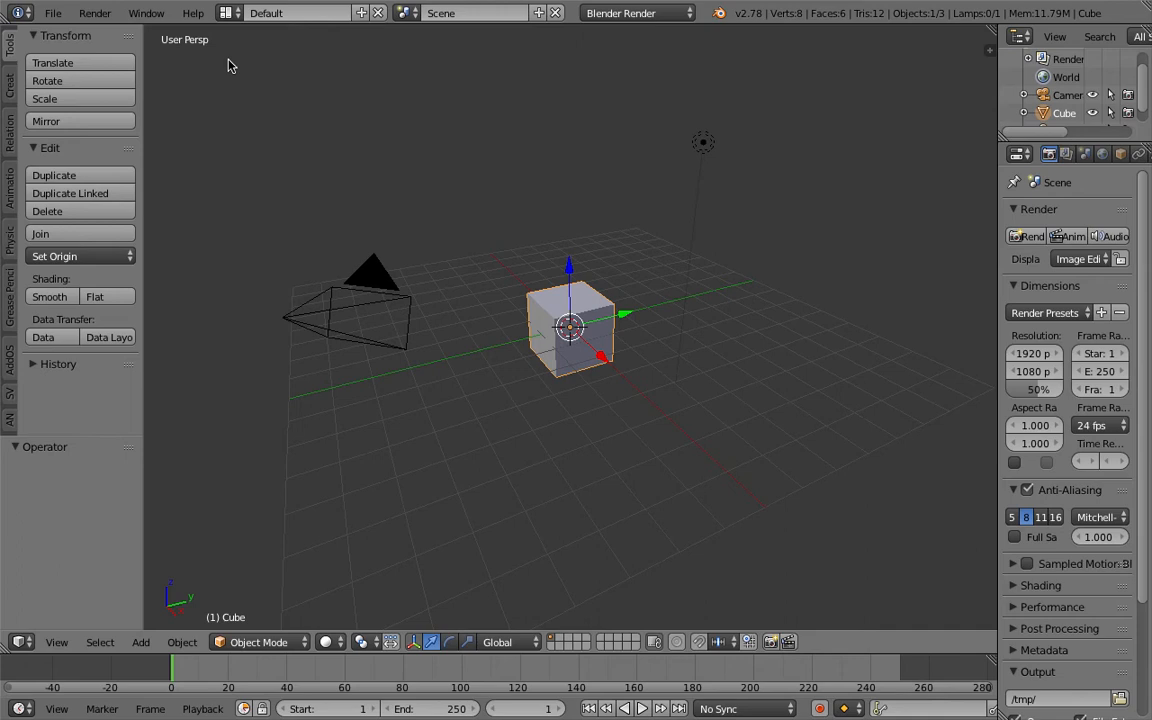
# Switch to the Compositing screen layout and delete every object from the default scene
pyautogui.click(228, 13)
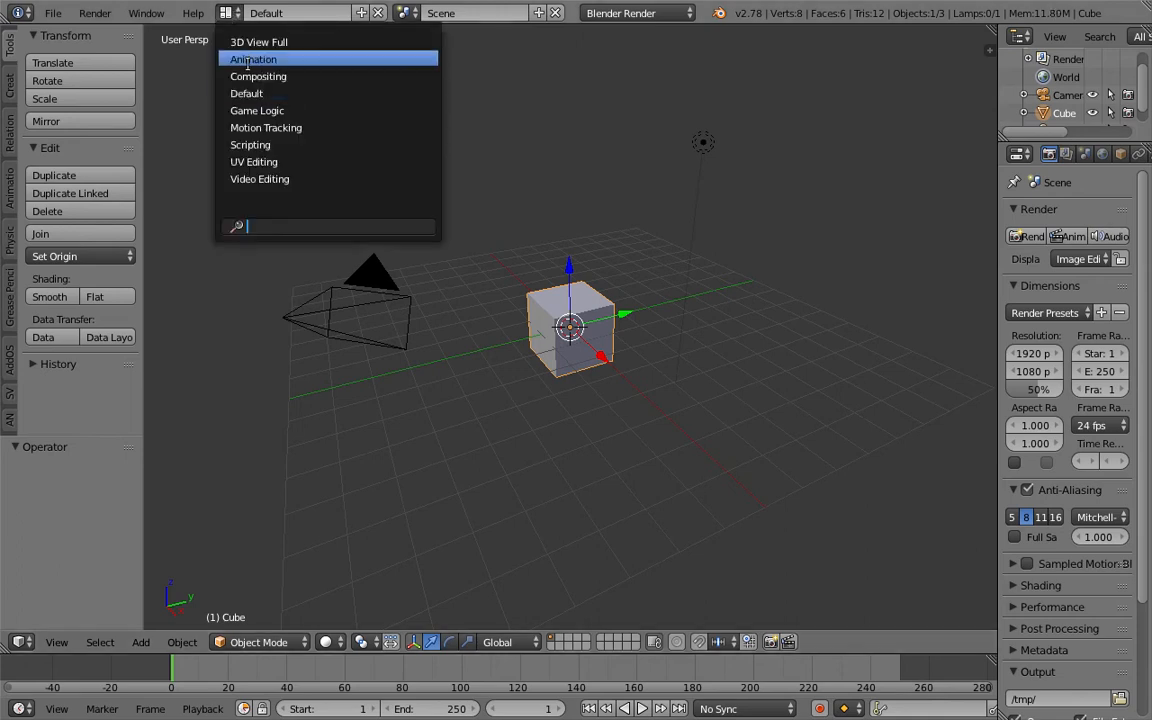
pyautogui.click(245, 73)
pyautogui.press('KP_0')
pyautogui.press('a')
pyautogui.press('a')
pyautogui.press('x')
pyautogui.click(537, 457)
# Create a new Sverchok node tree and add a Line node to it
pyautogui.click(228, 419)
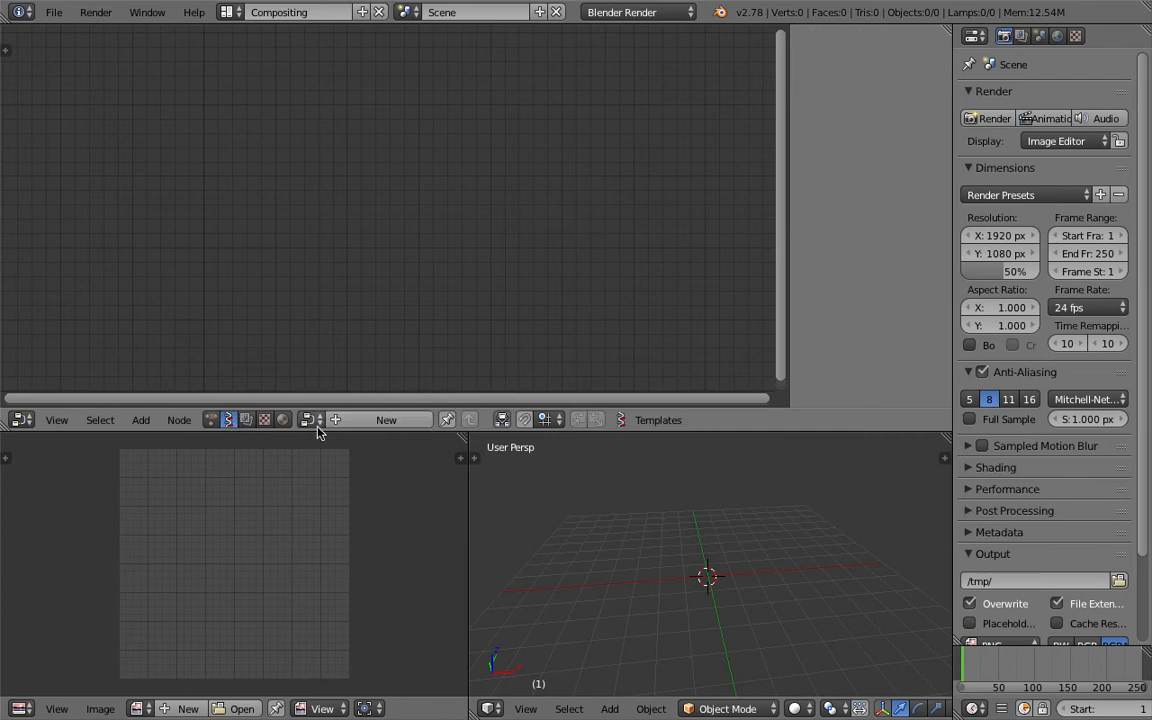
pyautogui.click(372, 420)
pyautogui.hotkey('alt', 'space')
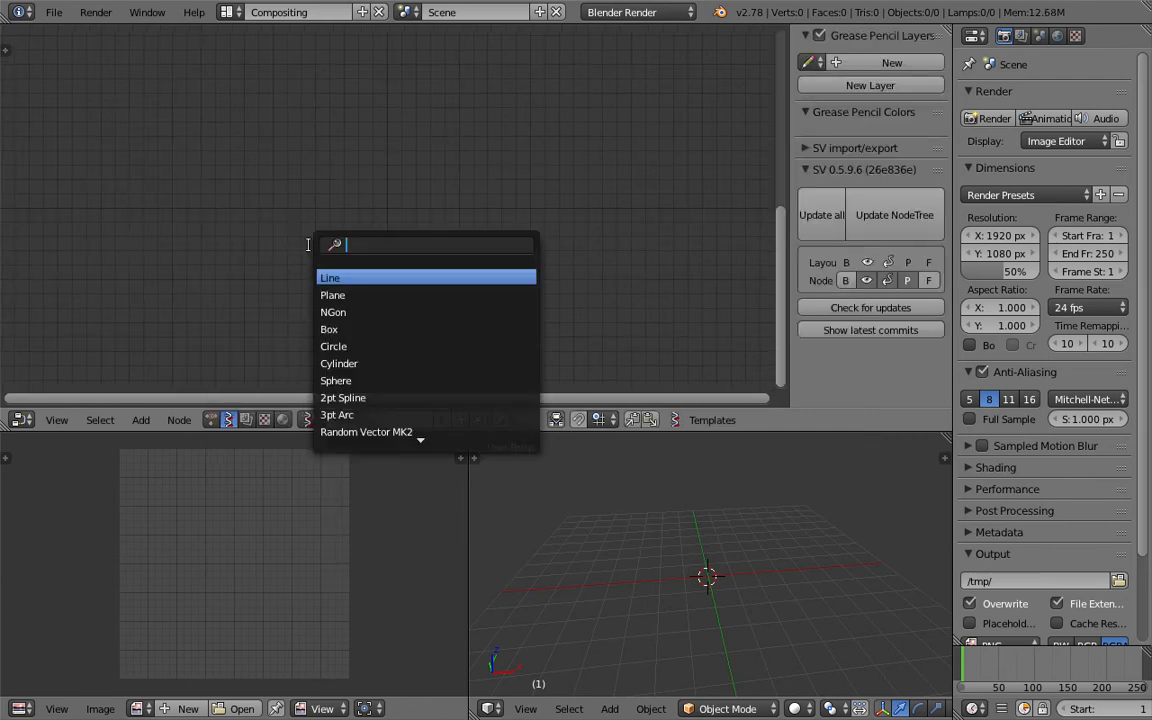
pyautogui.write('line')
pyautogui.press('Return')
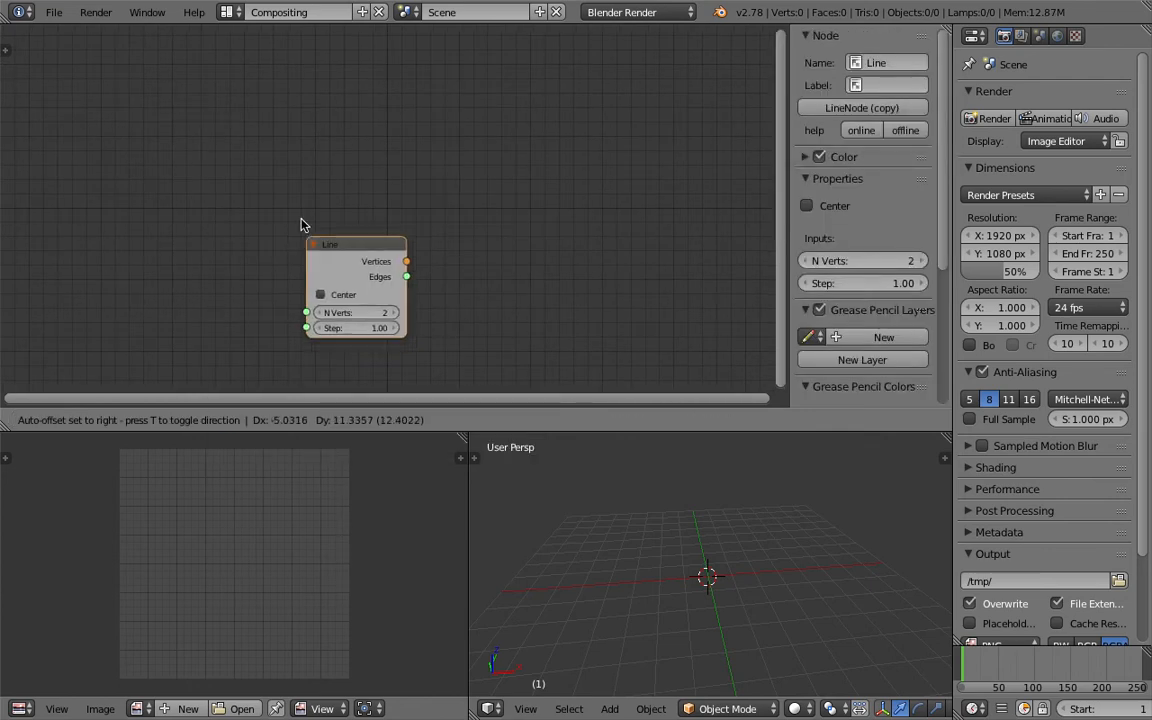
pyautogui.click(300, 212)
# Save the file to the Desktop folder as simple_leaf_more_elegant_001.blend
pyautogui.click(54, 12)
pyautogui.click(88, 150)
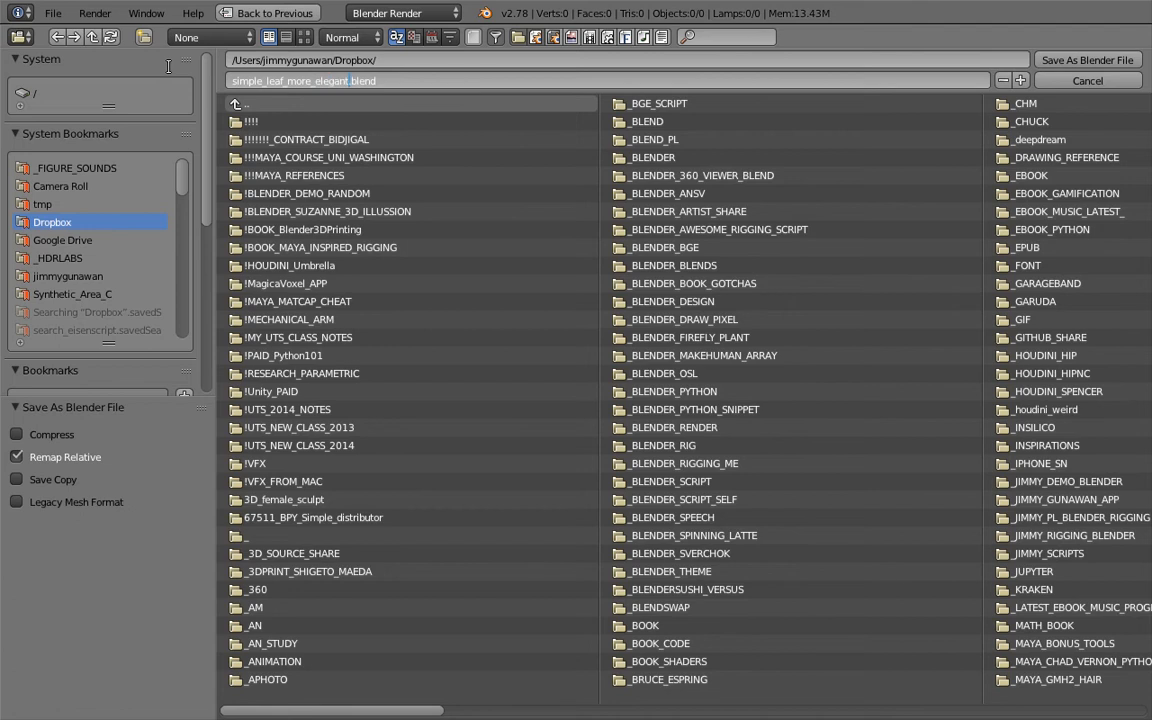
pyautogui.scroll(-3, 121, 250)
pyautogui.click(120, 330)
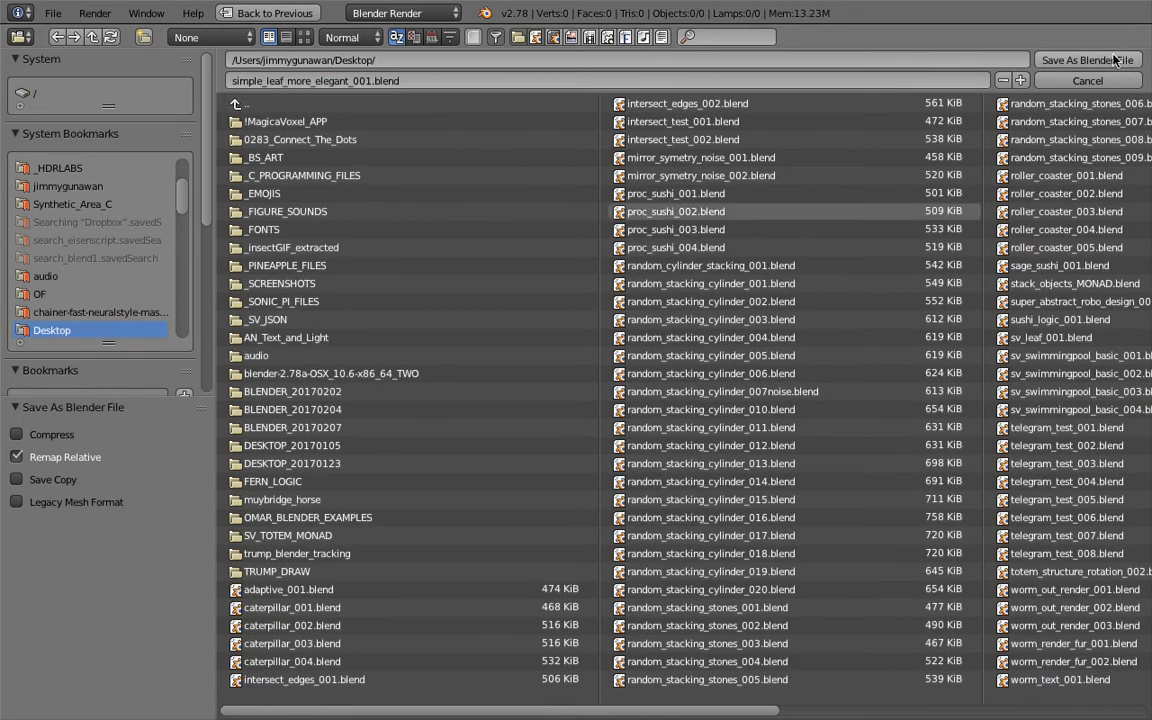
pyautogui.click(1087, 60)
# Add a Viewer Draw node beside the Line node and link the line's Vertices and Edges to its vertices and edg_pol inputs
pyautogui.moveTo(347, 242); pyautogui.dragTo(245, 197)
pyautogui.hotkey('shift', 'a')
pyautogui.click(550, 184)
pyautogui.write('view')
pyautogui.press('Return')
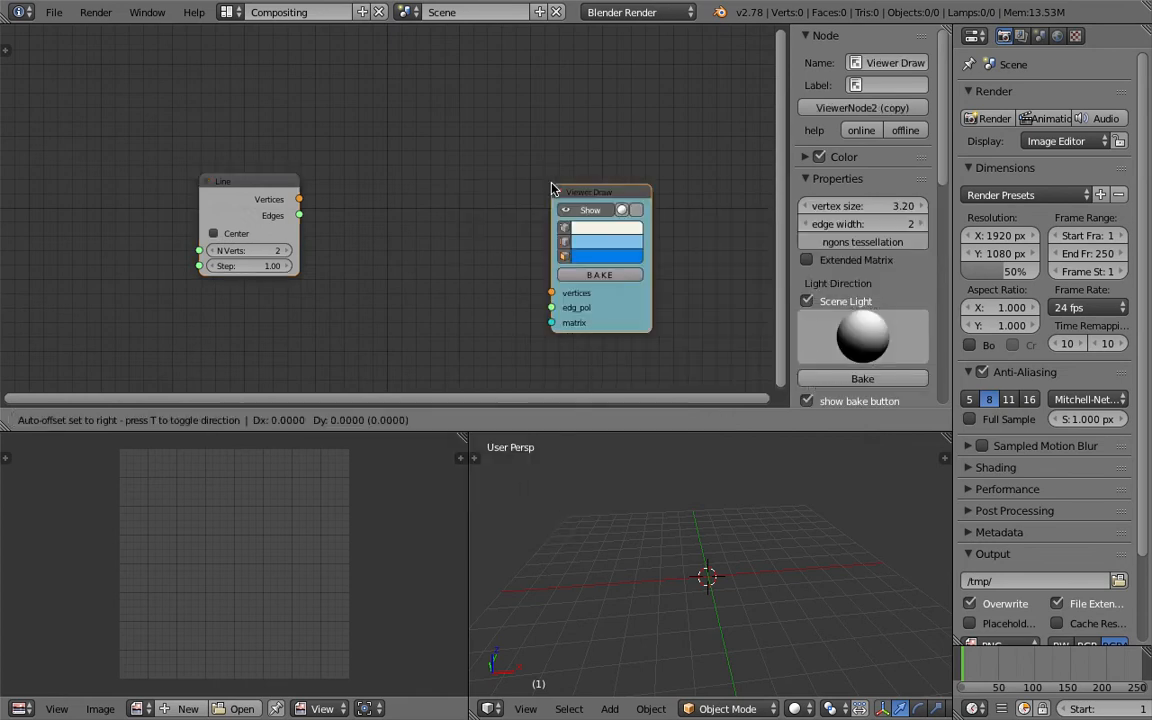
pyautogui.click(540, 166)
pyautogui.moveTo(298, 199); pyautogui.dragTo(541, 268)
pyautogui.moveTo(298, 215)
pyautogui.mouseDown()
pyautogui.moveTo(347, 249)
pyautogui.moveTo(541, 284)
pyautogui.mouseUp()
# Hide the node editor's properties sidebar and merge the image editor area into the 3D view
pyautogui.press('n')
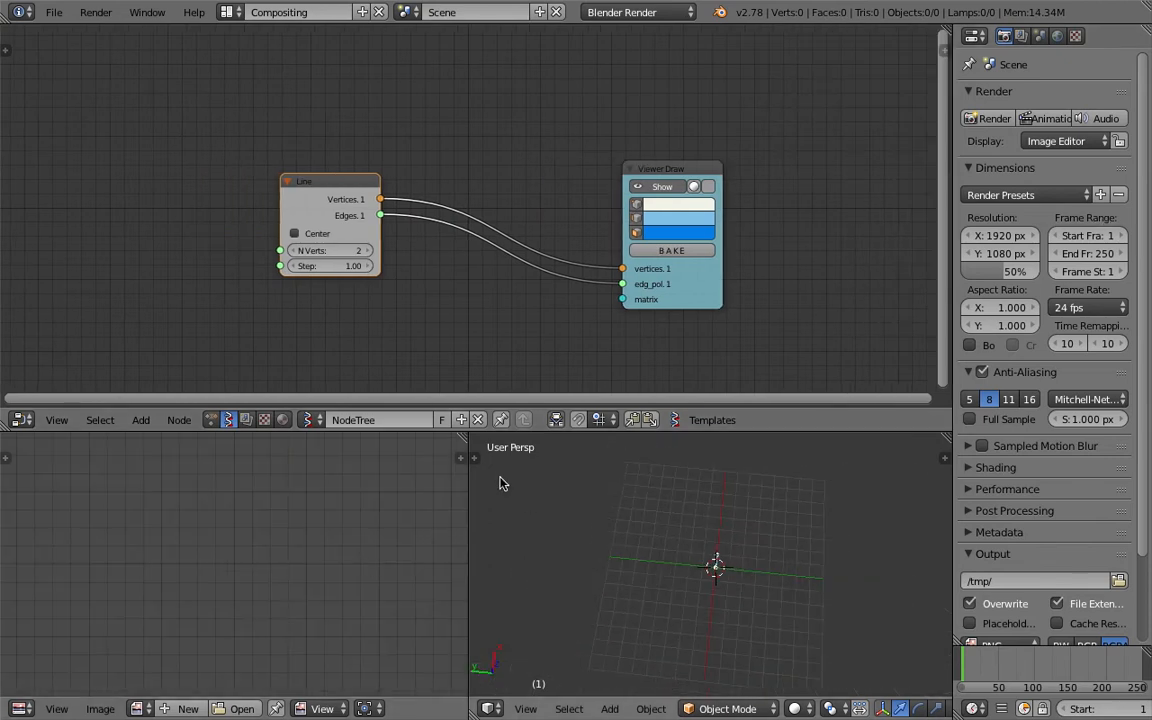
pyautogui.moveTo(474, 458); pyautogui.dragTo(425, 472)
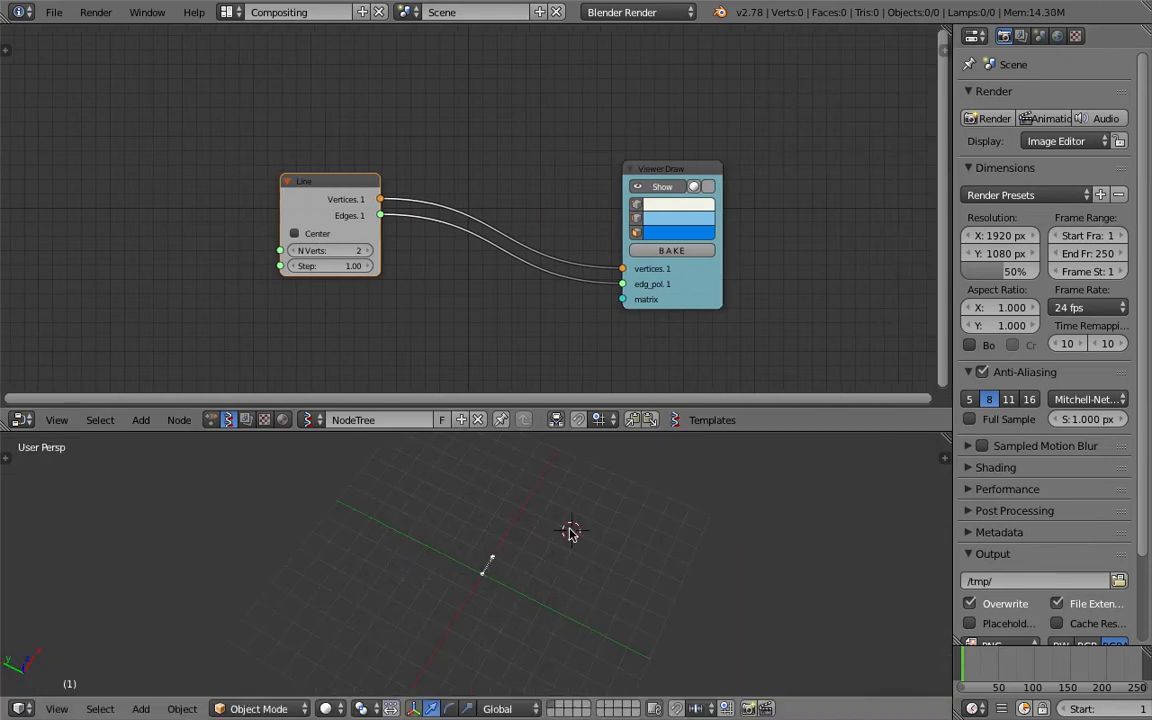
pyautogui.click(502, 607)
# Set the Line node's N Verts to 6 and save the file over the existing version
pyautogui.moveTo(330, 250); pyautogui.dragTo(380, 256)
pyautogui.moveTo(540, 581); pyautogui.dragTo(578, 558, button='middle')
pyautogui.hotkey('ctrl', 's')
pyautogui.click(506, 560)
pyautogui.moveTo(506, 560)
pyautogui.mouseDown(button='middle')
pyautogui.moveTo(448, 562)
pyautogui.moveTo(581, 461)
pyautogui.moveTo(411, 543)
pyautogui.mouseUp(button='middle')
# Add an Extrude Edges node and link the Line node's Vertices and Edges to its Vertices and Edg_Pol inputs
pyautogui.moveTo(672, 168); pyautogui.dragTo(760, 158)
pyautogui.press('space')
pyautogui.write('extru')
pyautogui.press('Down')
pyautogui.press('Return')
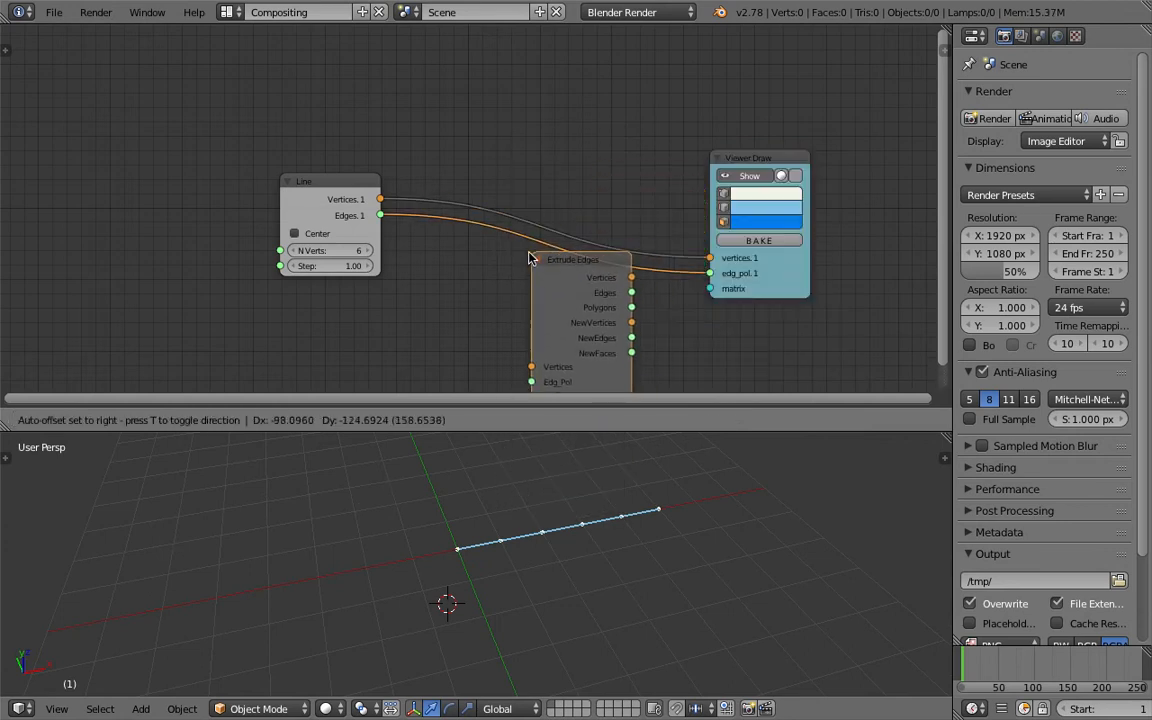
pyautogui.click(498, 289)
pyautogui.moveTo(498, 289); pyautogui.dragTo(465, 167, button='middle')
pyautogui.moveTo(372, 117); pyautogui.dragTo(491, 316)
pyautogui.moveTo(372, 132); pyautogui.dragTo(491, 331)
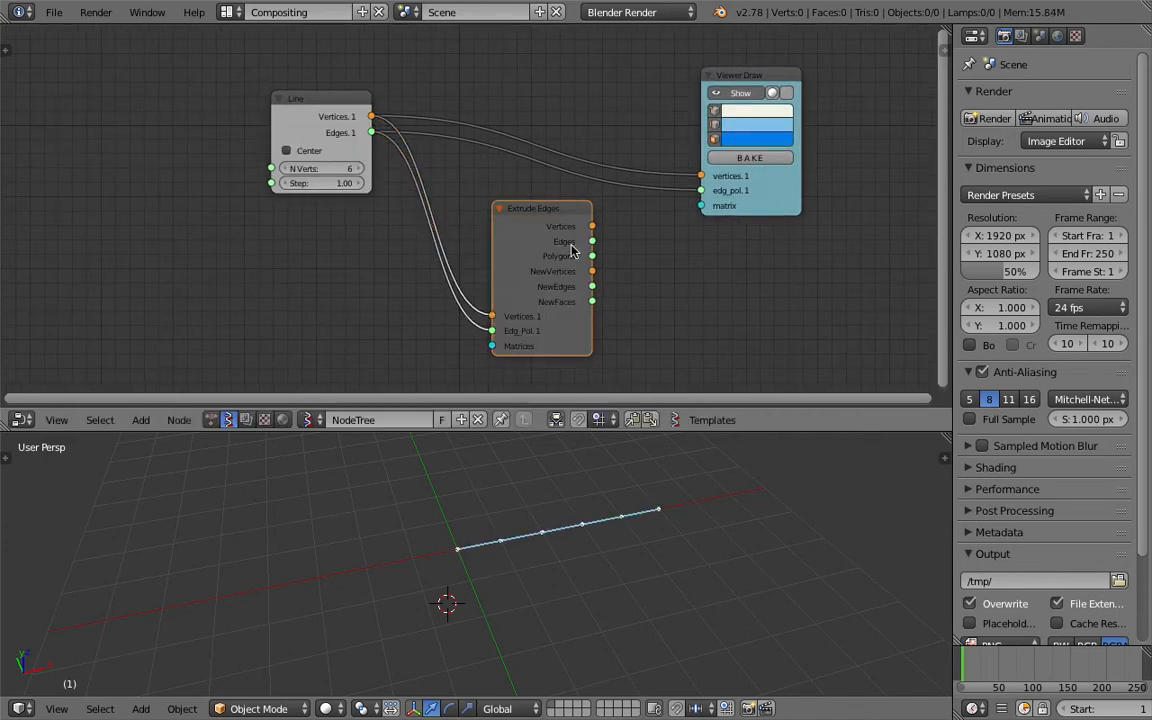
# Link the Extrude Edges node's Vertices and Polygons outputs to Viewer Draw's vertices and edg_pol inputs, and save the file
pyautogui.moveTo(590, 228)
pyautogui.mouseDown()
pyautogui.moveTo(623, 167)
pyautogui.moveTo(699, 177)
pyautogui.mouseUp()
pyautogui.moveTo(593, 256); pyautogui.dragTo(595, 262)
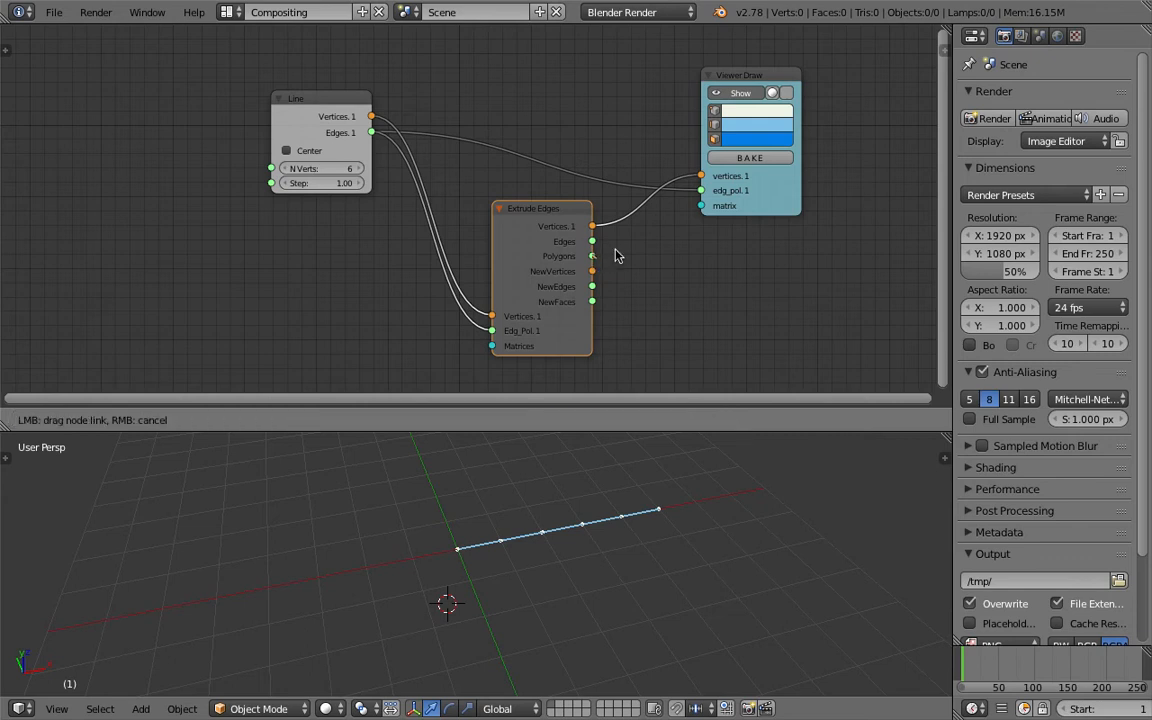
pyautogui.moveTo(690, 200); pyautogui.dragTo(700, 190)
pyautogui.moveTo(700, 445); pyautogui.dragTo(674, 468, button='middle')
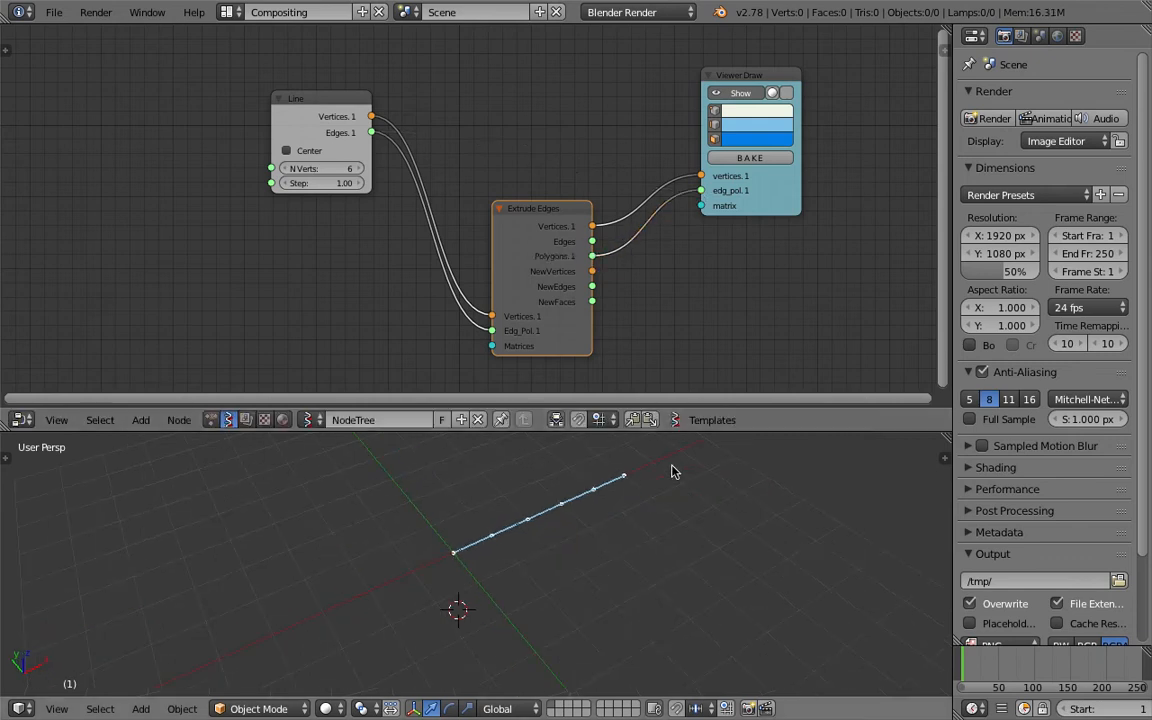
pyautogui.scroll(-1, 586, 195)
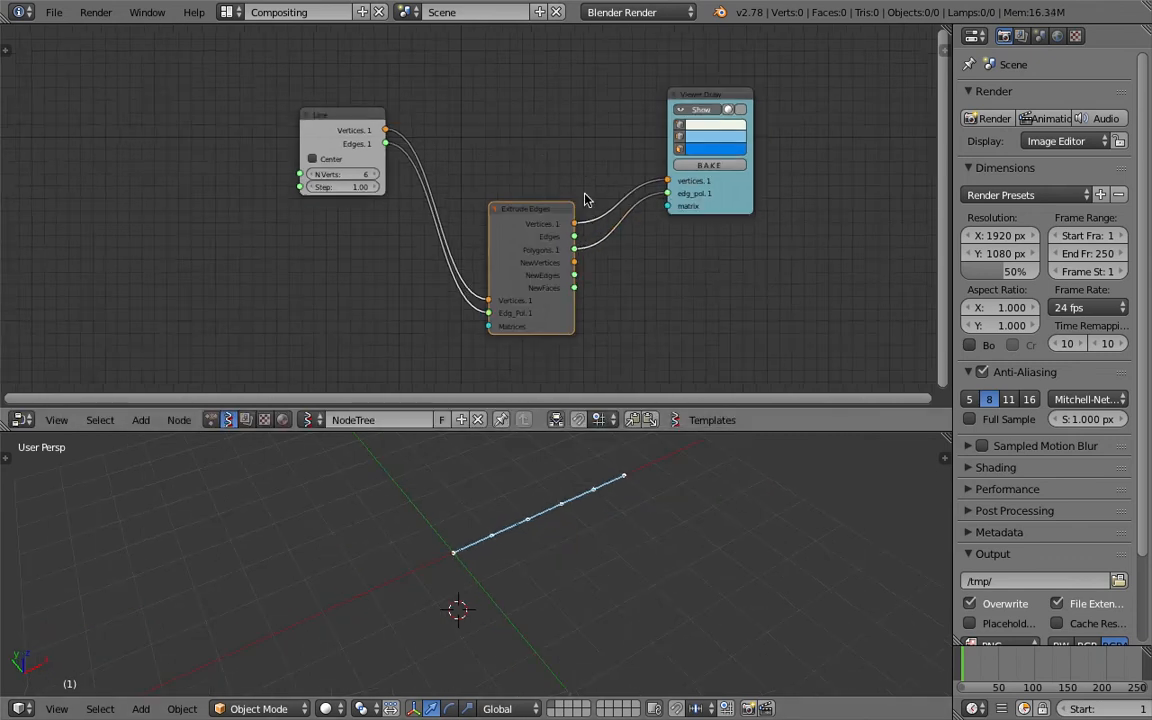
pyautogui.hotkey('ctrl', 's')
pyautogui.click(378, 245)
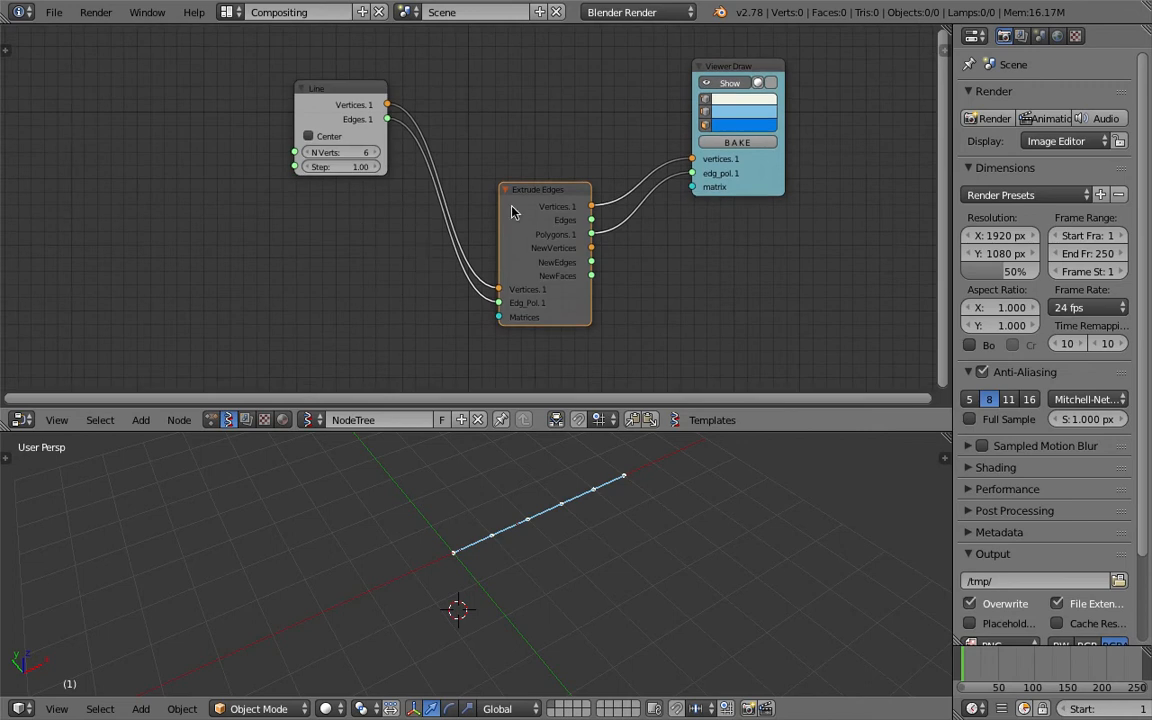
# Add a Matrix in node below the Line node
pyautogui.scroll(1, 519, 298)
pyautogui.press('space')
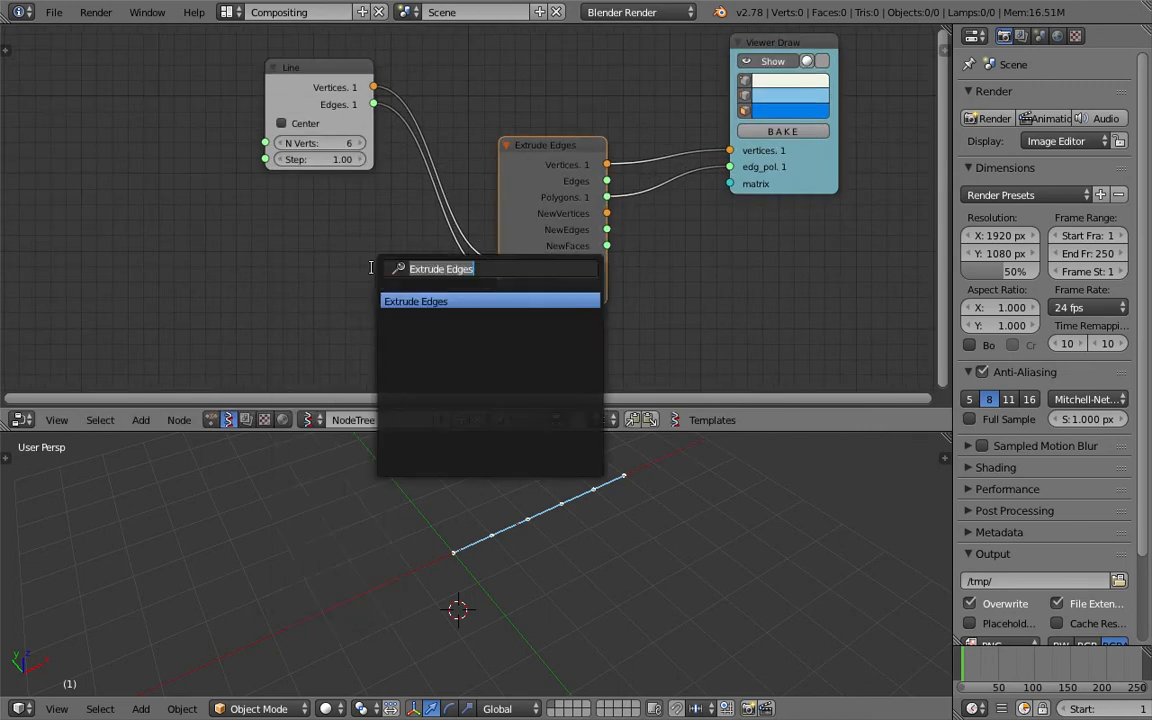
pyautogui.write('vector')
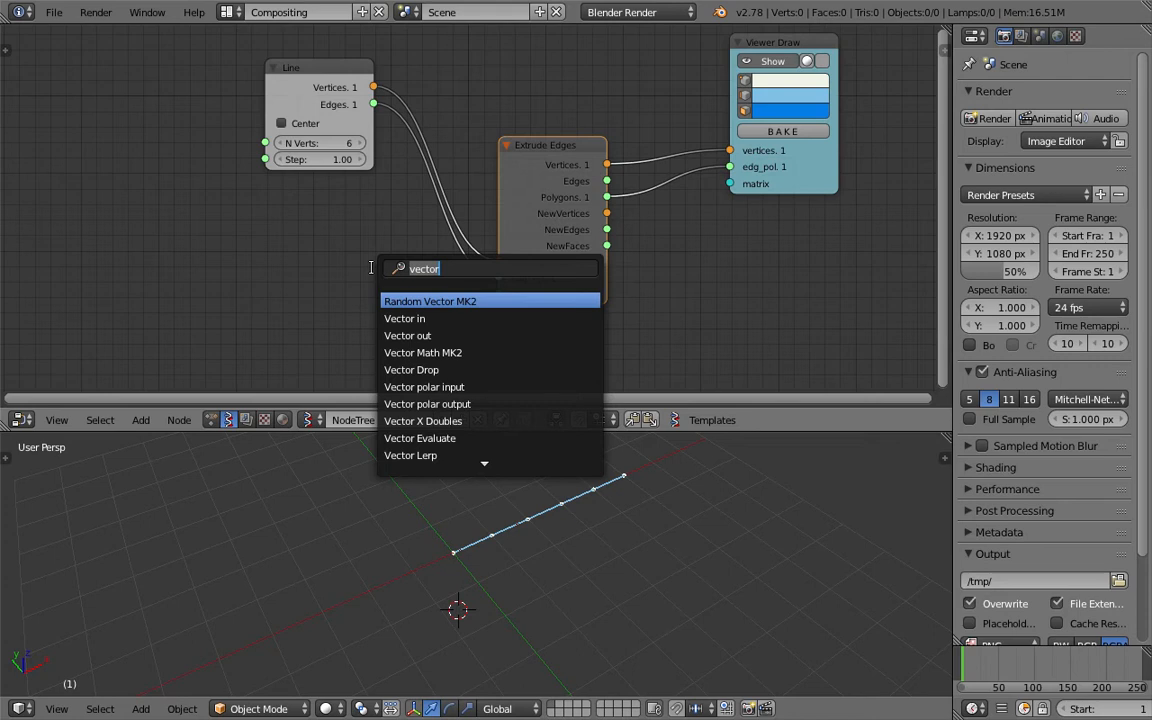
pyautogui.write('matrix in')
pyautogui.press('Return')
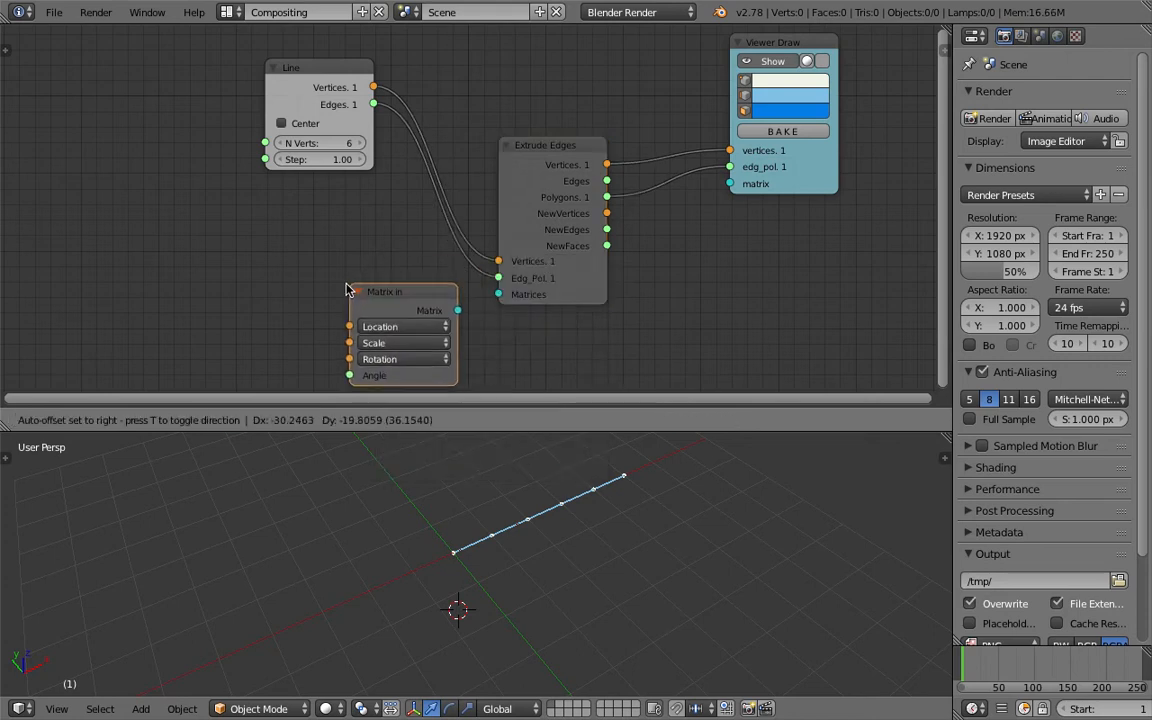
pyautogui.click(347, 290)
# Add a Vector in node beside the Matrix in node
pyautogui.hotkey('shift', 'a')
pyautogui.click(257, 251)
pyautogui.write('vector i')
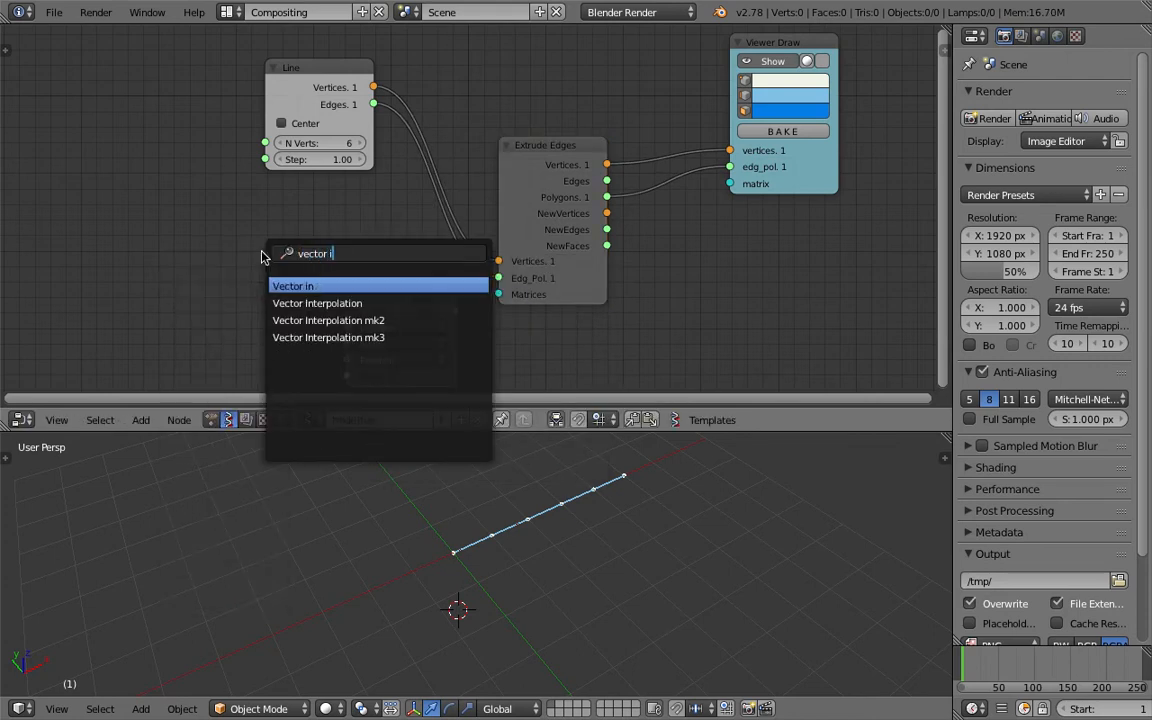
pyautogui.press('Return')
pyautogui.click(228, 240)
# Link Vector in directly to the Extrude Edges node's Matrices input and set its Z to 0.930
pyautogui.moveTo(271, 222); pyautogui.dragTo(267, 198, button='middle')
pyautogui.scroll(1, 275, 188)
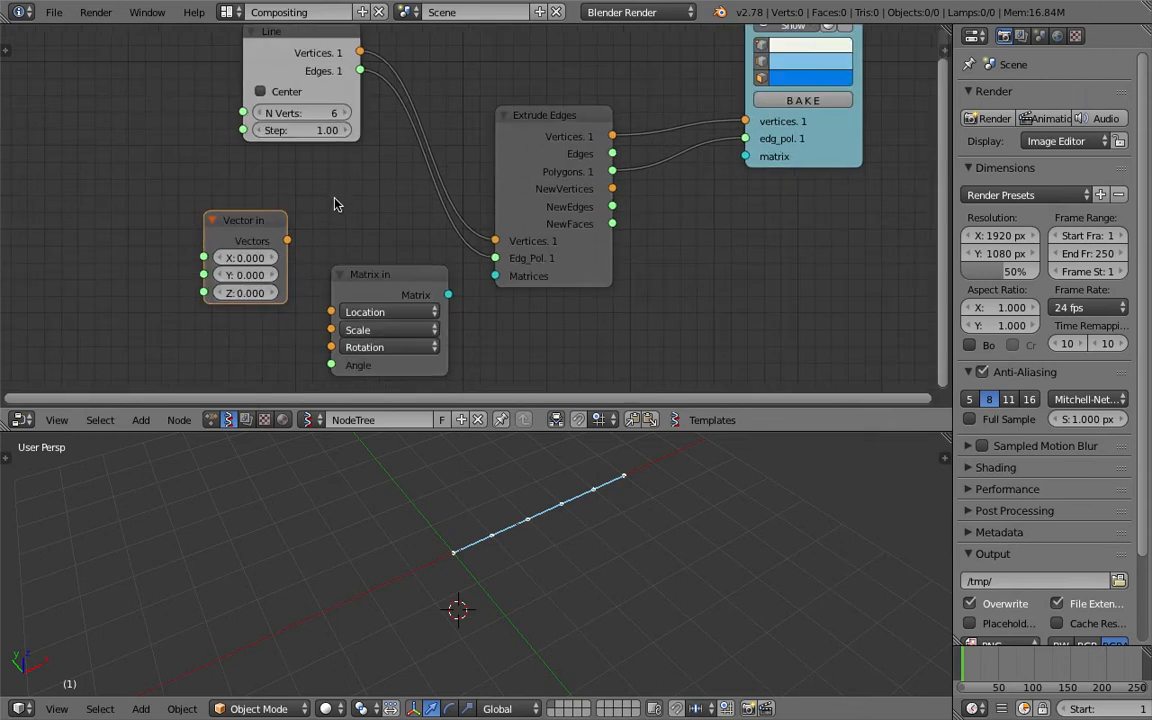
pyautogui.moveTo(287, 242); pyautogui.dragTo(493, 276)
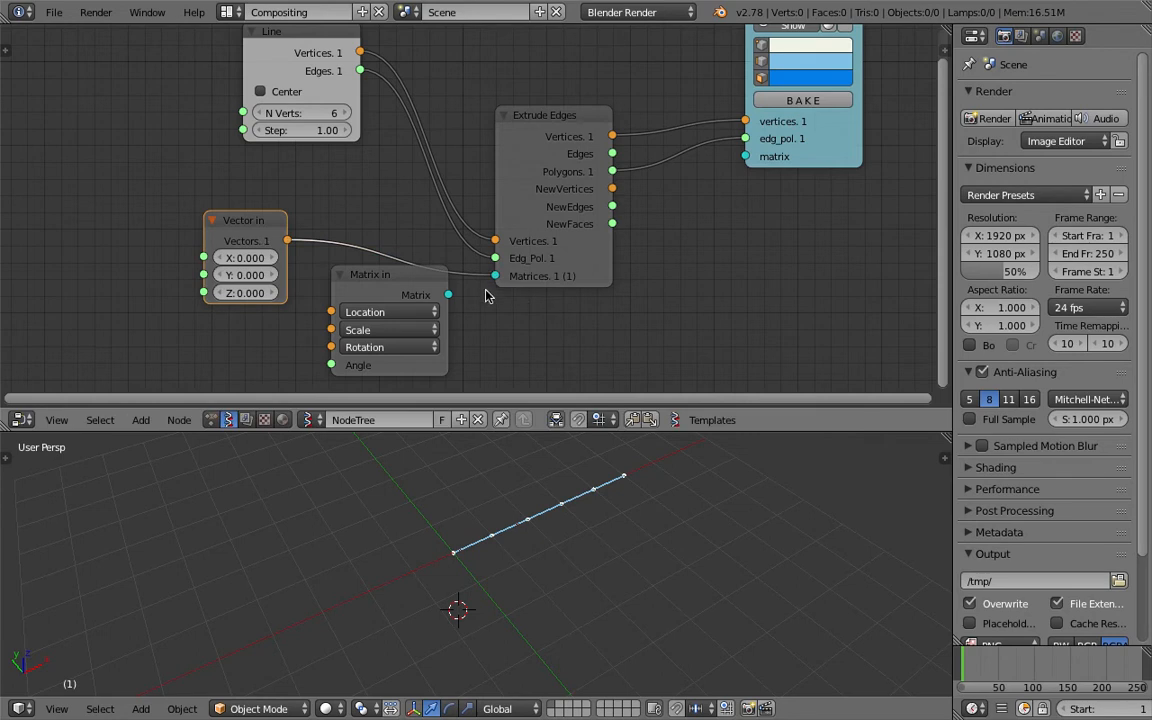
pyautogui.moveTo(245, 293); pyautogui.dragTo(258, 296)
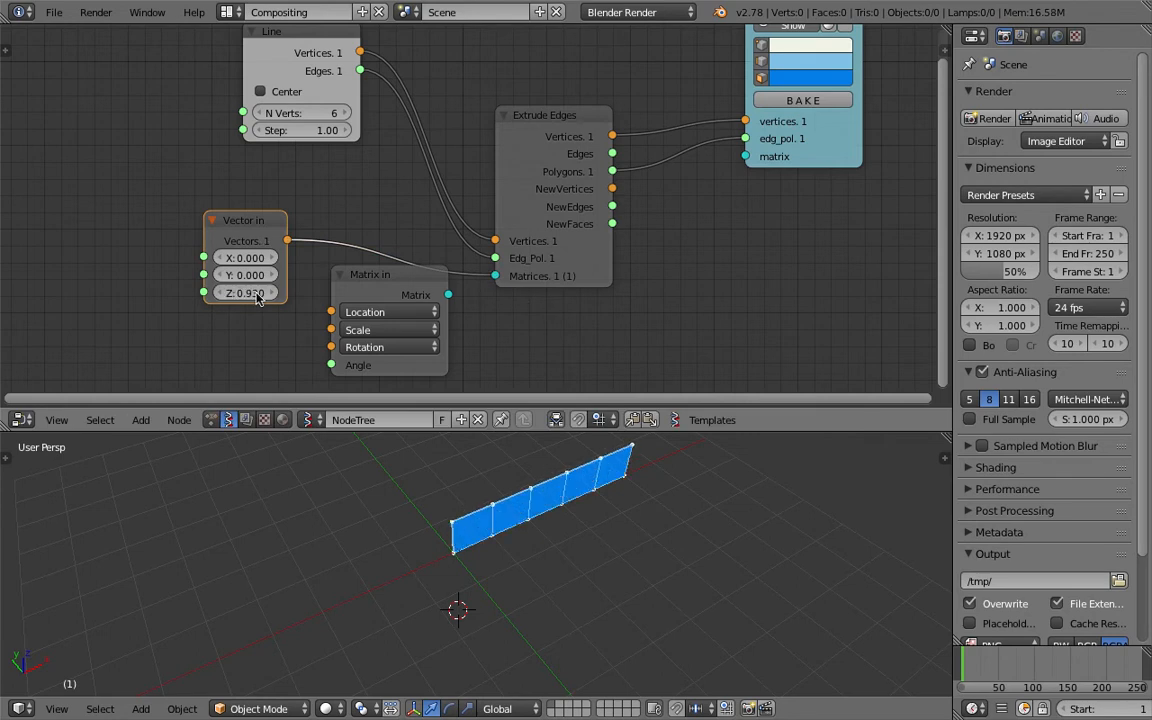
# Route Vector in through Matrix in's Location into the Extrude Edges node's Matrices input, and set the vector's Z to 0.990
pyautogui.moveTo(263, 230); pyautogui.dragTo(345, 296)
pyautogui.moveTo(424, 291); pyautogui.dragTo(492, 281)
pyautogui.moveTo(367, 272); pyautogui.dragTo(383, 263)
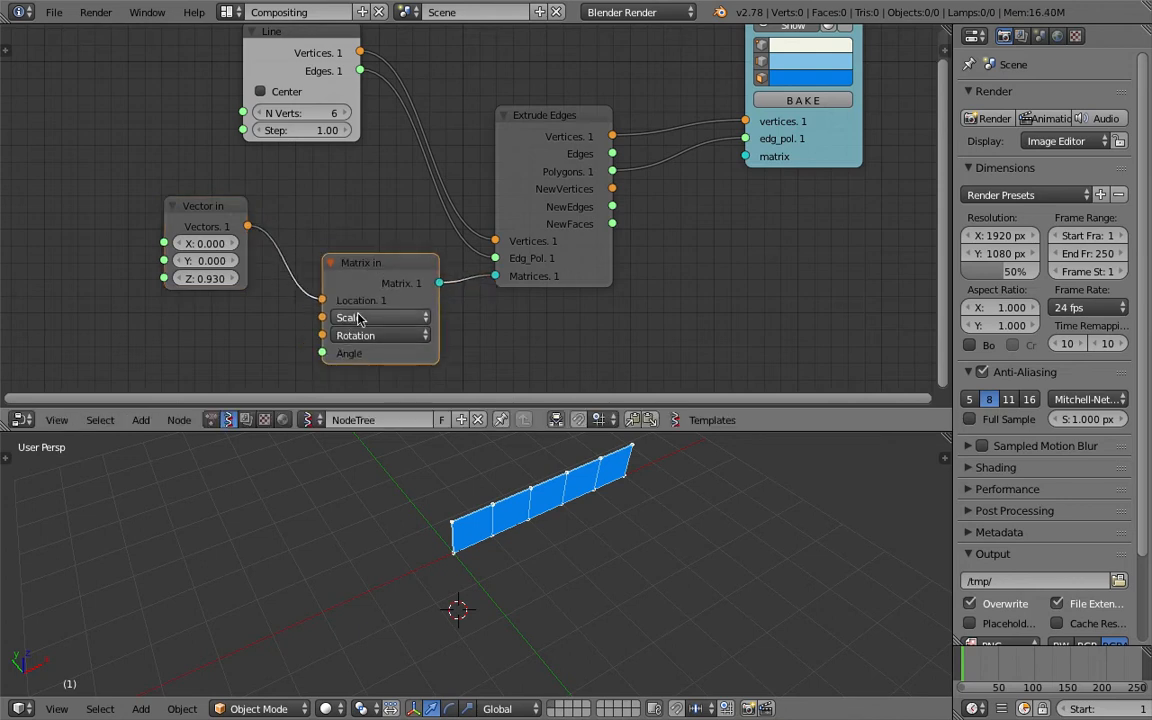
pyautogui.moveTo(221, 279)
pyautogui.mouseDown()
pyautogui.moveTo(280, 279)
pyautogui.moveTo(228, 279)
pyautogui.mouseUp()
pyautogui.moveTo(538, 455); pyautogui.dragTo(514, 489, button='middle')
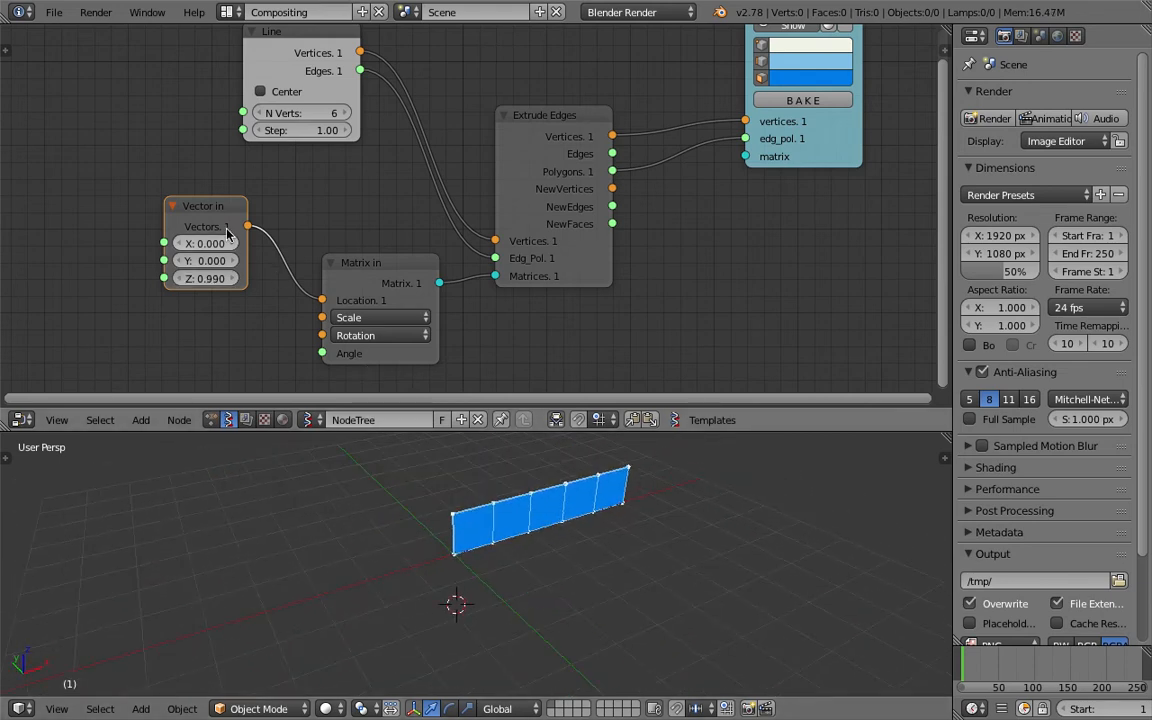
# Add a Random Vector MK2 node and link its Random output to Matrix in's Location
pyautogui.hotkey('shift', 'a')
pyautogui.click(103, 211)
pyautogui.write('random')
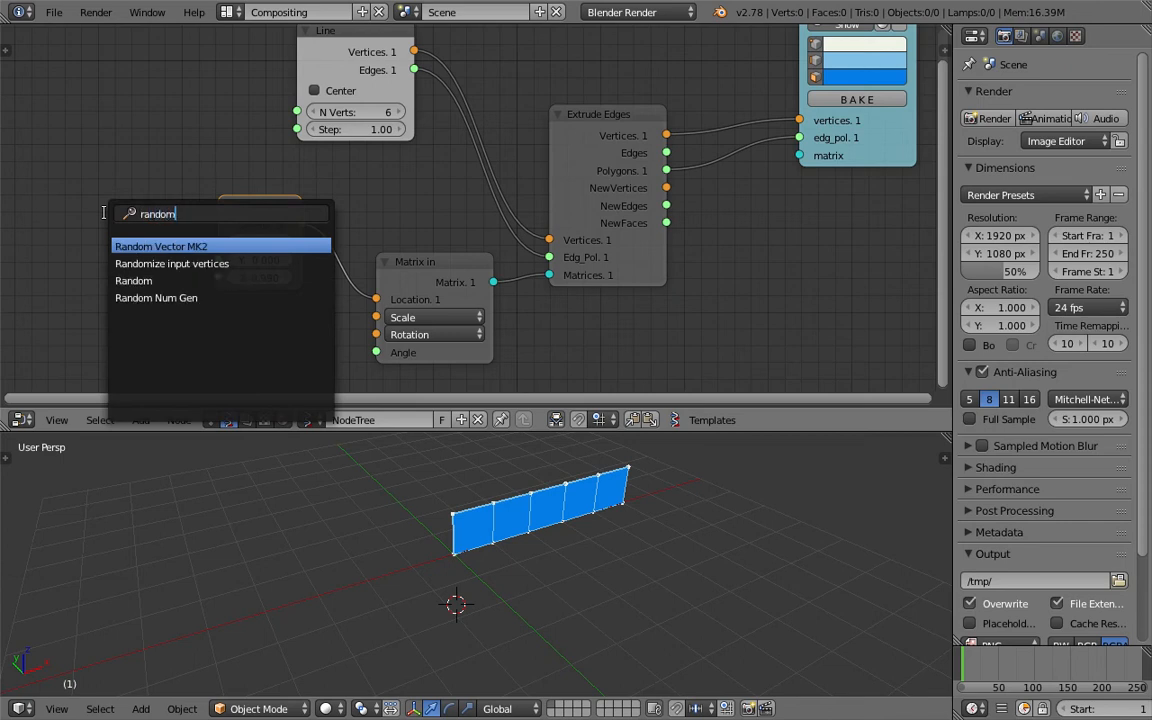
pyautogui.press('Return')
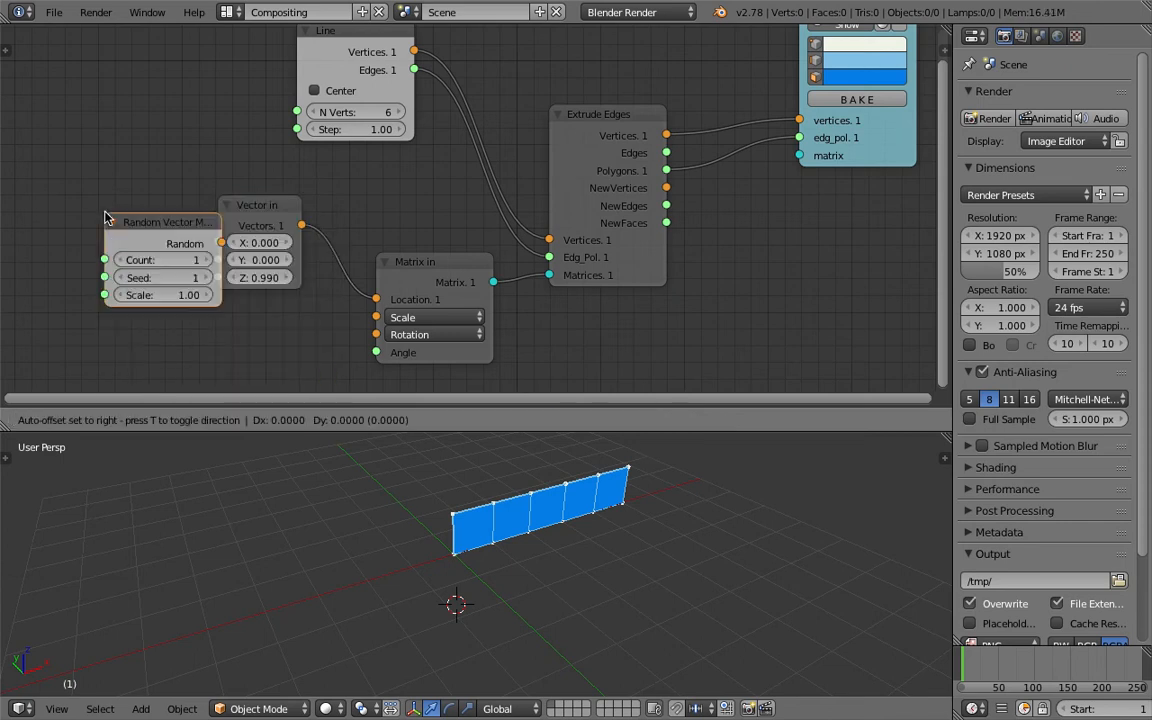
pyautogui.click(63, 251)
pyautogui.moveTo(181, 284); pyautogui.dragTo(376, 299)
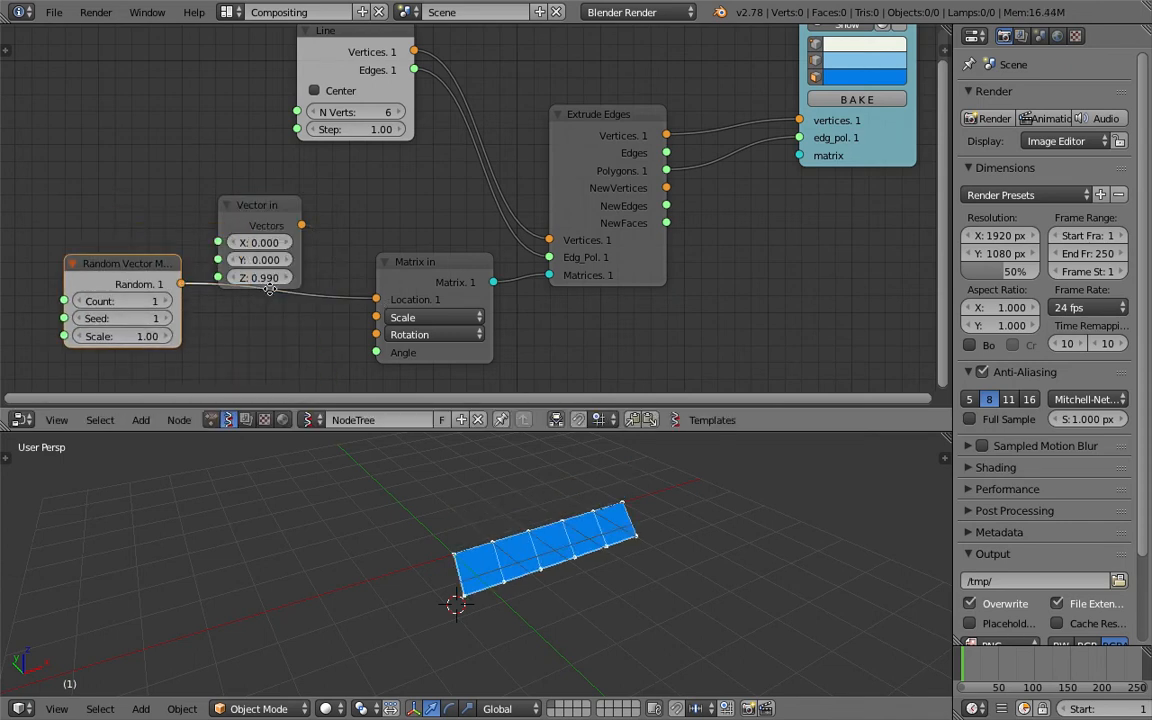
# Set the Random Vector node's Count to 6 and its Seed to 20
pyautogui.moveTo(266, 292); pyautogui.dragTo(292, 269, button='middle')
pyautogui.click(193, 278)
pyautogui.click(193, 278)
pyautogui.click(193, 278)
pyautogui.click(193, 278)
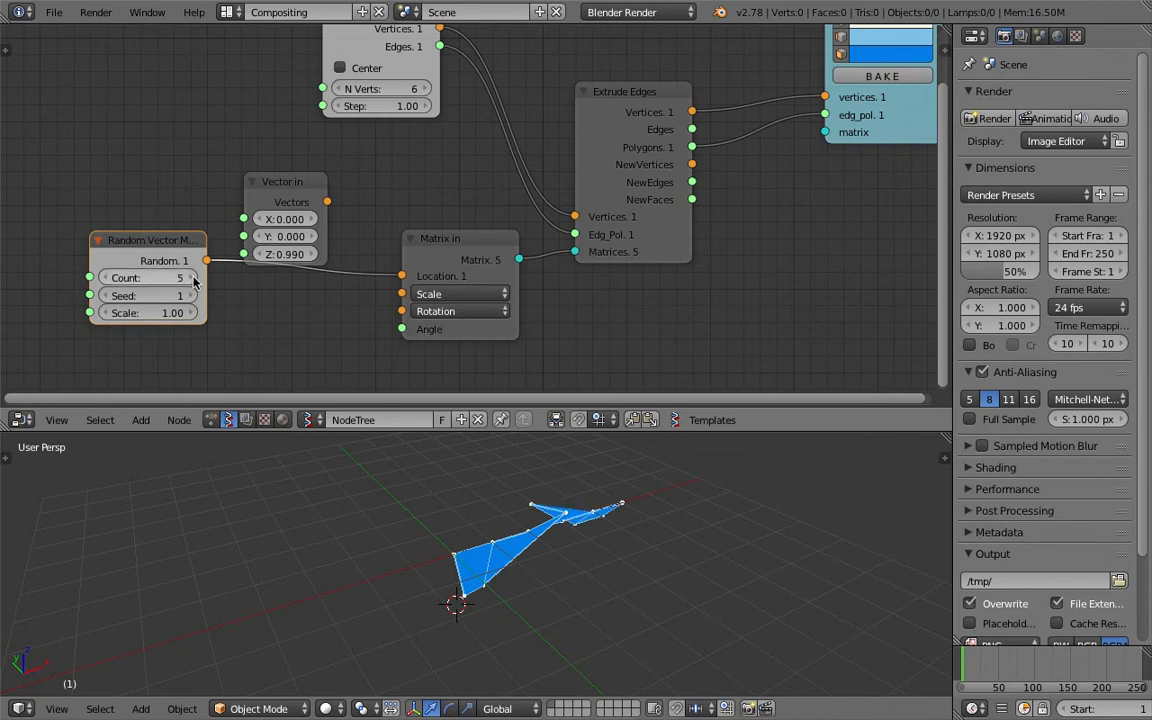
pyautogui.click(191, 280)
pyautogui.moveTo(169, 297); pyautogui.dragTo(190, 300)
# Set the Random Vector node's Seed to 69 while checking the extruded shape in the 3D view
pyautogui.moveTo(450, 540); pyautogui.dragTo(466, 515, button='middle')
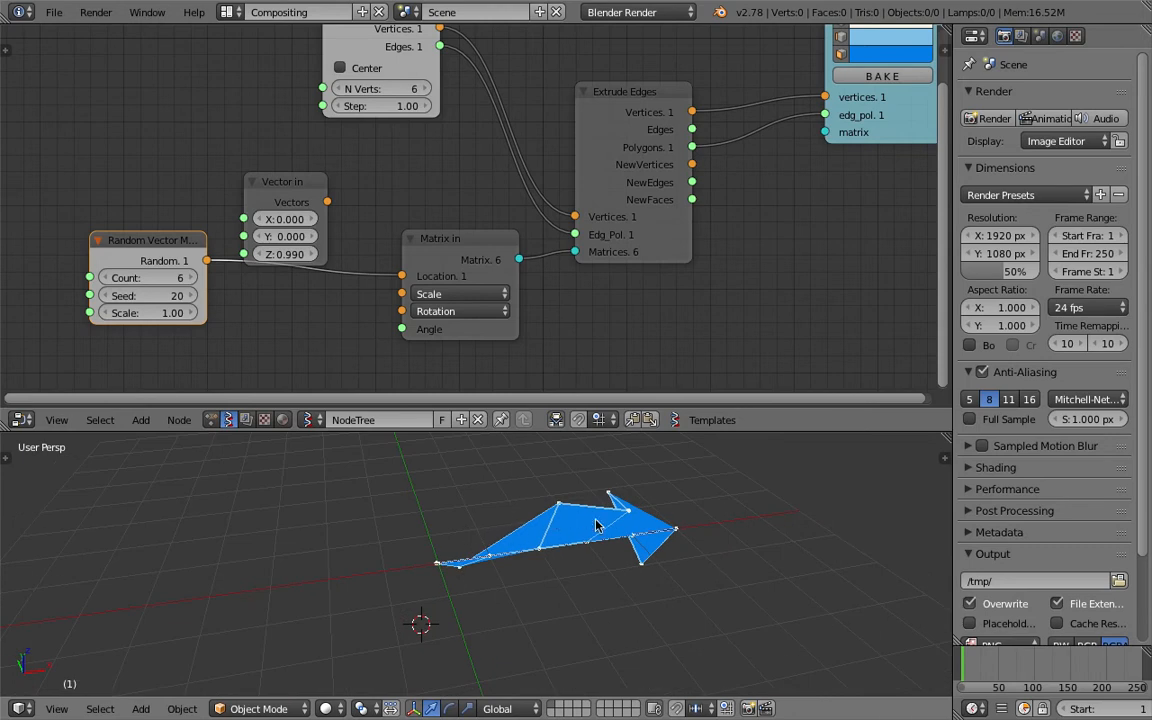
pyautogui.moveTo(572, 515); pyautogui.dragTo(470, 460, button='middle')
pyautogui.moveTo(172, 296); pyautogui.dragTo(199, 296)
pyautogui.moveTo(560, 566); pyautogui.dragTo(577, 568, button='middle')
# Link Vector in back to Matrix in's Location and delete the Random Vector node
pyautogui.moveTo(327, 202); pyautogui.dragTo(356, 235)
pyautogui.moveTo(303, 184); pyautogui.dragTo(302, 163)
pyautogui.moveTo(328, 183); pyautogui.dragTo(334, 191)
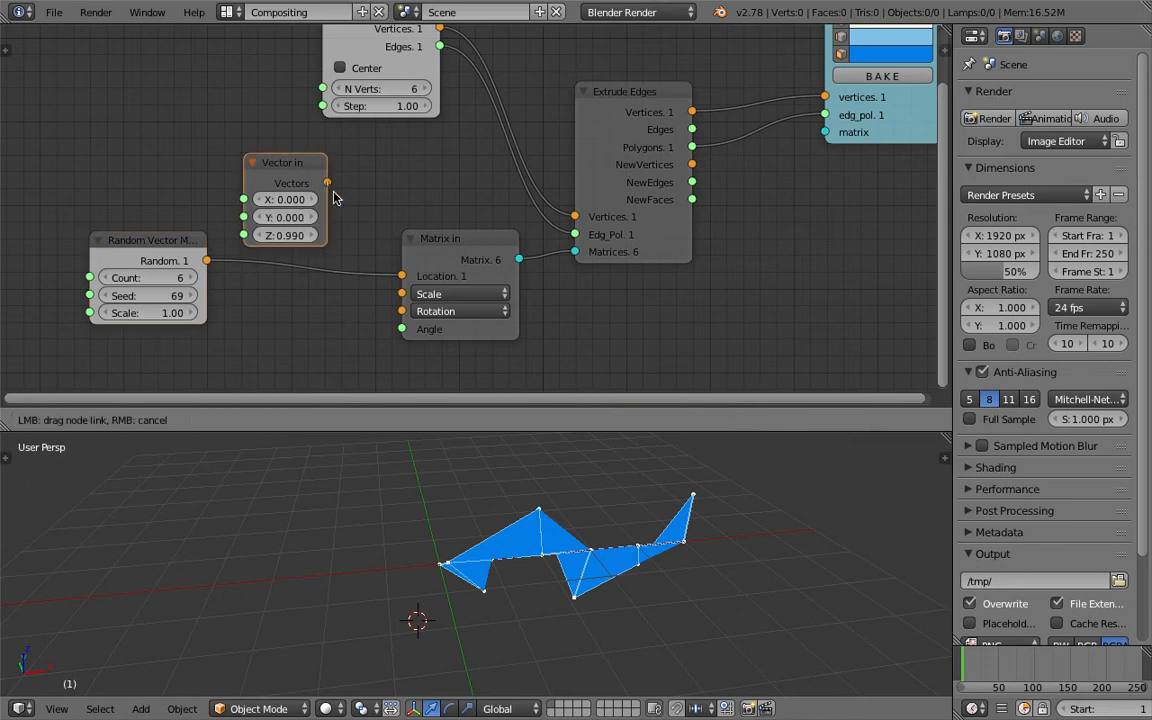
pyautogui.moveTo(395, 276); pyautogui.dragTo(397, 272)
pyautogui.moveTo(292, 176); pyautogui.dragTo(270, 175)
pyautogui.moveTo(161, 241); pyautogui.dragTo(127, 253)
pyautogui.moveTo(589, 602); pyautogui.dragTo(378, 440, button='middle')
pyautogui.moveTo(458, 522); pyautogui.dragTo(640, 577, button='middle')
pyautogui.moveTo(496, 558); pyautogui.dragTo(451, 569, button='middle')
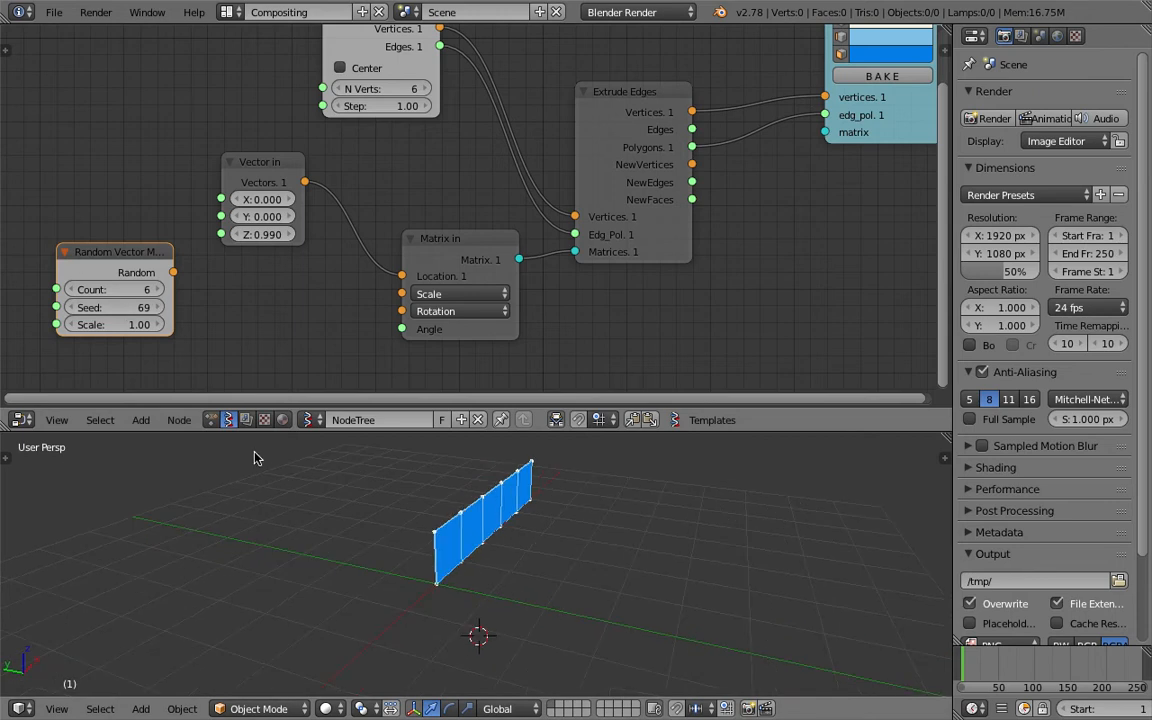
pyautogui.moveTo(116, 254); pyautogui.dragTo(112, 252)
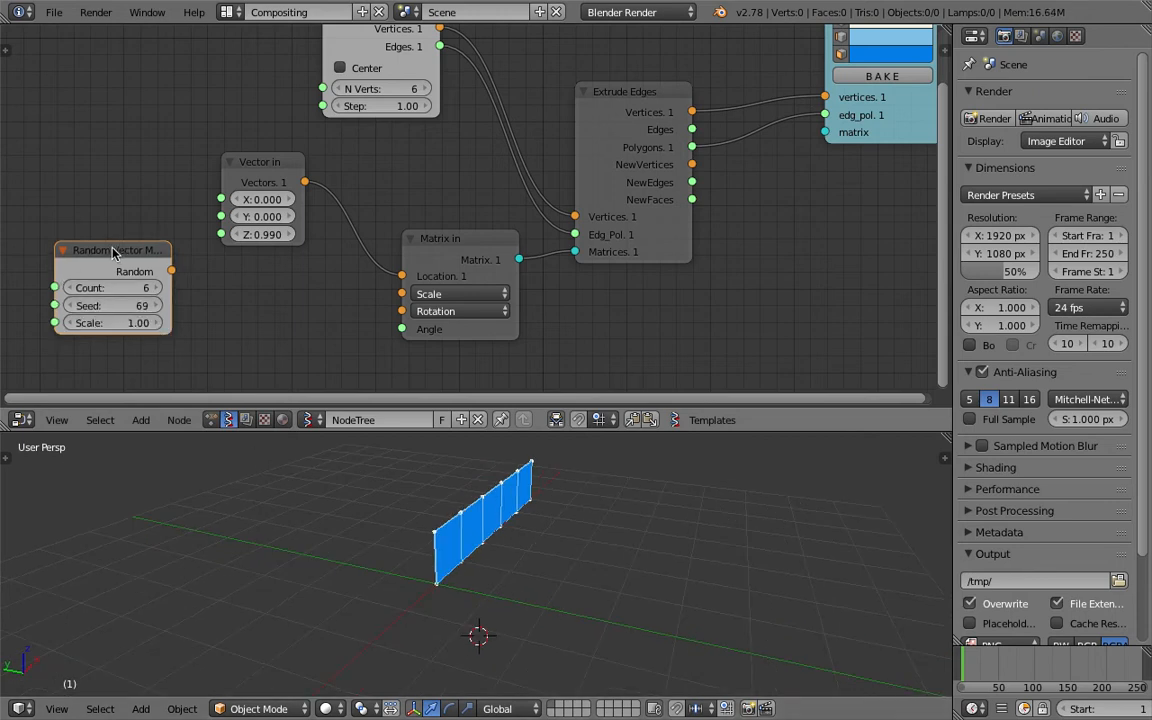
pyautogui.press('x')
pyautogui.moveTo(552, 543); pyautogui.dragTo(589, 548, button='middle')
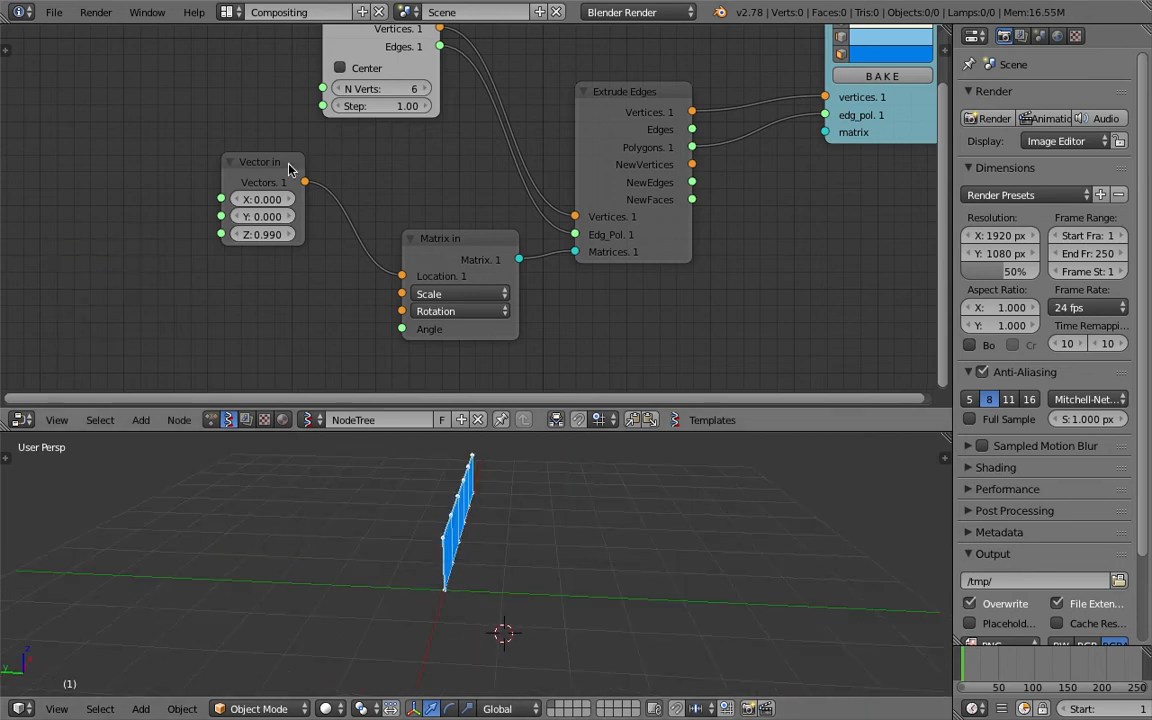
# Space out the Vector in and Matrix in nodes away from Extrude Edges and save the file
pyautogui.moveTo(289, 170); pyautogui.dragTo(242, 160)
pyautogui.moveTo(458, 240); pyautogui.dragTo(420, 214)
pyautogui.scroll(-2, 420, 214)
pyautogui.hotkey('ctrl', 's')
pyautogui.click(511, 258)
# Set the Line node's Step to 0.70 while viewing the strip in the 3D view
pyautogui.moveTo(400, 145)
pyautogui.mouseDown()
pyautogui.moveTo(430, 145)
pyautogui.moveTo(382, 145)
pyautogui.mouseUp()
pyautogui.moveTo(597, 538); pyautogui.dragTo(486, 533, button='middle')
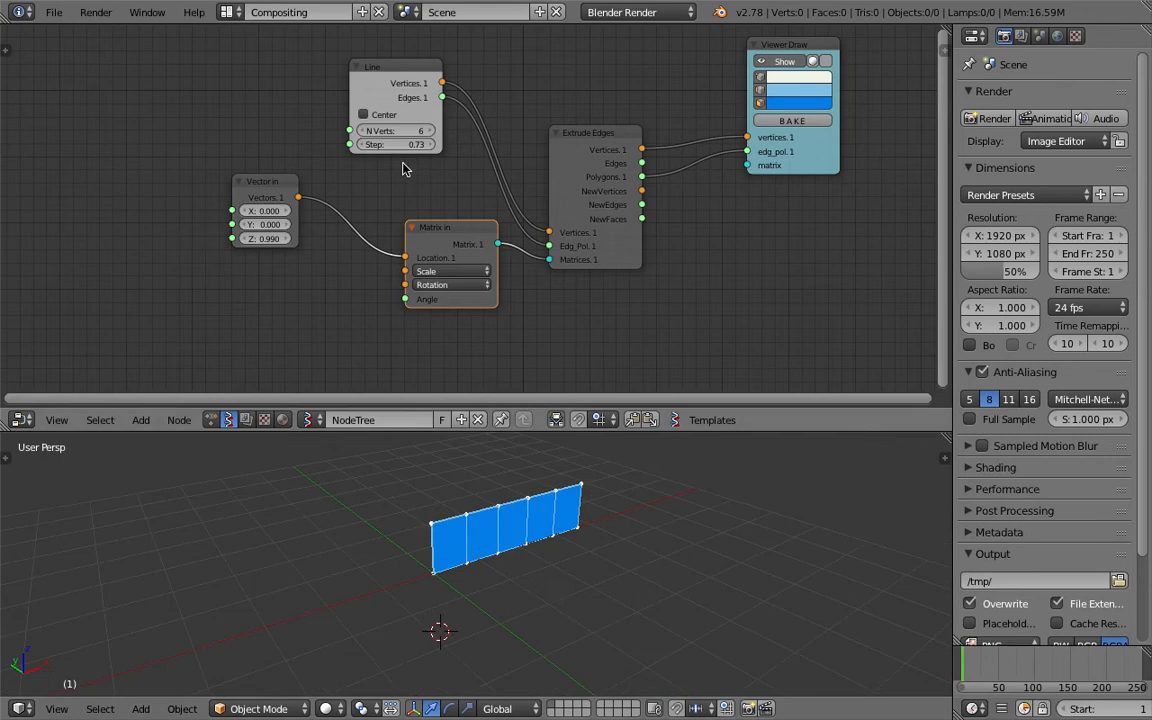
pyautogui.moveTo(398, 146); pyautogui.dragTo(398, 150)
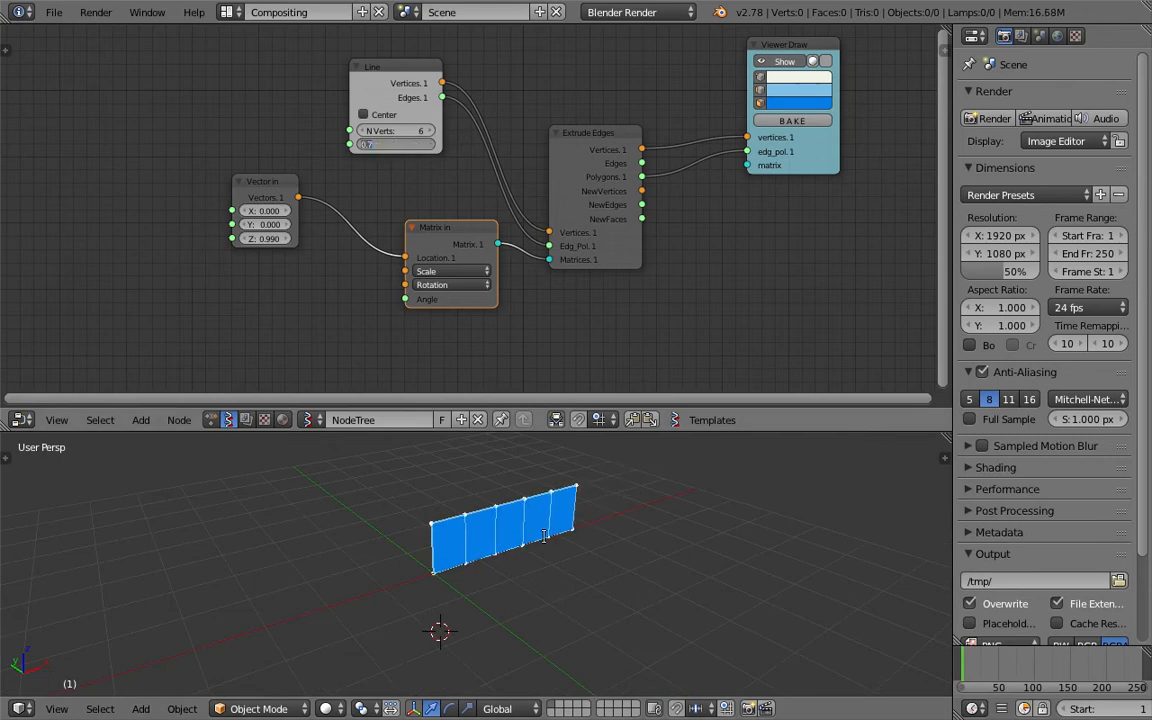
pyautogui.press('Return')
pyautogui.moveTo(533, 589); pyautogui.dragTo(594, 505, button='middle')
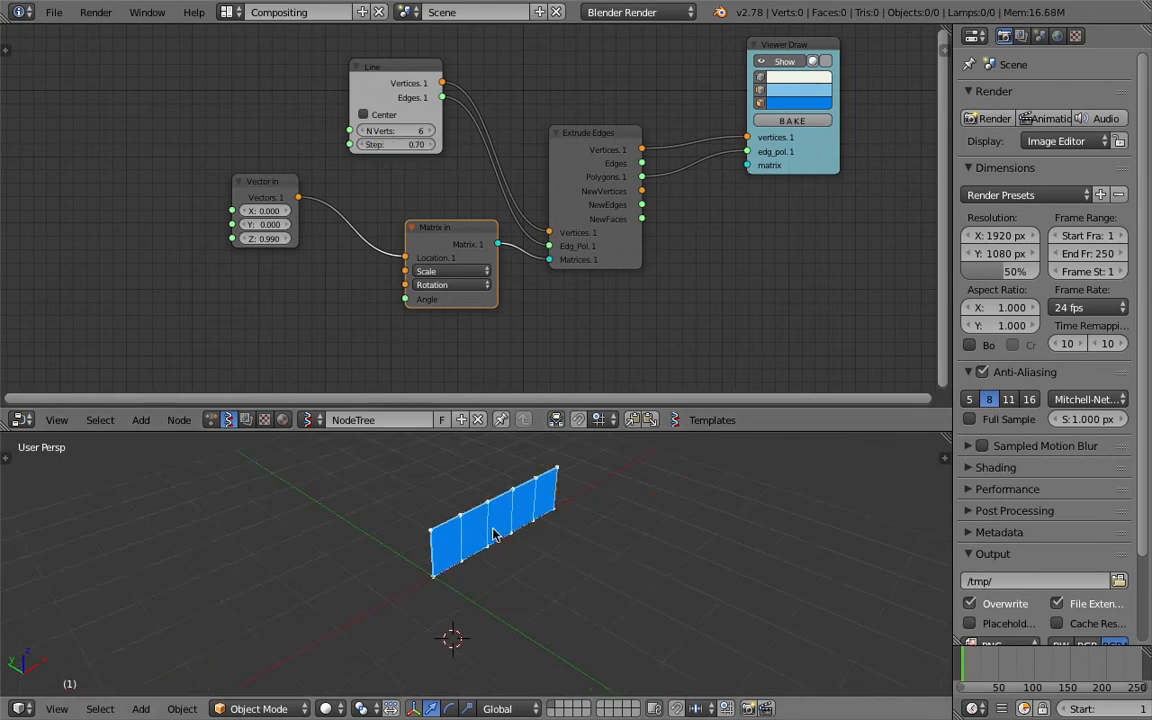
# Set the Vector in node's Y to 1.000 and Z to 0.000 so the strip extrudes along Y
pyautogui.moveTo(484, 532); pyautogui.dragTo(447, 480, button='middle')
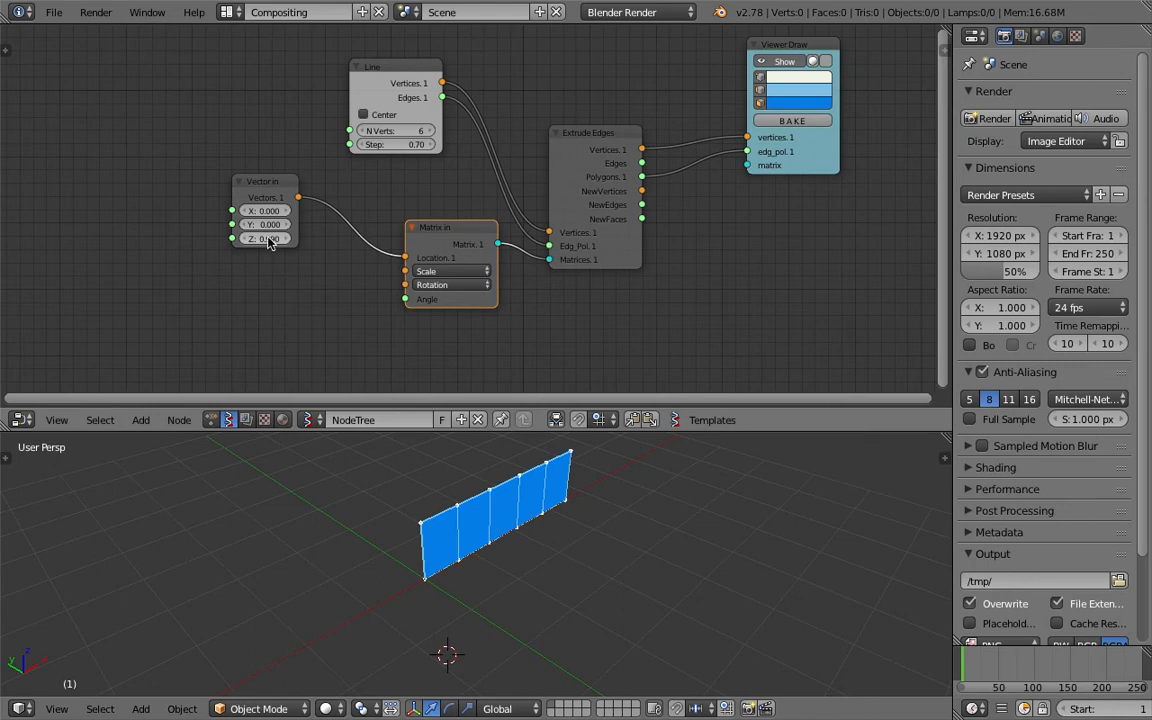
pyautogui.moveTo(258, 211); pyautogui.dragTo(216, 224)
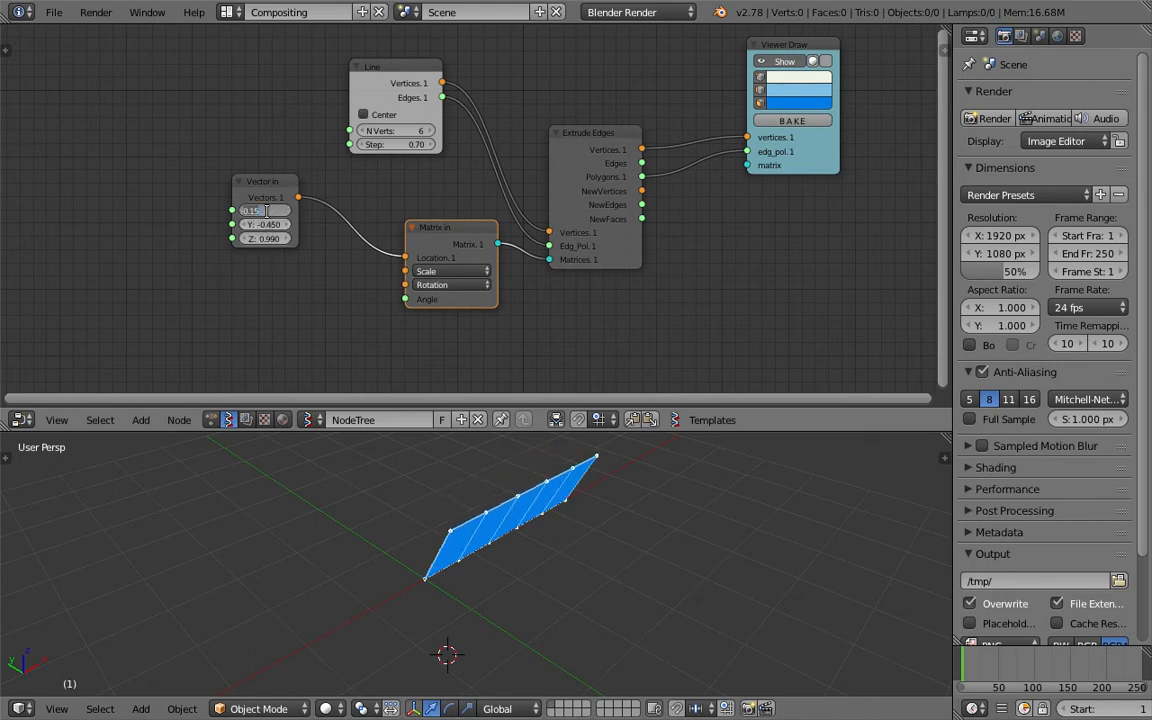
pyautogui.press('Tab')
pyautogui.write('1')
pyautogui.press('Tab')
pyautogui.write('0')
pyautogui.press('Return')
pyautogui.moveTo(432, 522); pyautogui.dragTo(516, 527, button='middle')
pyautogui.scroll(2, 237, 197)
# Move the Vector in node closer to Matrix in and save over the existing file
pyautogui.moveTo(226, 175); pyautogui.dragTo(293, 202)
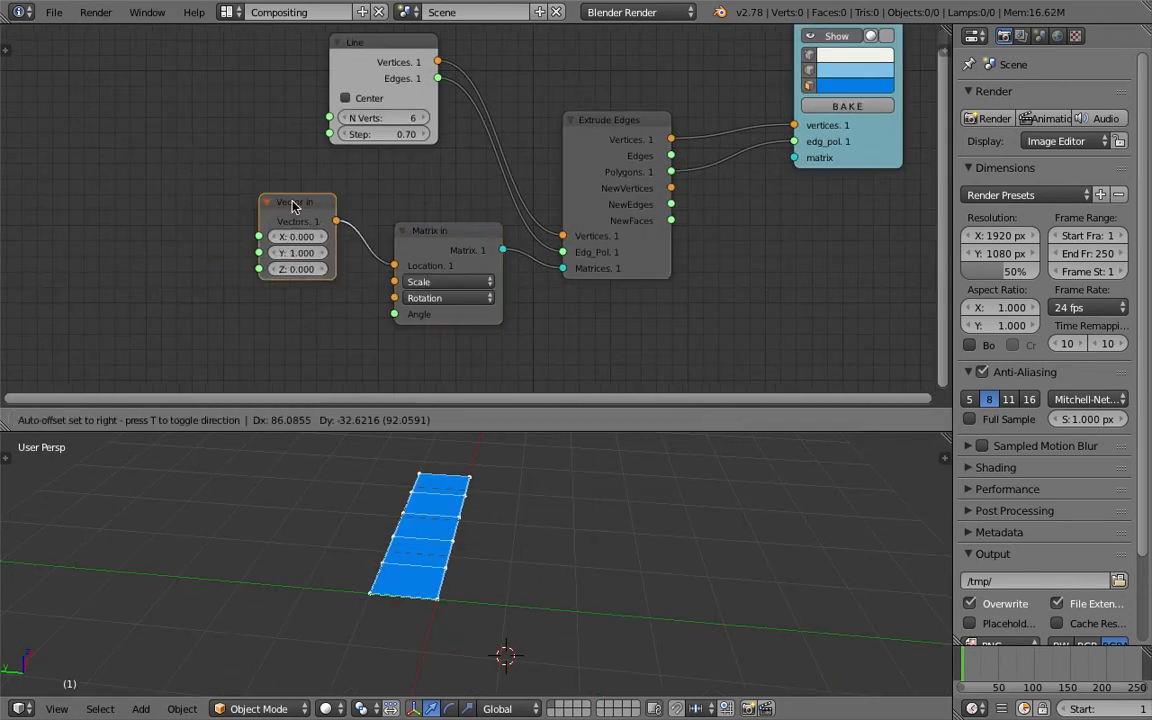
pyautogui.moveTo(328, 242); pyautogui.dragTo(349, 222, button='middle')
pyautogui.hotkey('ctrl', 's')
pyautogui.click(352, 222)
pyautogui.moveTo(382, 285); pyautogui.dragTo(374, 272, button='middle')
pyautogui.hotkey('ctrl', 's')
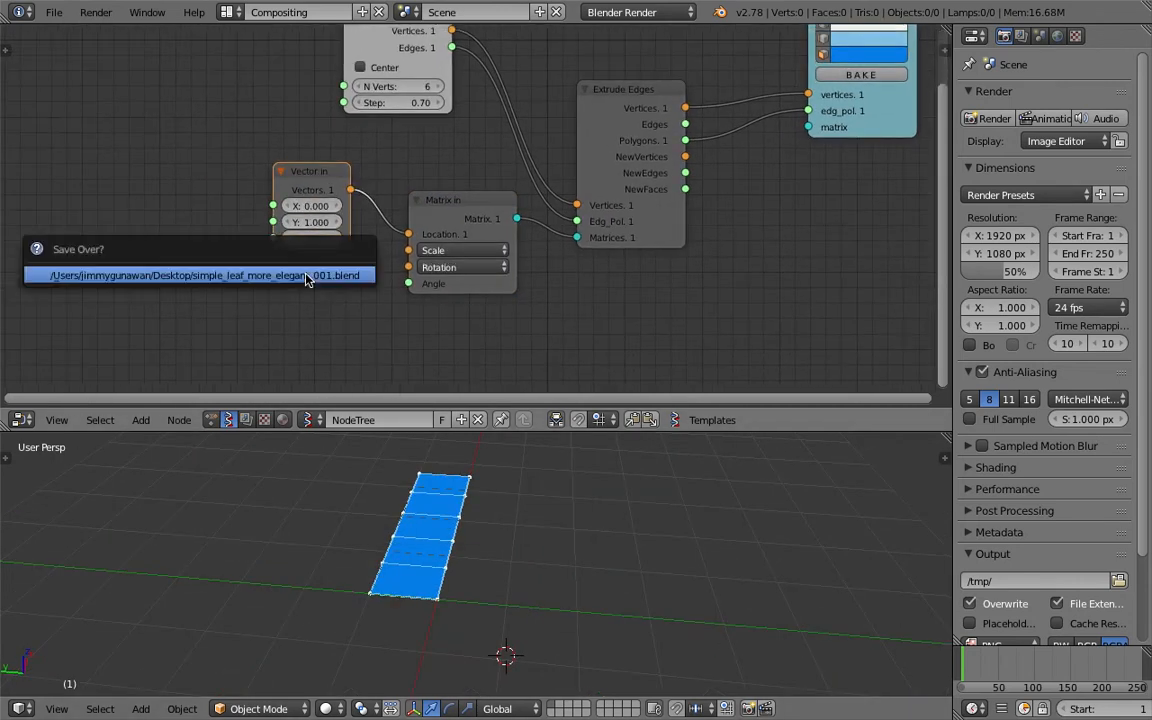
pyautogui.click(307, 276)
# Add a Random Num Gen node beside the Vector in node's inputs and save the file
pyautogui.moveTo(168, 267); pyautogui.dragTo(226, 265, button='middle')
pyautogui.press('space')
pyautogui.write('random n')
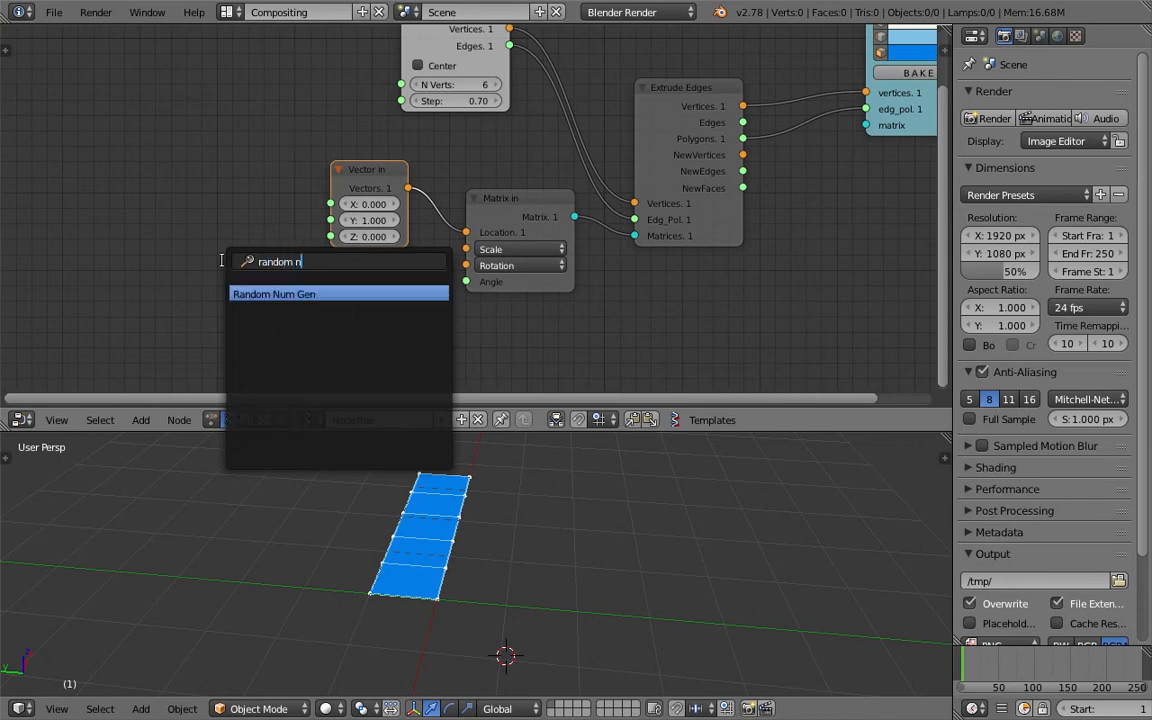
pyautogui.press('Return')
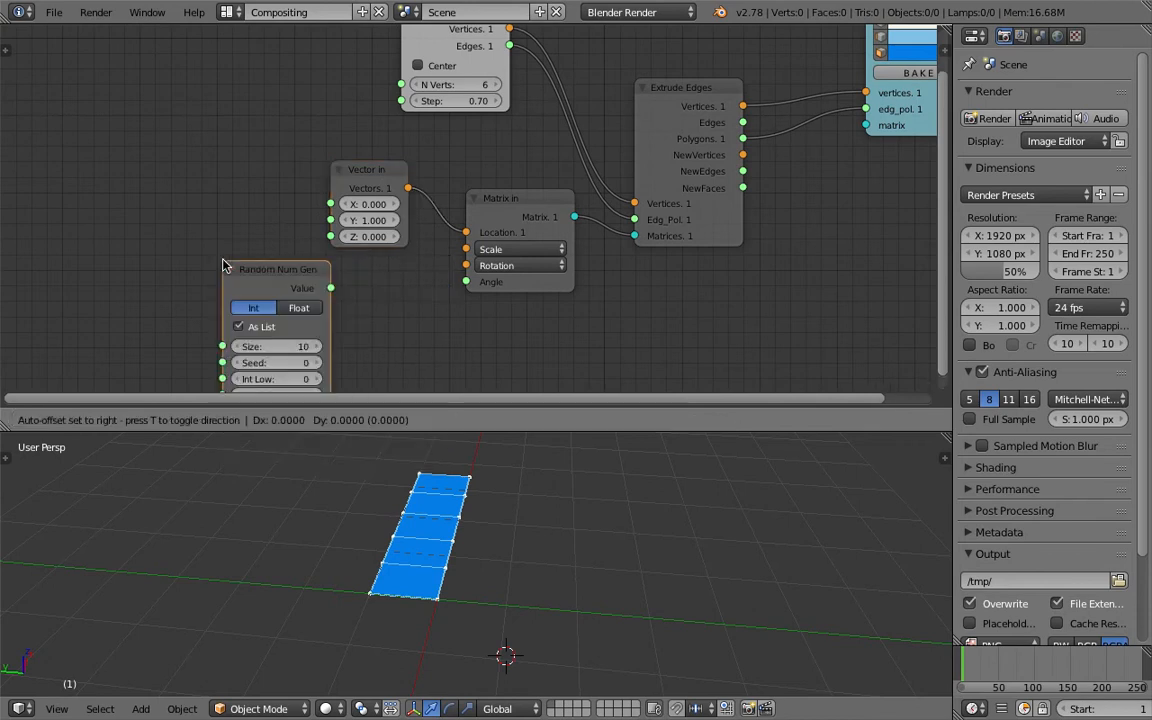
pyautogui.click(127, 188)
pyautogui.hotkey('ctrl', 's')
pyautogui.click(128, 187)
pyautogui.moveTo(229, 200); pyautogui.dragTo(211, 196, button='middle')
pyautogui.moveTo(211, 197); pyautogui.dragTo(222, 188)
# Set the Random Num Gen node's Size to 6 and switch its output to Float
pyautogui.click(217, 247)
pyautogui.write('1')
pyautogui.press('Return')
pyautogui.write('6')
pyautogui.press('Return')
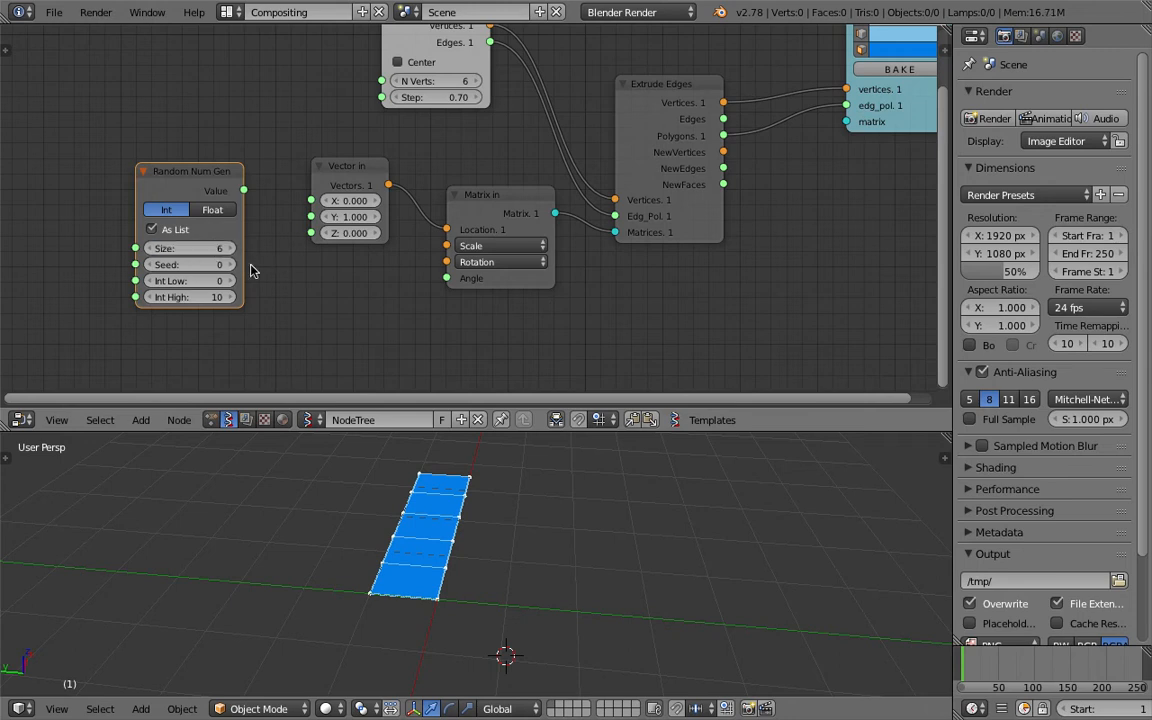
pyautogui.click(217, 211)
pyautogui.hotkey('ctrl', 's')
pyautogui.click(221, 211)
# Link Random Num Gen's Value to the Y input of Vector in and save the file
pyautogui.moveTo(245, 190); pyautogui.dragTo(314, 217)
pyautogui.hotkey('ctrl', 's')
pyautogui.moveTo(499, 504); pyautogui.dragTo(396, 582, button='middle')
pyautogui.click(442, 547)
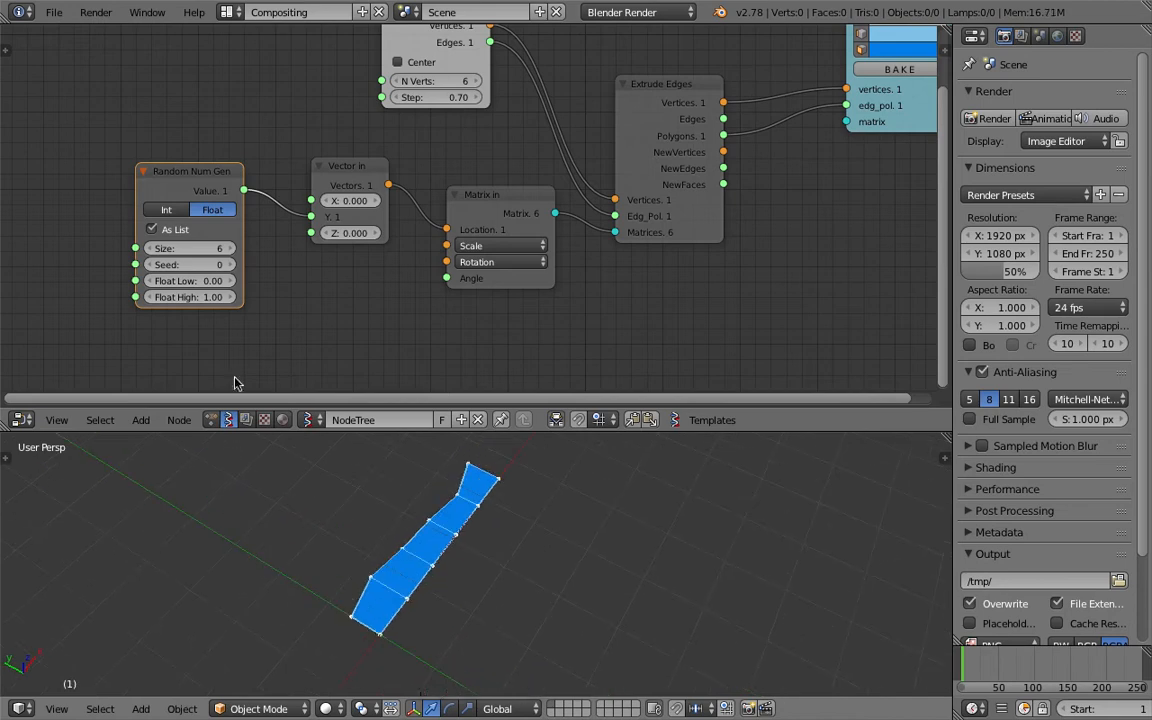
# Set the Random Num Gen node's Seed to 45 while checking how the strip's widths vary
pyautogui.moveTo(190, 264); pyautogui.dragTo(240, 264)
pyautogui.moveTo(442, 555); pyautogui.dragTo(370, 556, button='middle')
pyautogui.click(370, 555)
pyautogui.hotkey('ctrl', 's')
pyautogui.click(371, 556)
pyautogui.moveTo(205, 265); pyautogui.dragTo(222, 265)
# Sketch a freehand leaf with a midrib and side veins beside the strip in the 3D view
pyautogui.moveTo(489, 527); pyautogui.dragTo(555, 666, button='middle')
pyautogui.hotkey('ctrl', 's')
pyautogui.click(509, 592)
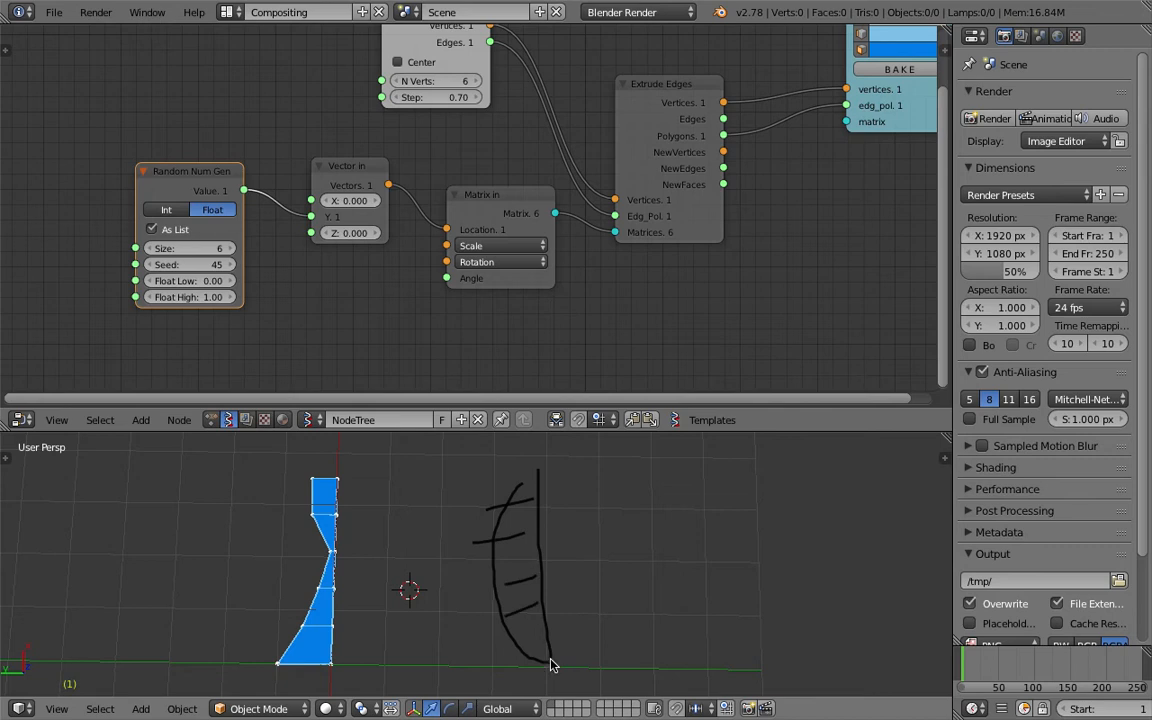
pyautogui.moveTo(450, 671); pyautogui.dragTo(400, 571, button='middle')
pyautogui.hotkey('ctrl', 's')
pyautogui.click(381, 573)
pyautogui.scroll(-3, 513, 439)
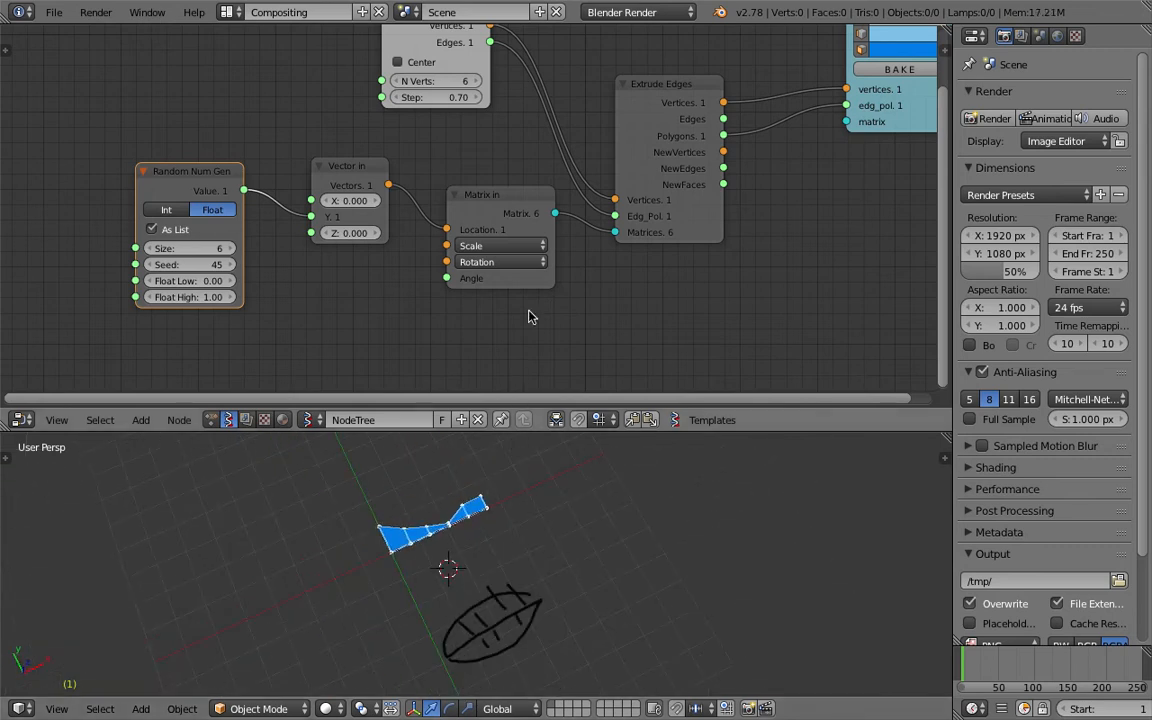
# Reposition the Viewer Draw node and widen the node editor and 3D view areas by narrowing the properties area
pyautogui.moveTo(491, 578); pyautogui.dragTo(543, 588, button='middle')
pyautogui.scroll(2, 537, 577)
pyautogui.click(689, 215)
pyautogui.moveTo(689, 219); pyautogui.dragTo(693, 189)
pyautogui.moveTo(654, 227); pyautogui.dragTo(590, 255, button='middle')
pyautogui.moveTo(863, 149); pyautogui.dragTo(846, 152)
pyautogui.moveTo(952, 154); pyautogui.dragTo(990, 154)
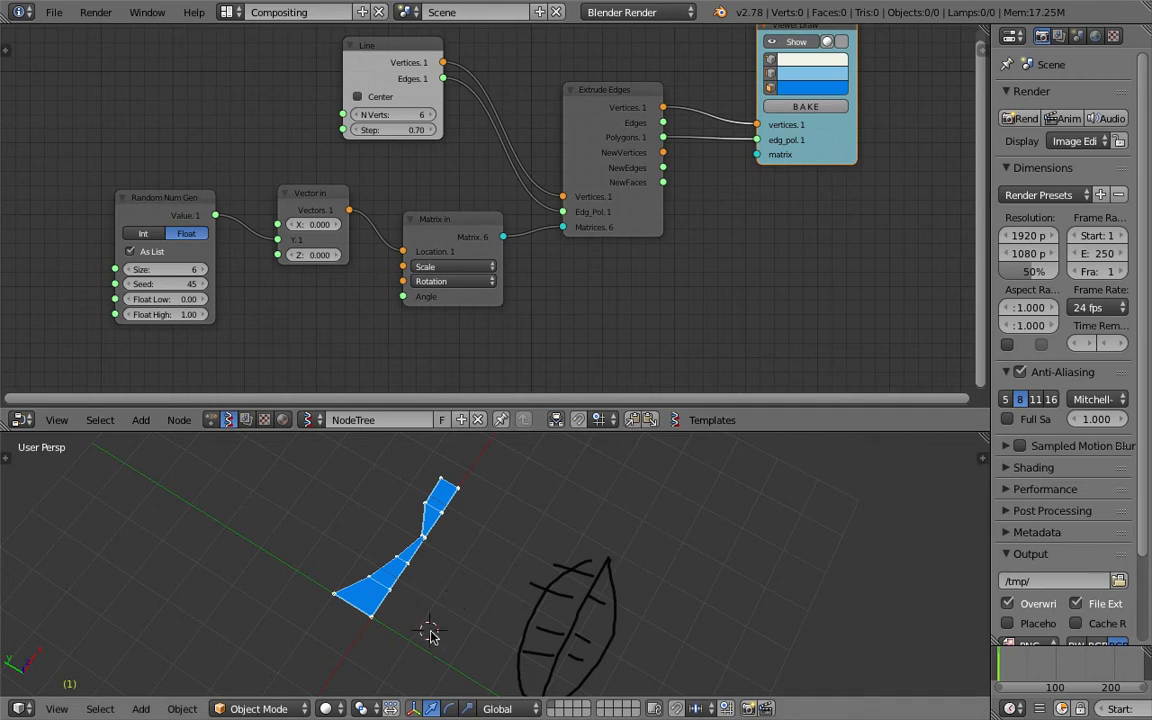
# Space out the Vector in, Extrude Edges and Viewer Draw nodes and save the file
pyautogui.moveTo(429, 633); pyautogui.dragTo(416, 646, button='middle')
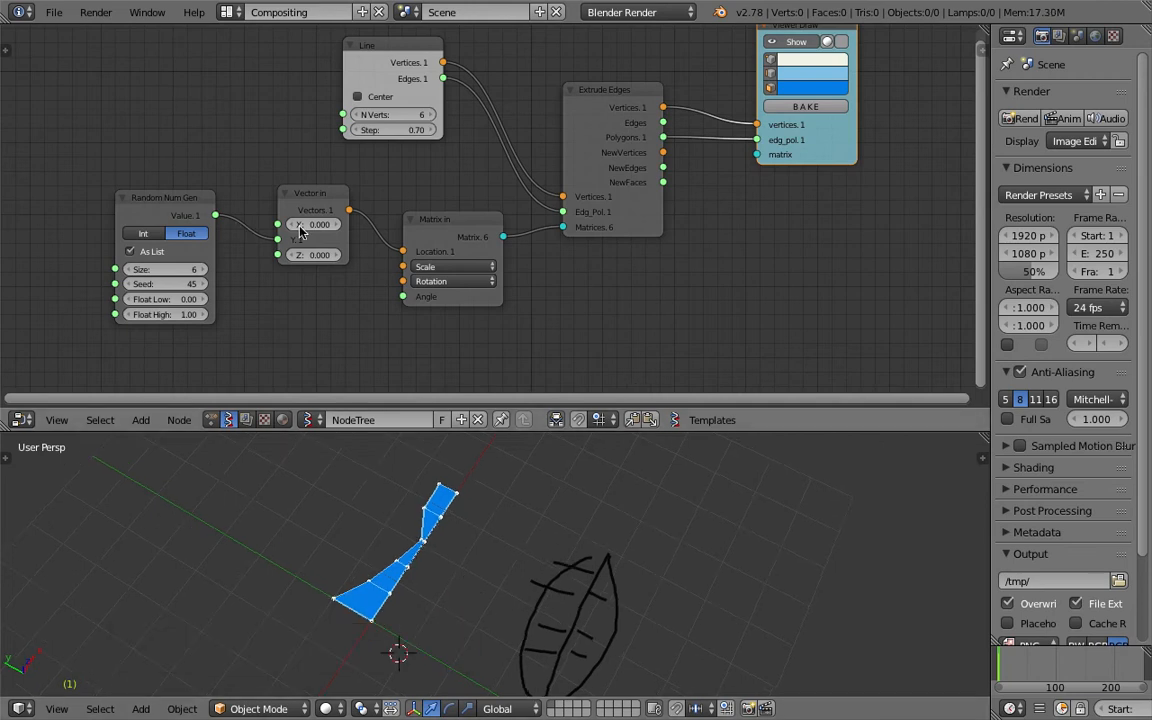
pyautogui.scroll(-2, 366, 217)
pyautogui.moveTo(274, 213); pyautogui.dragTo(272, 190, button='middle')
pyautogui.scroll(2, 332, 171)
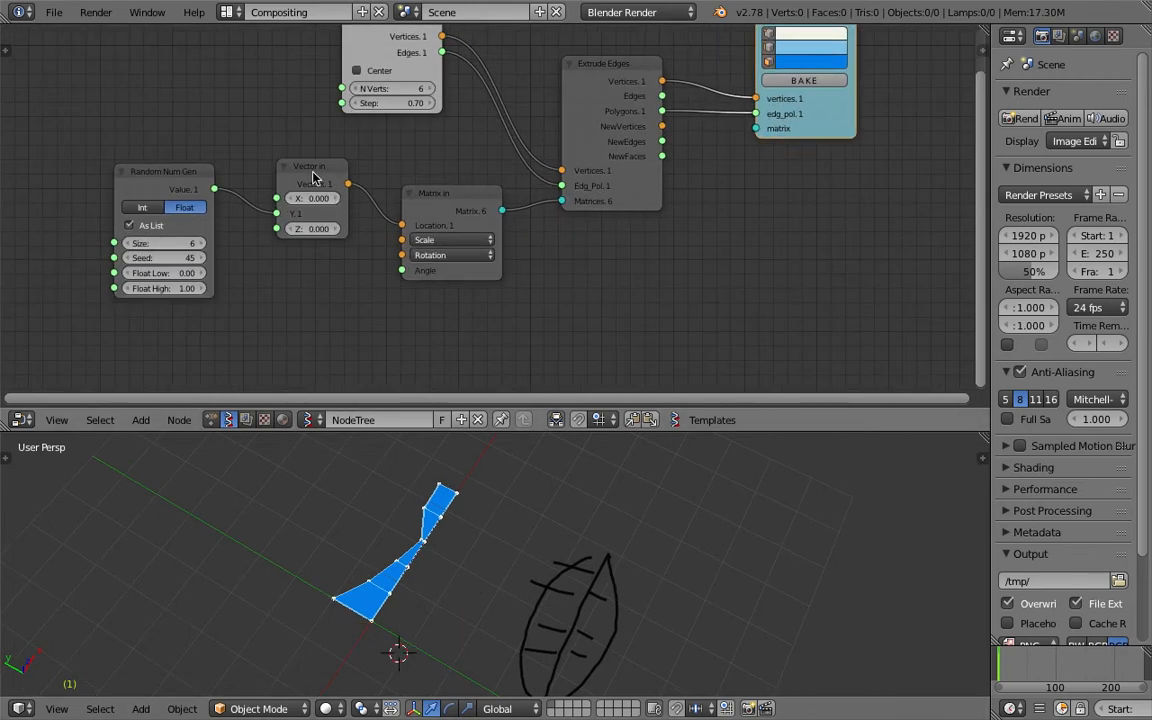
pyautogui.moveTo(313, 172); pyautogui.dragTo(286, 173)
pyautogui.moveTo(364, 181); pyautogui.dragTo(331, 205, button='middle')
pyautogui.moveTo(603, 224); pyautogui.dragTo(635, 219)
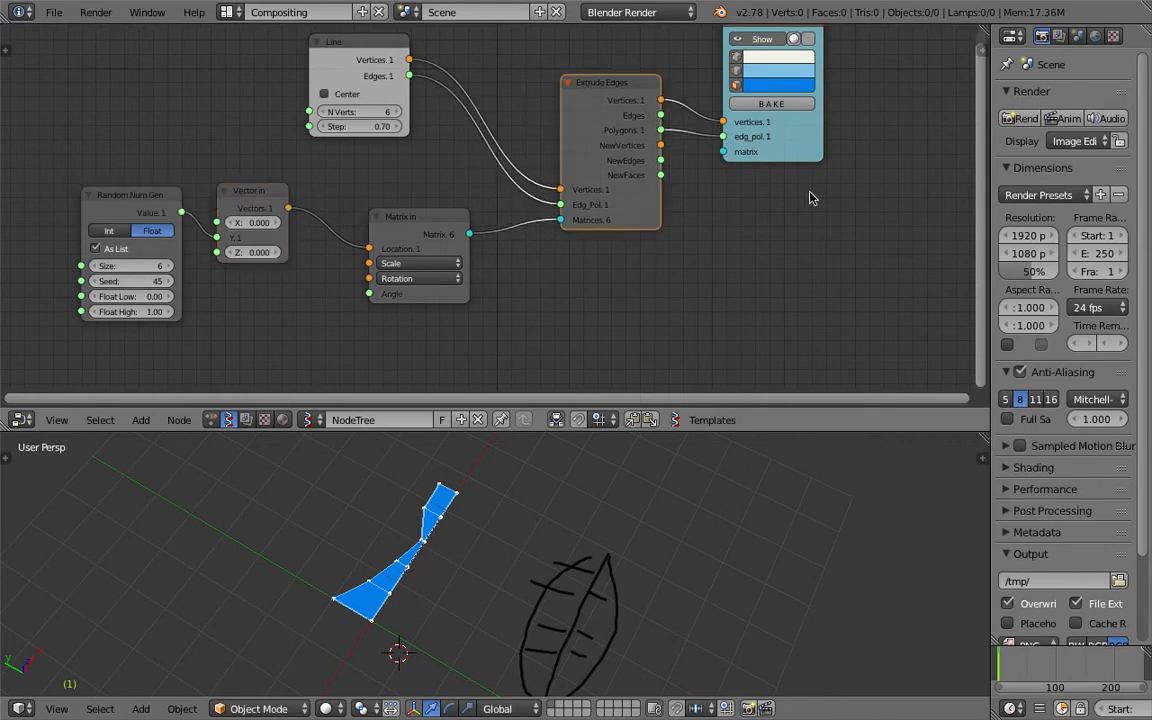
pyautogui.moveTo(811, 149); pyautogui.dragTo(846, 148)
pyautogui.hotkey('ctrl', 's')
# Move the Viewer Draw node lower, leaving room above the node chain, and save the file
pyautogui.moveTo(694, 175); pyautogui.dragTo(710, 166, button='middle')
pyautogui.click(601, 103)
pyautogui.moveTo(614, 122); pyautogui.dragTo(614, 207, button='middle')
pyautogui.moveTo(805, 225)
pyautogui.mouseDown()
pyautogui.moveTo(838, 211)
pyautogui.moveTo(790, 288)
pyautogui.mouseUp()
pyautogui.hotkey('ctrl', 's')
pyautogui.moveTo(760, 290); pyautogui.dragTo(755, 313, button='middle')
pyautogui.moveTo(758, 212)
pyautogui.mouseDown()
pyautogui.moveTo(807, 218)
pyautogui.moveTo(779, 244)
pyautogui.moveTo(789, 244)
pyautogui.mouseUp()
pyautogui.hotkey('ctrl', 's')
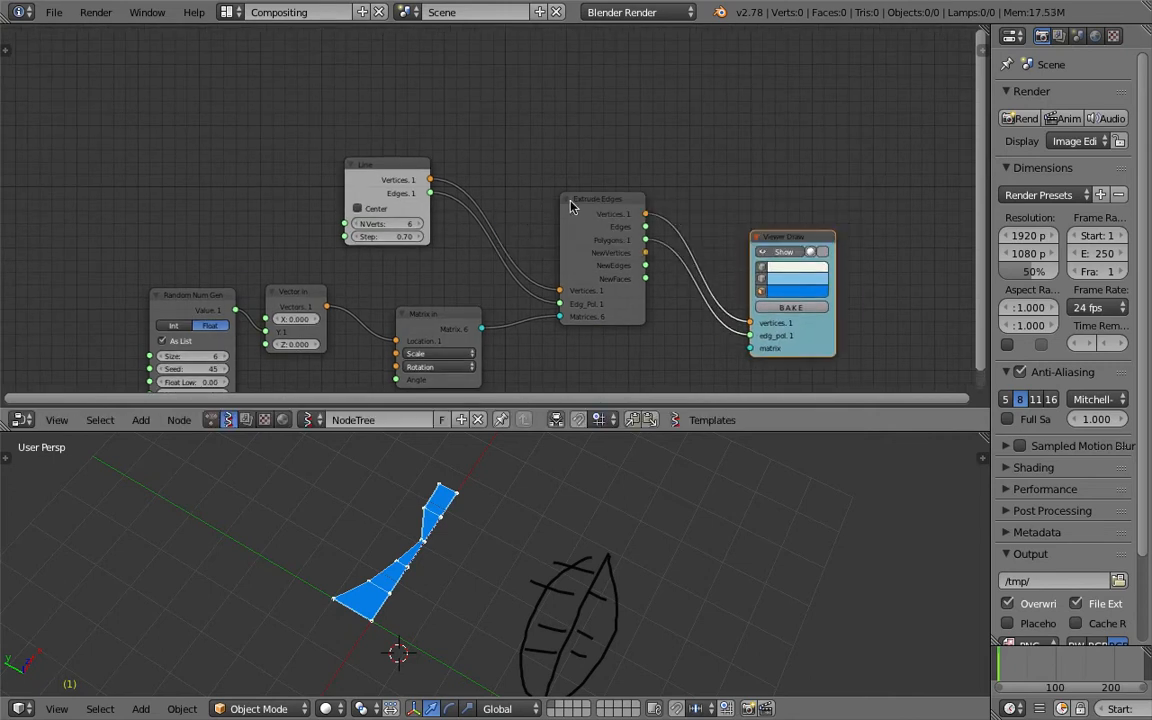
# Duplicate the Extrude Edges and Viewer Draw nodes, place the copies above the originals, and save the file
pyautogui.click(583, 224)
pyautogui.hotkey('shift', 'd')
pyautogui.click(590, 52)
pyautogui.click(782, 242)
pyautogui.hotkey('shift', 'd')
pyautogui.click(755, 42)
pyautogui.moveTo(530, 152); pyautogui.dragTo(530, 192, button='middle')
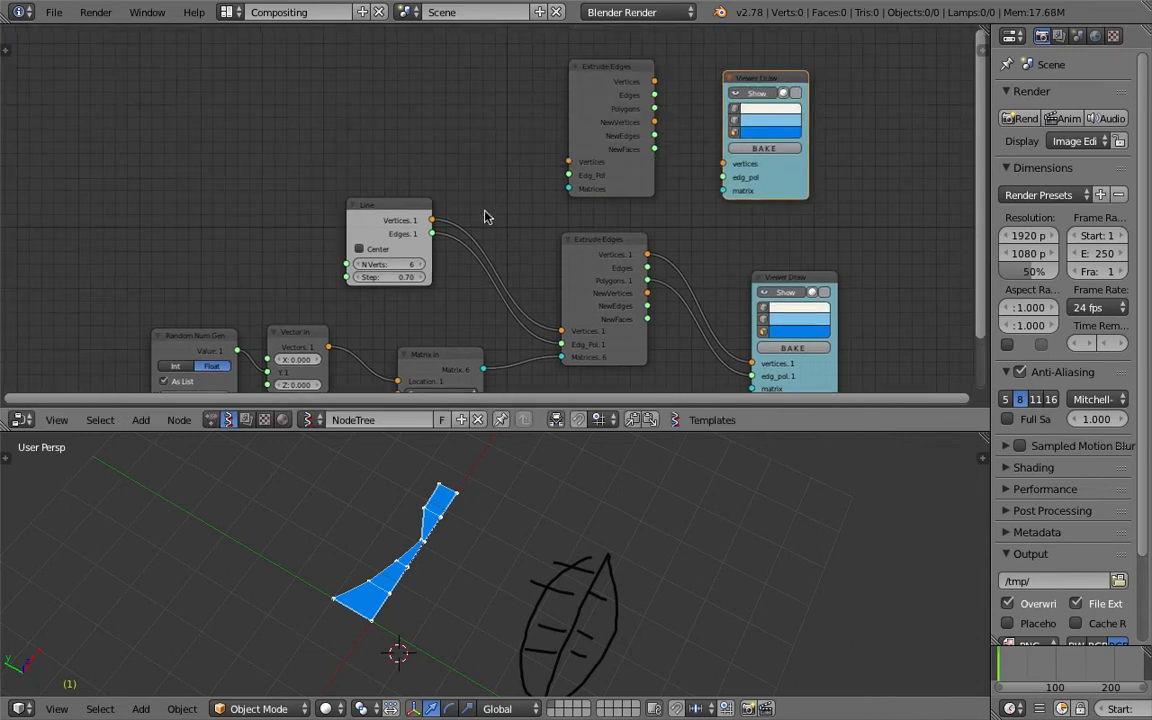
pyautogui.hotkey('ctrl', 's')
# Link Line's Vertices and Edges to the copied Extrude Edges, and its Vertices and Polygons to the copied Viewer Draw
pyautogui.moveTo(420, 225); pyautogui.dragTo(571, 163)
pyautogui.moveTo(381, 207); pyautogui.dragTo(569, 175)
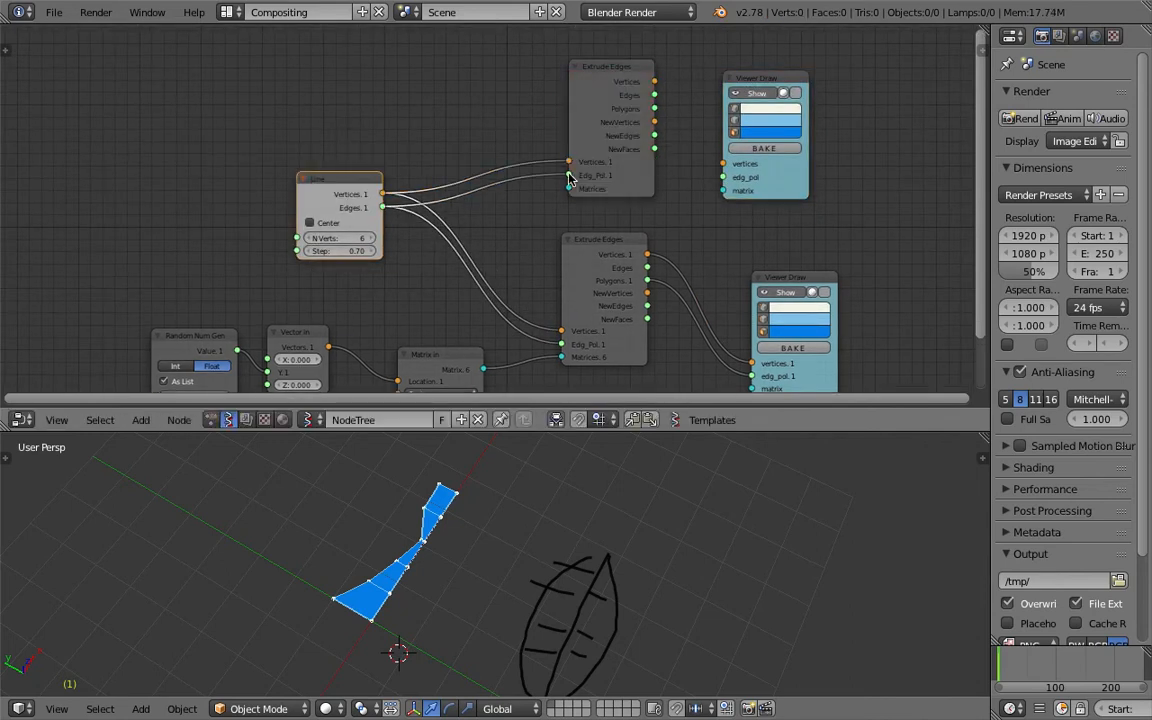
pyautogui.moveTo(652, 94); pyautogui.dragTo(659, 89)
pyautogui.moveTo(700, 158); pyautogui.dragTo(723, 163)
pyautogui.moveTo(656, 110); pyautogui.dragTo(723, 177)
pyautogui.moveTo(689, 229); pyautogui.dragTo(697, 211, button='middle')
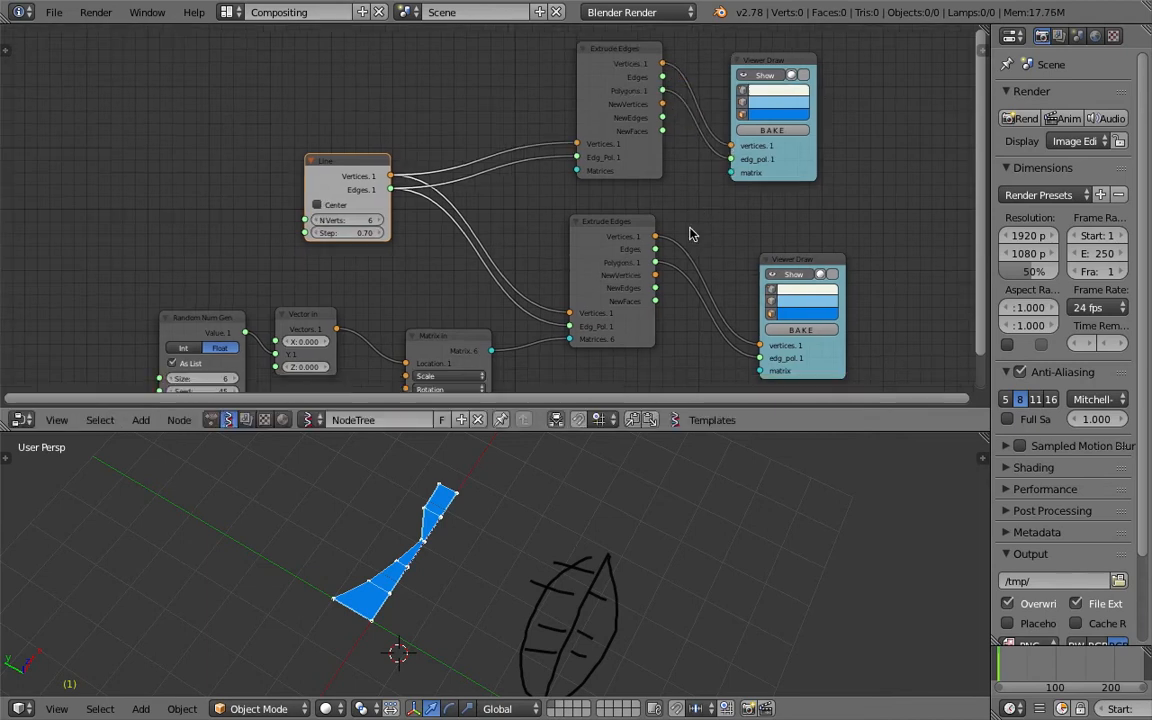
pyautogui.moveTo(775, 181); pyautogui.dragTo(788, 173)
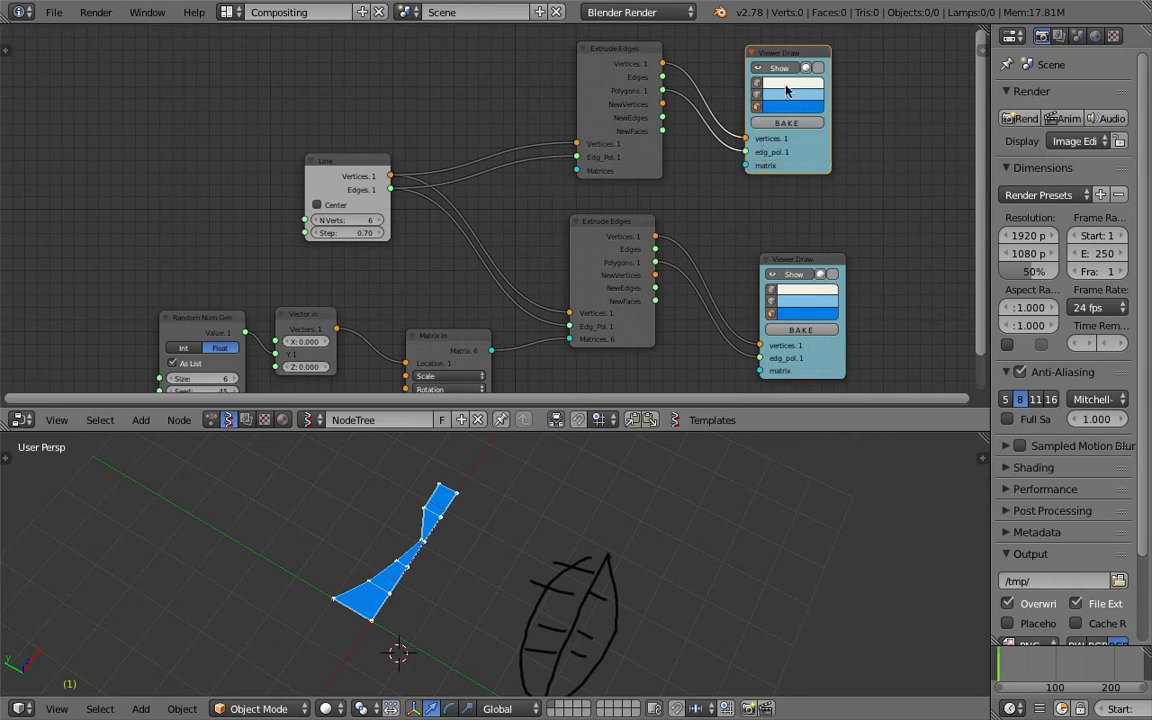
# Duplicate the Matrix in node and place the copy beside the upper Extrude Edges node
pyautogui.moveTo(762, 151); pyautogui.dragTo(770, 149, button='middle')
pyautogui.moveTo(564, 182); pyautogui.dragTo(567, 179, button='middle')
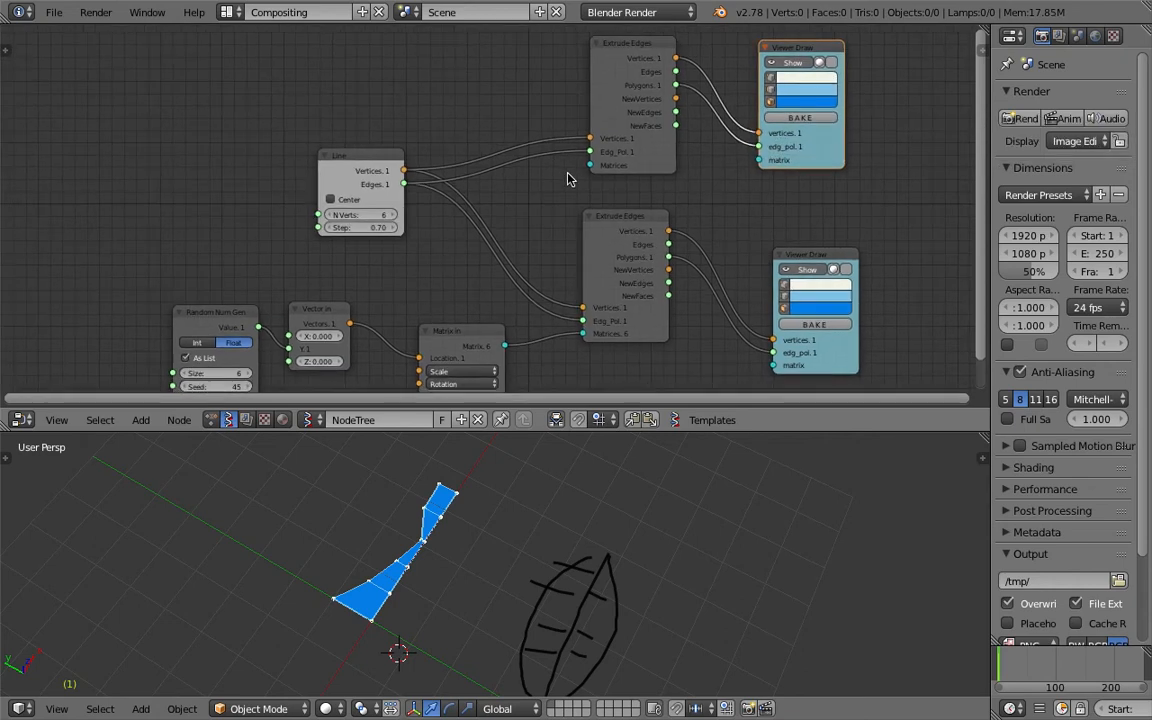
pyautogui.hotkey('shift', 'd')
pyautogui.click(471, 97)
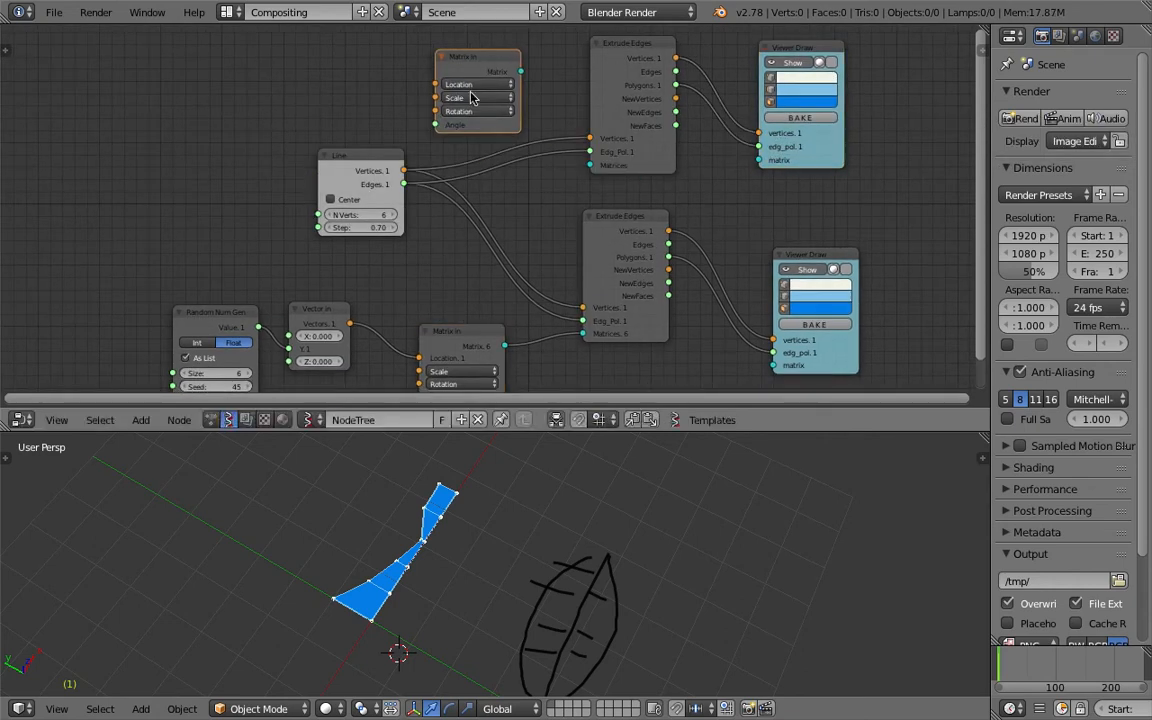
# Spread out the Random Num Gen and Vector in nodes and shift Line closer to the two Extrude Edges nodes
pyautogui.moveTo(228, 325); pyautogui.dragTo(120, 280)
pyautogui.moveTo(310, 318); pyautogui.dragTo(277, 296)
pyautogui.moveTo(140, 267); pyautogui.dragTo(159, 249, button='middle')
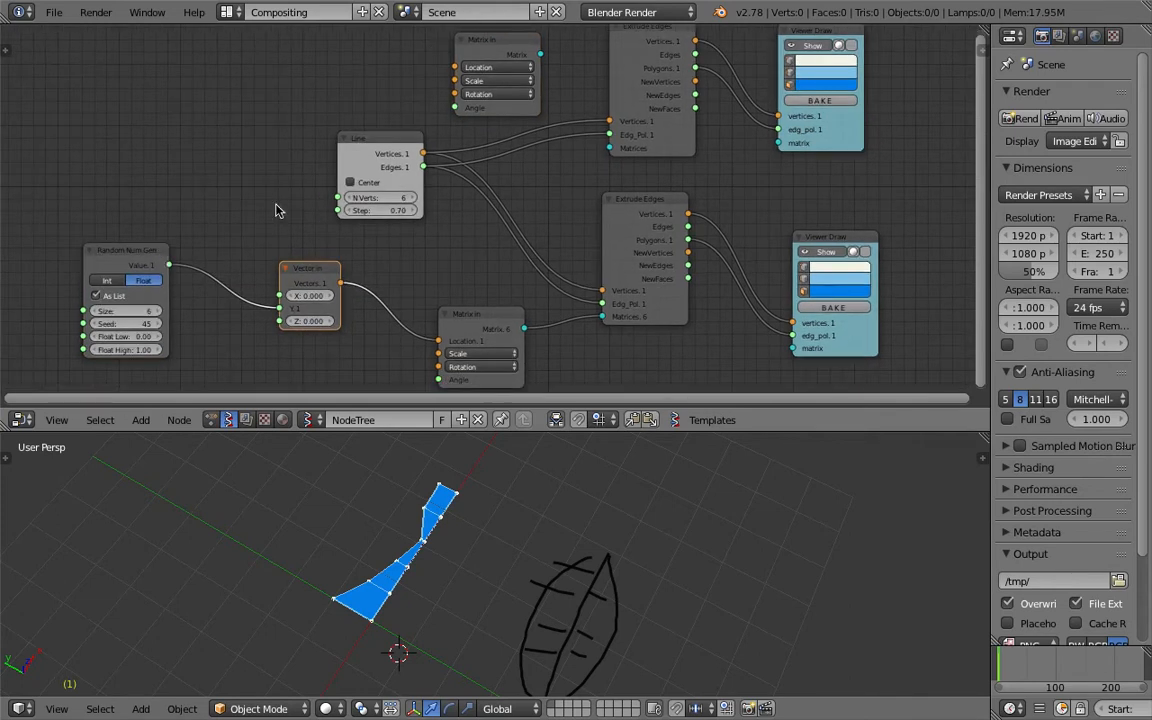
pyautogui.moveTo(395, 148); pyautogui.dragTo(473, 176)
# Link the copied Matrix in to the upper Extrude Edges' Matrices and Vector in's Vectors to the copy's Location
pyautogui.moveTo(540, 56); pyautogui.dragTo(609, 148)
pyautogui.scroll(-2, 372, 195)
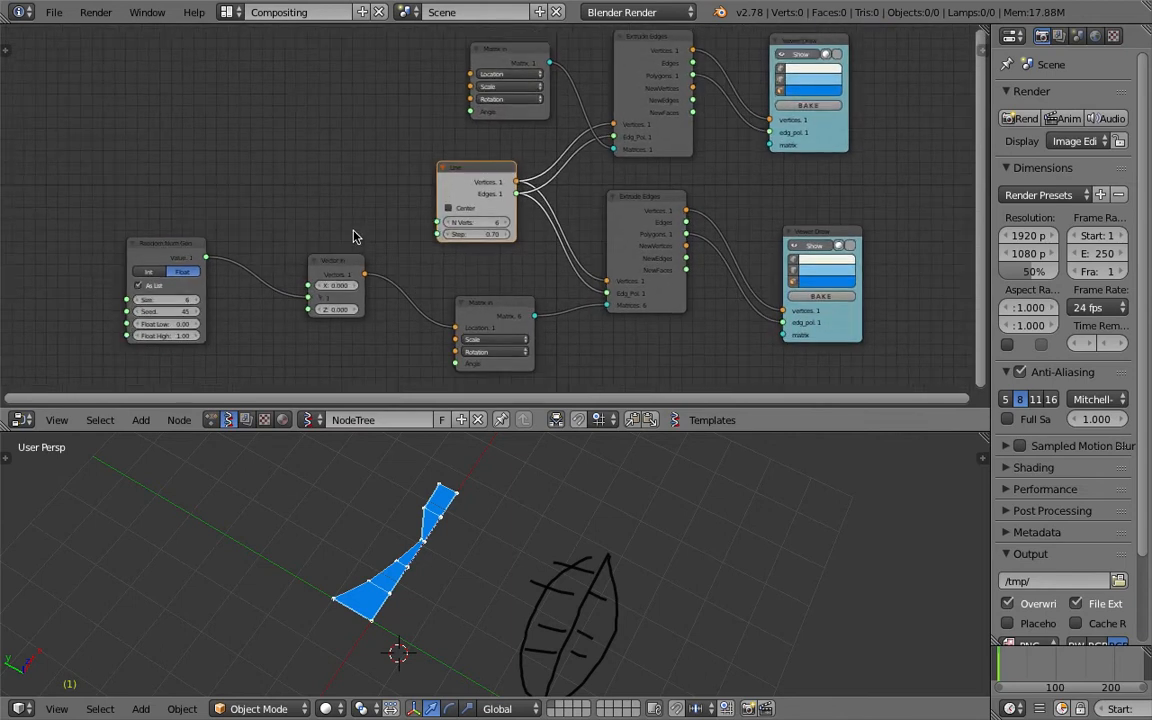
pyautogui.moveTo(338, 268); pyautogui.dragTo(466, 80)
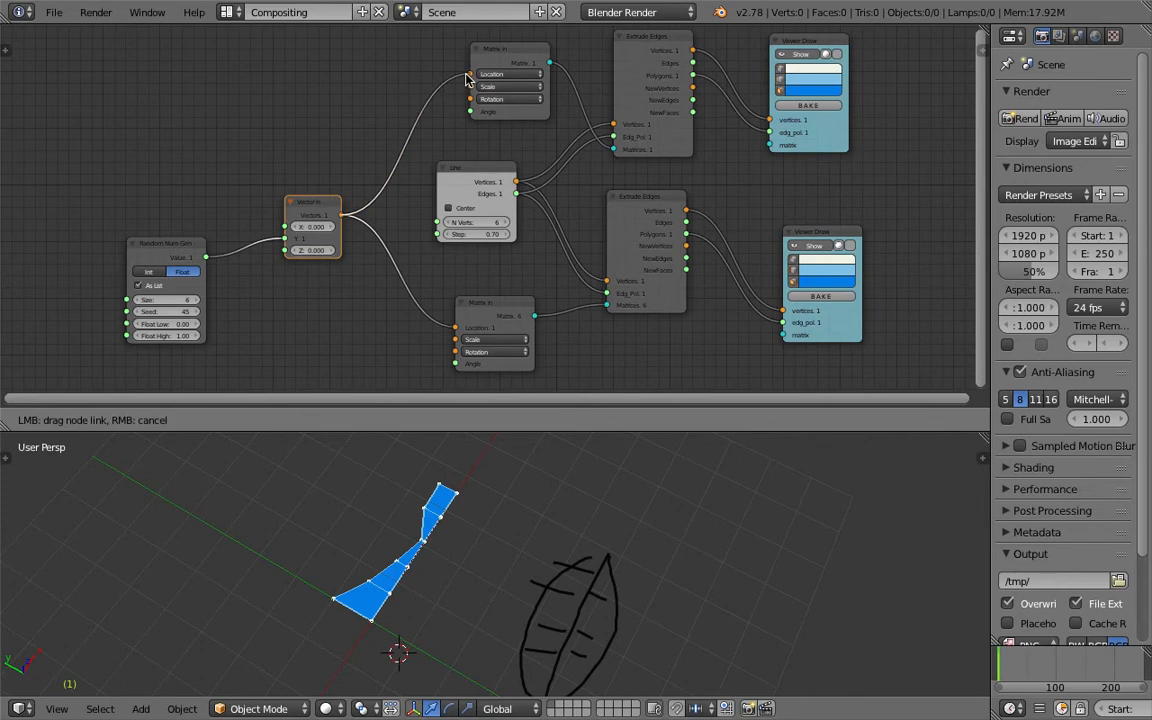
pyautogui.moveTo(312, 206); pyautogui.dragTo(288, 206)
pyautogui.moveTo(165, 244); pyautogui.dragTo(123, 254)
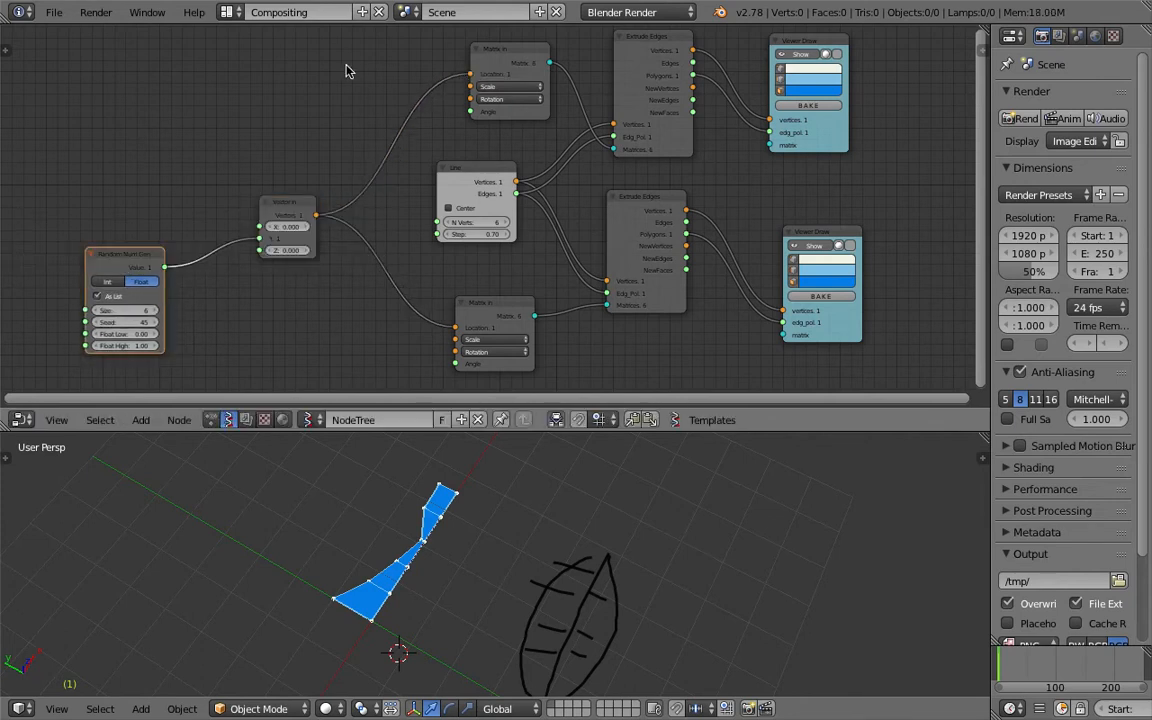
pyautogui.hotkey('shift', 'a')
pyautogui.click(340, 70)
pyautogui.write('math')
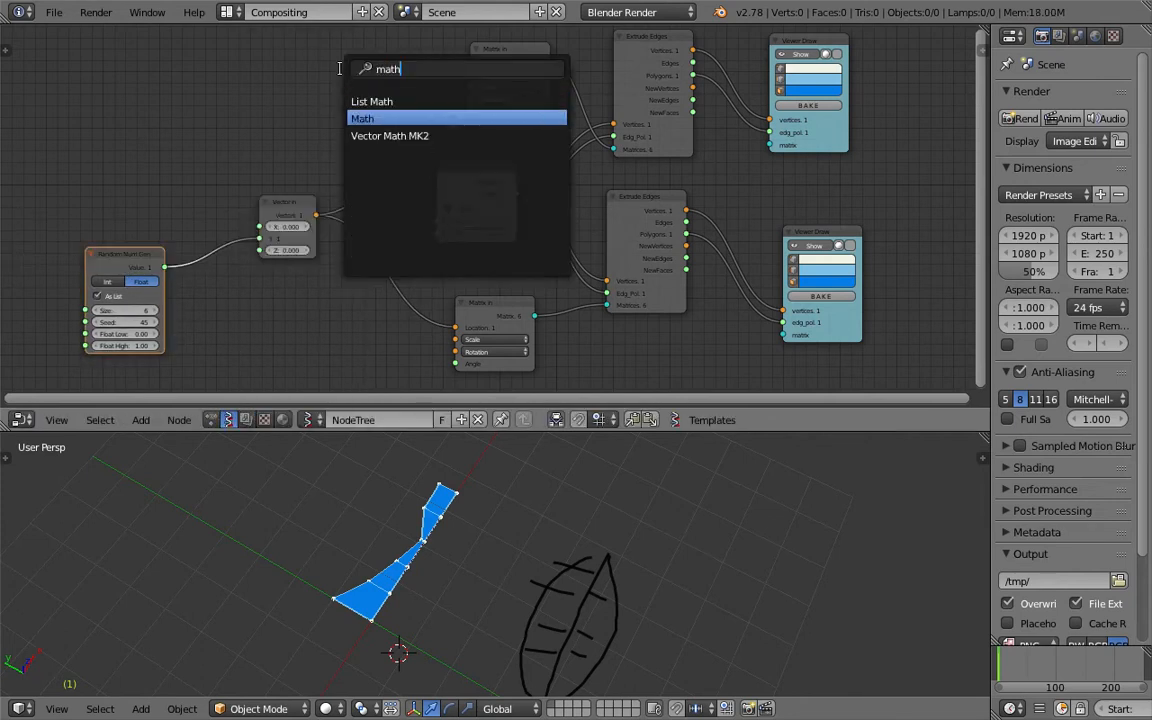
pyautogui.press('Return')
pyautogui.click(342, 102)
pyautogui.scroll(3, 376, 122)
pyautogui.click(381, 124)
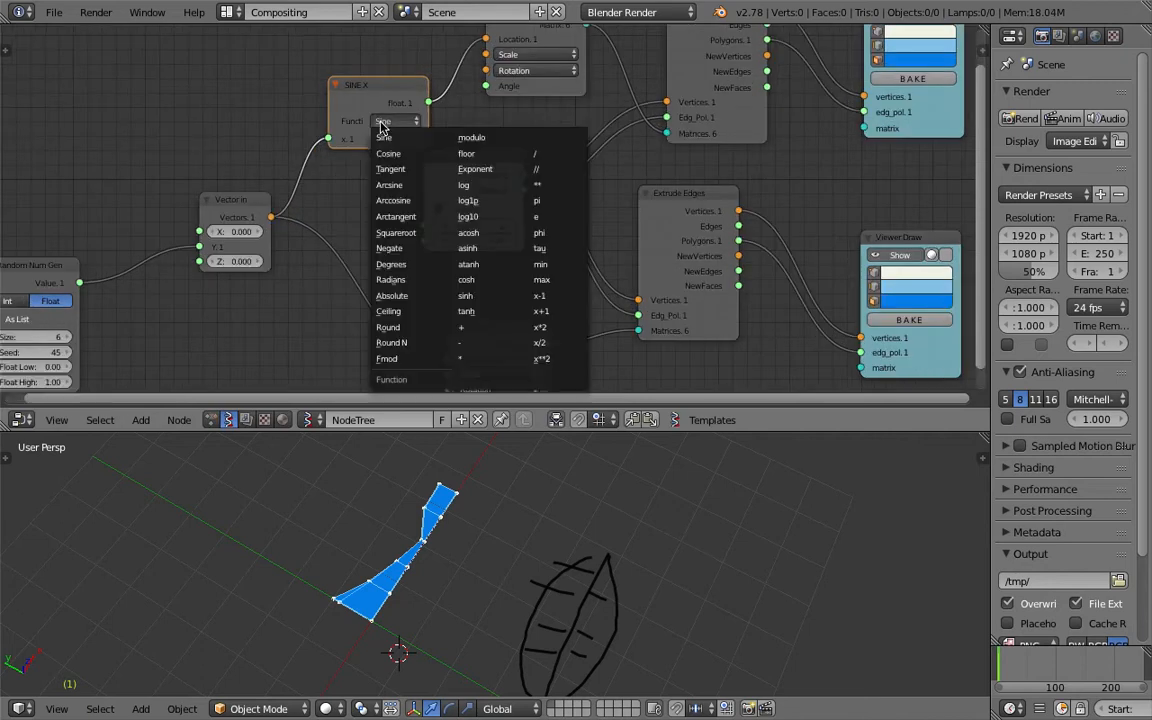
pyautogui.press('x')
# Add a Vector Math MK2 node between Vector in and the upper Matrix in
pyautogui.hotkey('shift', 'a')
pyautogui.click(333, 87)
pyautogui.write('vector mah')
pyautogui.press('BackSpace')
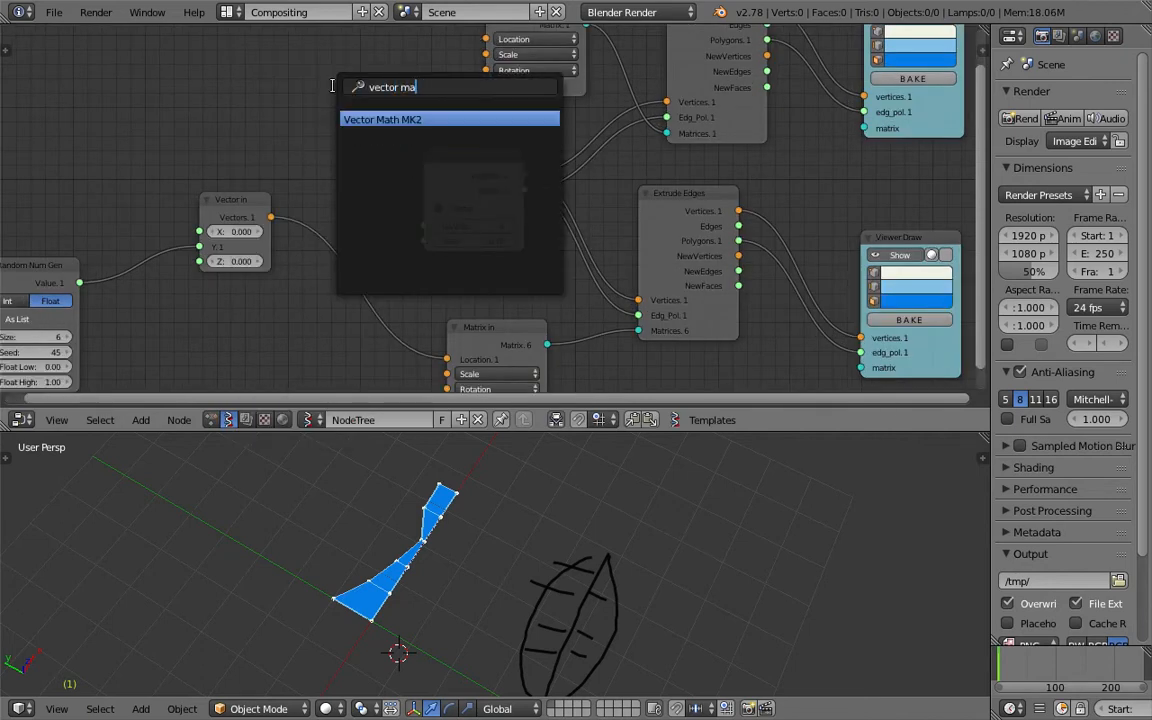
pyautogui.press('Return')
pyautogui.click(310, 78)
# Set the Vector Math node's function to Multiply Scalar with an amount of -1
pyautogui.click(396, 131)
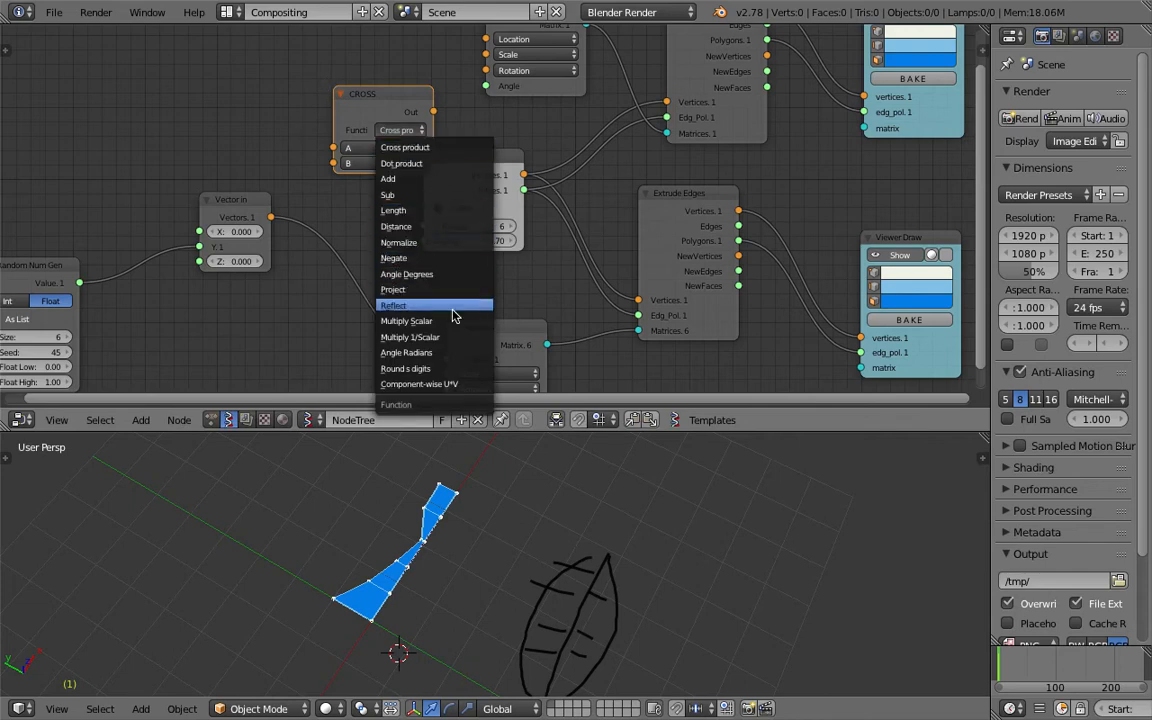
pyautogui.click(452, 321)
pyautogui.click(366, 163)
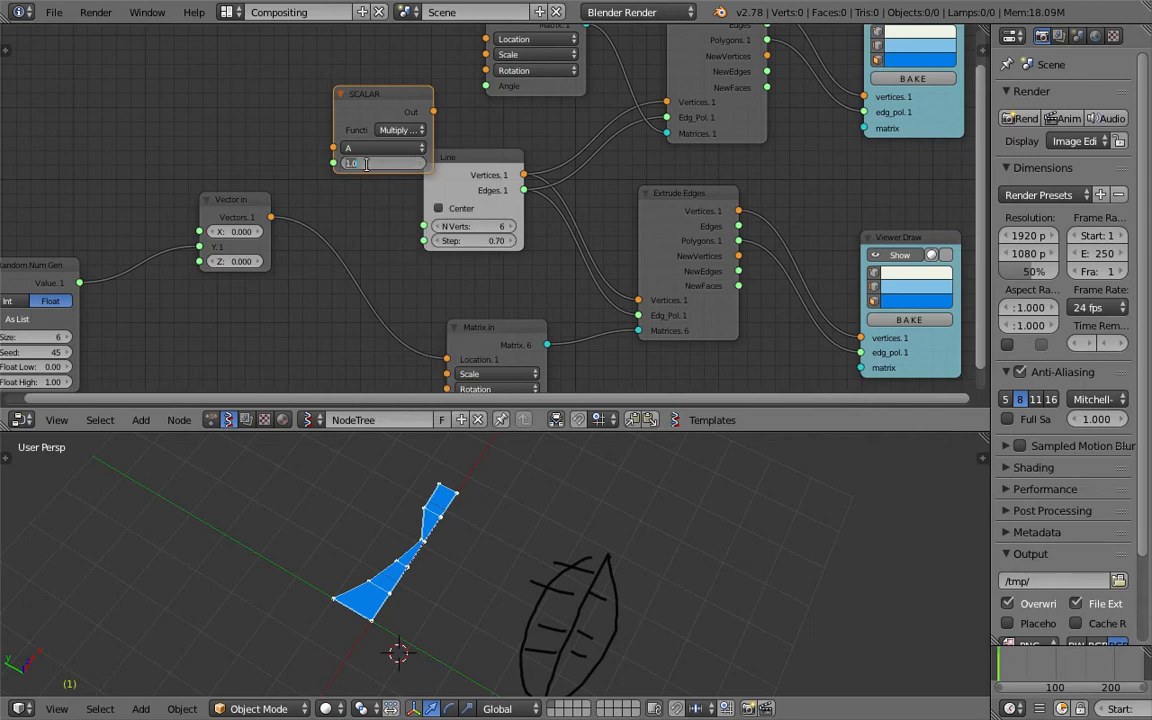
pyautogui.write('-1')
pyautogui.press('Return')
# Link Vector in's Vectors to the Multiply Scalar node's A input and its Out to the upper Matrix in's Location
pyautogui.moveTo(433, 111); pyautogui.dragTo(486, 39)
pyautogui.moveTo(333, 148); pyautogui.dragTo(271, 217)
pyautogui.moveTo(390, 505); pyautogui.dragTo(417, 495, button='middle')
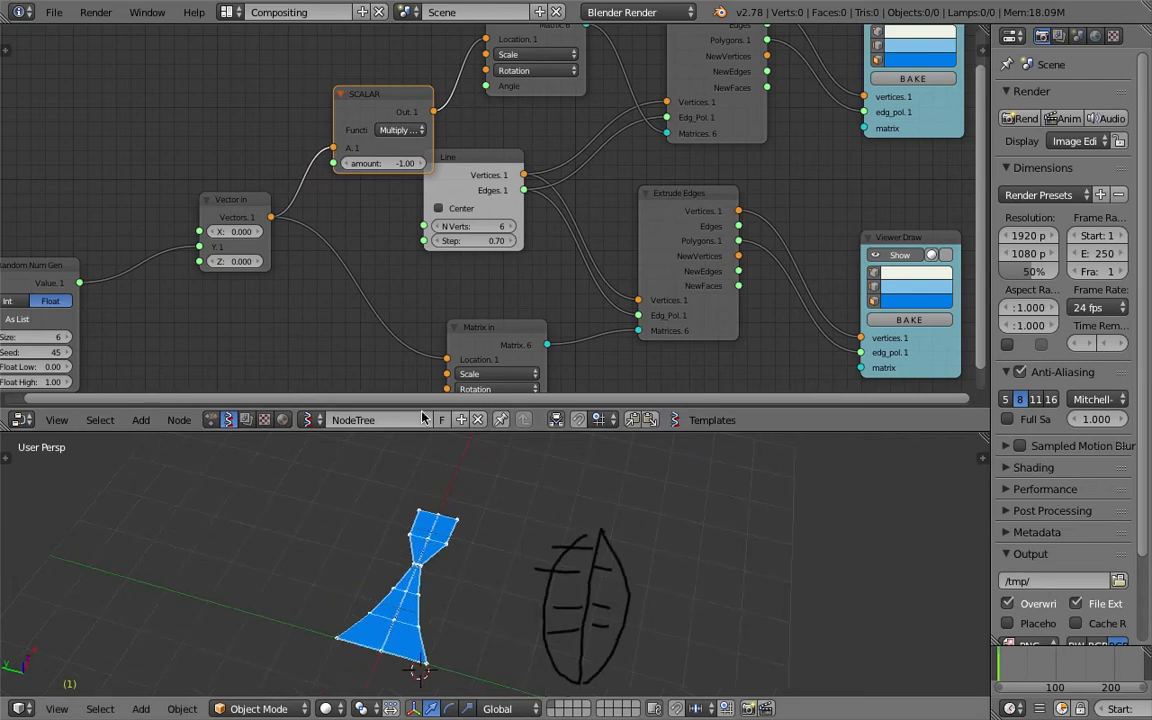
# Move the Multiply Scalar node clear of the Line node, adjust Line's position, and save the file
pyautogui.scroll(-1, 418, 167)
pyautogui.moveTo(403, 118); pyautogui.dragTo(386, 84)
pyautogui.hotkey('ctrl', 's')
pyautogui.click(388, 89)
pyautogui.moveTo(415, 149); pyautogui.dragTo(438, 149, button='middle')
pyautogui.moveTo(491, 179); pyautogui.dragTo(503, 185)
# Align the lower Extrude Edges and Viewer Draw nodes beneath their upper copies and save the file
pyautogui.scroll(-1, 503, 188)
pyautogui.scroll(-1, 503, 188)
pyautogui.moveTo(490, 181); pyautogui.dragTo(469, 179, button='middle')
pyautogui.moveTo(629, 202); pyautogui.dragTo(653, 204)
pyautogui.moveTo(786, 234); pyautogui.dragTo(793, 208)
pyautogui.hotkey('ctrl', 's')
pyautogui.click(790, 196)
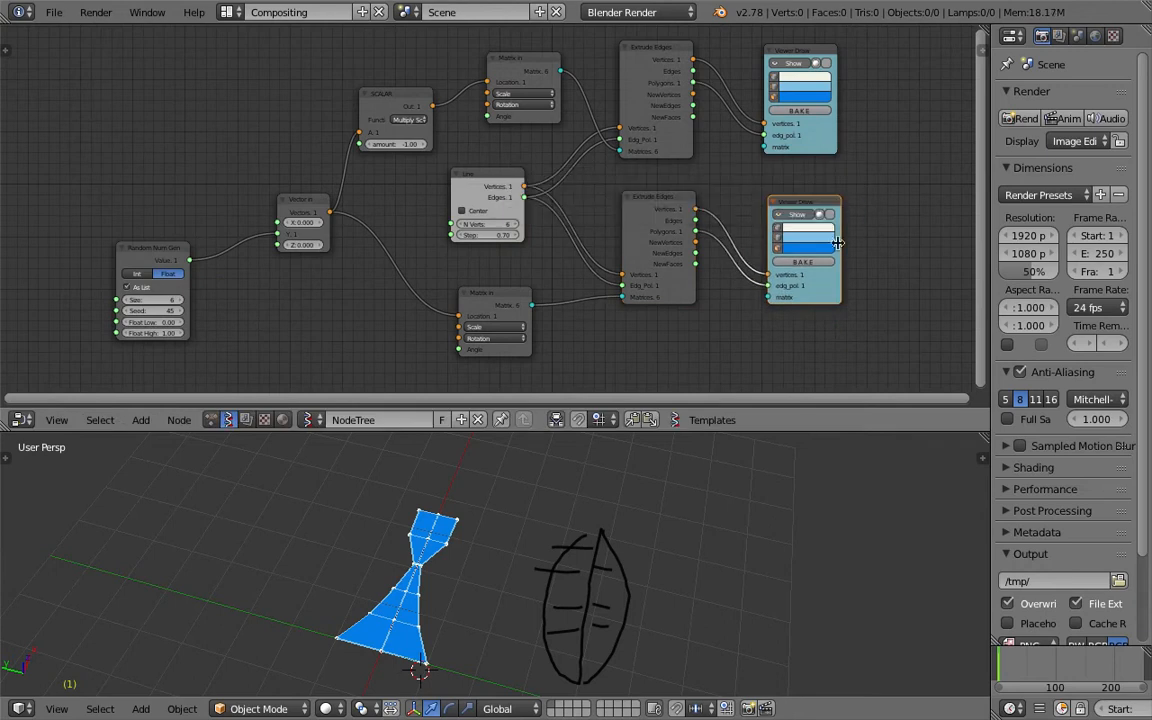
# Delete the grease pencil layer holding the leaf sketch from the 3D view
pyautogui.click(981, 458)
pyautogui.scroll(-4, 941, 505)
pyautogui.scroll(2, 944, 502)
pyautogui.click(957, 467)
pyautogui.press('n')
pyautogui.moveTo(327, 501); pyautogui.dragTo(477, 542, button='middle')
pyautogui.moveTo(679, 285); pyautogui.dragTo(636, 299, button='middle')
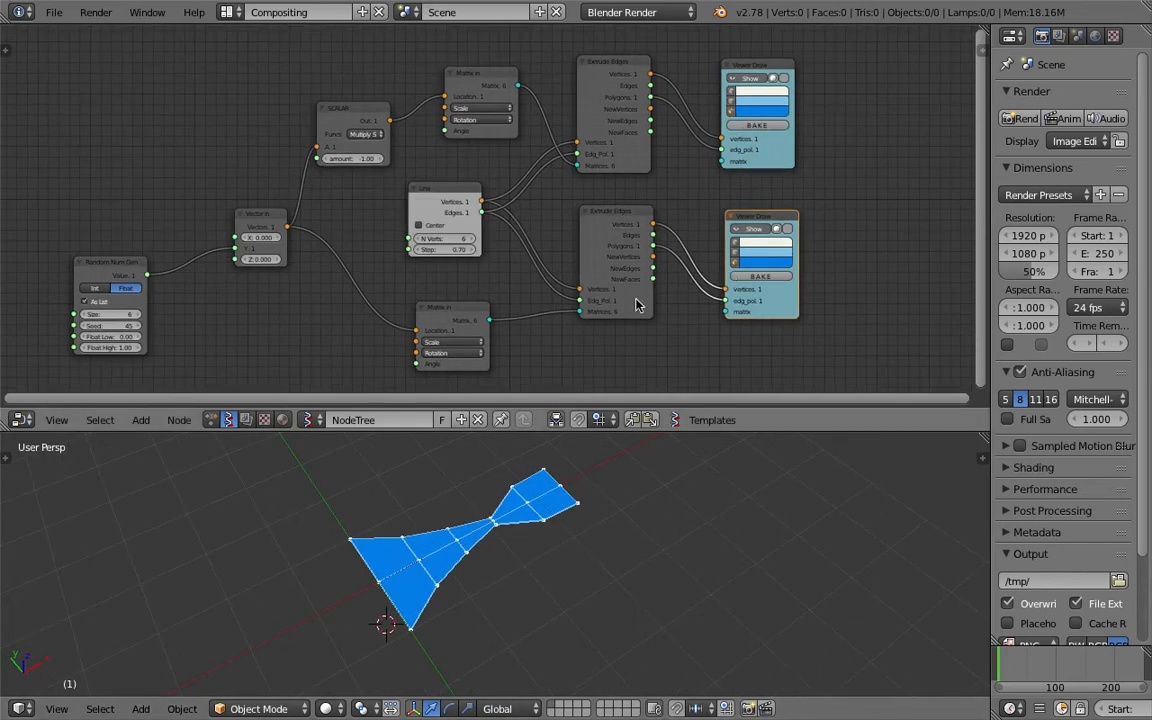
# Bake both Viewer Draw nodes and move the two baked meshes along the global Y axis, away from the preview
pyautogui.click(757, 277)
pyautogui.click(757, 125)
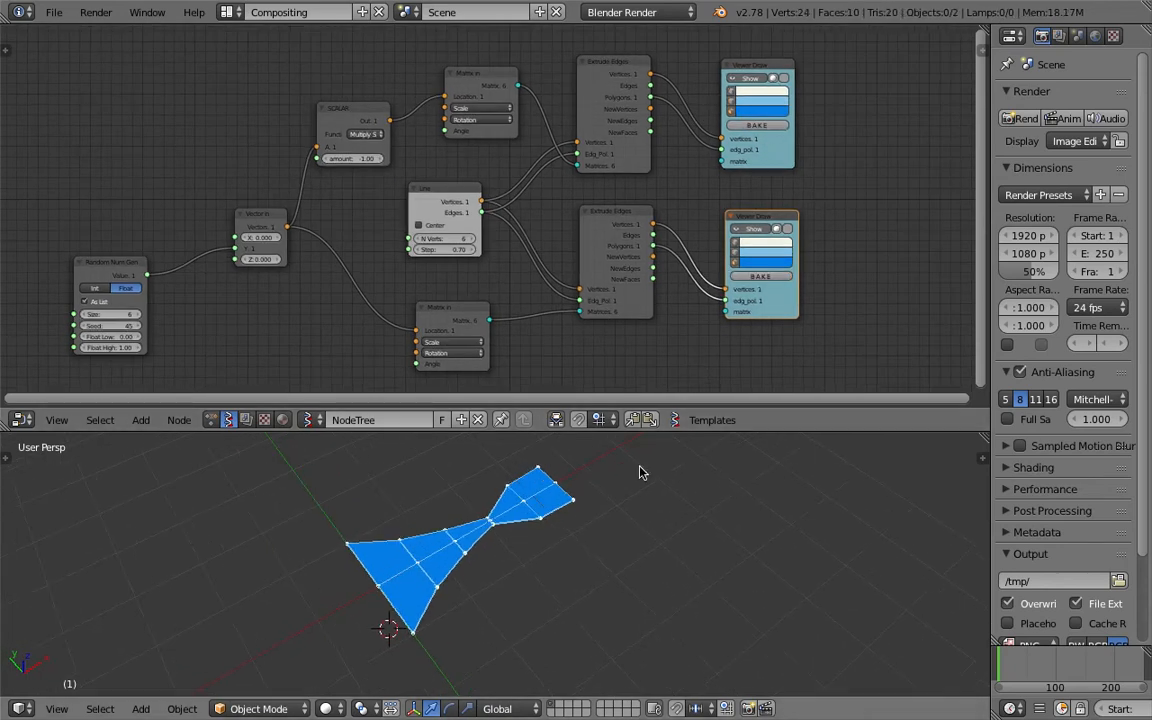
pyautogui.moveTo(638, 468); pyautogui.dragTo(605, 532, button='middle')
pyautogui.press('g')
pyautogui.press('x')
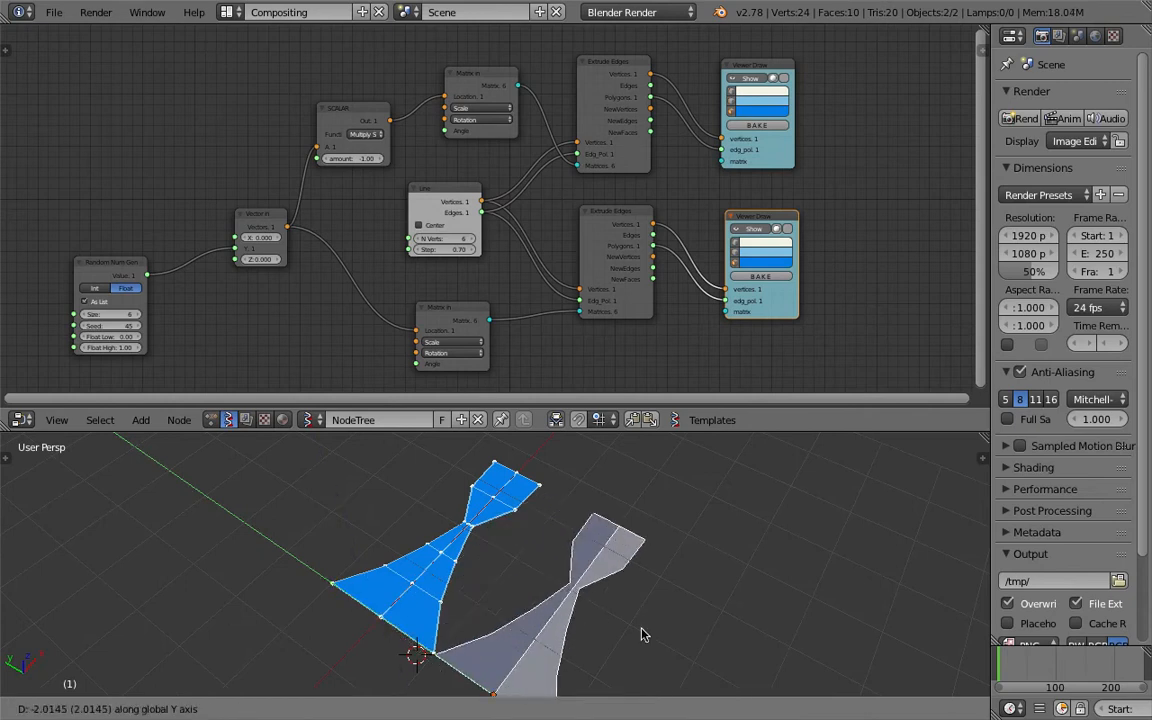
pyautogui.click(663, 617)
# Select one baked half and toggle Backface Culling on and off to examine the face directions of both halves
pyautogui.moveTo(663, 617); pyautogui.dragTo(563, 609, button='middle')
pyautogui.press('a')
pyautogui.press('a')
pyautogui.press('a')
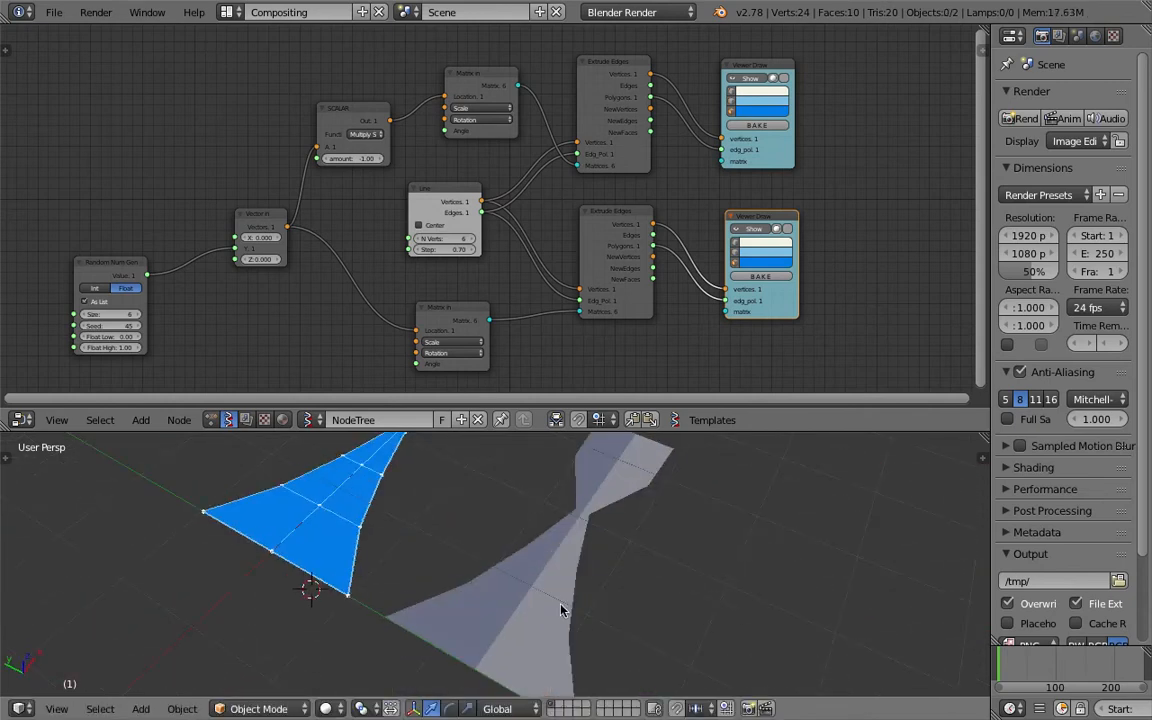
pyautogui.rightClick(545, 607)
pyautogui.moveTo(580, 566); pyautogui.dragTo(940, 490, button='middle')
pyautogui.press('n')
pyautogui.scroll(-15, 904, 565)
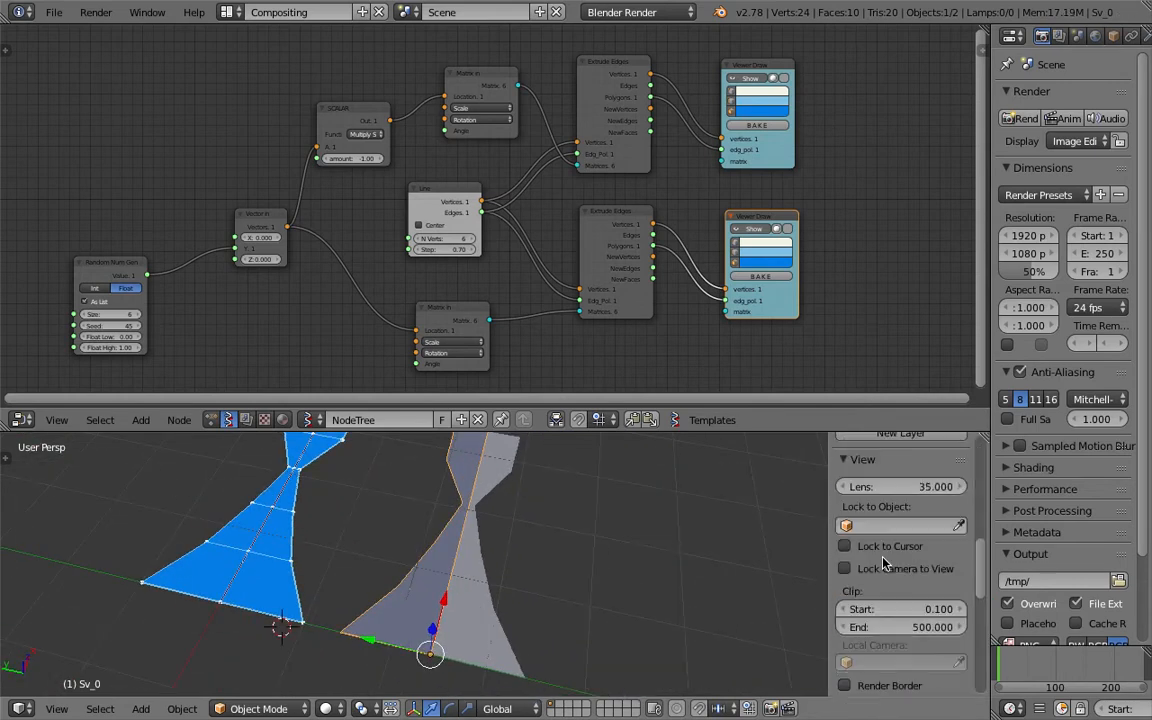
pyautogui.click(912, 586)
pyautogui.scroll(-5, 924, 571)
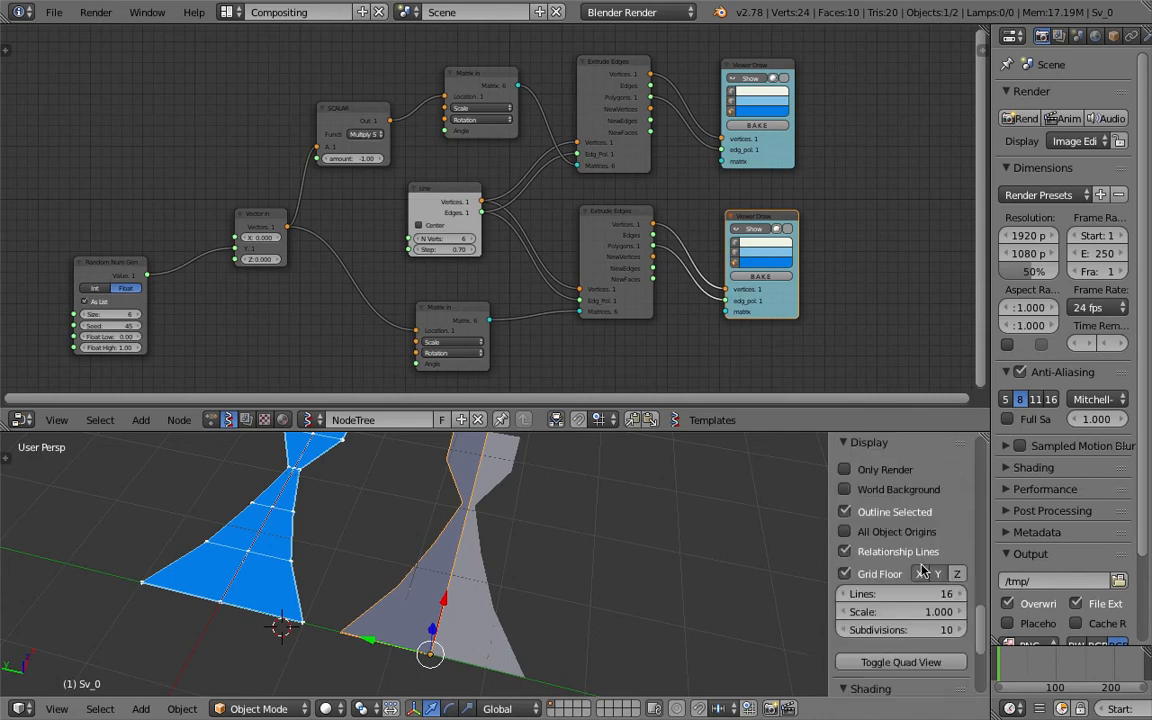
pyautogui.scroll(-5, 916, 561)
pyautogui.click(910, 576)
pyautogui.click(908, 576)
pyautogui.click(910, 576)
pyautogui.moveTo(560, 599); pyautogui.dragTo(390, 517, button='middle')
pyautogui.click(844, 576)
pyautogui.moveTo(493, 495); pyautogui.dragTo(556, 494, button='middle')
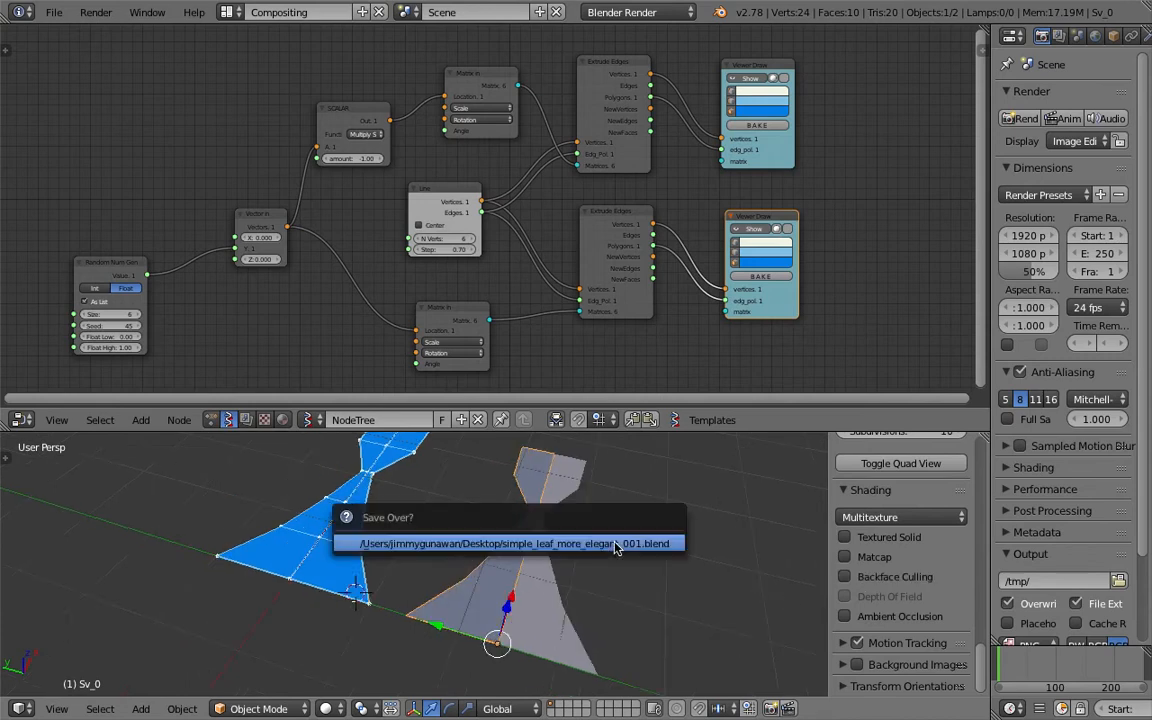
# Move both Viewer Draw nodes away from the Extrude Edges nodes and adjust the position of the Multiply Scalar node
pyautogui.moveTo(796, 215); pyautogui.dragTo(872, 221)
pyautogui.moveTo(775, 165)
pyautogui.mouseDown()
pyautogui.moveTo(867, 180)
pyautogui.moveTo(857, 178)
pyautogui.mouseUp()
pyautogui.moveTo(775, 210); pyautogui.dragTo(733, 257, button='middle')
pyautogui.scroll(2, 690, 213)
pyautogui.moveTo(413, 112); pyautogui.dragTo(388, 113)
pyautogui.moveTo(286, 153); pyautogui.dragTo(261, 137)
# Shift the Line node and both Extrude Edges nodes apart to make room between them, and save the file
pyautogui.moveTo(433, 210); pyautogui.dragTo(504, 184, button='middle')
pyautogui.moveTo(459, 233); pyautogui.dragTo(404, 243)
pyautogui.moveTo(685, 174); pyautogui.dragTo(733, 122)
pyautogui.hotkey('ctrl', 's')
pyautogui.click(722, 167)
pyautogui.moveTo(681, 243); pyautogui.dragTo(724, 271)
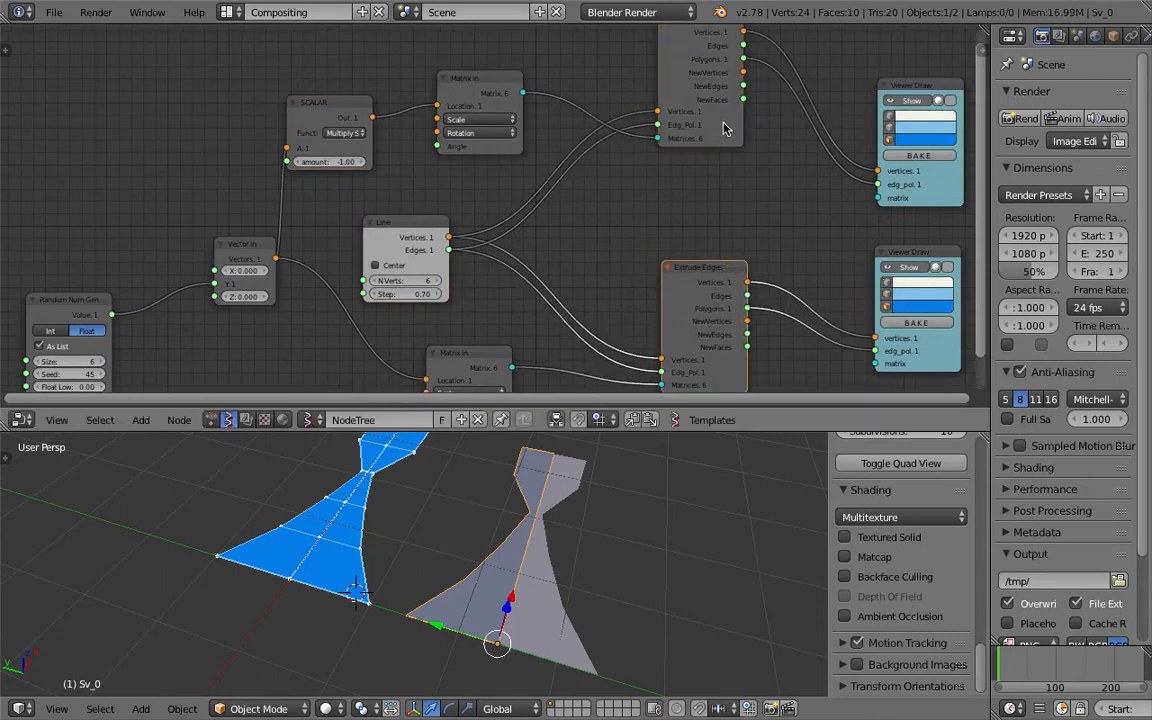
pyautogui.moveTo(729, 123); pyautogui.dragTo(782, 120)
# Add a List Reverse node below the upper Extrude Edges node and save the file
pyautogui.moveTo(724, 172); pyautogui.dragTo(727, 257, button='middle')
pyautogui.hotkey('alt', 'space')
pyautogui.write('list re')
pyautogui.press('Down')
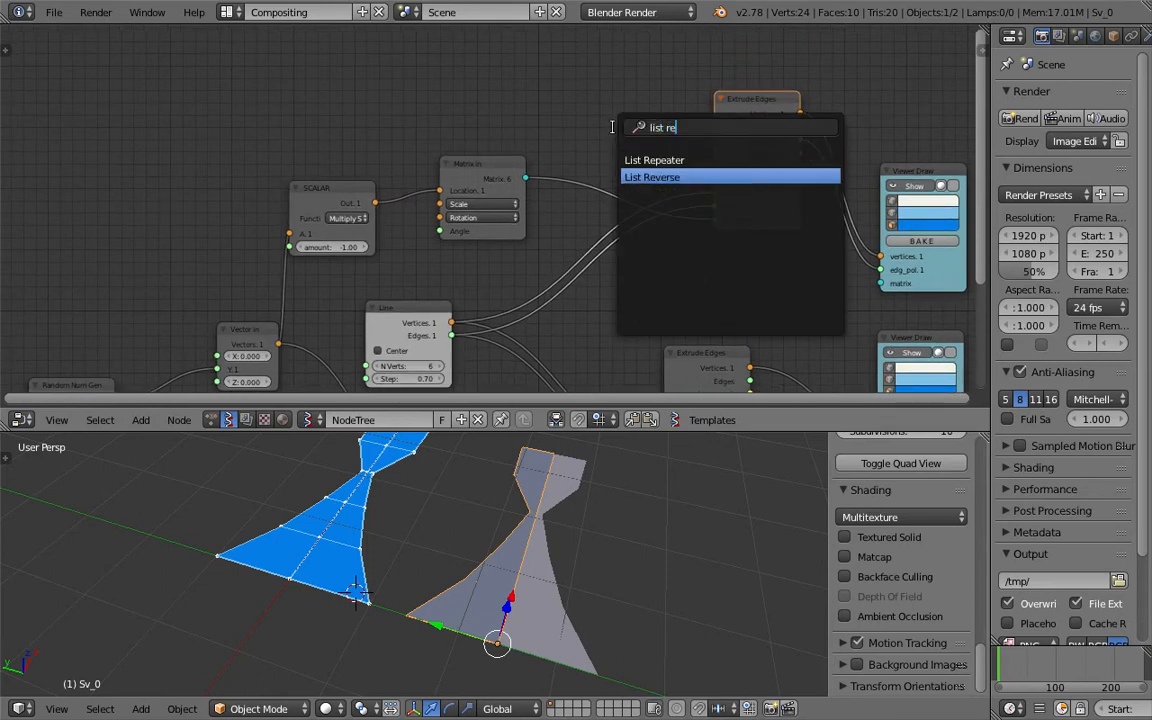
pyautogui.press('Return')
pyautogui.click(627, 265)
pyautogui.hotkey('ctrl', 's')
pyautogui.click(627, 265)
# Sketch two quads with opposite winding and opposing normal arrows beside the baked meshes, and save the file
pyautogui.moveTo(640, 600); pyautogui.dragTo(490, 573, button='middle')
pyautogui.scroll(-3, 525, 570)
pyautogui.scroll(2, 464, 557)
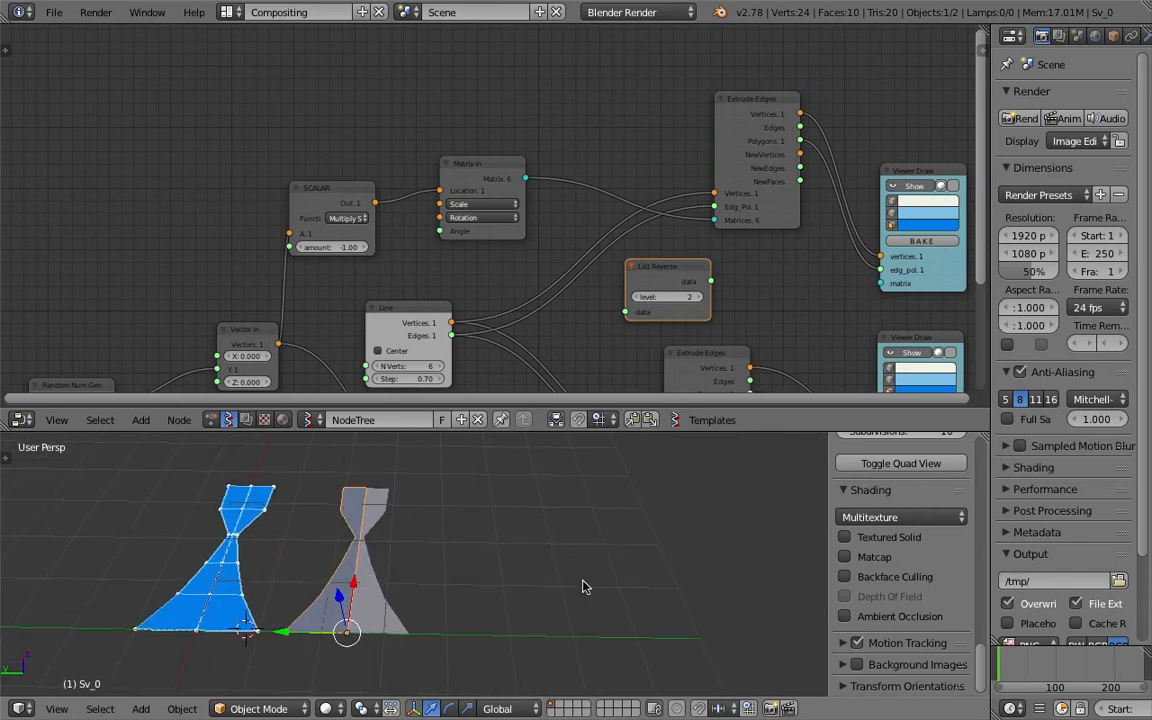
pyautogui.moveTo(585, 581)
pyautogui.mouseDown()
pyautogui.moveTo(586, 524)
pyautogui.moveTo(531, 519)
pyautogui.mouseUp()
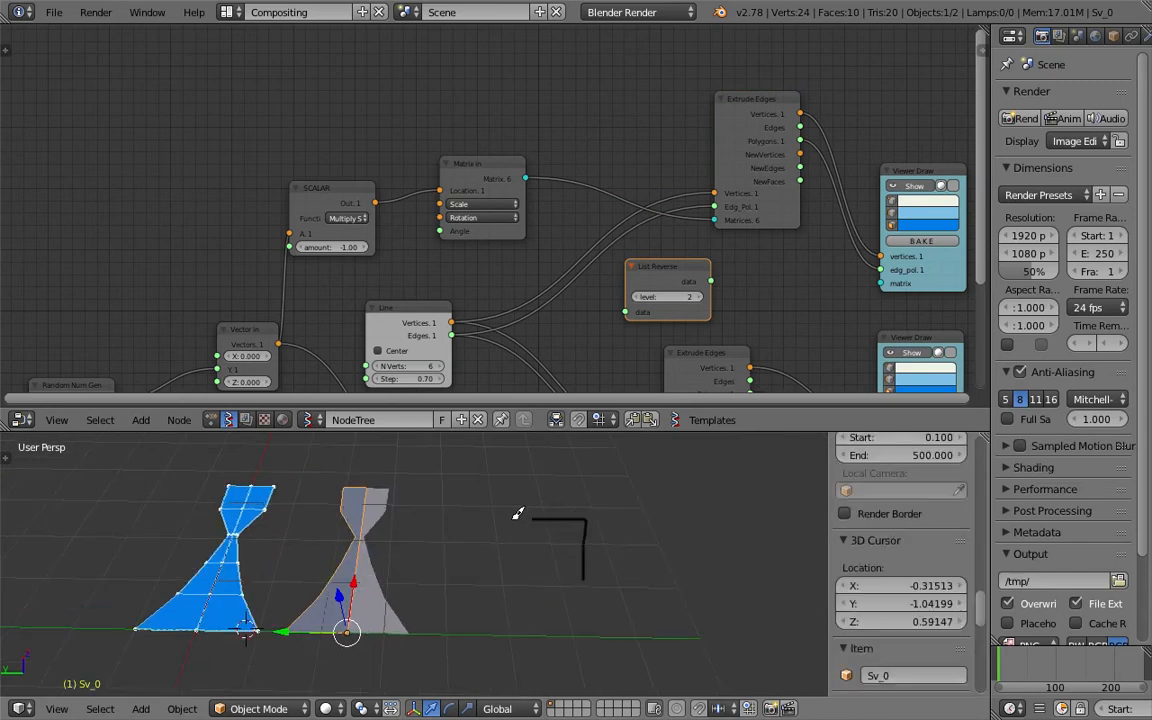
pyautogui.hotkey('ctrl', 'z')
pyautogui.moveTo(587, 574); pyautogui.dragTo(582, 539)
pyautogui.keyDown('shift'); pyautogui.moveTo(668, 577); pyautogui.dragTo(607, 585, button='middle'); pyautogui.keyUp('shift')
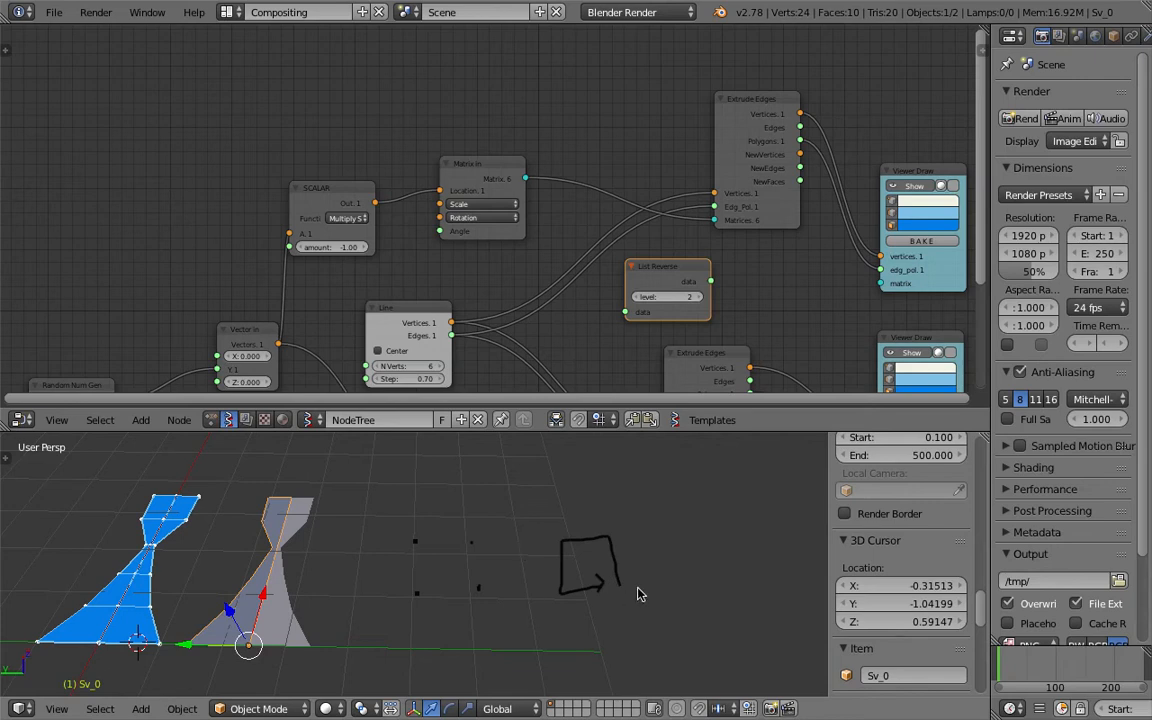
pyautogui.keyDown('shift'); pyautogui.moveTo(668, 580); pyautogui.dragTo(587, 580, button='middle'); pyautogui.keyUp('shift')
pyautogui.moveTo(499, 566); pyautogui.dragTo(531, 562, button='middle')
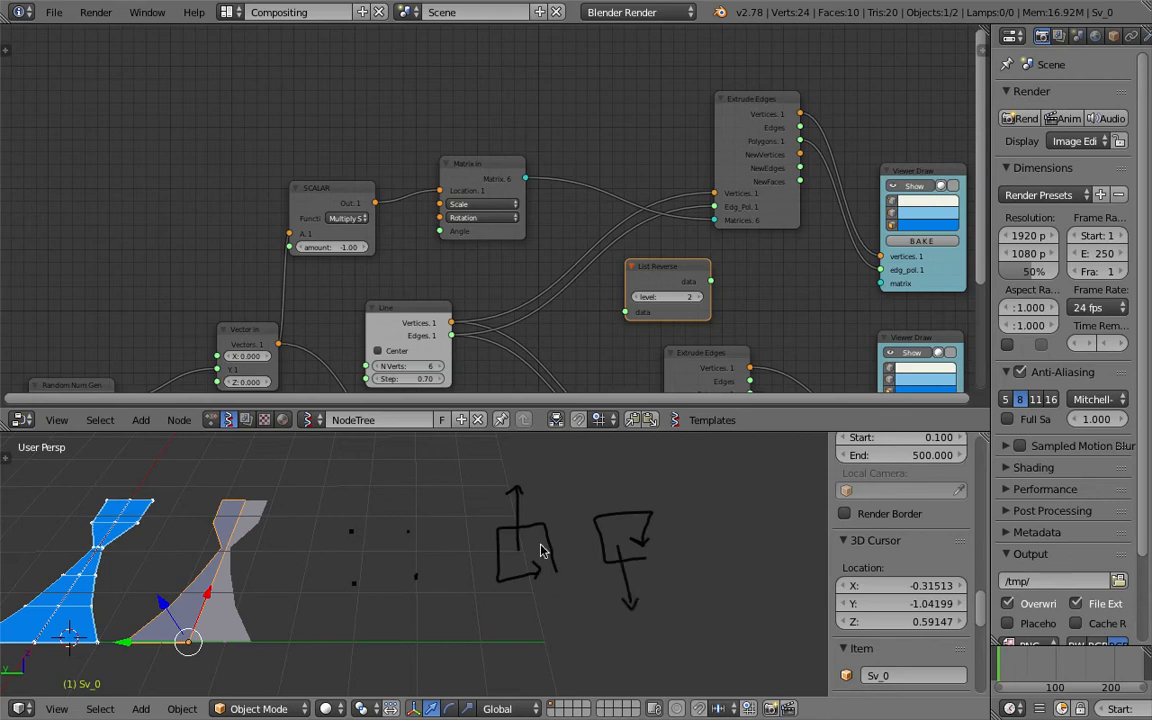
pyautogui.keyDown('shift'); pyautogui.moveTo(541, 551); pyautogui.dragTo(587, 567, button='middle'); pyautogui.keyUp('shift')
pyautogui.hotkey('ctrl', 's')
pyautogui.click(587, 567)
# Save the file and route Line's Edges through List Reverse into the upper Extrude Edges' Edg_Pol input
pyautogui.moveTo(448, 305); pyautogui.dragTo(440, 250, button='middle')
pyautogui.hotkey('ctrl', 's')
pyautogui.click(440, 250)
pyautogui.moveTo(634, 208); pyautogui.dragTo(609, 197, button='middle')
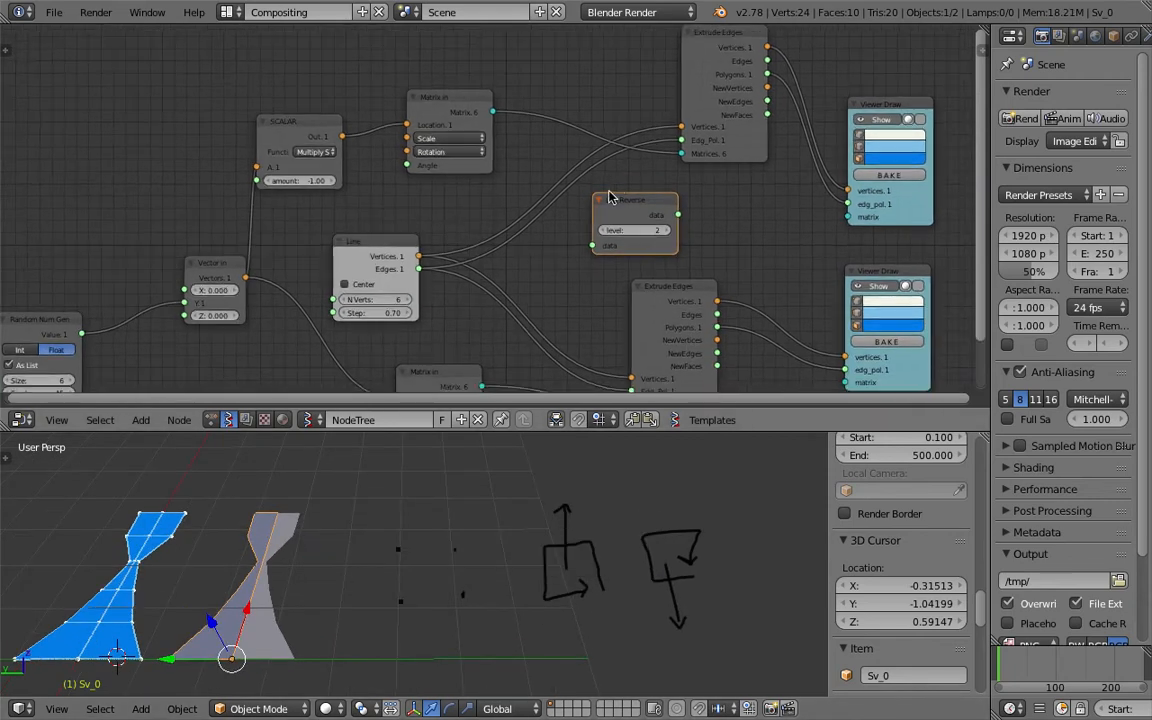
pyautogui.scroll(2, 611, 195)
pyautogui.moveTo(627, 211); pyautogui.dragTo(611, 215)
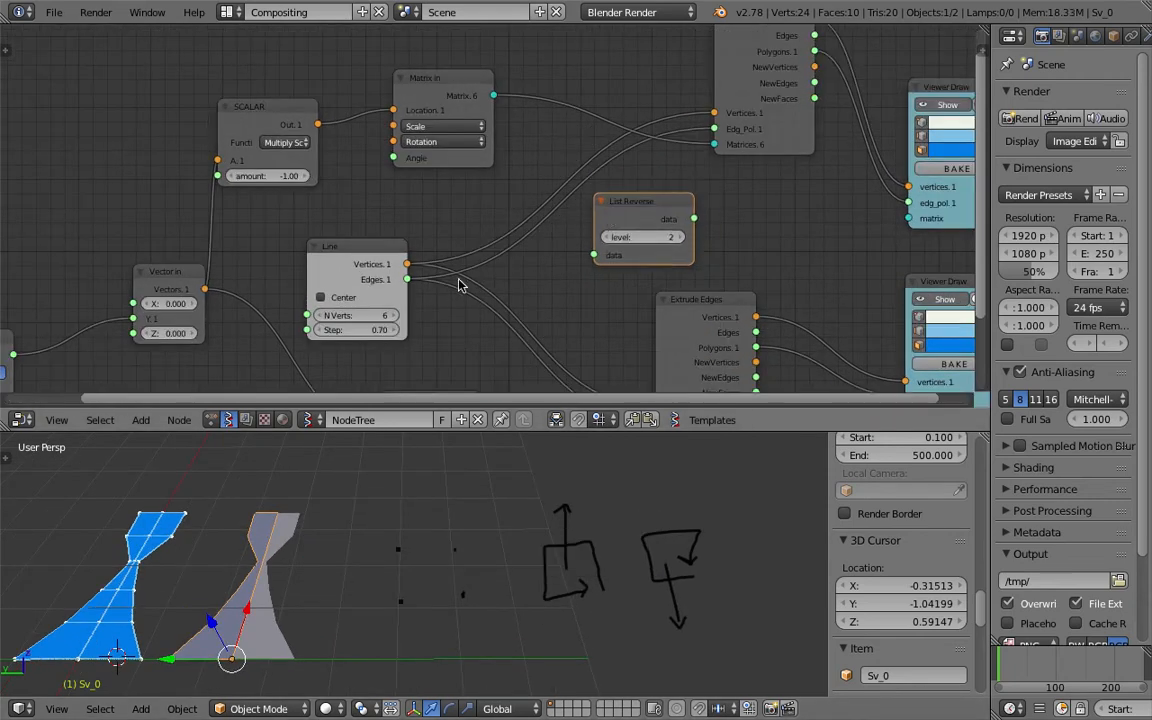
pyautogui.moveTo(417, 293); pyautogui.dragTo(412, 279, button='middle')
pyautogui.moveTo(403, 266); pyautogui.dragTo(588, 242)
pyautogui.moveTo(688, 205); pyautogui.dragTo(703, 193)
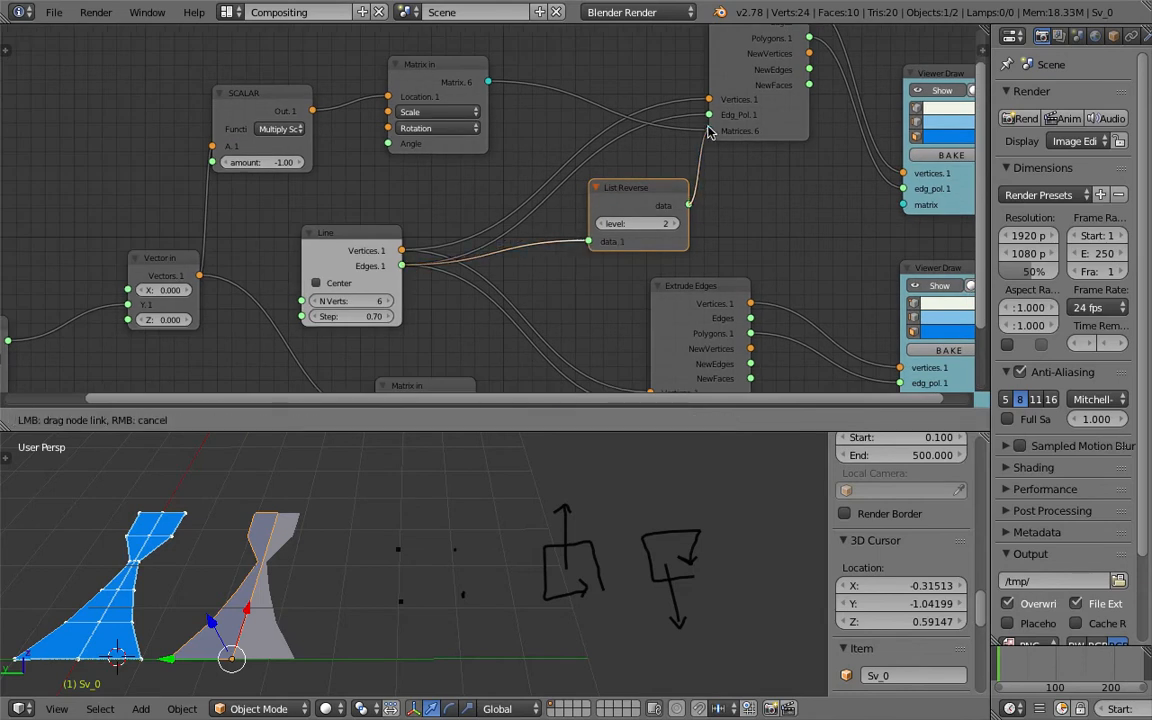
pyautogui.moveTo(710, 114); pyautogui.dragTo(711, 115)
# Turn on shading in both Viewer Draw nodes and set List Reverse's level to 3
pyautogui.keyDown('shift'); pyautogui.moveTo(543, 458); pyautogui.dragTo(605, 463, button='middle'); pyautogui.keyUp('shift')
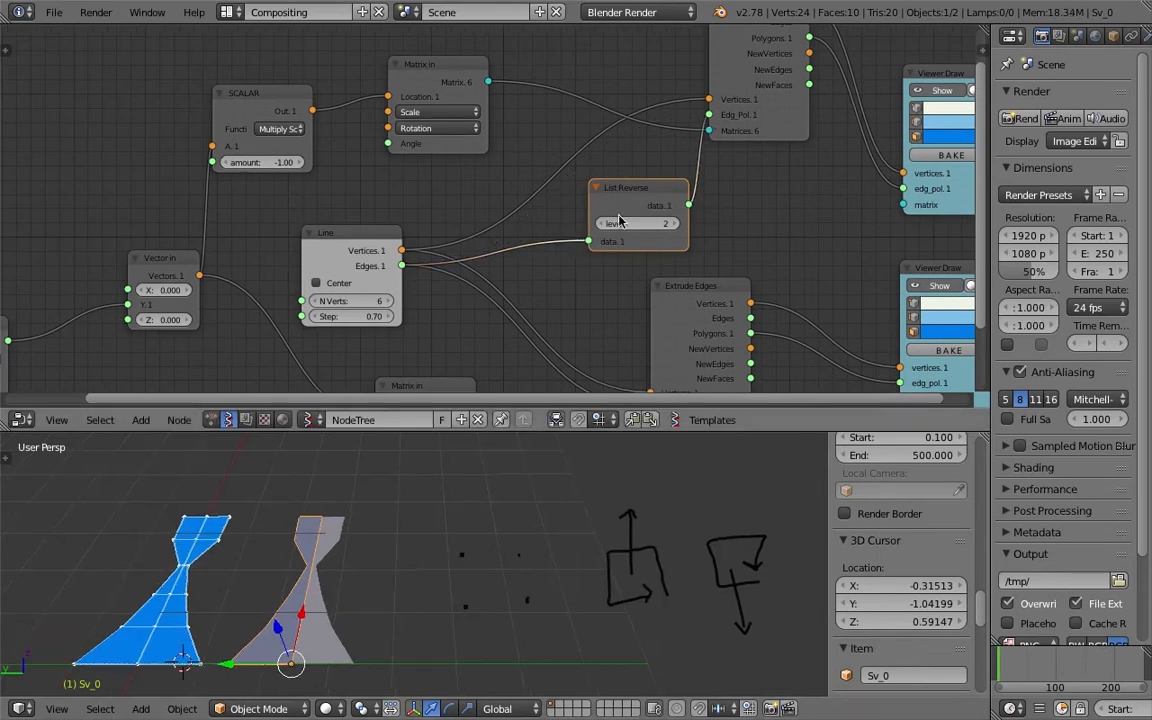
pyautogui.keyDown('shift'); pyautogui.moveTo(450, 476); pyautogui.dragTo(605, 470, button='middle'); pyautogui.keyUp('shift')
pyautogui.moveTo(883, 114); pyautogui.dragTo(780, 125, button='middle')
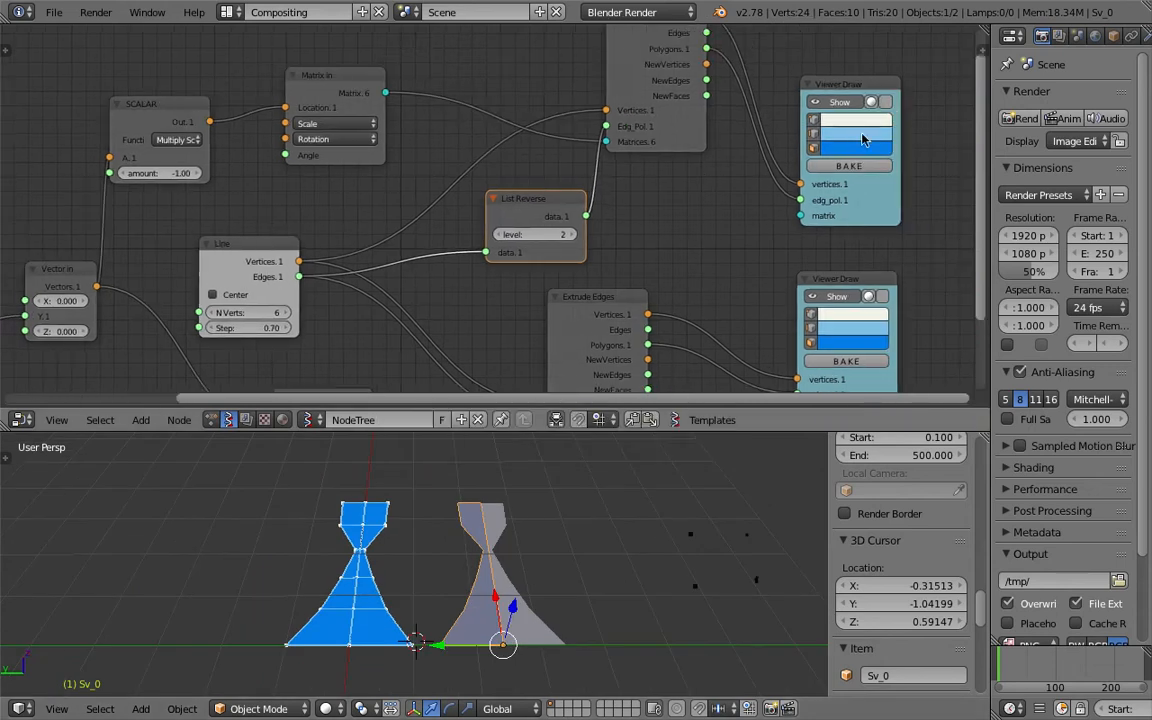
pyautogui.moveTo(607, 548); pyautogui.dragTo(600, 470, button='middle')
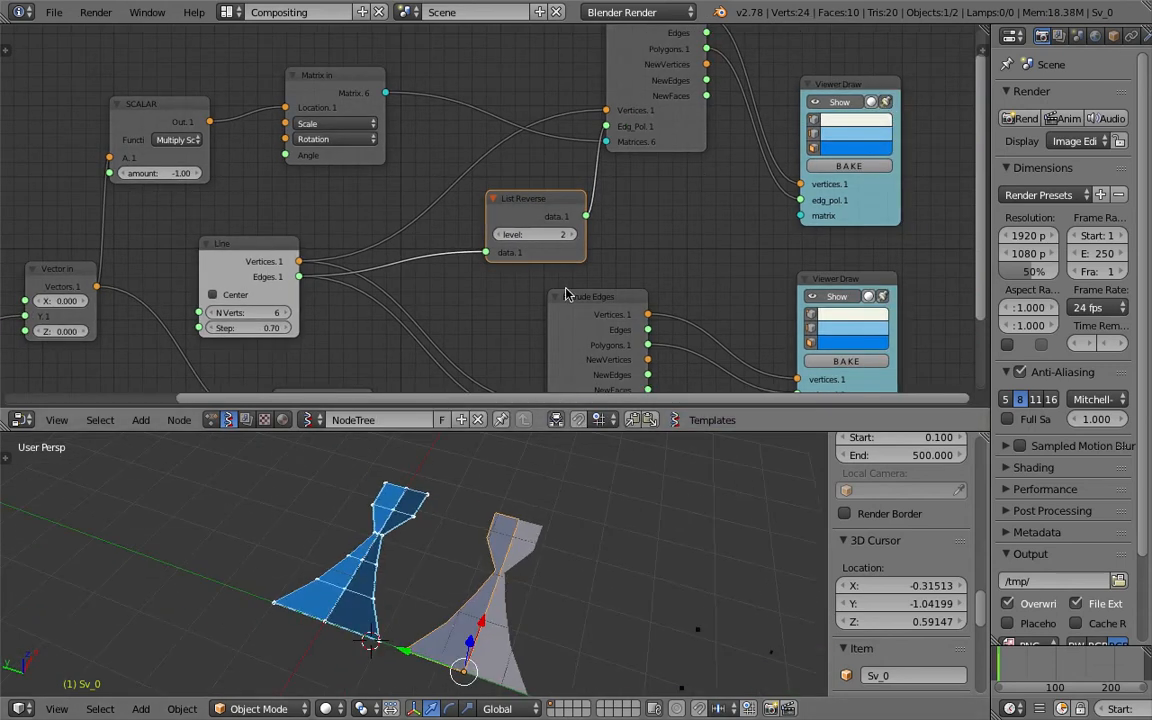
pyautogui.moveTo(502, 235); pyautogui.dragTo(503, 207)
pyautogui.click(502, 235)
pyautogui.click(568, 235)
# Delete both baked meshes from the scene
pyautogui.moveTo(535, 500); pyautogui.dragTo(430, 500, button='middle')
pyautogui.scroll(-1, 715, 226)
pyautogui.press('a')
pyautogui.press('a')
pyautogui.press('x')
pyautogui.click(555, 584)
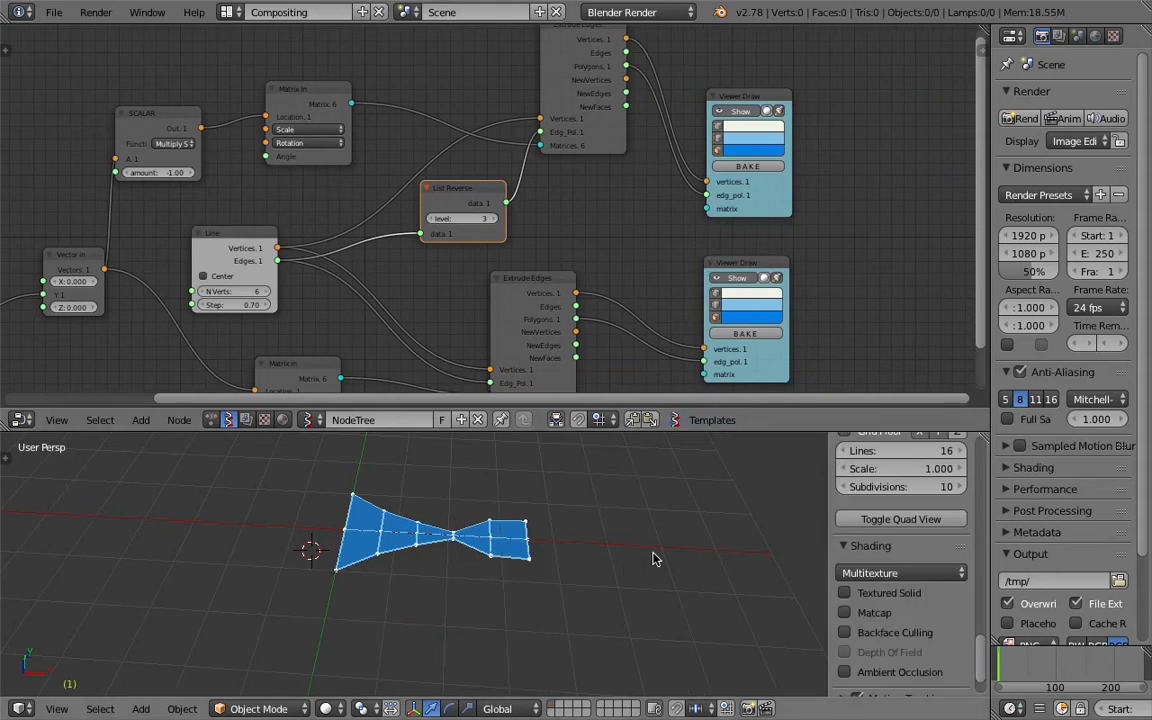
# Bake both Viewer Draw nodes again and move the new meshes away from the preview
pyautogui.click(746, 333)
pyautogui.click(747, 332)
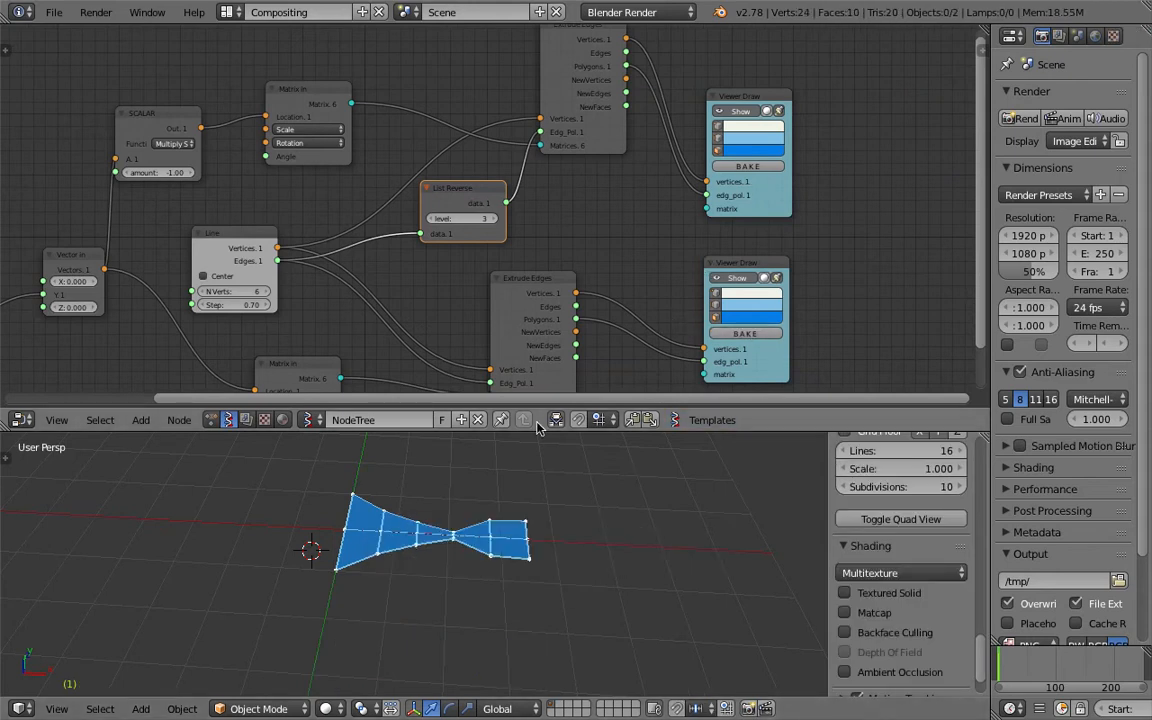
pyautogui.press('a')
pyautogui.moveTo(410, 535); pyautogui.dragTo(548, 558, button='middle')
pyautogui.press('g')
pyautogui.click(674, 586)
# Turn on Backface Culling and examine the face directions of the newly baked halves
pyautogui.press('a')
pyautogui.moveTo(610, 593); pyautogui.dragTo(566, 515, button='middle')
pyautogui.rightClick(542, 556)
pyautogui.scroll(-10, 885, 585)
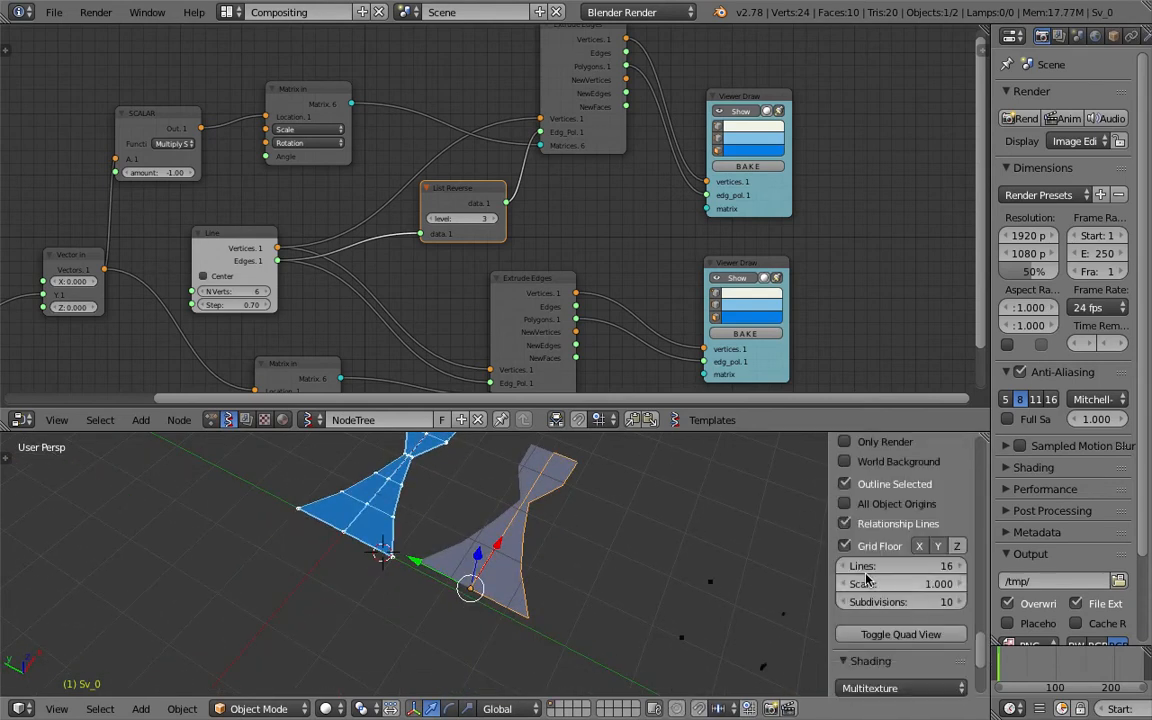
pyautogui.click(892, 579)
pyautogui.click(892, 579)
pyautogui.click(892, 579)
pyautogui.press('a')
pyautogui.moveTo(538, 598); pyautogui.dragTo(557, 577, button='middle')
pyautogui.press('a')
pyautogui.press('a')
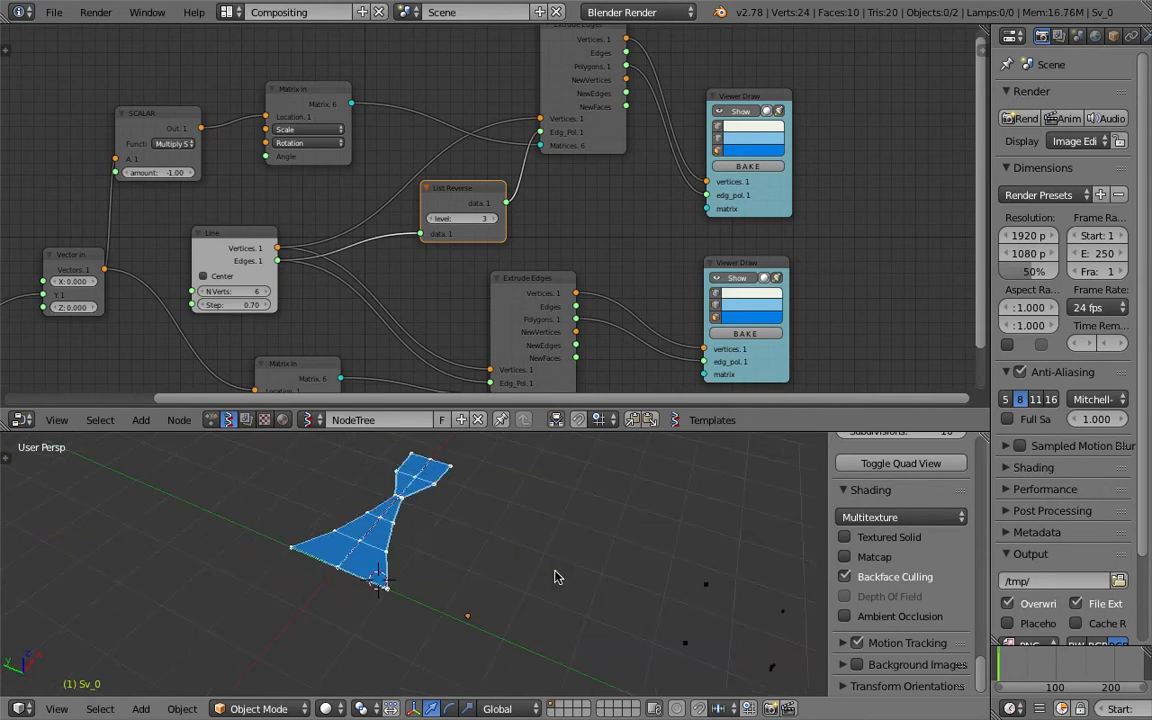
# Relink List Reverse's output to the lower Extrude Edges' Edg_Pol, link Line's Edges directly to the upper Edg_Pol, and save
pyautogui.moveTo(429, 280); pyautogui.dragTo(419, 235, button='middle')
pyautogui.moveTo(485, 213); pyautogui.dragTo(478, 235, button='middle')
pyautogui.moveTo(490, 179); pyautogui.dragTo(473, 346)
pyautogui.moveTo(262, 237); pyautogui.dragTo(524, 108)
pyautogui.moveTo(549, 468); pyautogui.dragTo(556, 550, button='middle')
pyautogui.hotkey('ctrl', 's')
pyautogui.click(671, 517)
# Delete the baked meshes and turn off Backface Culling in the viewport
pyautogui.press('a')
pyautogui.press('a')
pyautogui.press('a')
pyautogui.press('x')
pyautogui.click(664, 507)
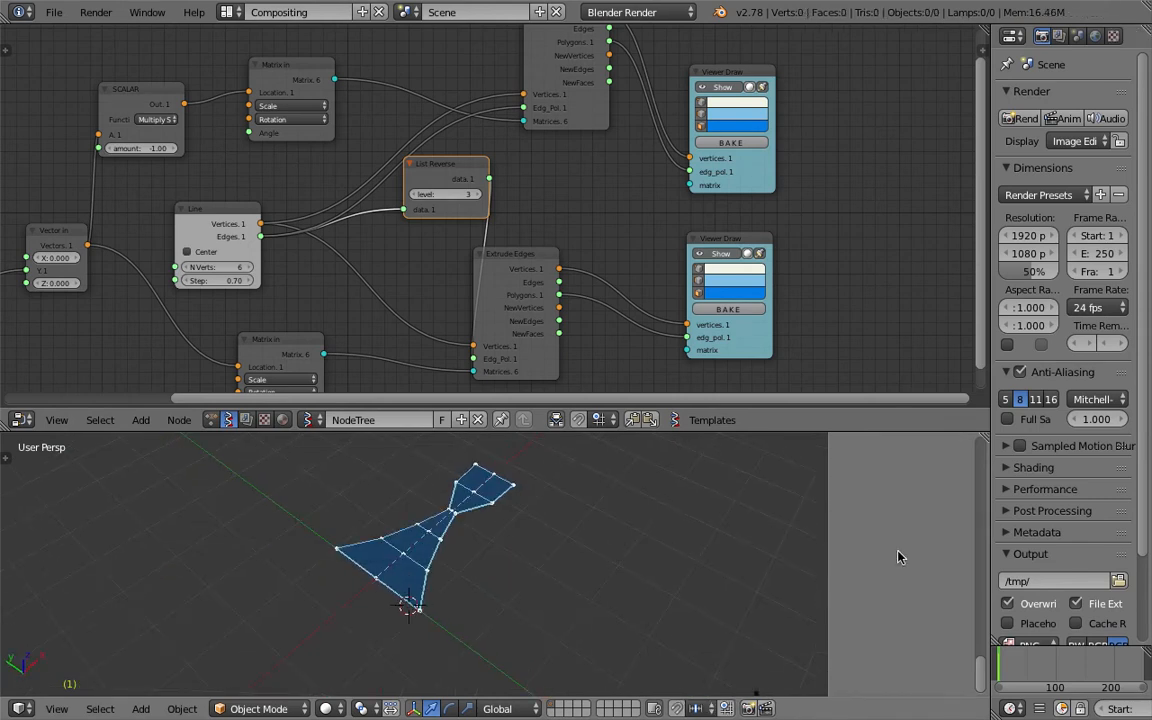
pyautogui.scroll(5, 836, 554)
pyautogui.moveTo(800, 517)
pyautogui.mouseDown(button='middle')
pyautogui.moveTo(653, 536)
pyautogui.moveTo(863, 538)
pyautogui.mouseUp(button='middle')
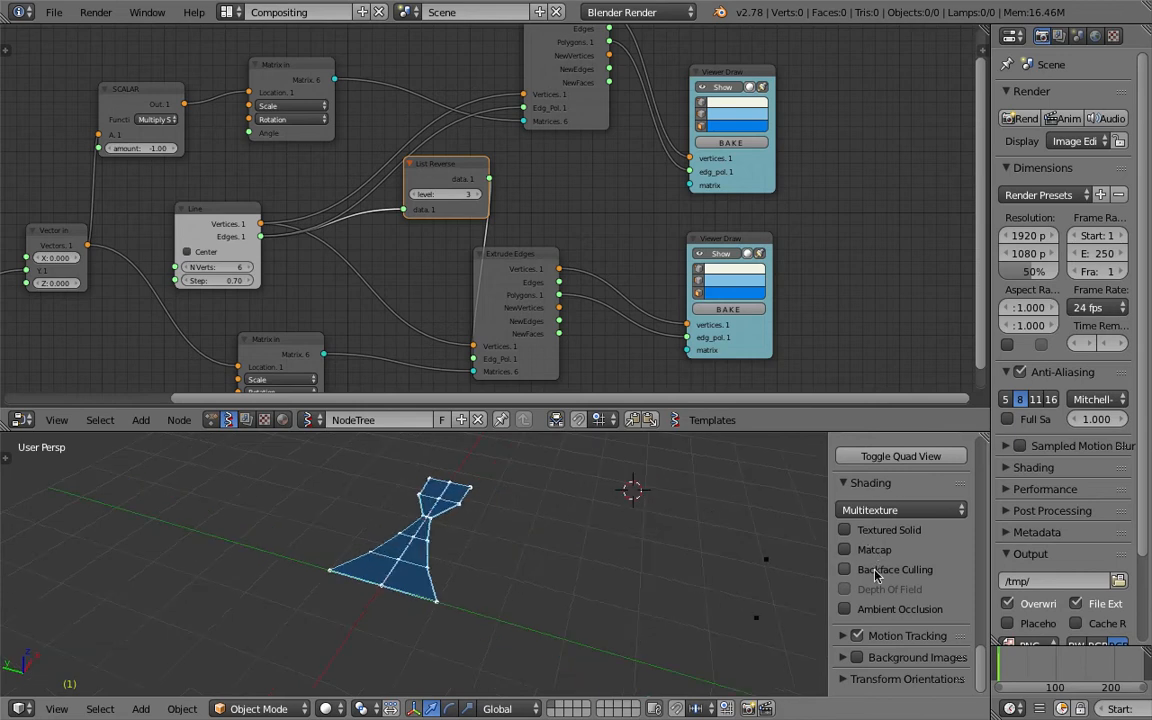
# Move both Viewer Draw nodes farther from the Extrude Edges nodes and save the file
pyautogui.moveTo(660, 197); pyautogui.dragTo(647, 197, button='middle')
pyautogui.moveTo(742, 174); pyautogui.dragTo(819, 155)
pyautogui.moveTo(747, 247); pyautogui.dragTo(824, 234)
pyautogui.moveTo(682, 213); pyautogui.dragTo(677, 216, button='middle')
pyautogui.scroll(3, 463, 545)
pyautogui.moveTo(473, 557); pyautogui.dragTo(434, 558, button='middle')
pyautogui.hotkey('ctrl', 's')
pyautogui.click(434, 558)
pyautogui.moveTo(530, 530); pyautogui.dragTo(571, 569, button='middle')
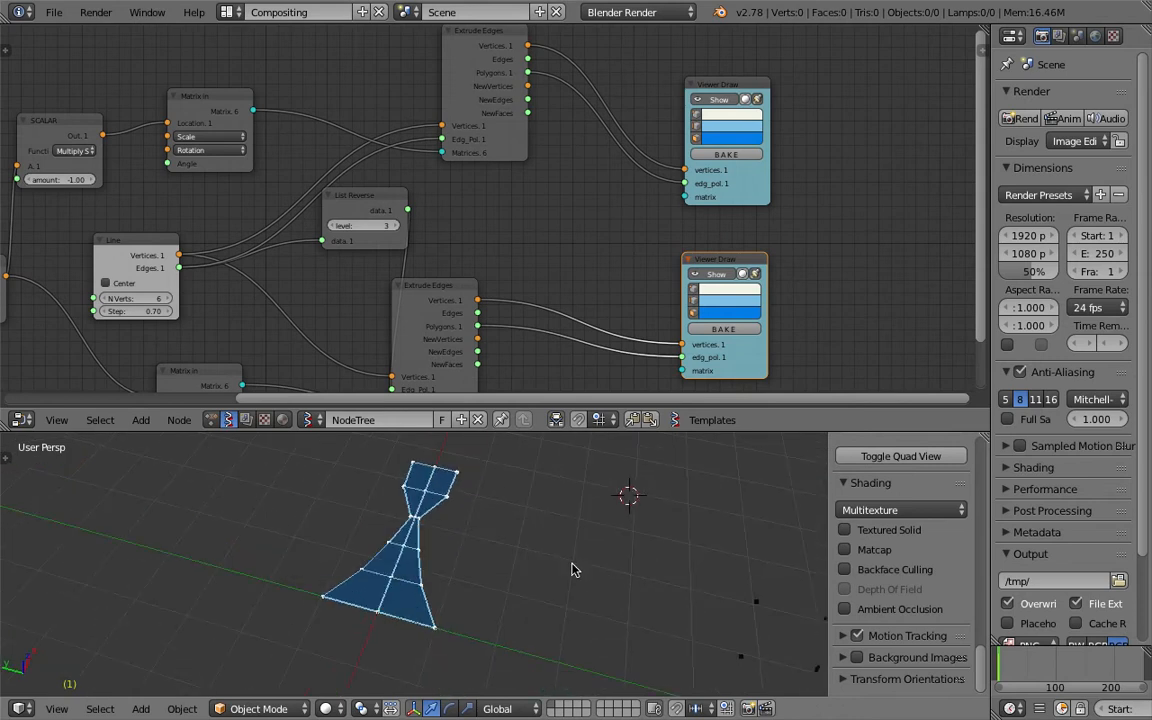
# Delete the grease pencil layer holding the quad and normal sketches
pyautogui.scroll(12, 900, 570)
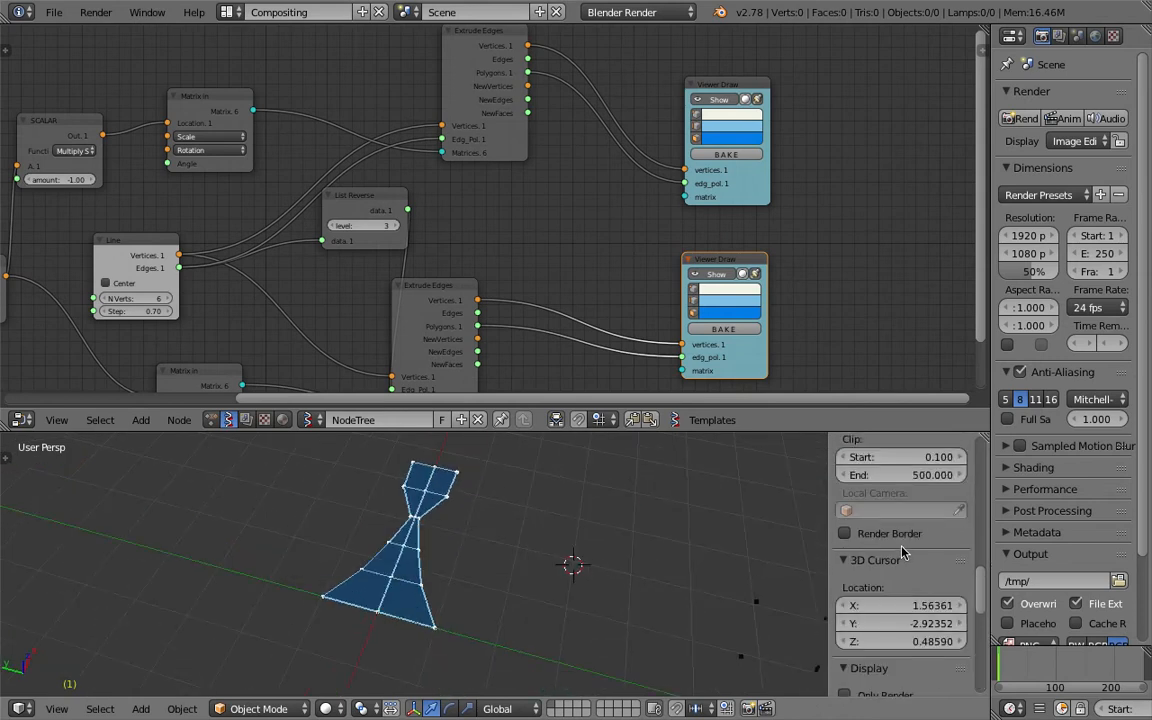
pyautogui.scroll(2, 920, 530)
pyautogui.click(957, 503)
# Widen the gap before the two Viewer Draw nodes and add a List Join node in the freed space
pyautogui.moveTo(780, 505)
pyautogui.mouseDown(button='middle')
pyautogui.moveTo(576, 498)
pyautogui.moveTo(741, 272)
pyautogui.mouseUp(button='middle')
pyautogui.moveTo(750, 262); pyautogui.dragTo(863, 262)
pyautogui.moveTo(703, 193); pyautogui.dragTo(805, 193)
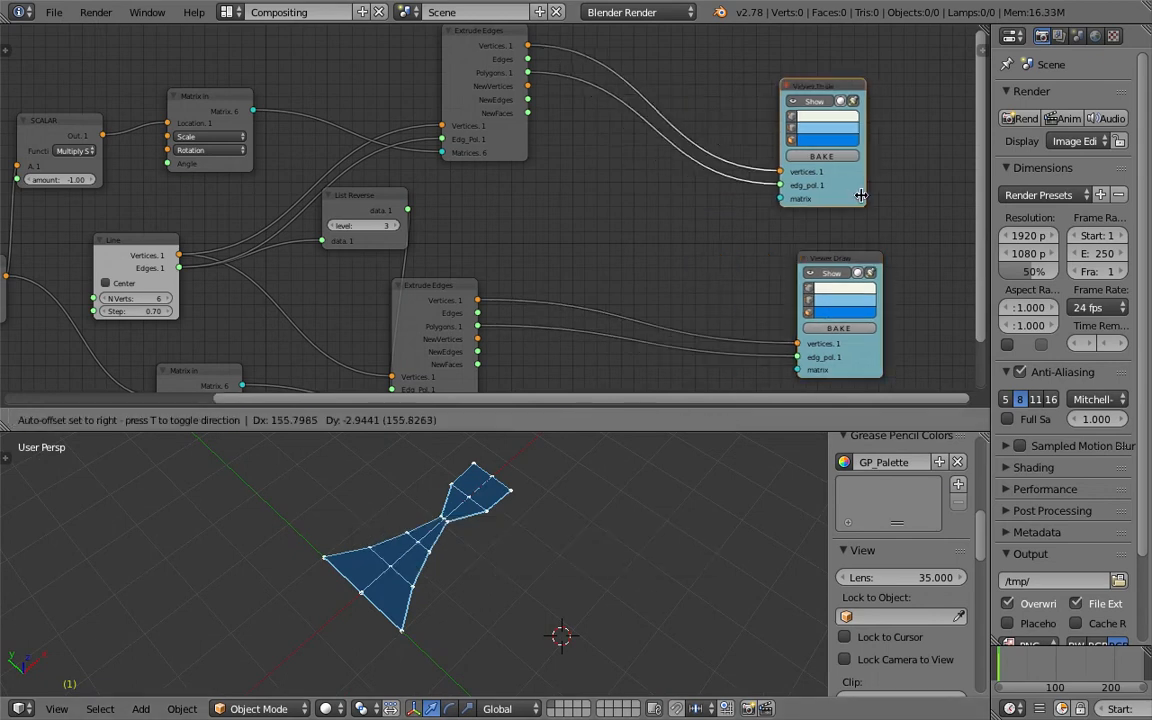
pyautogui.moveTo(627, 206); pyautogui.dragTo(607, 239, button='middle')
pyautogui.press('space')
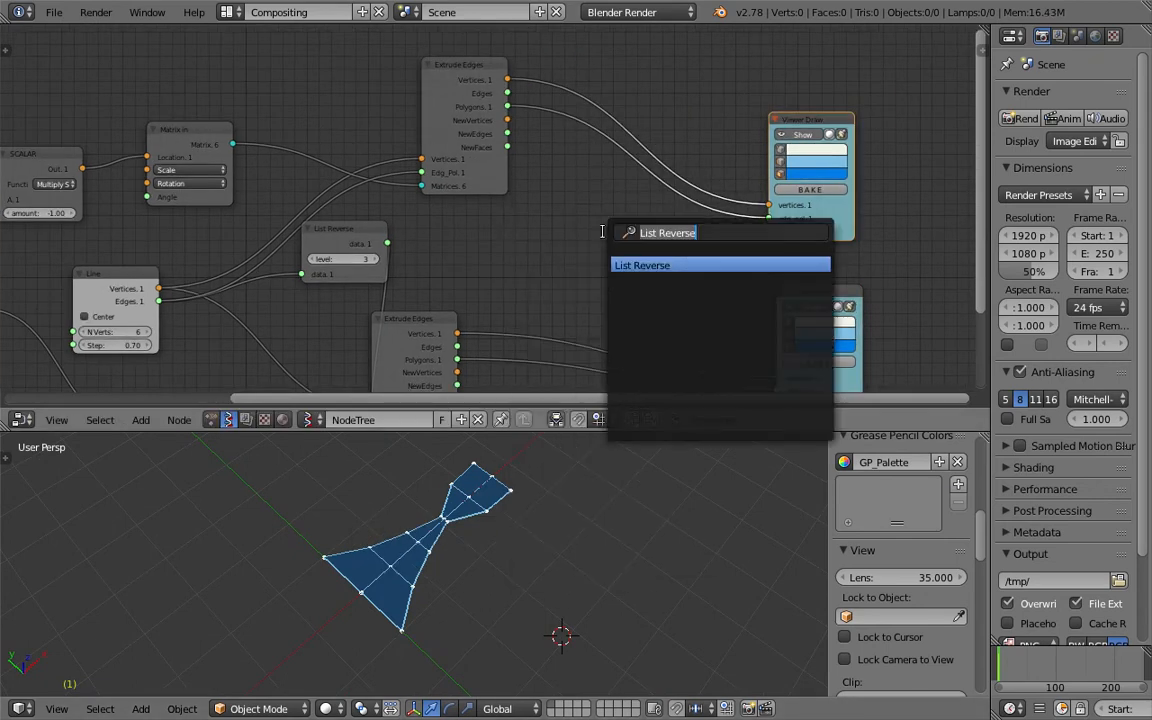
pyautogui.write('list')
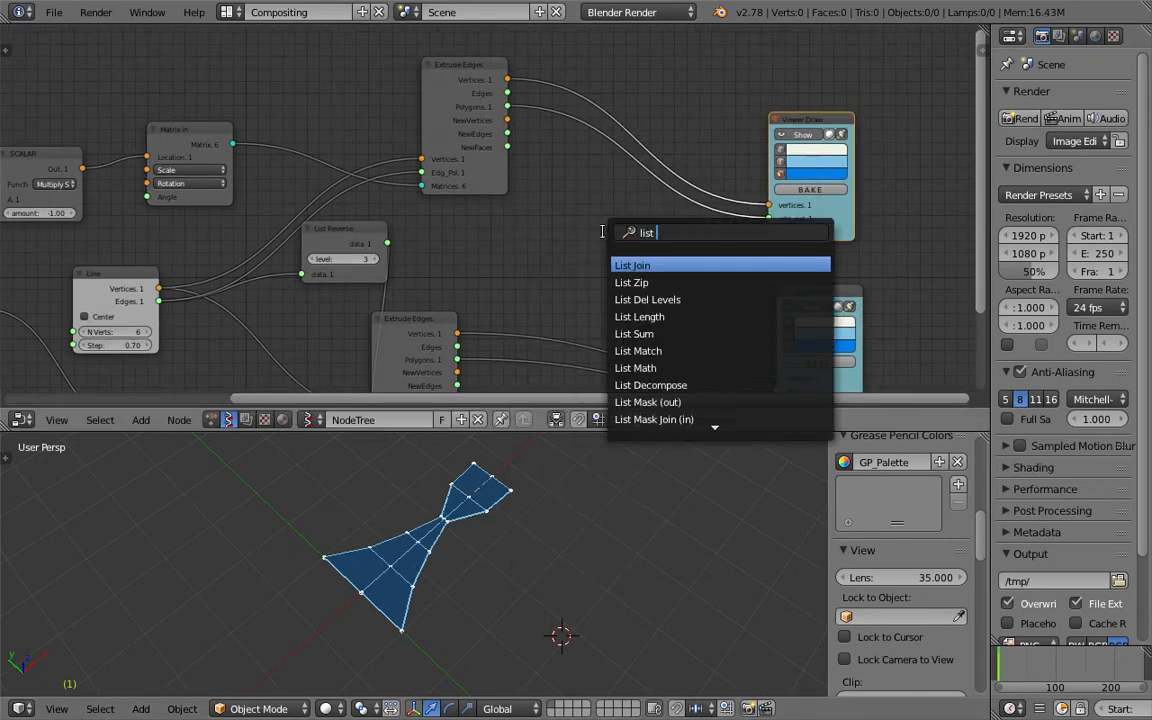
pyautogui.write(' j')
pyautogui.press('Return')
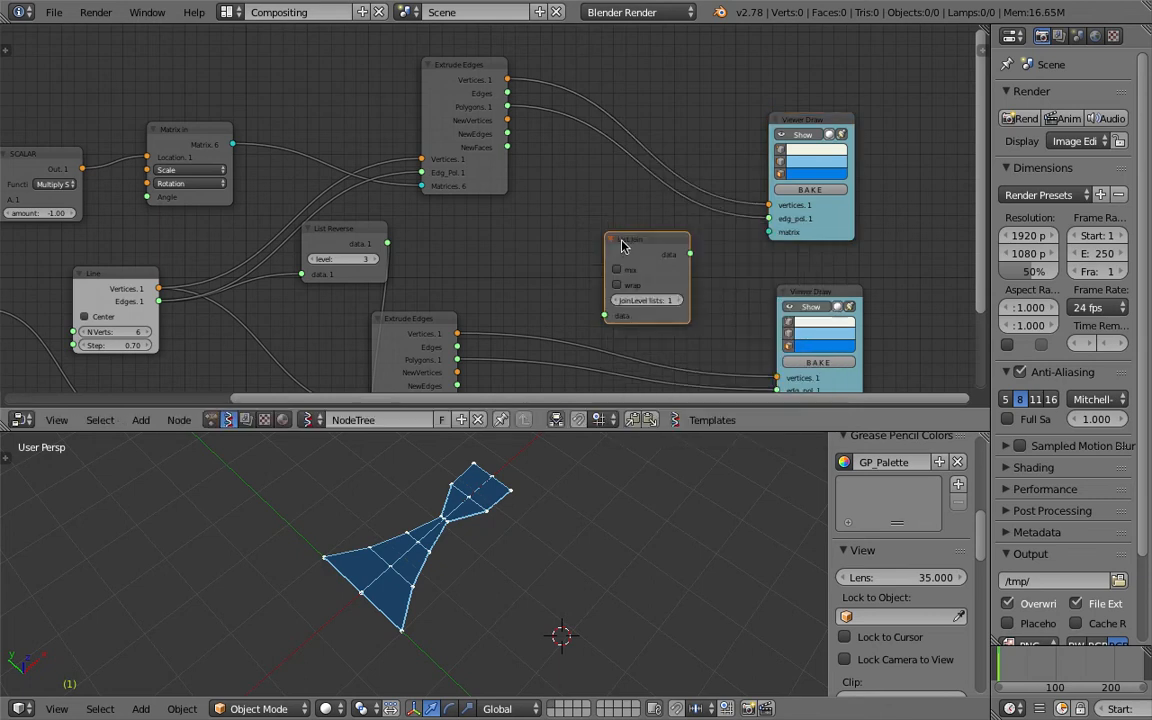
# Adjust the positions of both Extrude Edges nodes and the upper Viewer Draw node, and save the file
pyautogui.moveTo(478, 77); pyautogui.dragTo(464, 77)
pyautogui.moveTo(425, 319); pyautogui.dragTo(451, 317)
pyautogui.hotkey('ctrl', 's')
pyautogui.click(452, 318)
pyautogui.moveTo(807, 120); pyautogui.dragTo(871, 112)
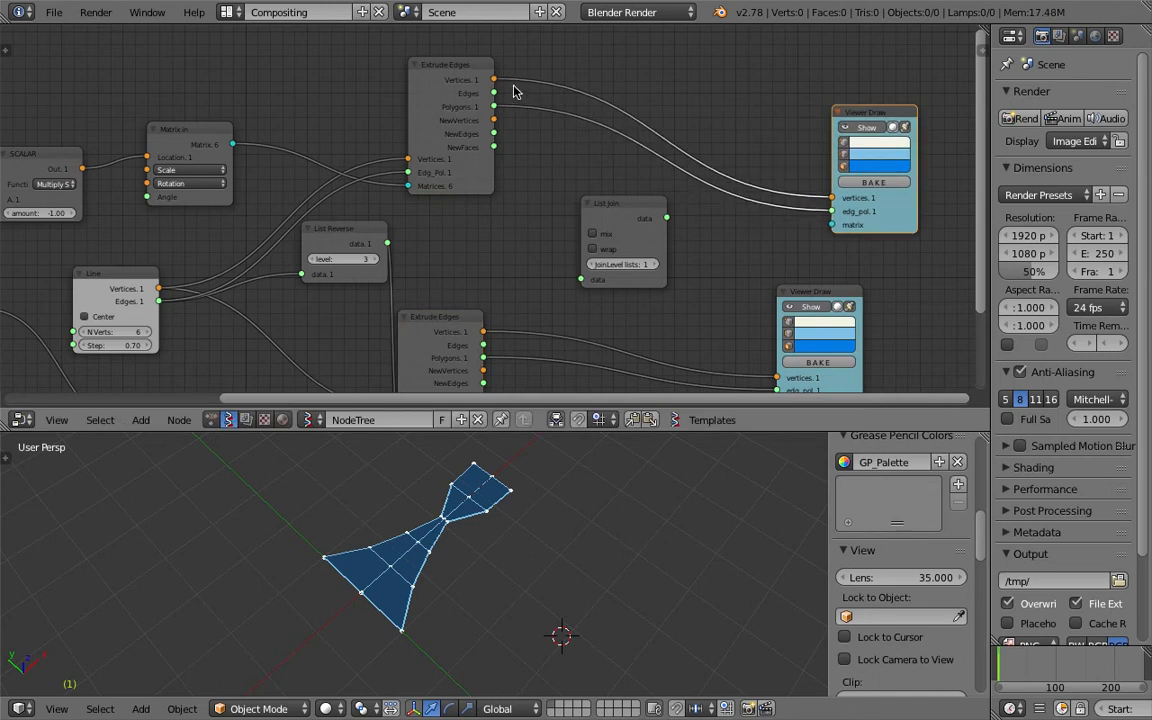
# Link the Vertices of both Extrude Edges nodes into List Join and its data output to the upper Viewer Draw's vertices
pyautogui.moveTo(494, 80); pyautogui.dragTo(581, 279)
pyautogui.moveTo(484, 331); pyautogui.dragTo(581, 292)
pyautogui.moveTo(667, 217); pyautogui.dragTo(683, 220)
pyautogui.moveTo(834, 197); pyautogui.dragTo(833, 198)
# Duplicate List Join, link both Extrude Edges' Polygons into the copy, and link its output to the upper Viewer Draw's edg_pol
pyautogui.moveTo(635, 217); pyautogui.dragTo(682, 48)
pyautogui.hotkey('shift', 'd')
pyautogui.click(662, 258)
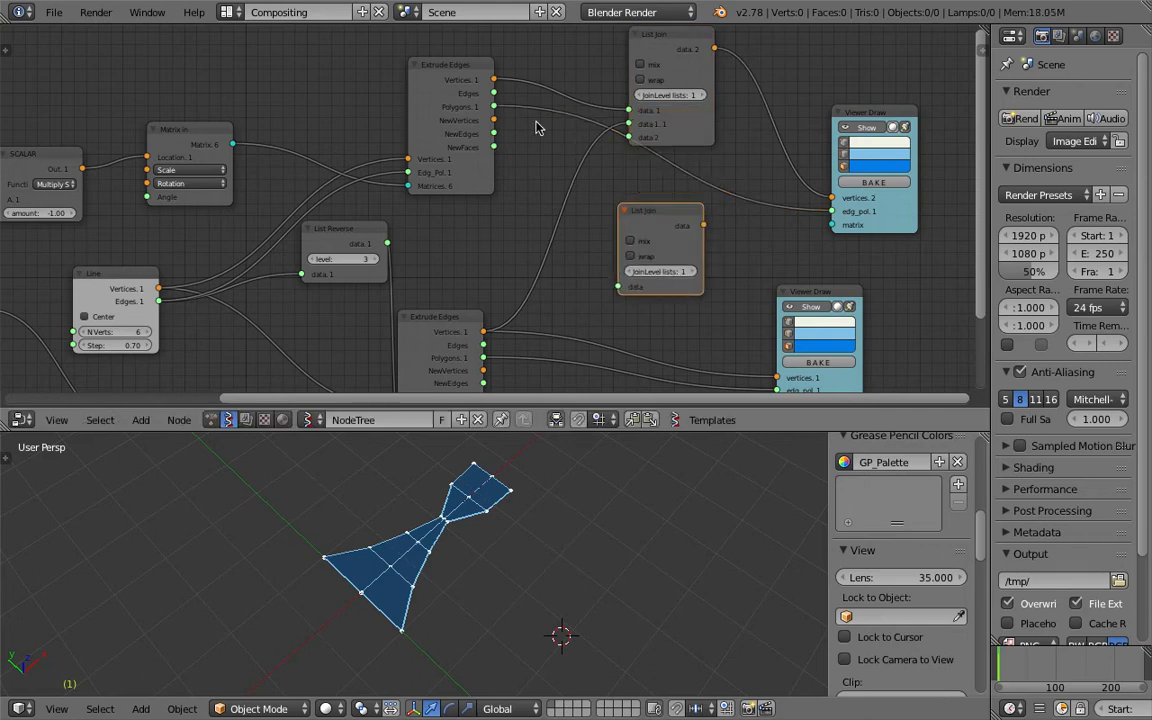
pyautogui.moveTo(495, 108); pyautogui.dragTo(619, 287)
pyautogui.moveTo(486, 358); pyautogui.dragTo(619, 299)
pyautogui.moveTo(704, 226); pyautogui.dragTo(831, 211)
# Line up the two List Join nodes one above the other and save the file
pyautogui.moveTo(702, 180); pyautogui.dragTo(678, 178, button='middle')
pyautogui.moveTo(640, 211); pyautogui.dragTo(621, 213)
pyautogui.click(657, 145)
pyautogui.moveTo(657, 145); pyautogui.dragTo(632, 166)
pyautogui.hotkey('ctrl', 's')
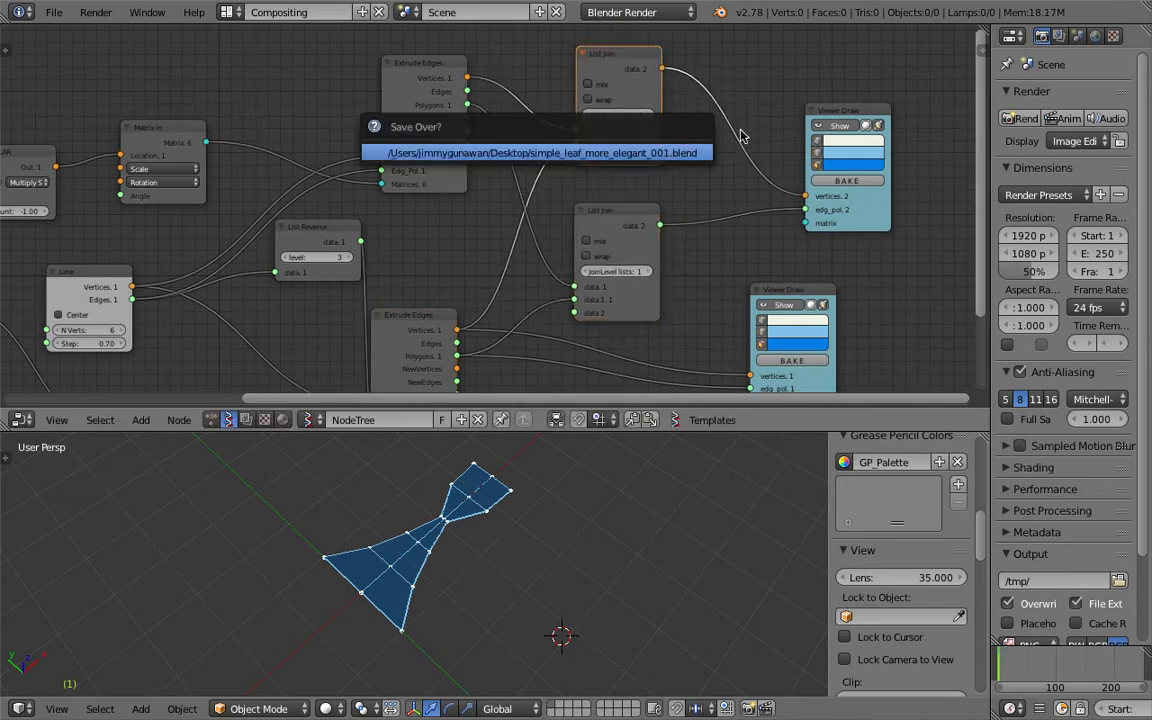
# Move the upper Viewer Draw node closer to the List Join nodes, delete the lower Viewer Draw node, and save
pyautogui.moveTo(845, 110); pyautogui.dragTo(813, 103)
pyautogui.click(773, 296)
pyautogui.press('x')
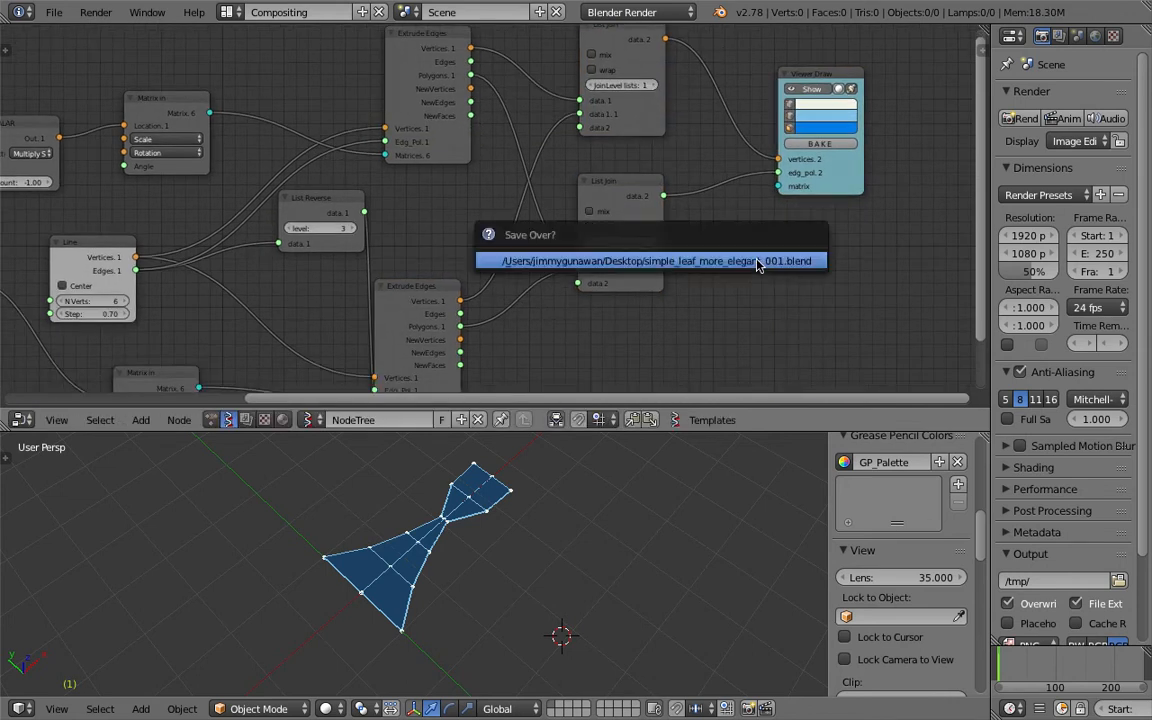
# Bake the leaf from Viewer Draw, move the two baked halves apart to test whether they are joined, and delete both
pyautogui.click(809, 92)
pyautogui.click(809, 90)
pyautogui.moveTo(700, 120); pyautogui.dragTo(640, 180, button='middle')
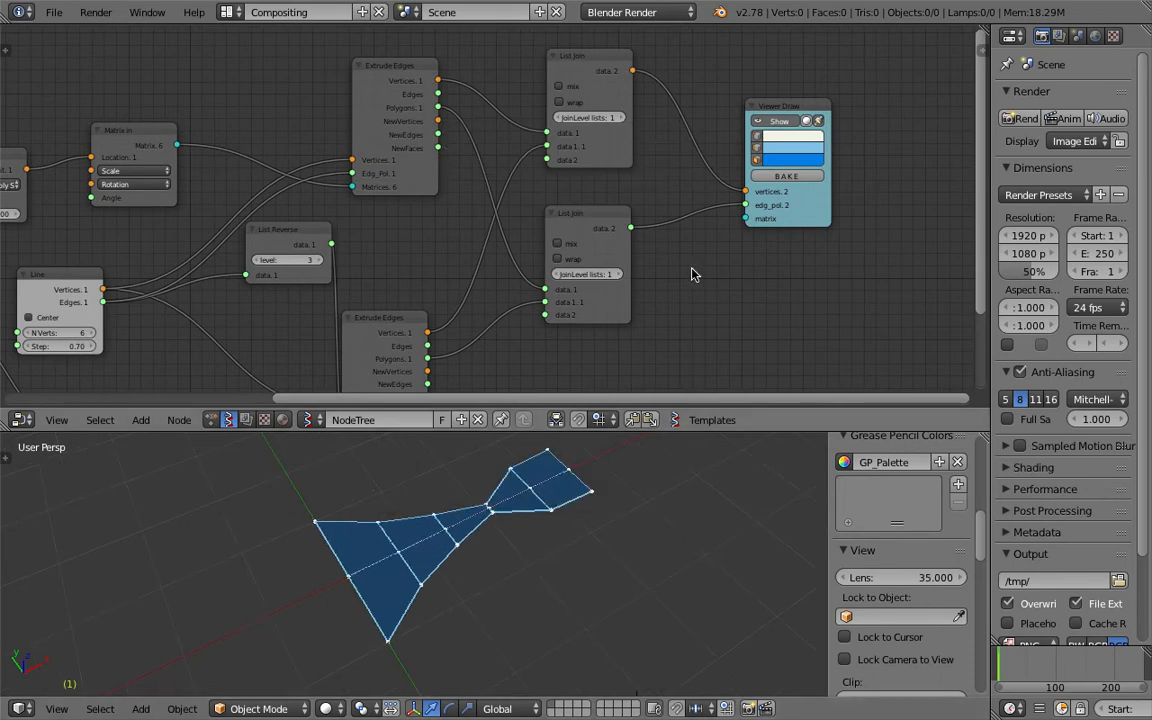
pyautogui.moveTo(617, 504); pyautogui.dragTo(582, 528, button='middle')
pyautogui.press('a')
pyautogui.press('g')
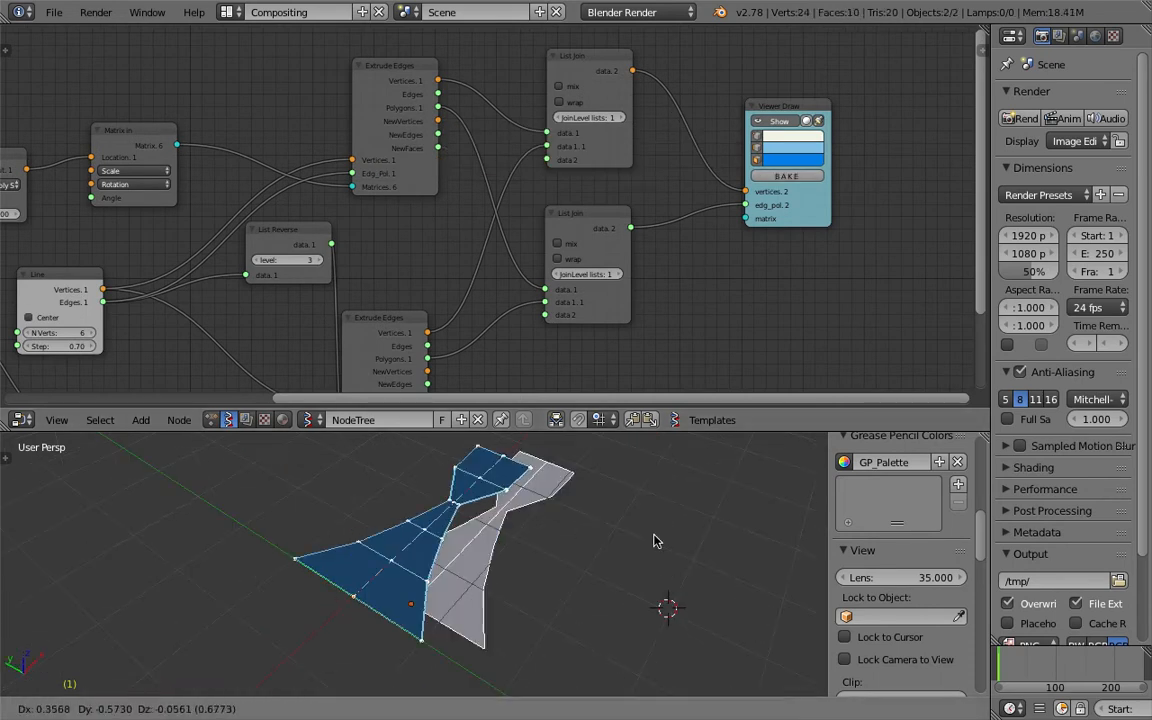
pyautogui.click(588, 566)
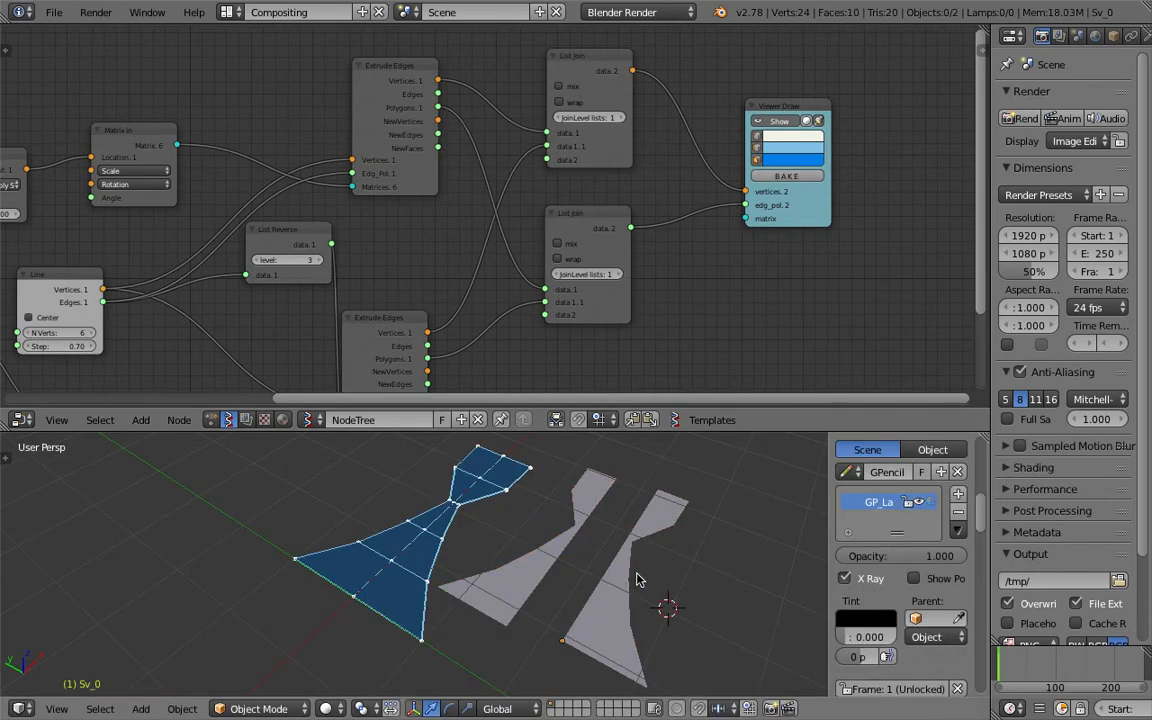
pyautogui.press('Delete')
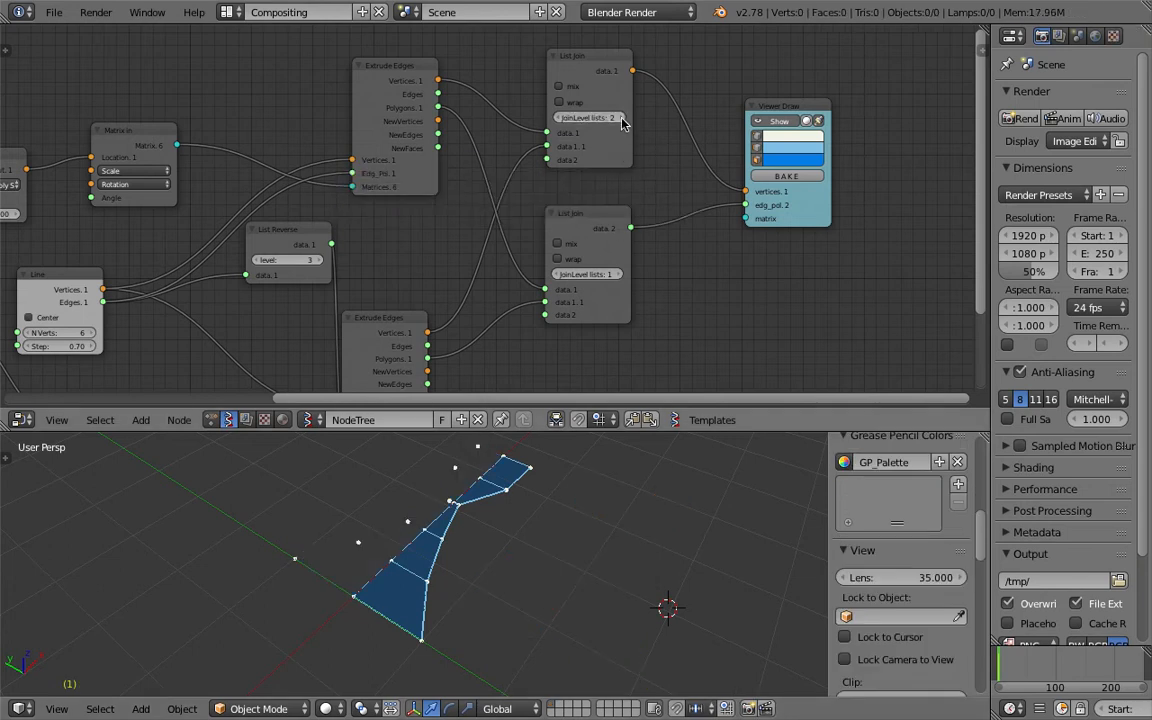
# Set the upper List Join node's JoinLevel back to 1 and save the file
pyautogui.click(557, 118)
pyautogui.hotkey('ctrl', 's')
pyautogui.click(561, 110)
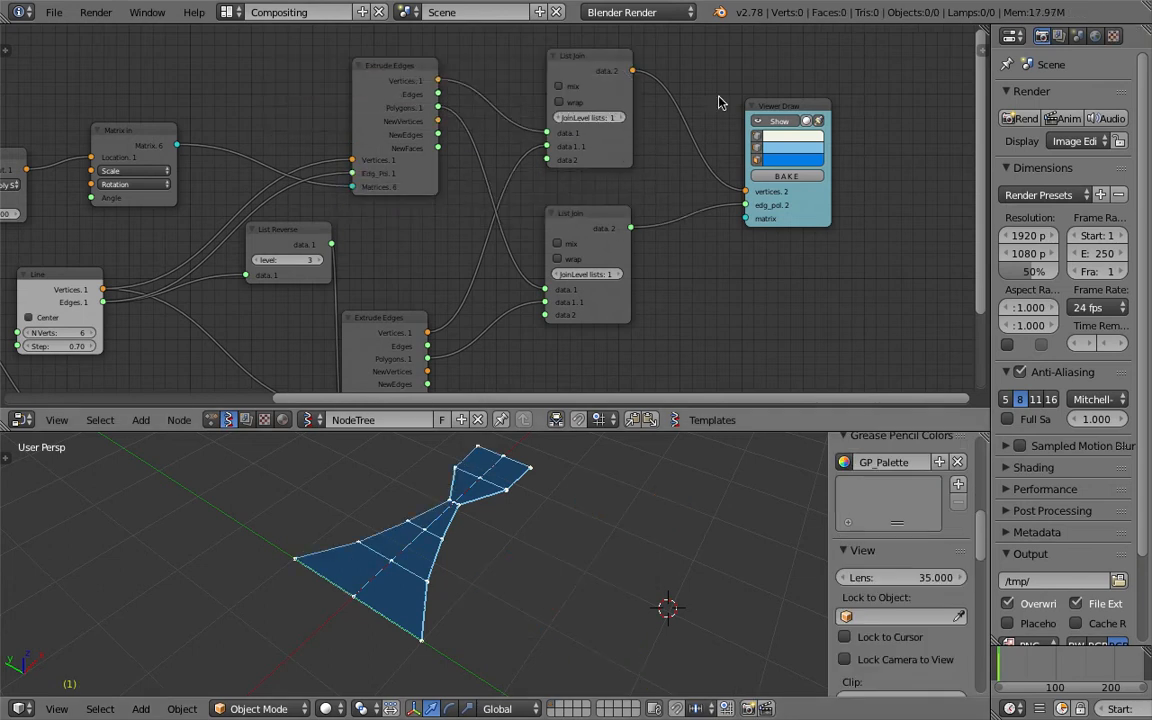
# Add a Mesh Join node on the vertices link between the upper List Join and Viewer Draw
pyautogui.hotkey('shift', 'a')
pyautogui.click(747, 104)
pyautogui.write('mesh')
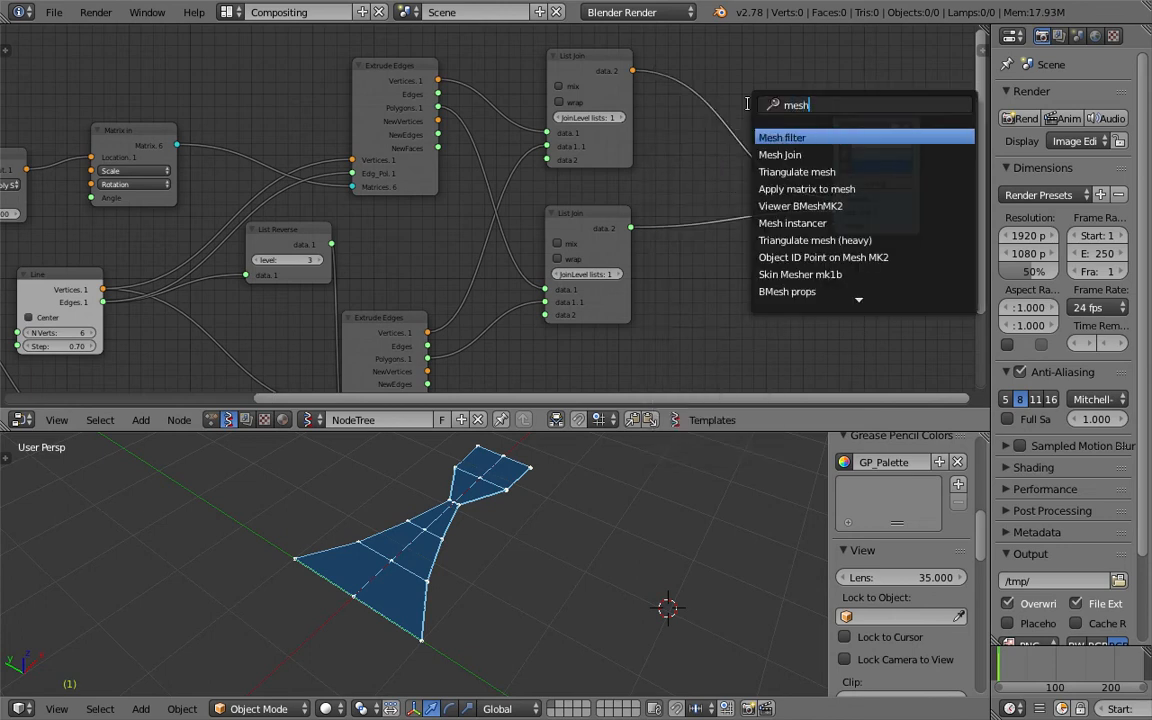
pyautogui.press('Down')
pyautogui.press('Return')
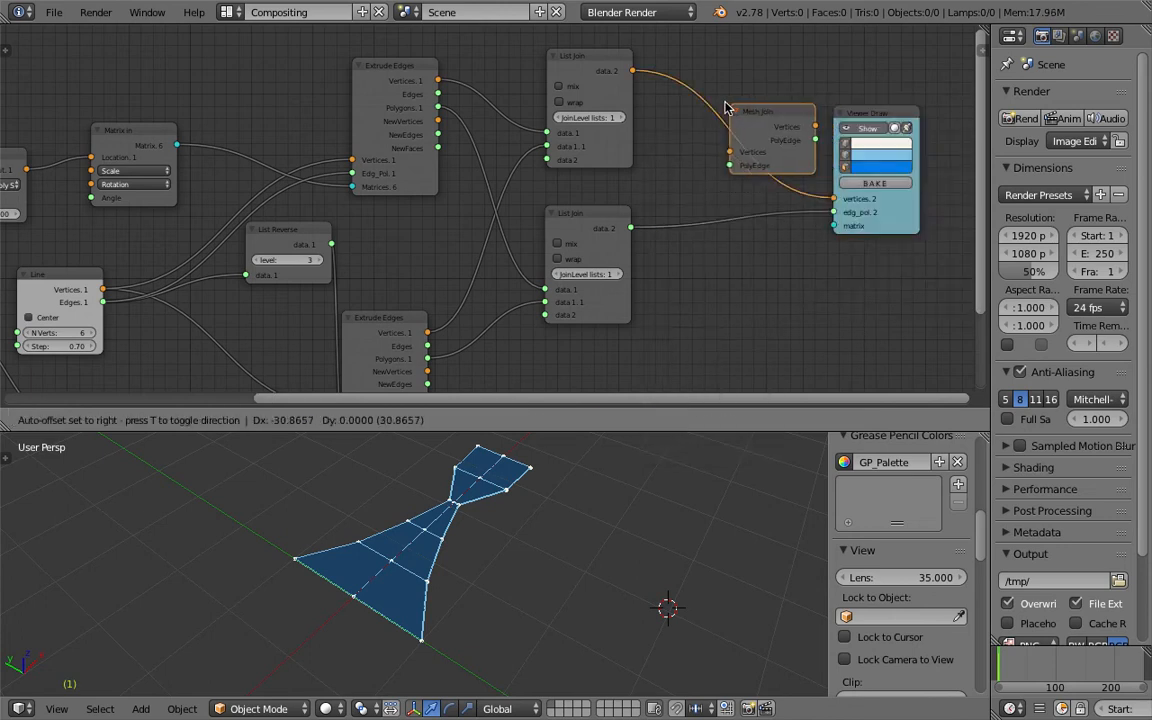
pyautogui.click(708, 98)
# Route the lower List Join's data through Mesh Join's PolyEdge into Viewer Draw's edg_pol, and save the file
pyautogui.moveTo(636, 221); pyautogui.dragTo(707, 156)
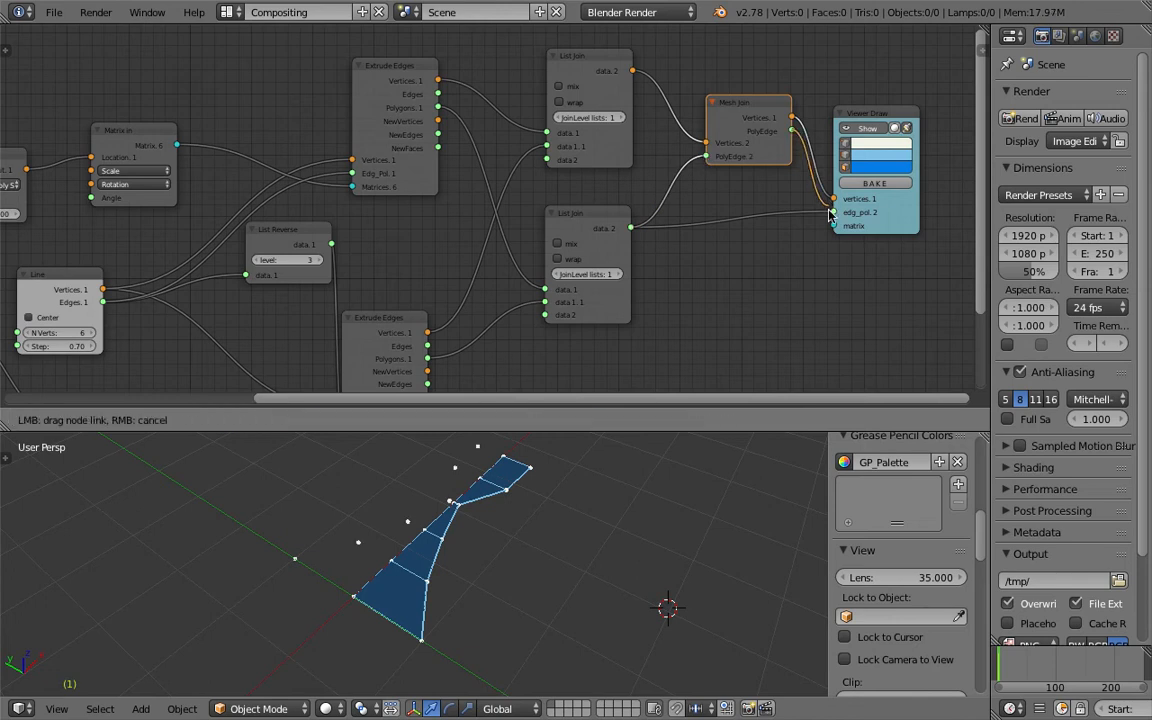
pyautogui.moveTo(829, 214); pyautogui.dragTo(832, 213)
pyautogui.moveTo(746, 107); pyautogui.dragTo(726, 130)
pyautogui.hotkey('ctrl', 's')
pyautogui.click(727, 130)
# Space out the Viewer Draw and Mesh Join nodes and save the file
pyautogui.moveTo(849, 112); pyautogui.dragTo(901, 105)
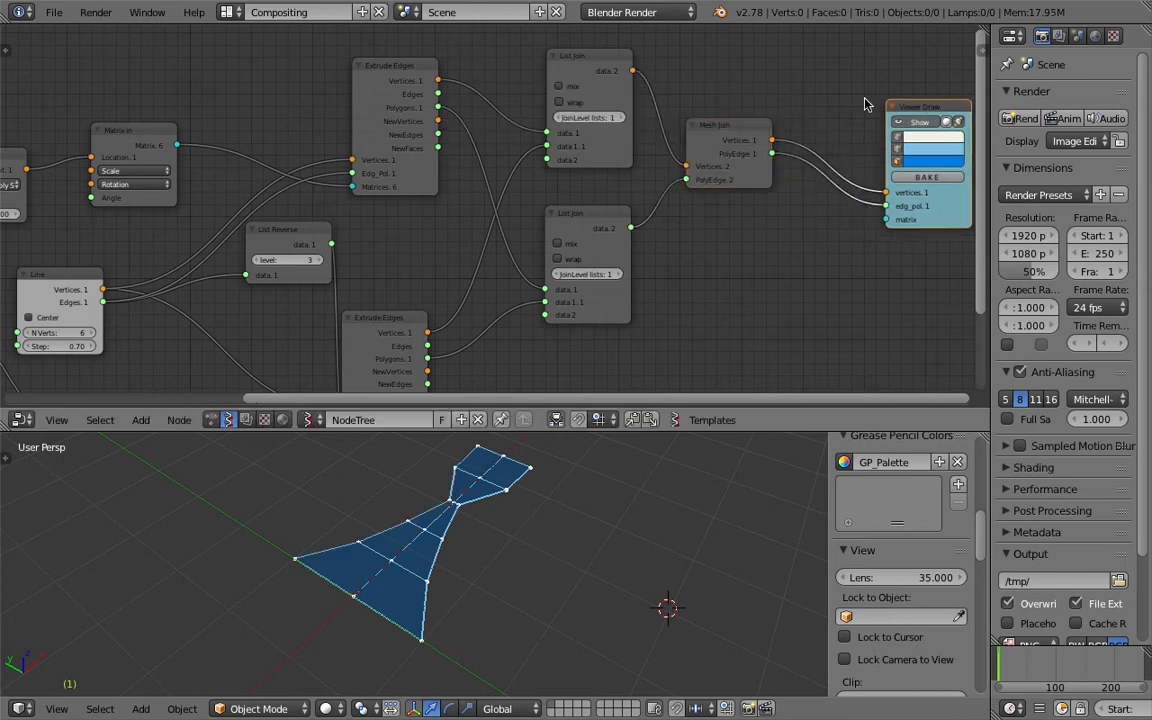
pyautogui.moveTo(865, 99); pyautogui.dragTo(692, 116, button='middle')
pyautogui.hotkey('ctrl', 's')
pyautogui.click(588, 124)
pyautogui.scroll(4, 552, 151)
pyautogui.moveTo(466, 259); pyautogui.dragTo(466, 267, button='middle')
pyautogui.scroll(4, 506, 229)
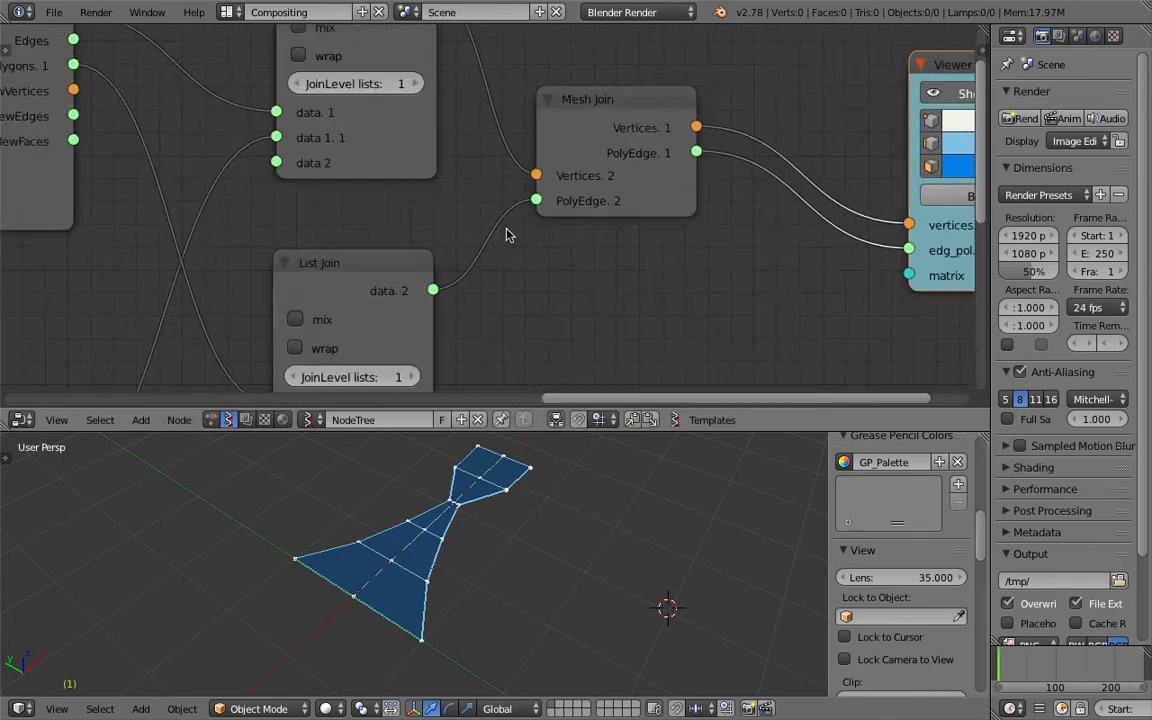
pyautogui.scroll(2, 506, 234)
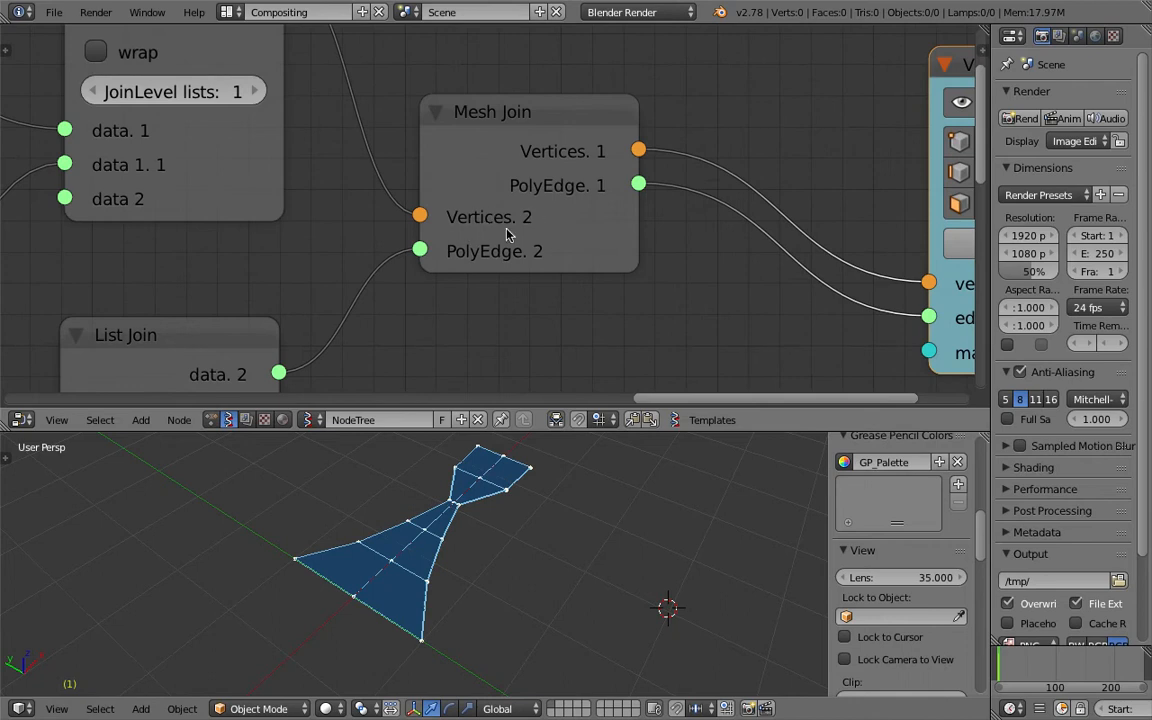
pyautogui.scroll(-2, 557, 238)
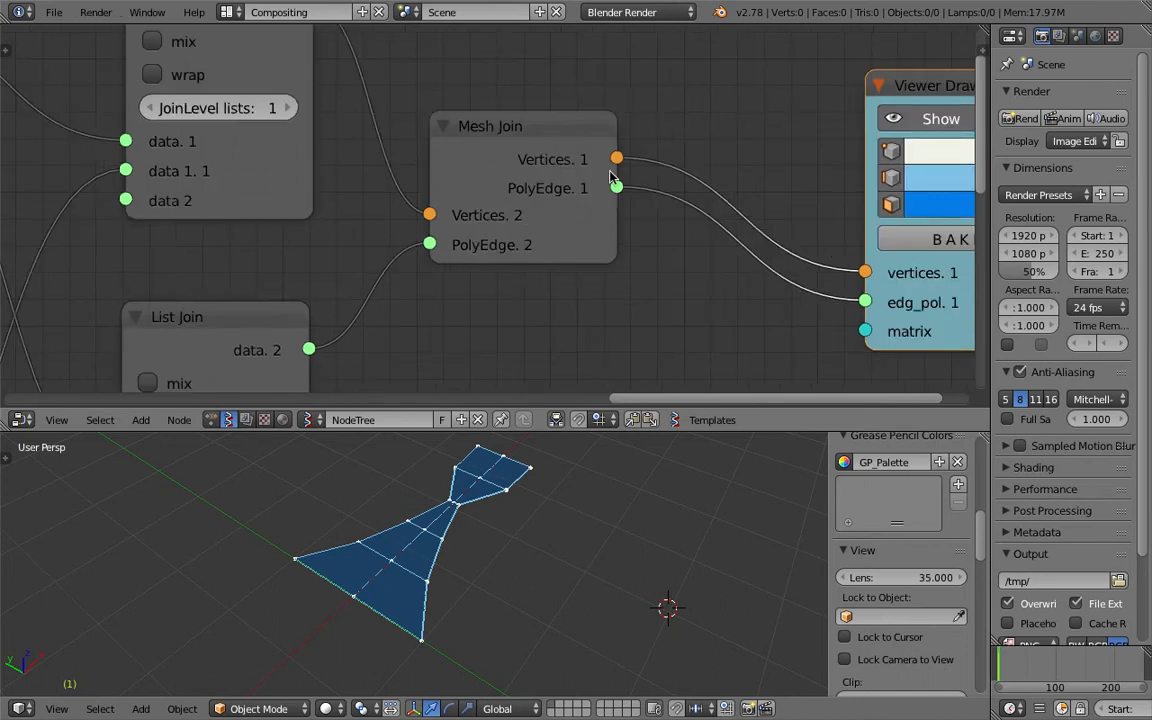
pyautogui.scroll(-1, 556, 178)
pyautogui.moveTo(527, 147); pyautogui.dragTo(497, 154)
pyautogui.hotkey('ctrl', 's')
pyautogui.click(498, 155)
# Bake the Mesh Join result, move the baked mesh beside the preview, and save the file
pyautogui.scroll(-2, 525, 158)
pyautogui.moveTo(533, 158); pyautogui.dragTo(471, 109, button='middle')
pyautogui.click(797, 184)
pyautogui.scroll(-2, 595, 465)
pyautogui.press('g')
pyautogui.click(646, 516)
pyautogui.moveTo(646, 516); pyautogui.dragTo(572, 557, button='middle')
pyautogui.hotkey('ctrl', 's')
pyautogui.click(551, 558)
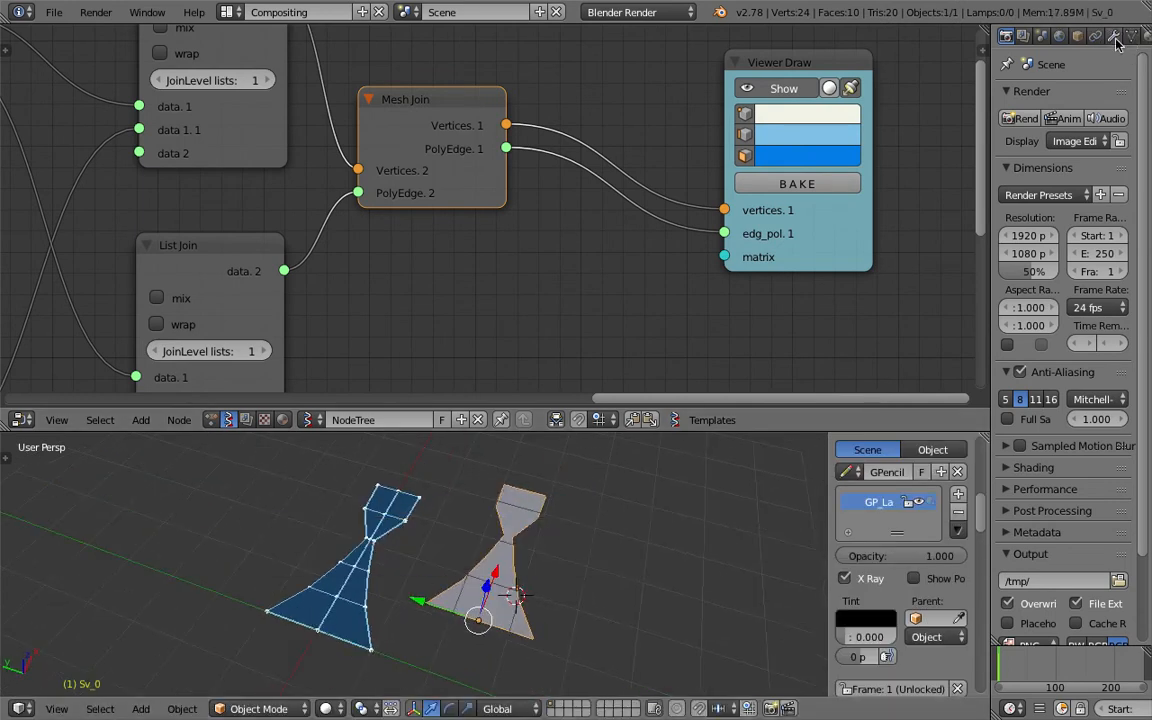
# Add a Subdivision Surface modifier to the baked mesh and raise its viewport subdivisions
pyautogui.click(1113, 36)
pyautogui.click(1100, 97)
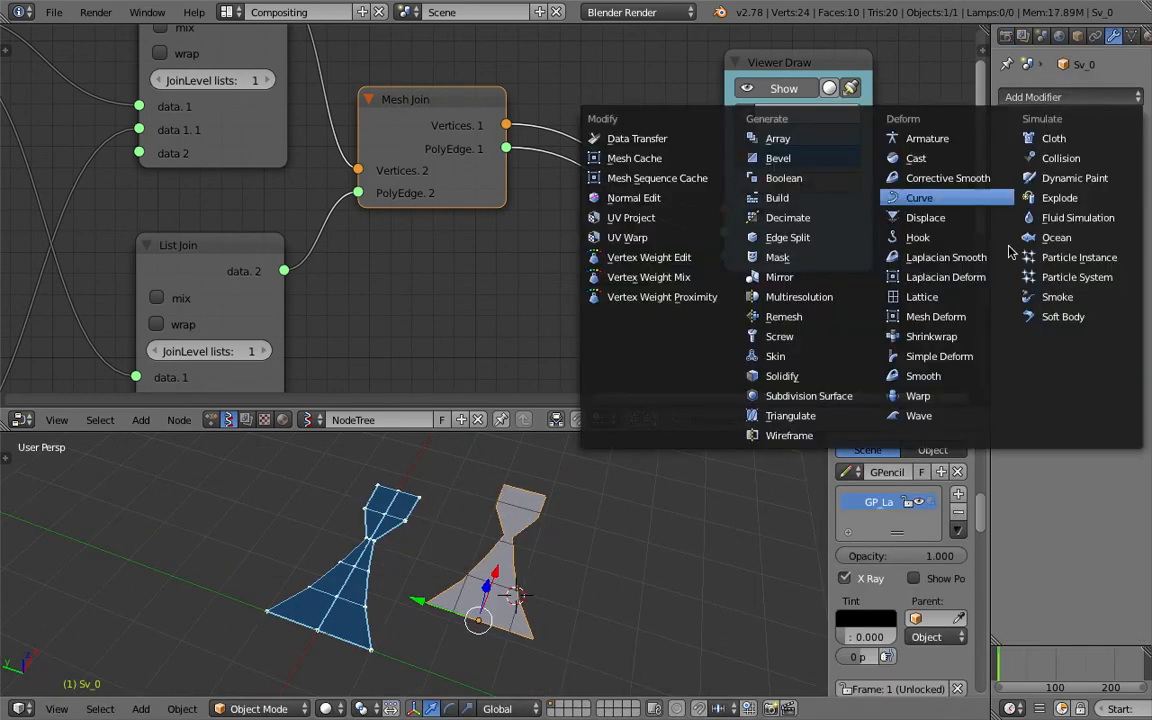
pyautogui.click(869, 396)
pyautogui.click(1061, 221)
pyautogui.click(1061, 221)
pyautogui.click(1061, 221)
pyautogui.click(1061, 221)
pyautogui.click(1062, 222)
pyautogui.moveTo(606, 524)
pyautogui.mouseDown(button='middle')
pyautogui.moveTo(561, 564)
pyautogui.moveTo(597, 526)
pyautogui.mouseUp(button='middle')
# Remove the Subdivision Surface modifier, delete the baked mesh, and save the file
pyautogui.click(1135, 124)
pyautogui.hotkey('ctrl', 's')
pyautogui.click(597, 527)
pyautogui.press('x')
pyautogui.click(578, 540)
pyautogui.hotkey('ctrl', 's')
pyautogui.click(567, 542)
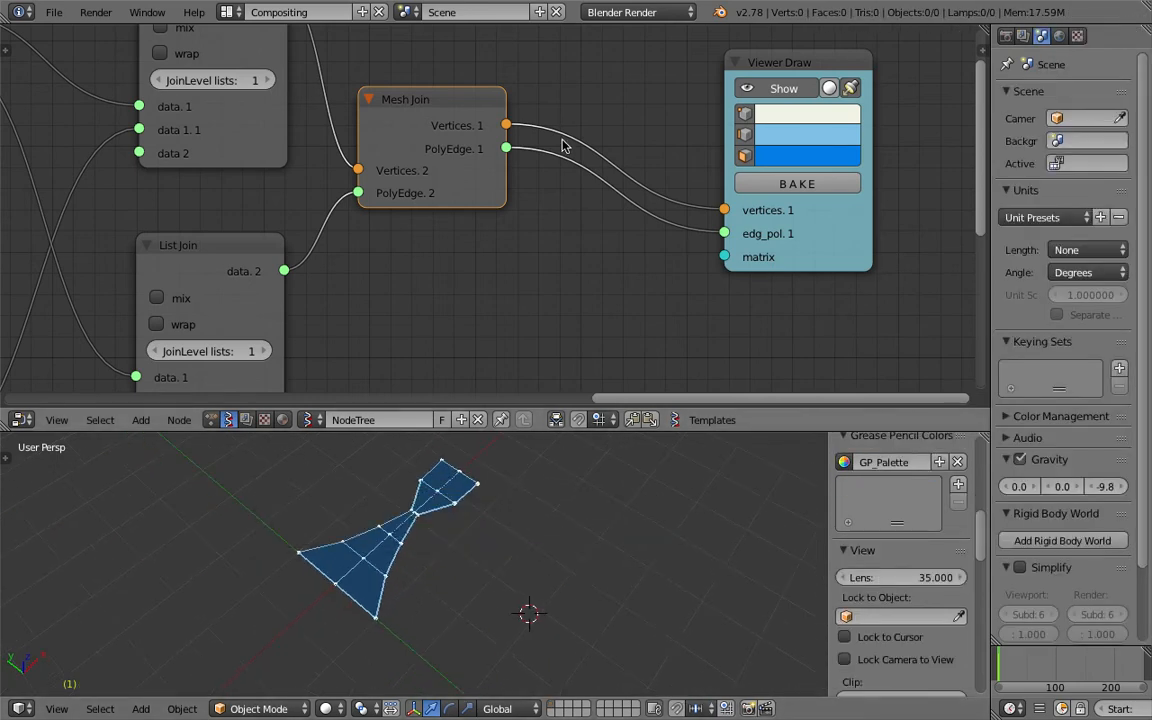
# Add a Remove Doubles node between Mesh Join and Viewer Draw
pyautogui.hotkey('shift', 'a')
pyautogui.click(575, 90)
pyautogui.write('remov')
pyautogui.press('Return')
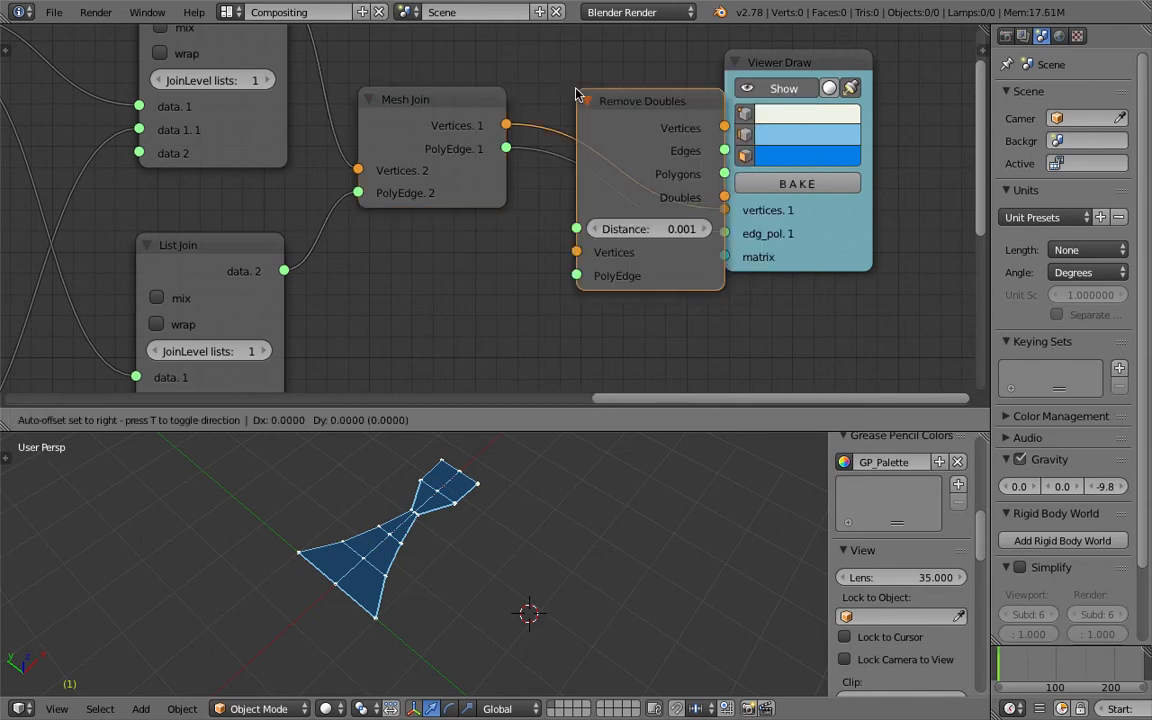
pyautogui.click(576, 93)
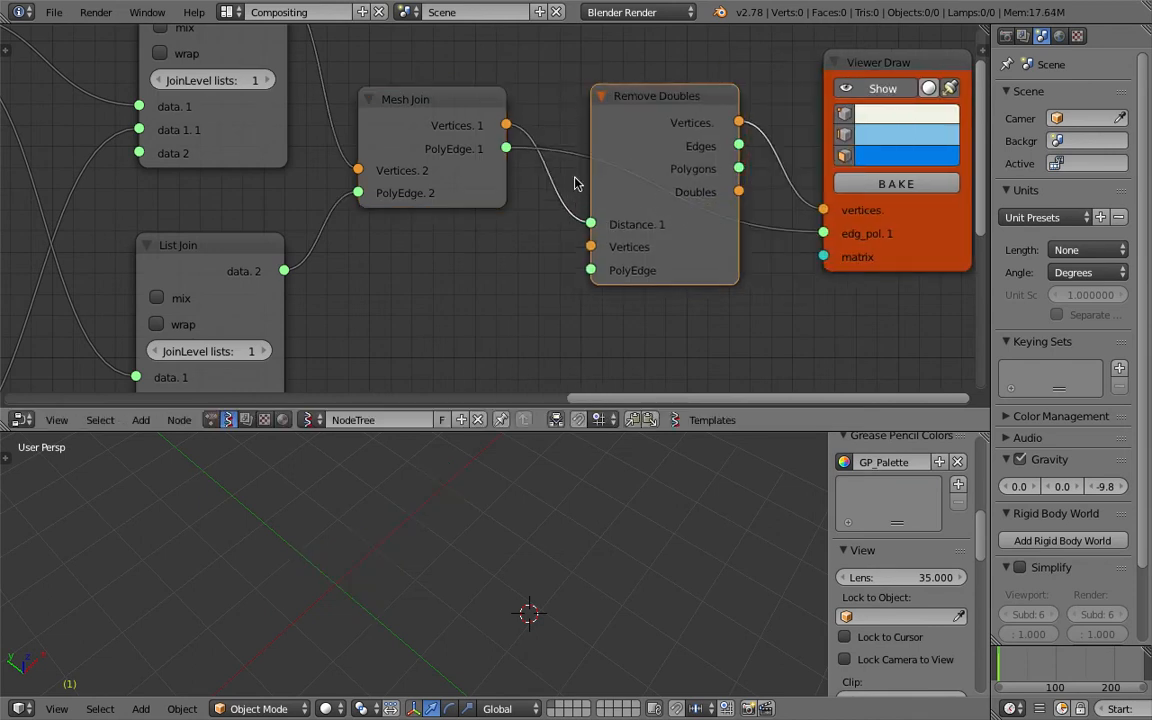
# Relink Mesh Join's Vertices and PolyEdge to the matching Remove Doubles inputs, and its Polygons output to Viewer Draw's edg_pol
pyautogui.moveTo(590, 224); pyautogui.dragTo(560, 160)
pyautogui.moveTo(507, 125); pyautogui.dragTo(591, 246)
pyautogui.moveTo(507, 148); pyautogui.dragTo(590, 269)
pyautogui.moveTo(738, 168); pyautogui.dragTo(823, 233)
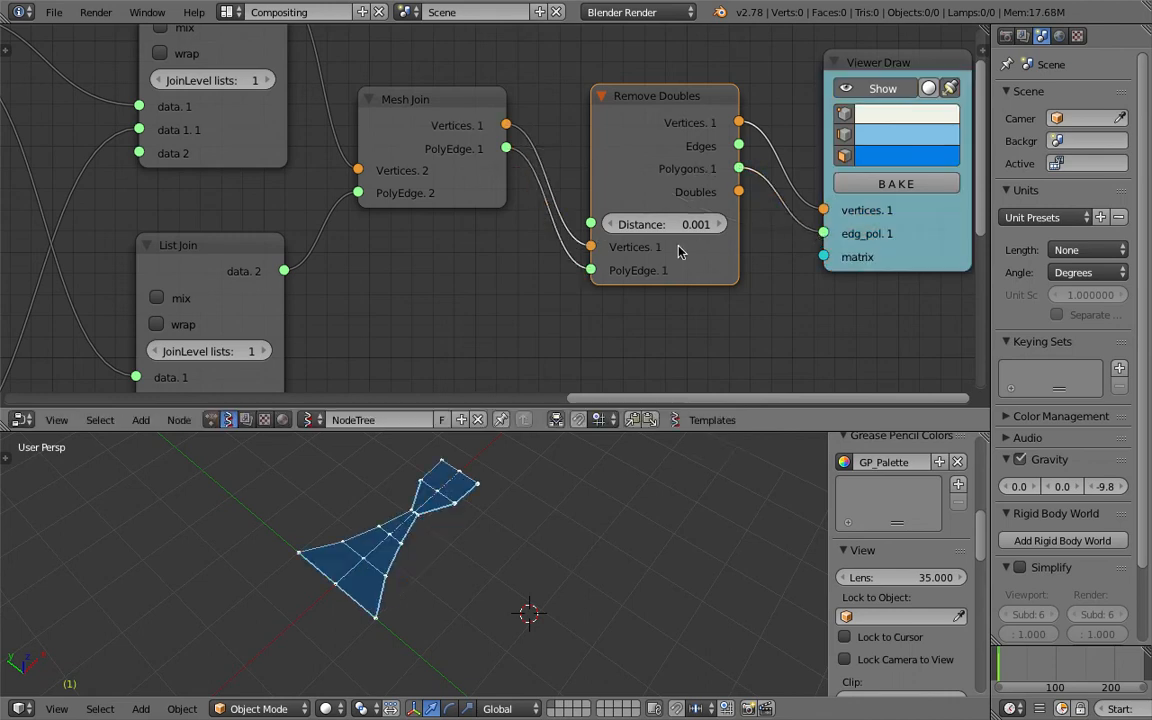
# Set the Remove Doubles node's Distance to 0.0001
pyautogui.scroll(1, 720, 232)
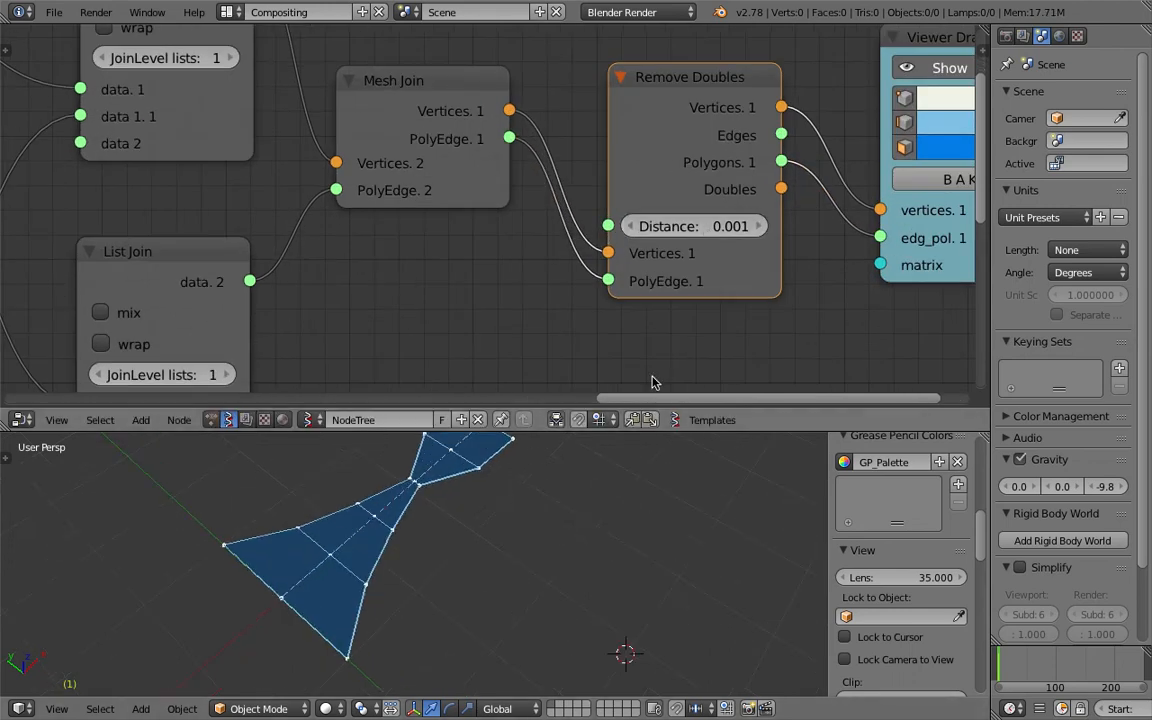
pyautogui.moveTo(533, 437); pyautogui.dragTo(489, 514, button='middle')
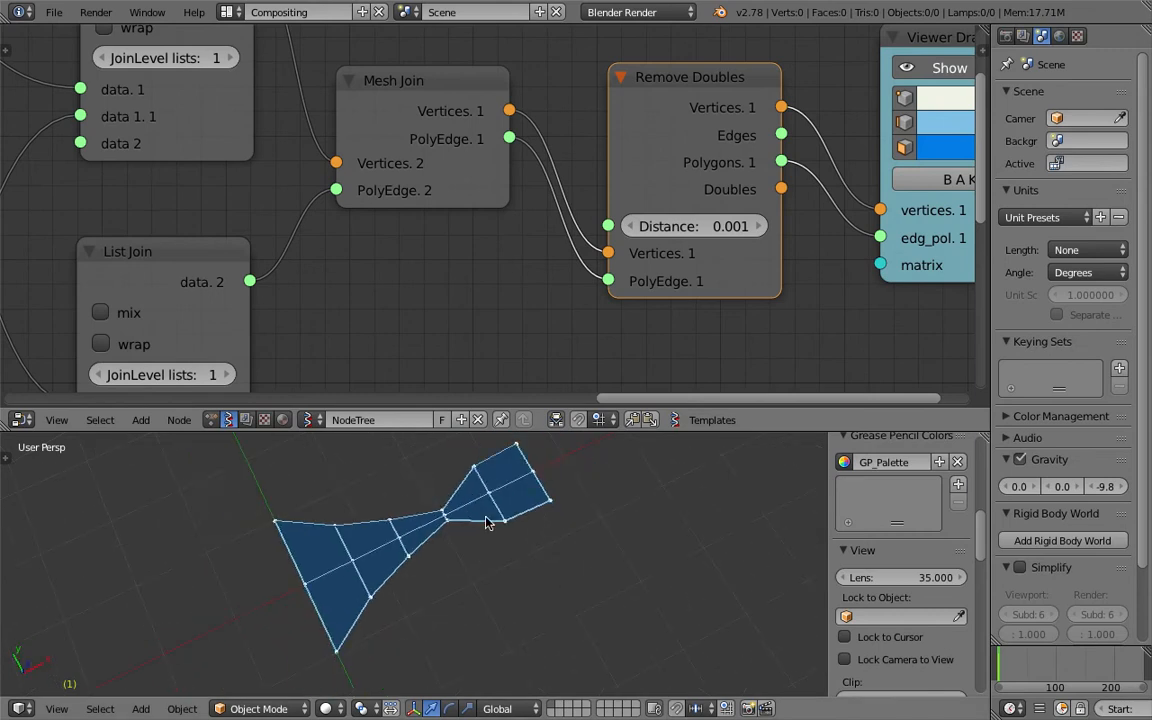
pyautogui.moveTo(690, 226); pyautogui.dragTo(708, 244)
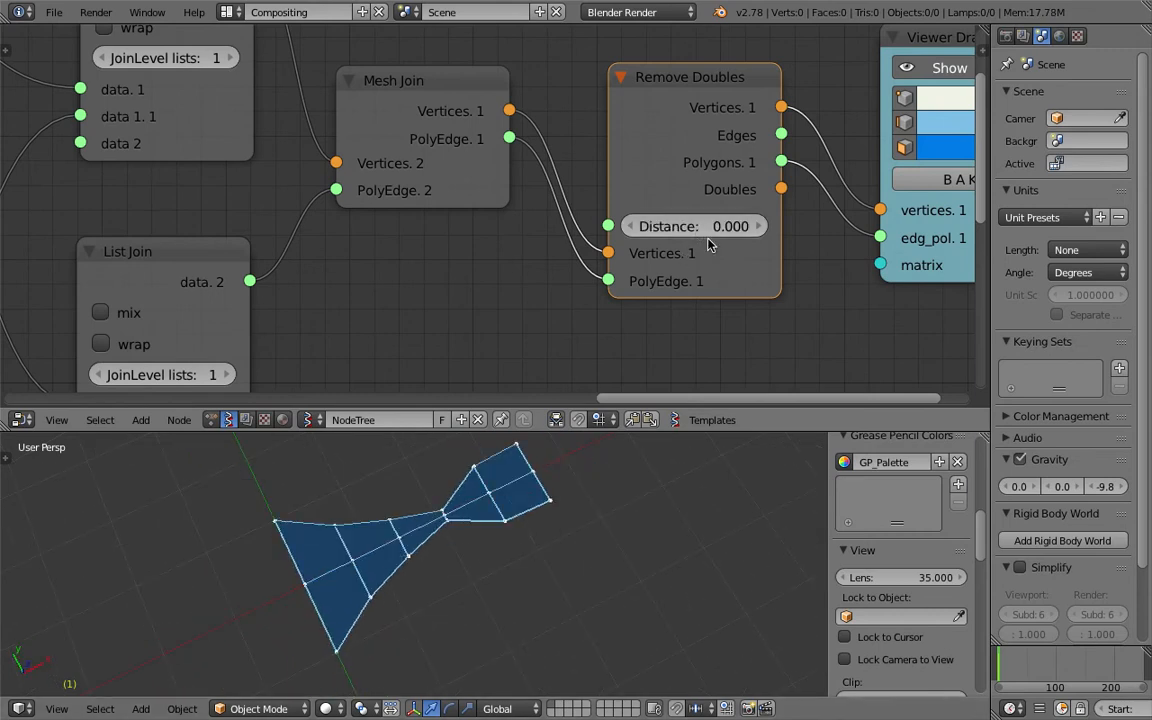
pyautogui.click(757, 227)
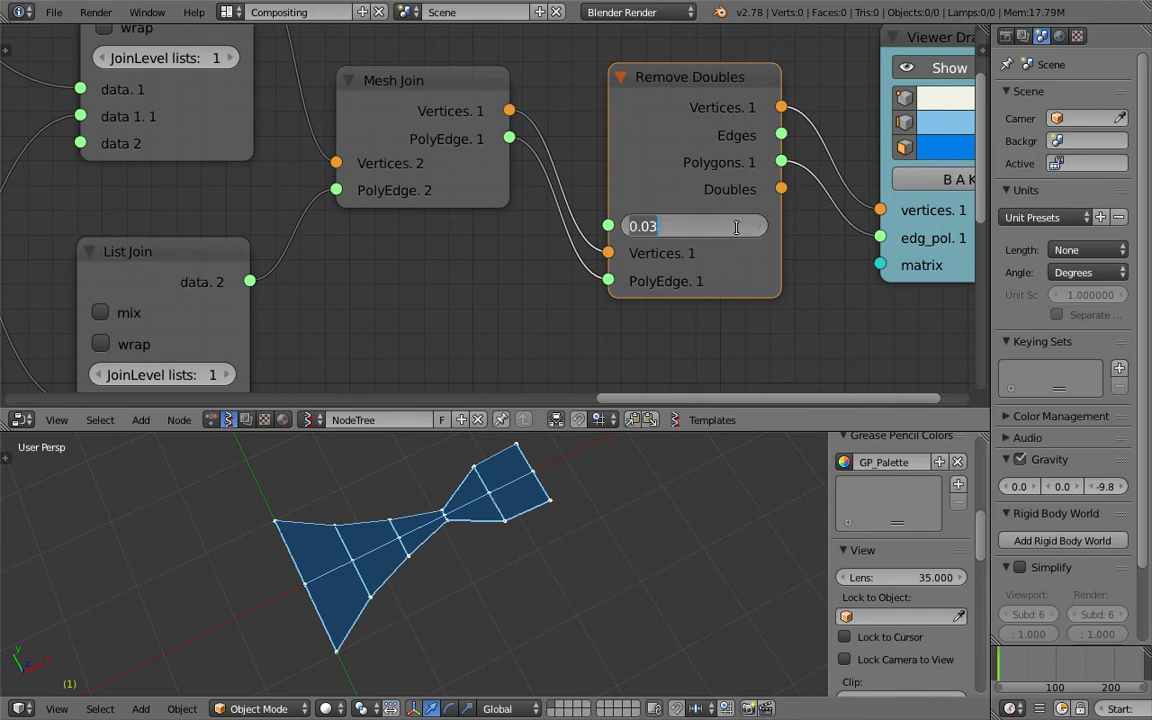
pyautogui.press('Return')
# Bake the leaf with doubles removed and move the baked mesh beside the preview
pyautogui.scroll(-4, 630, 506)
pyautogui.scroll(-3, 790, 190)
pyautogui.moveTo(790, 190); pyautogui.dragTo(571, 193, button='middle')
pyautogui.click(631, 193)
pyautogui.moveTo(437, 551); pyautogui.dragTo(562, 545, button='right')
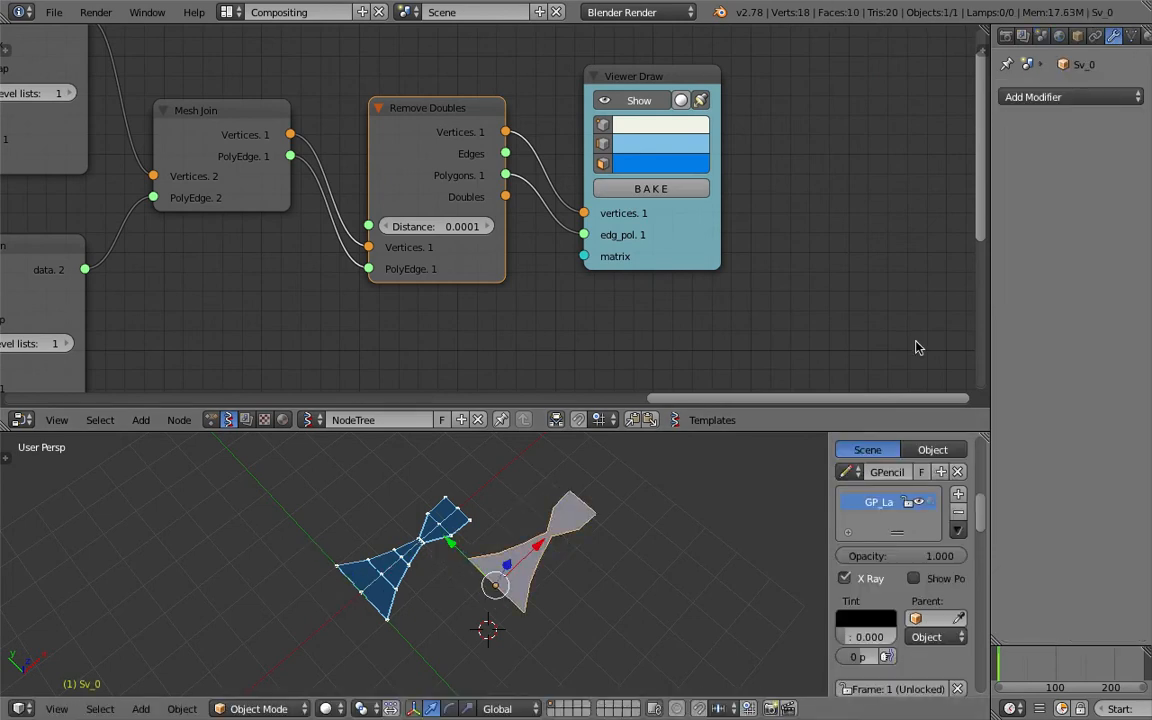
# Add a Subdivision Surface modifier with 2 viewport subdivisions to the baked leaf
pyautogui.click(1038, 99)
pyautogui.click(808, 396)
pyautogui.moveTo(640, 560); pyautogui.dragTo(577, 594, button='middle')
pyautogui.click(1059, 221)
# Test moving a centre-line vertex of the baked leaf in Edit Mode, cancel the move, and delete the baked leaf
pyautogui.scroll(4, 578, 597)
pyautogui.press('Tab')
pyautogui.click(637, 557)
pyautogui.rightClick(505, 566)
pyautogui.press('g')
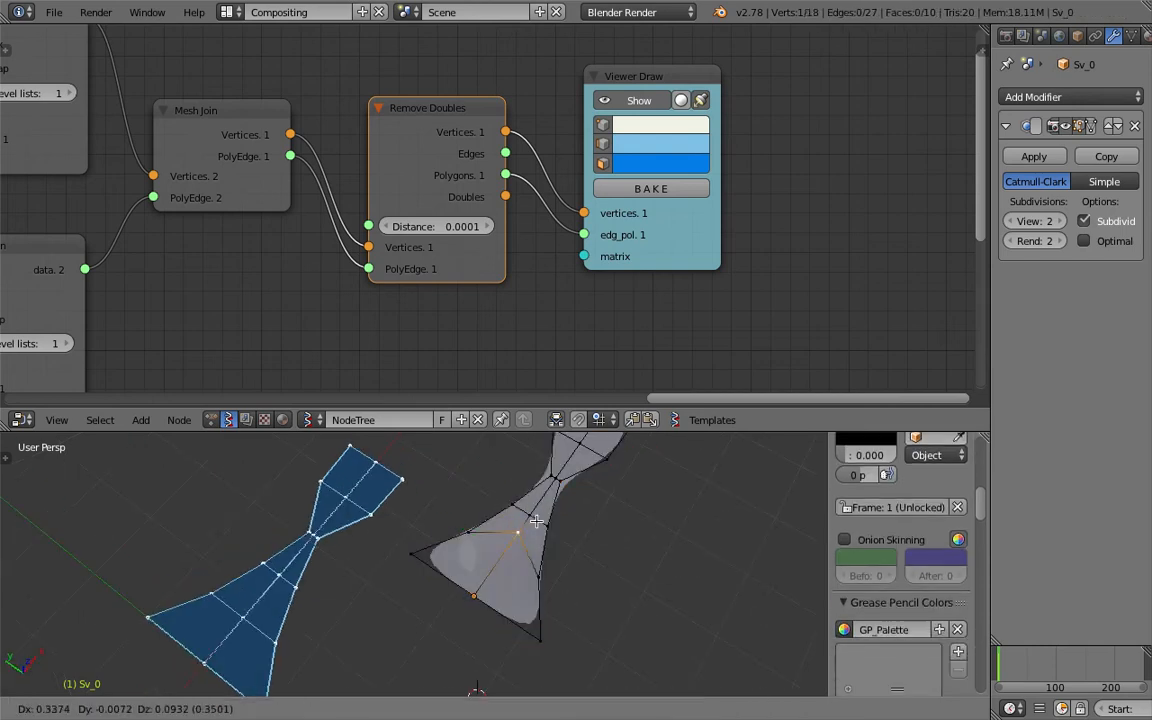
pyautogui.press('Escape')
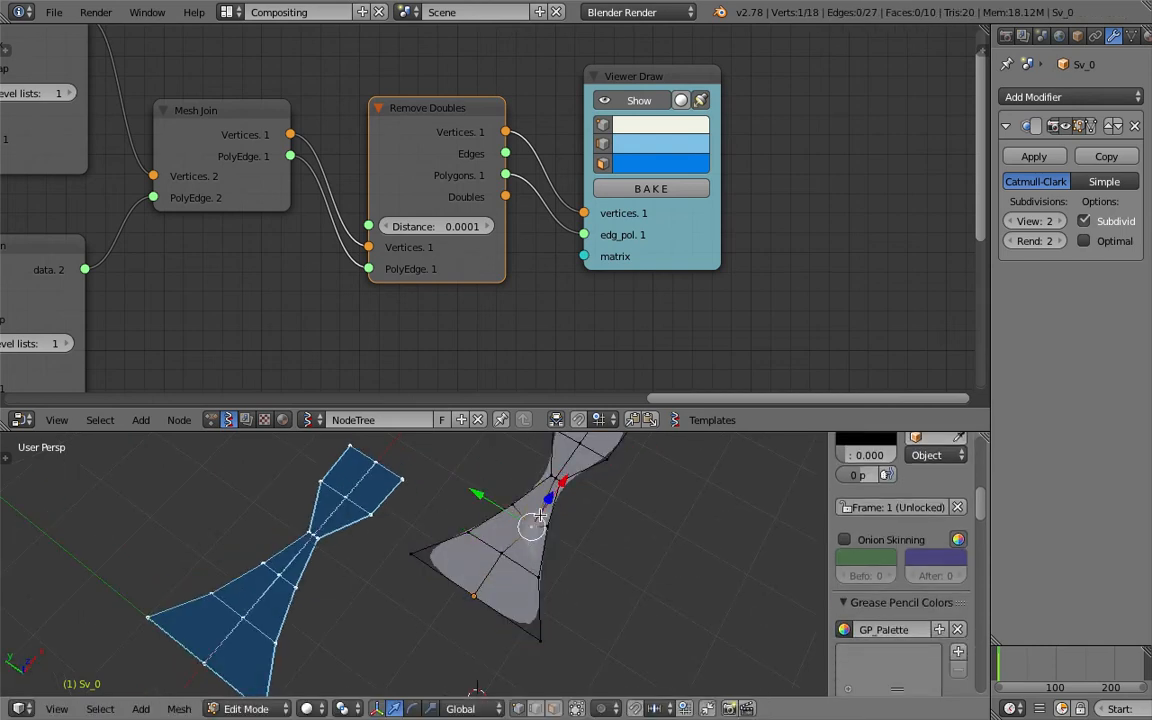
pyautogui.moveTo(540, 515); pyautogui.dragTo(524, 501, button='middle')
pyautogui.press('Tab')
pyautogui.click(476, 512)
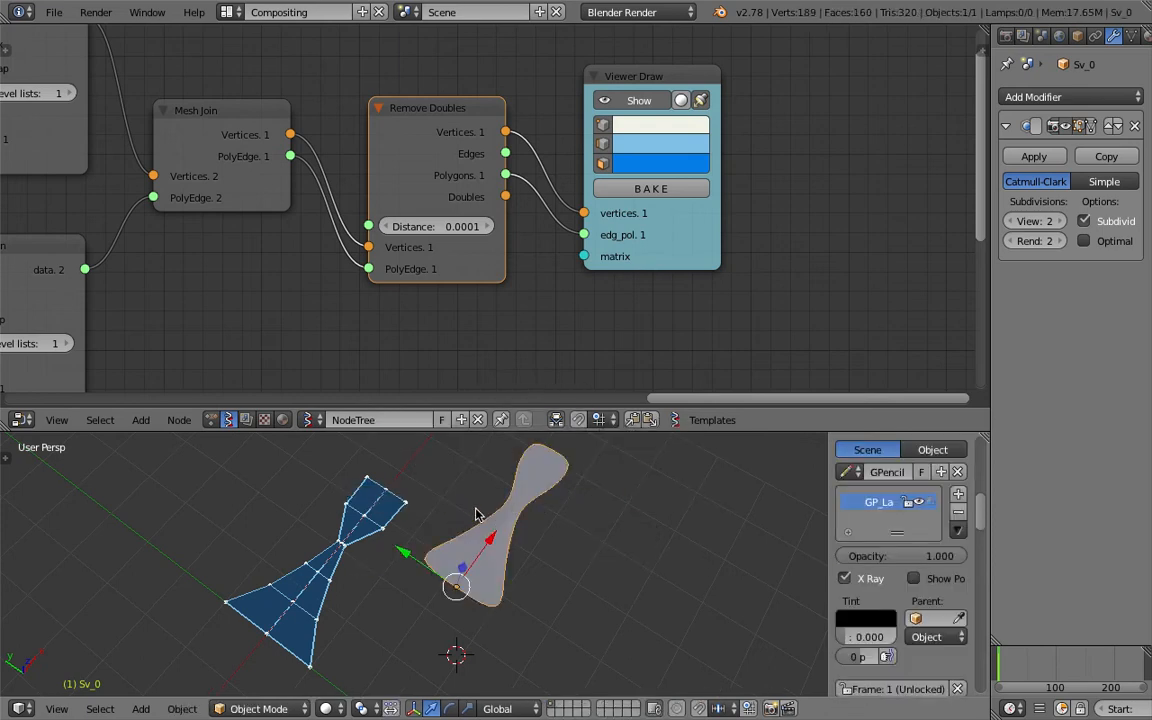
pyautogui.press('x')
pyautogui.click(474, 515)
# Set the Line node's N Verts to 7 and Step to 0.85, and save the file
pyautogui.scroll(-3, 450, 535)
pyautogui.keyDown('shift'); pyautogui.moveTo(450, 535); pyautogui.dragTo(553, 535, button='middle'); pyautogui.keyUp('shift')
pyautogui.moveTo(553, 535); pyautogui.dragTo(501, 537, button='middle')
pyautogui.scroll(-3, 222, 245)
pyautogui.moveTo(200, 250); pyautogui.dragTo(671, 205, button='middle')
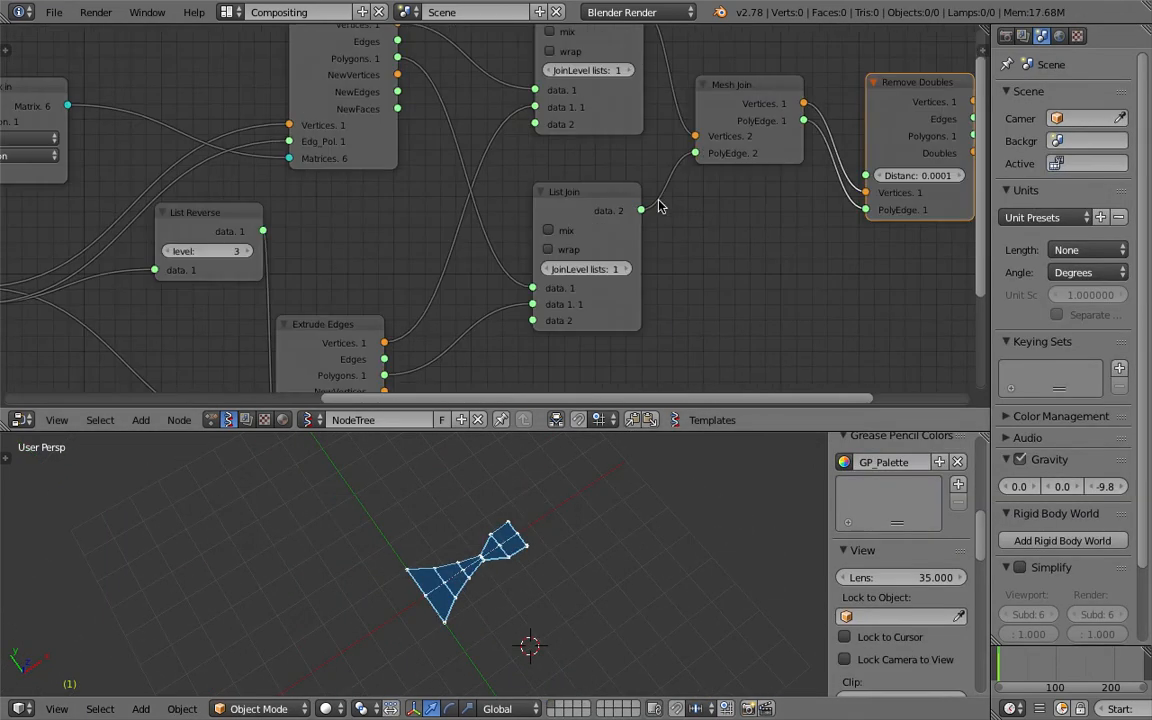
pyautogui.scroll(-3, 400, 228)
pyautogui.moveTo(400, 228); pyautogui.dragTo(588, 197, button='middle')
pyautogui.scroll(2, 397, 627)
pyautogui.moveTo(480, 639); pyautogui.dragTo(365, 584, button='middle')
pyautogui.scroll(2, 365, 582)
pyautogui.moveTo(480, 577); pyautogui.dragTo(501, 570, button='middle')
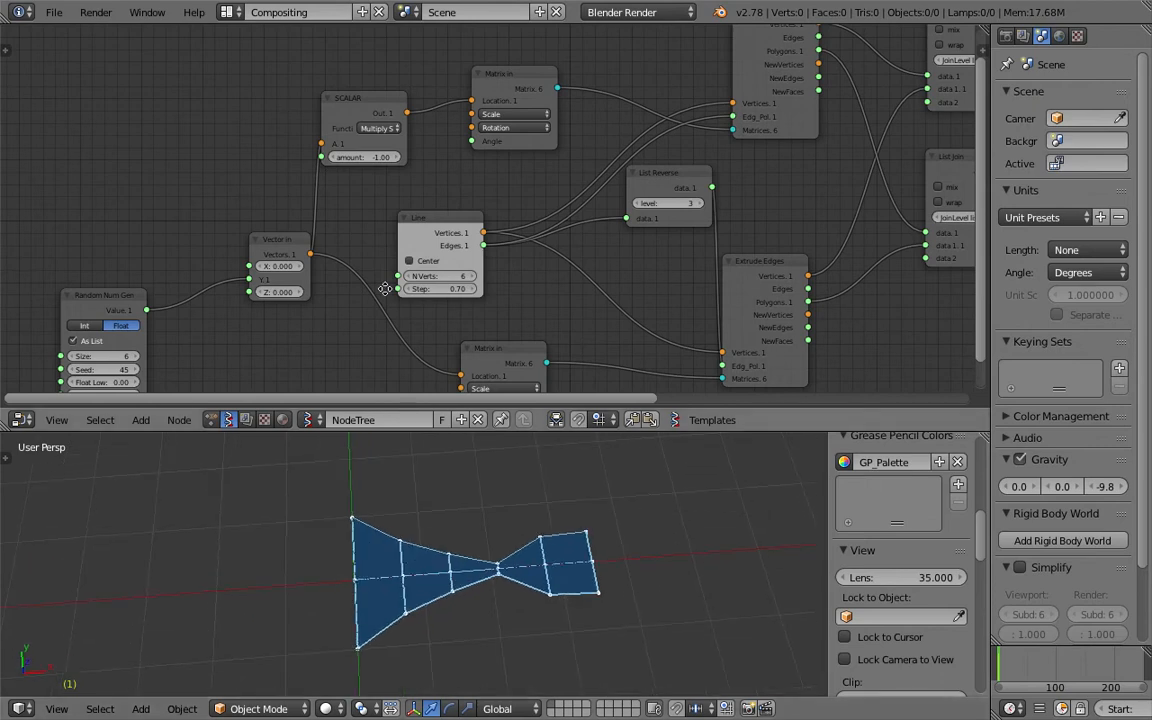
pyautogui.moveTo(386, 285); pyautogui.dragTo(409, 199, button='middle')
pyautogui.moveTo(447, 472); pyautogui.dragTo(456, 469, button='middle')
pyautogui.moveTo(479, 158); pyautogui.dragTo(453, 179, button='middle')
pyautogui.moveTo(425, 155); pyautogui.dragTo(430, 144)
pyautogui.moveTo(440, 214); pyautogui.dragTo(420, 201)
pyautogui.hotkey('ctrl', 's')
pyautogui.click(449, 204)
# Add an integer input node above the Random Num Gen node
pyautogui.scroll(-1, 150, 140)
pyautogui.moveTo(120, 136); pyautogui.dragTo(200, 132, button='middle')
pyautogui.press('space')
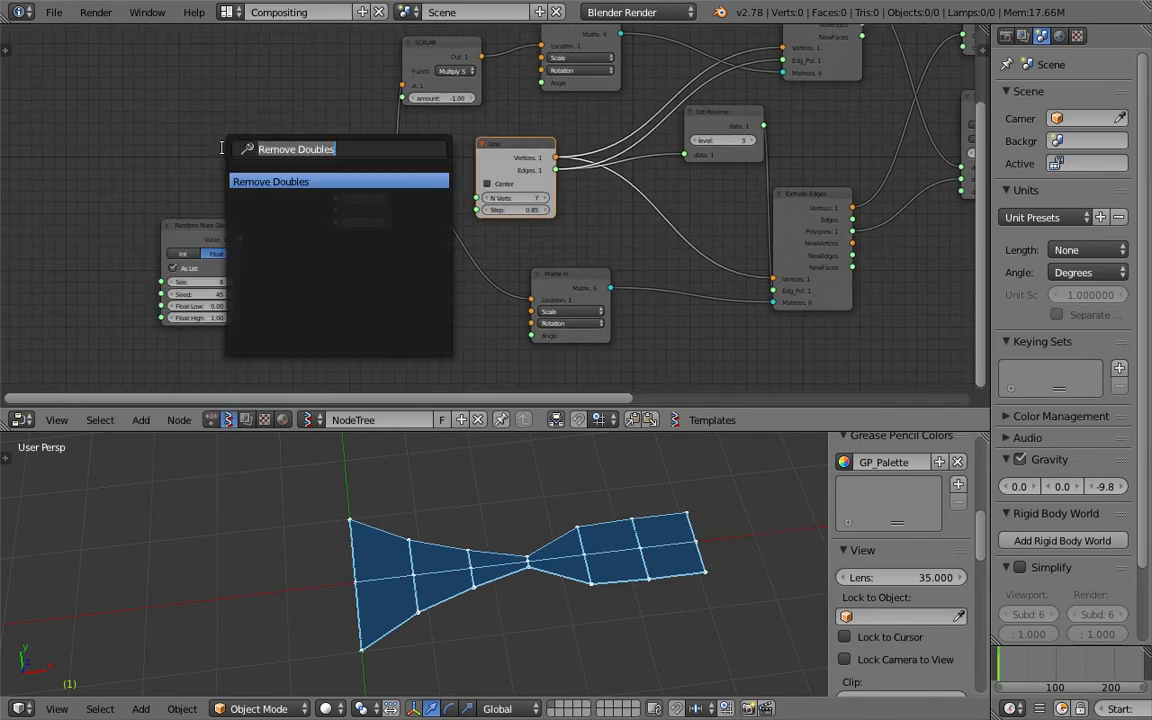
pyautogui.write('int')
pyautogui.press('Down')
pyautogui.press('Down')
pyautogui.press('Return')
pyautogui.click(135, 140)
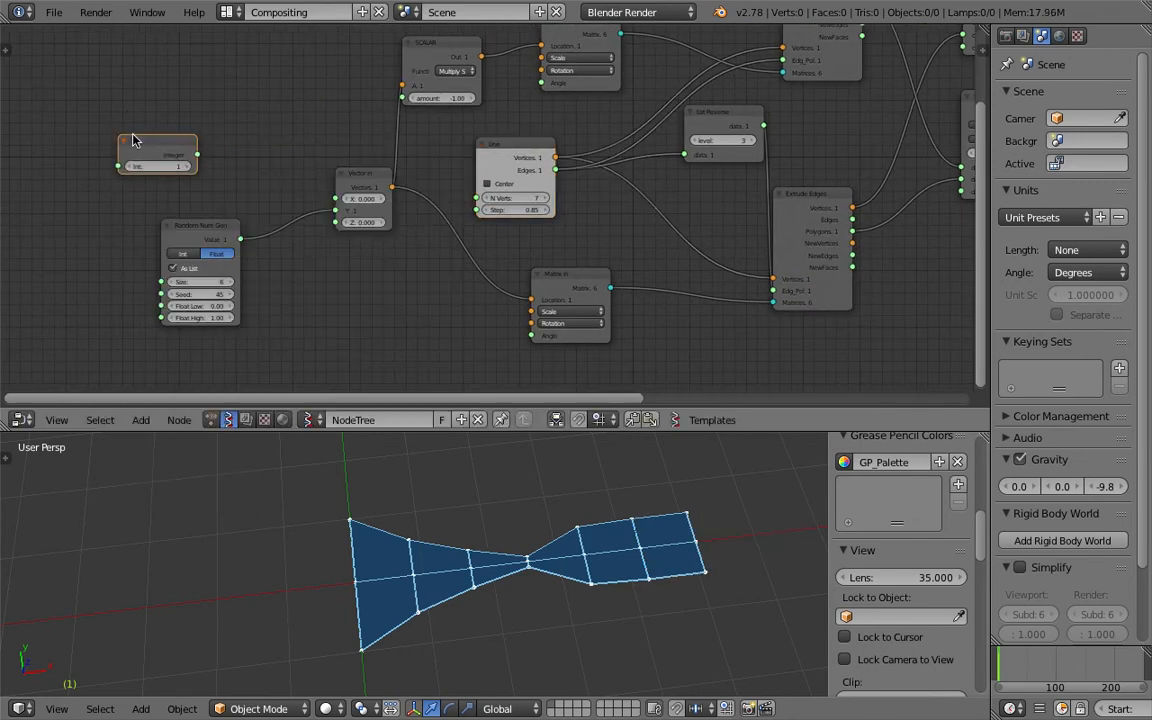
# Drive both the Line's N Verts and the Random Num Gen's Size from the integer node's output
pyautogui.moveTo(198, 155); pyautogui.dragTo(484, 202)
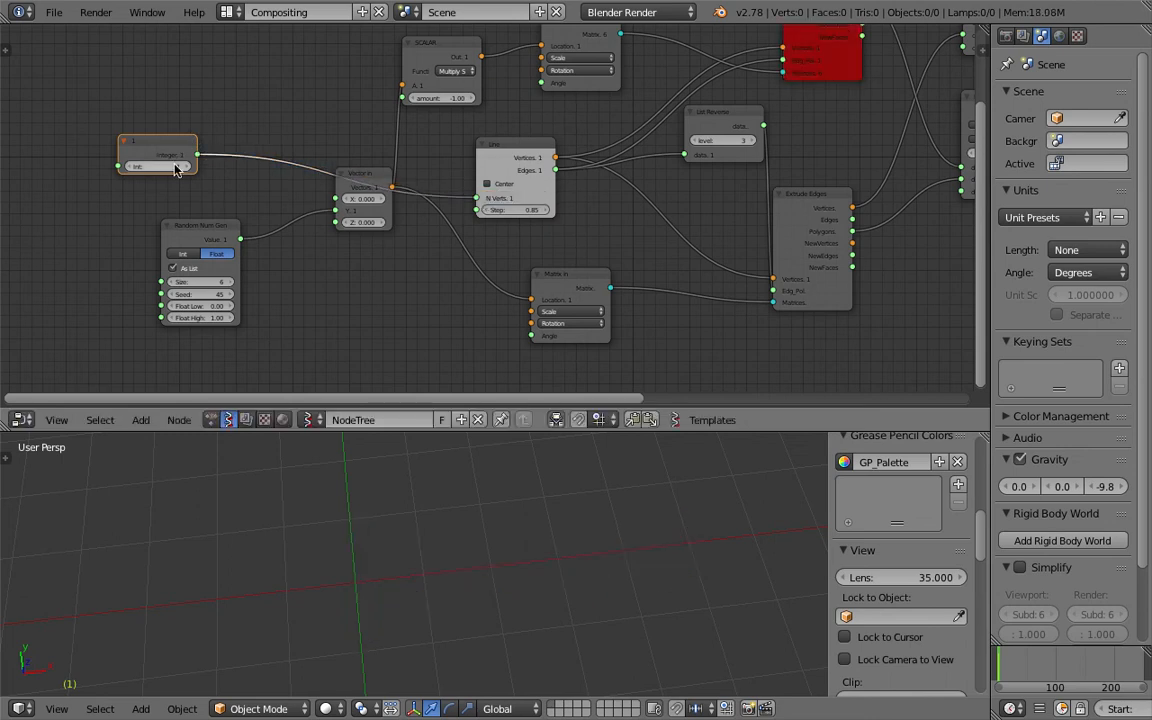
pyautogui.press('Return')
pyautogui.press('g')
pyautogui.click(182, 233)
pyautogui.moveTo(151, 189); pyautogui.dragTo(163, 282)
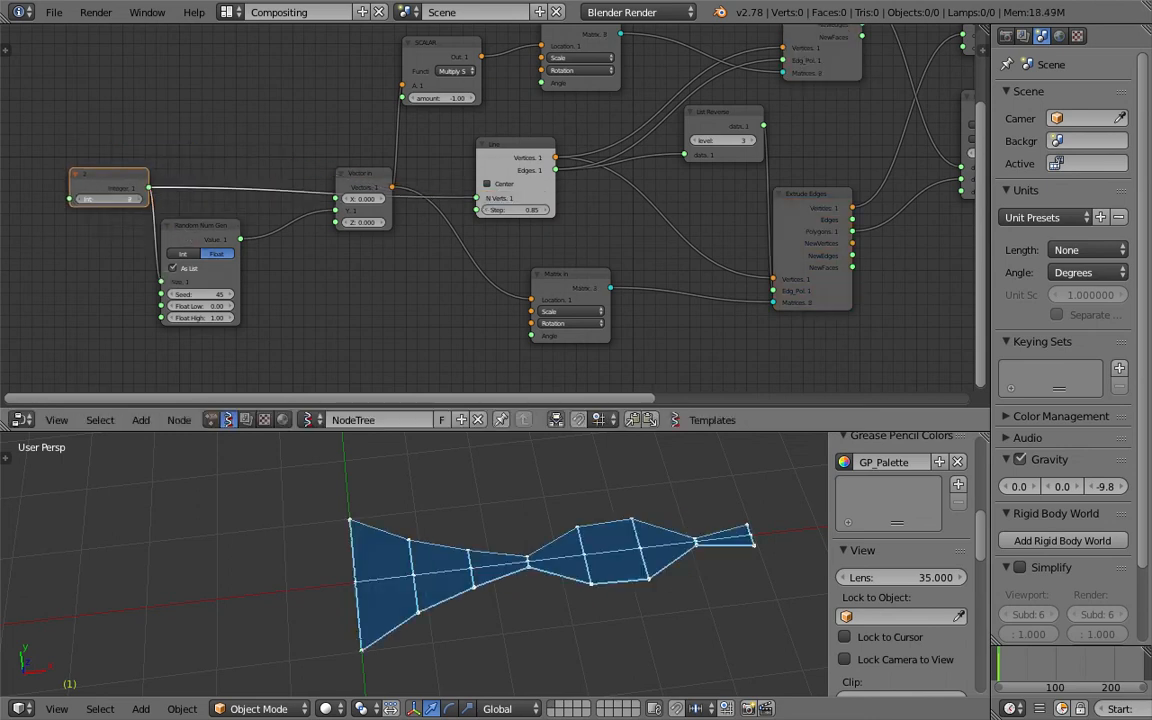
# Set the integer node to 12 and the Random Num Gen's Seed to 80
pyautogui.moveTo(112, 198); pyautogui.dragTo(107, 197)
pyautogui.scroll(-3, 486, 526)
pyautogui.keyDown('shift'); pyautogui.moveTo(488, 524); pyautogui.dragTo(415, 512, button='middle'); pyautogui.keyUp('shift')
pyautogui.scroll(2, 213, 284)
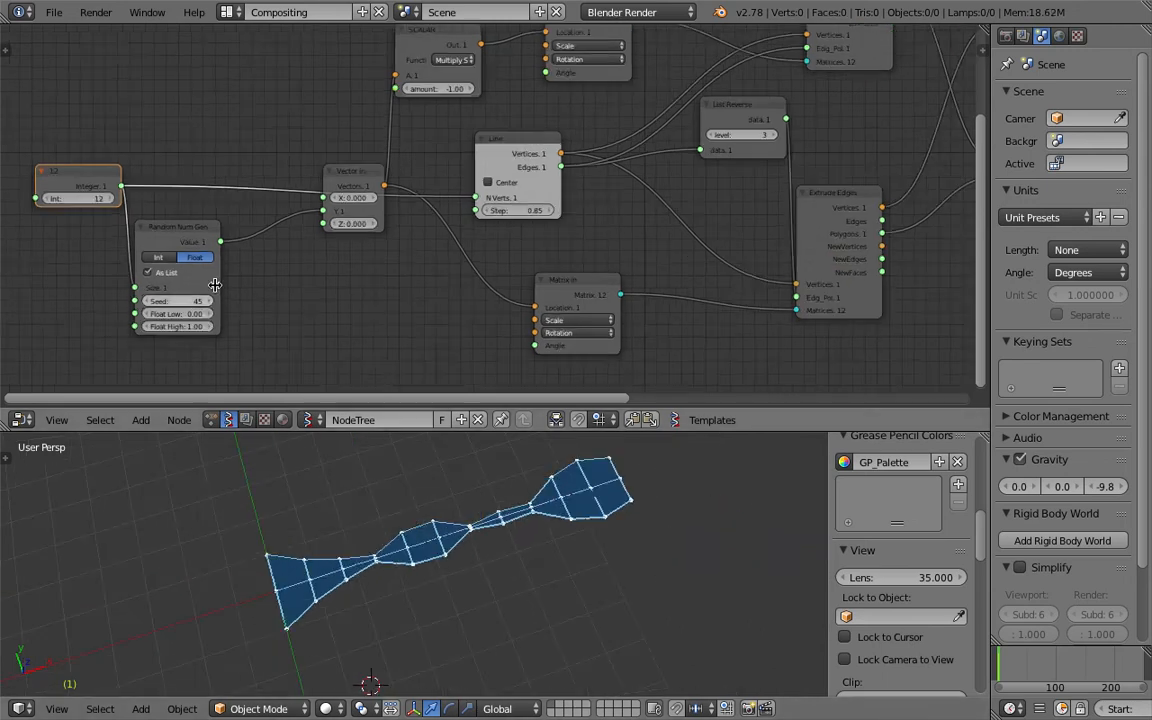
pyautogui.moveTo(165, 312); pyautogui.dragTo(205, 312)
# Enlarge the 3D viewport and look at the leaf mesh straight from the top
pyautogui.moveTo(428, 577); pyautogui.dragTo(537, 451, button='middle')
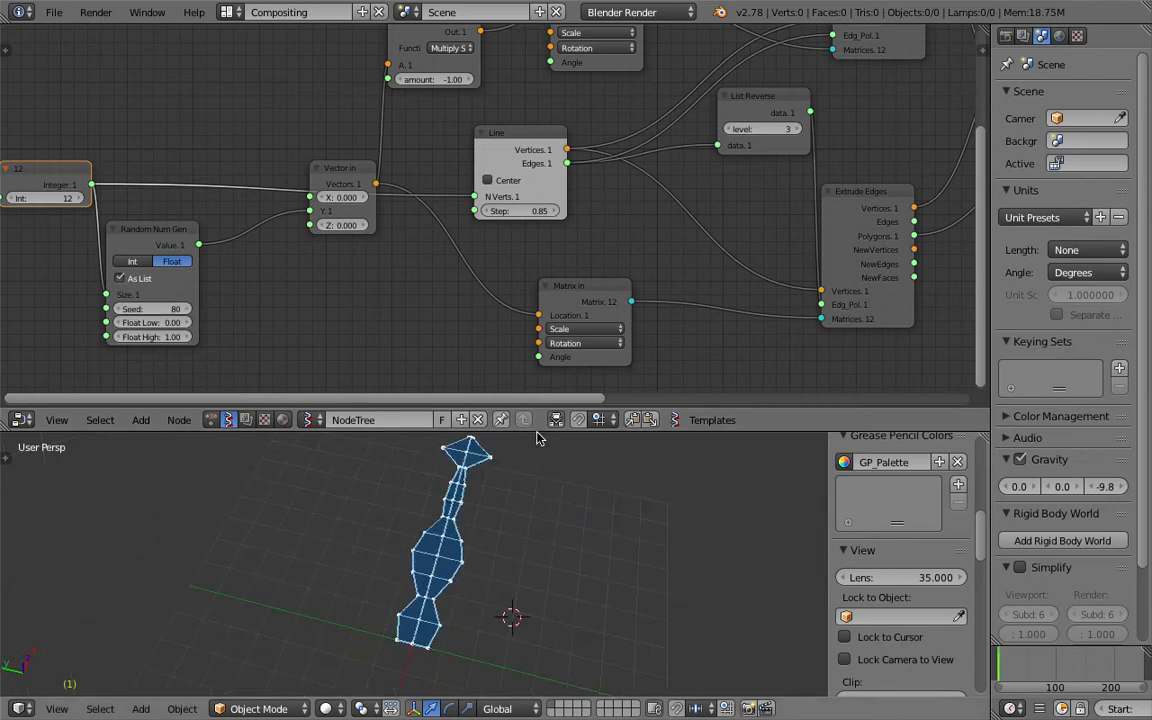
pyautogui.moveTo(536, 432); pyautogui.dragTo(536, 288)
pyautogui.moveTo(517, 432); pyautogui.dragTo(500, 520, button='middle')
pyautogui.click(57, 708)
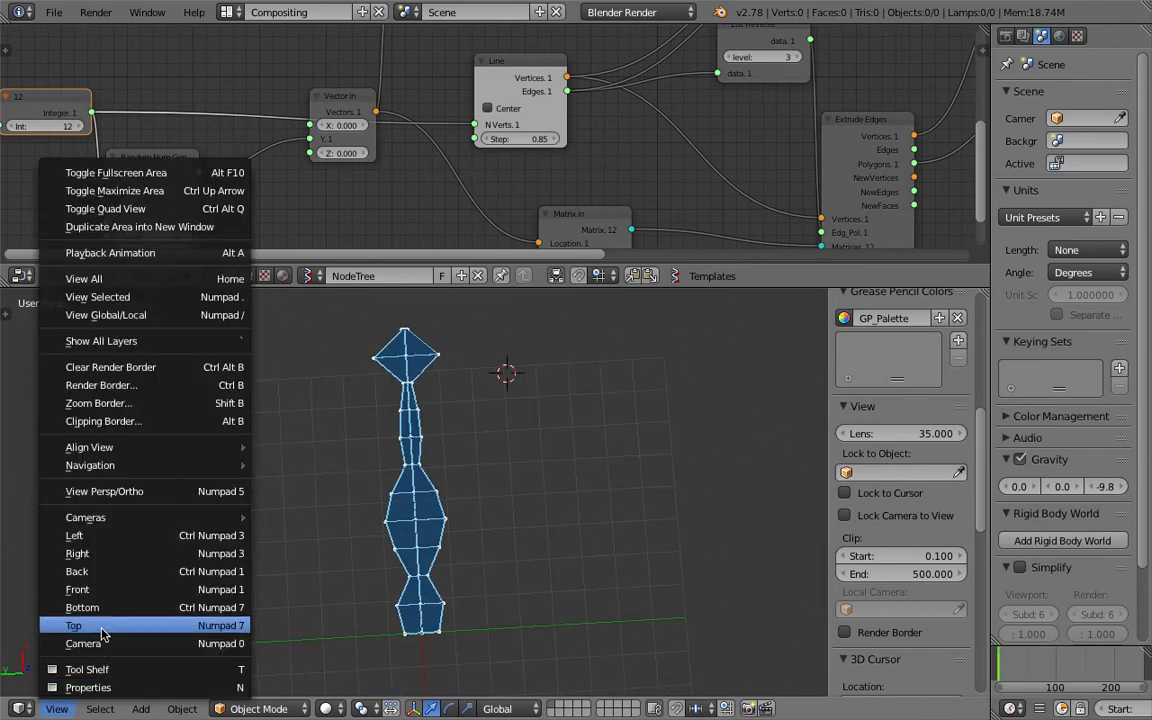
pyautogui.click(103, 626)
pyautogui.scroll(2, 403, 502)
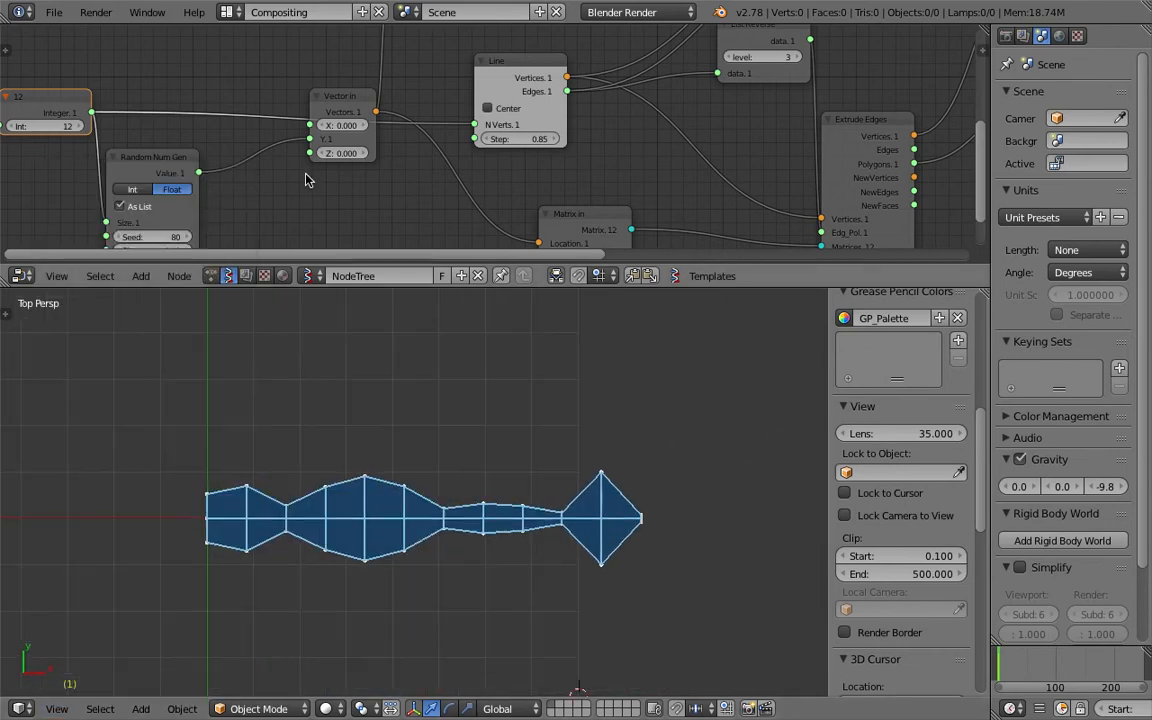
# Space out the integer and Random Num Gen nodes, set the Random Num Gen's Seed to 180, and save the file
pyautogui.moveTo(275, 160); pyautogui.dragTo(372, 172, button='middle')
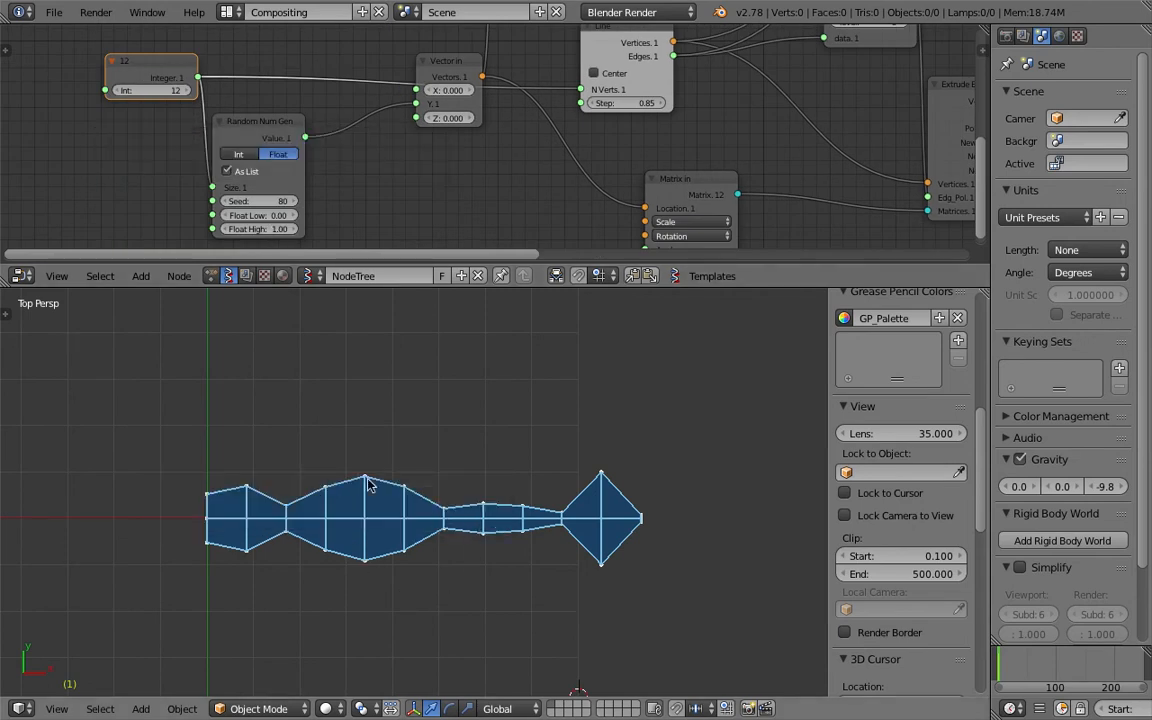
pyautogui.moveTo(159, 70); pyautogui.dragTo(130, 70)
pyautogui.moveTo(241, 189); pyautogui.dragTo(255, 193)
pyautogui.moveTo(257, 205); pyautogui.dragTo(299, 207)
pyautogui.hotkey('ctrl', 's')
pyautogui.click(455, 497)
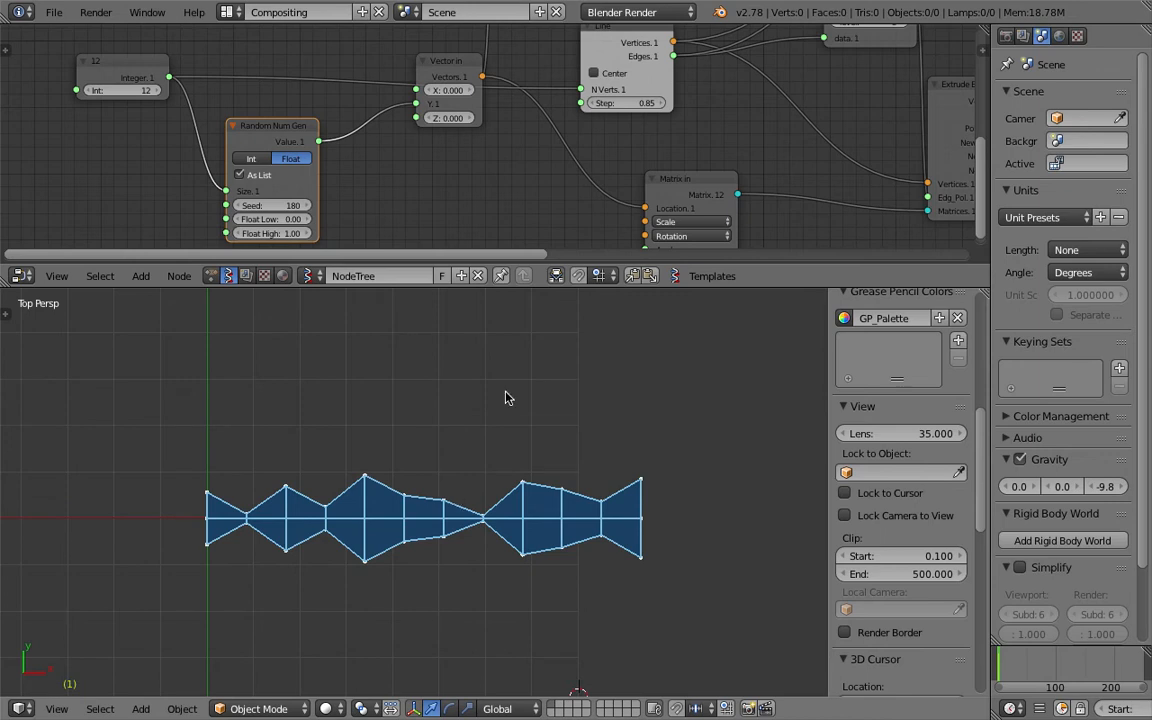
# Set the Random Num Gen's Float Low to 0.54 and Float High to 1.24, and try 17 in the integer node
pyautogui.moveTo(316, 166); pyautogui.dragTo(320, 153, button='middle')
pyautogui.hotkey('ctrl', 's')
pyautogui.click(319, 153)
pyautogui.moveTo(273, 223)
pyautogui.mouseDown()
pyautogui.moveTo(306, 223)
pyautogui.moveTo(278, 205)
pyautogui.moveTo(290, 205)
pyautogui.moveTo(281, 222)
pyautogui.mouseUp()
pyautogui.moveTo(152, 85); pyautogui.dragTo(162, 85)
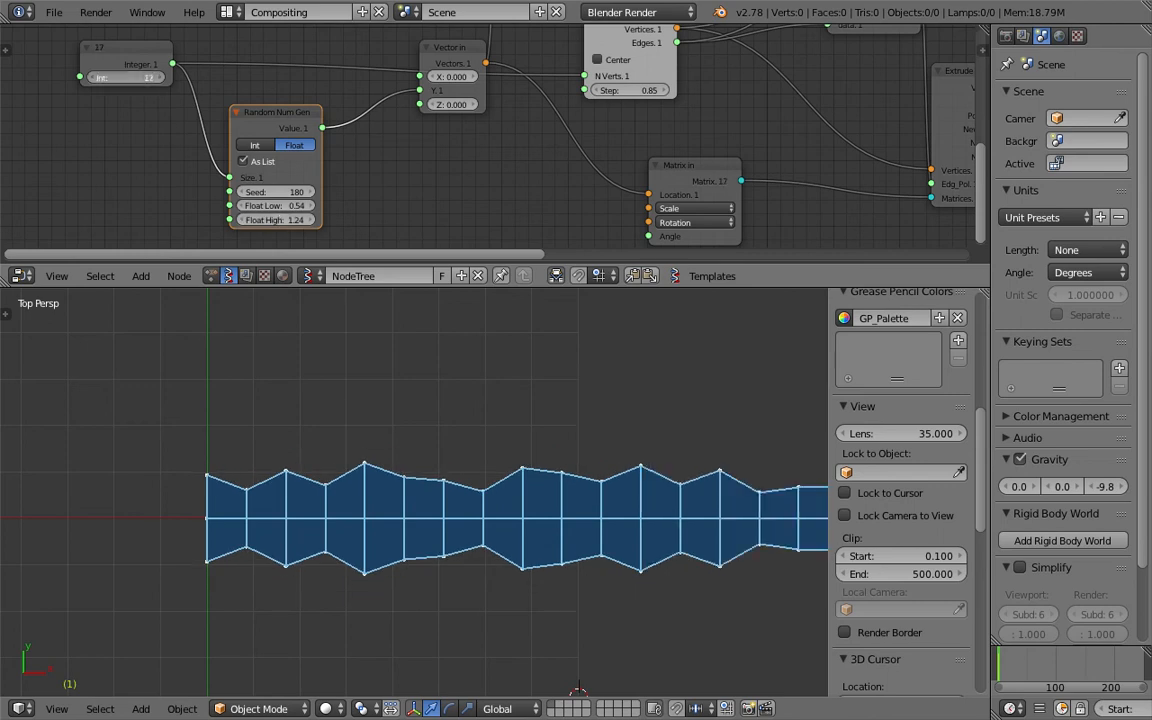
# Return the integer node to 12 and set the Random Num Gen's Seed to 251
pyautogui.hotkey('ctrl', 's')
pyautogui.click(321, 337)
pyautogui.moveTo(294, 188); pyautogui.dragTo(360, 188)
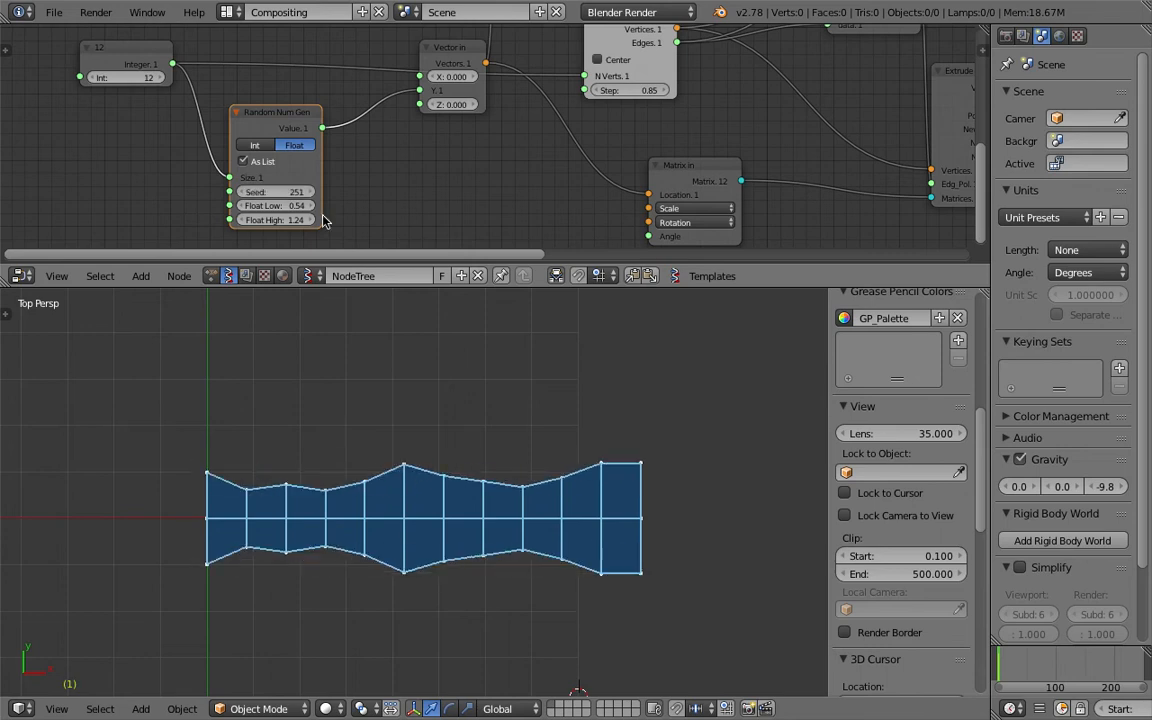
# Move the integer and Random Num Gen nodes farther from the Vector in node to make room between them
pyautogui.scroll(-1, 297, 190)
pyautogui.moveTo(303, 123); pyautogui.dragTo(286, 115)
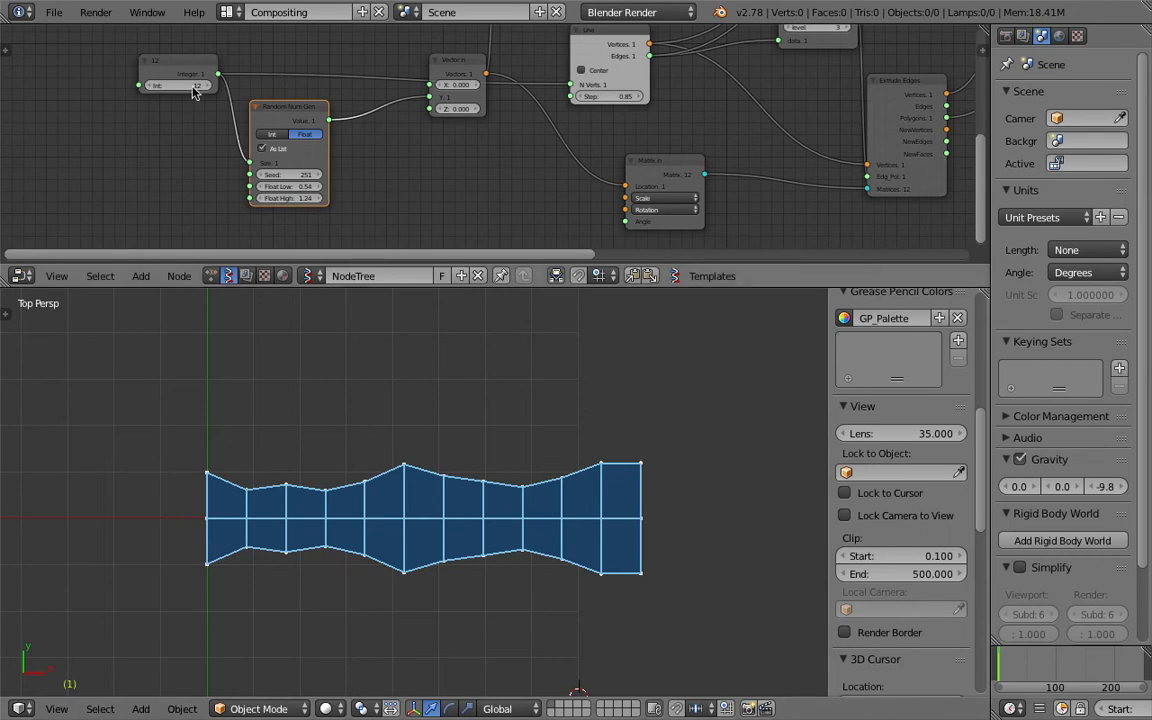
pyautogui.moveTo(160, 58); pyautogui.dragTo(112, 46)
pyautogui.moveTo(291, 115); pyautogui.dragTo(224, 108)
# Try adding a Vector Noise MK2 node beside the Random Num Gen node
pyautogui.hotkey('shift', 'a')
pyautogui.click(344, 156)
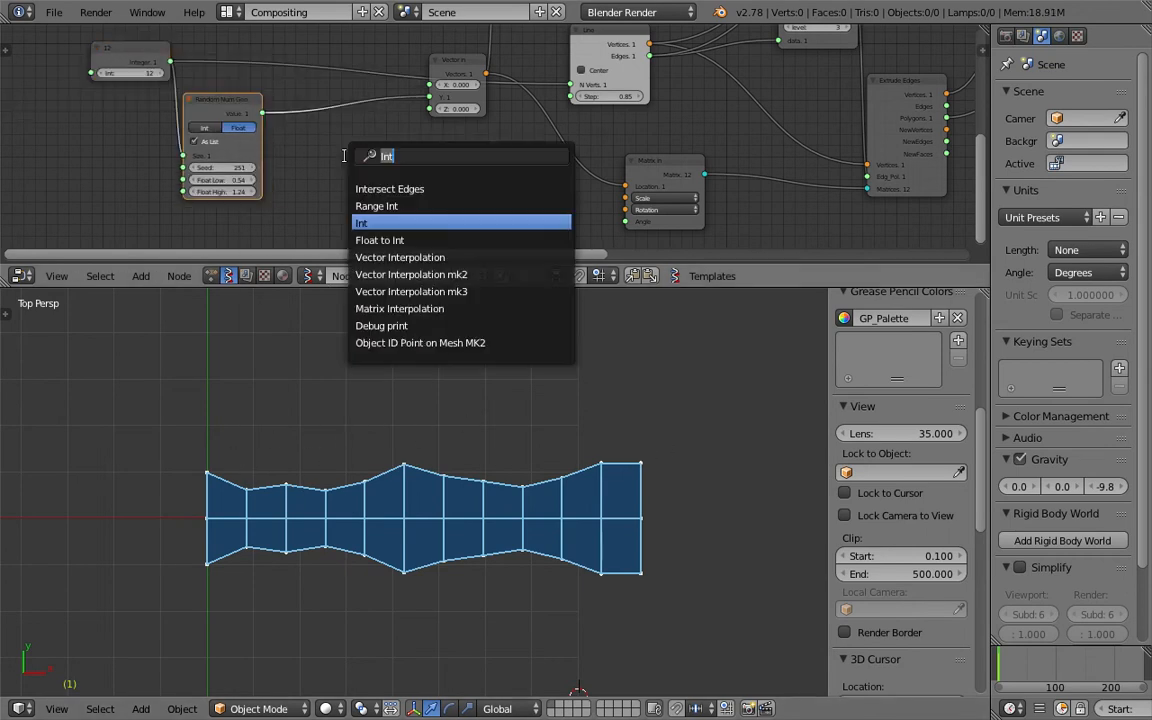
pyautogui.write('vector noi')
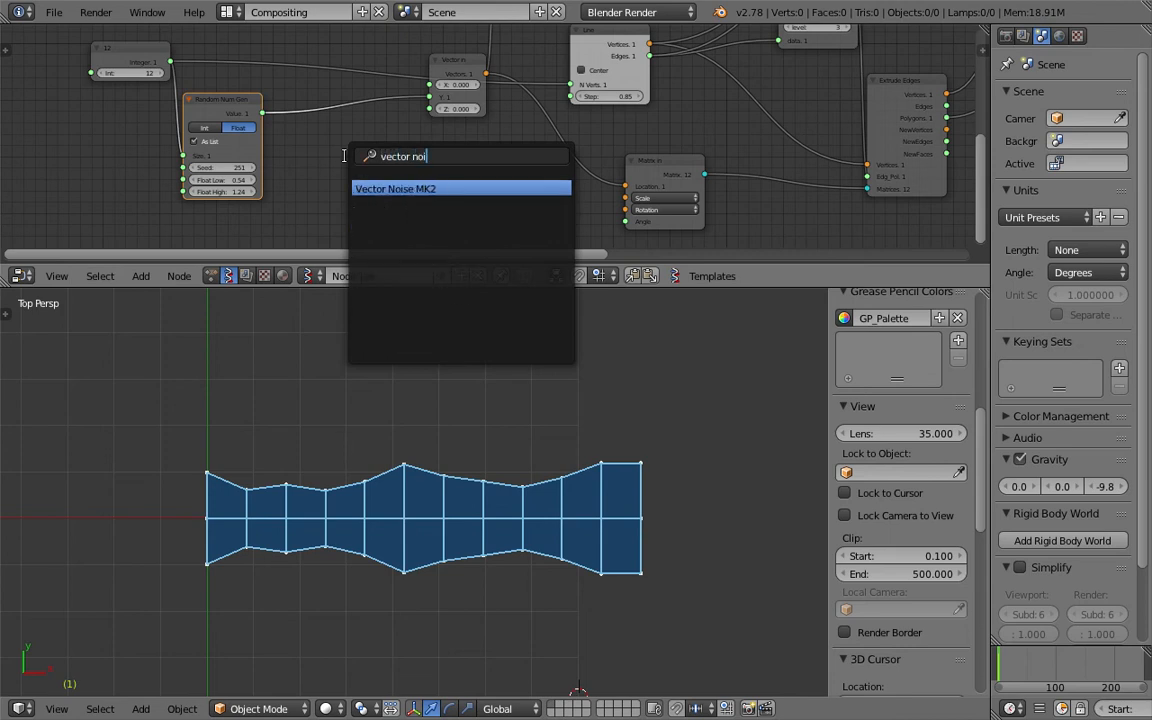
pyautogui.press('Return')
pyautogui.click(343, 156)
pyautogui.hotkey('ctrl', 's')
pyautogui.click(343, 156)
# Enlarge the node editor and add an Easing 0..1 node between the Random Num Gen and Matrix in nodes
pyautogui.moveTo(404, 293); pyautogui.dragTo(404, 368)
pyautogui.hotkey('shift', 'a')
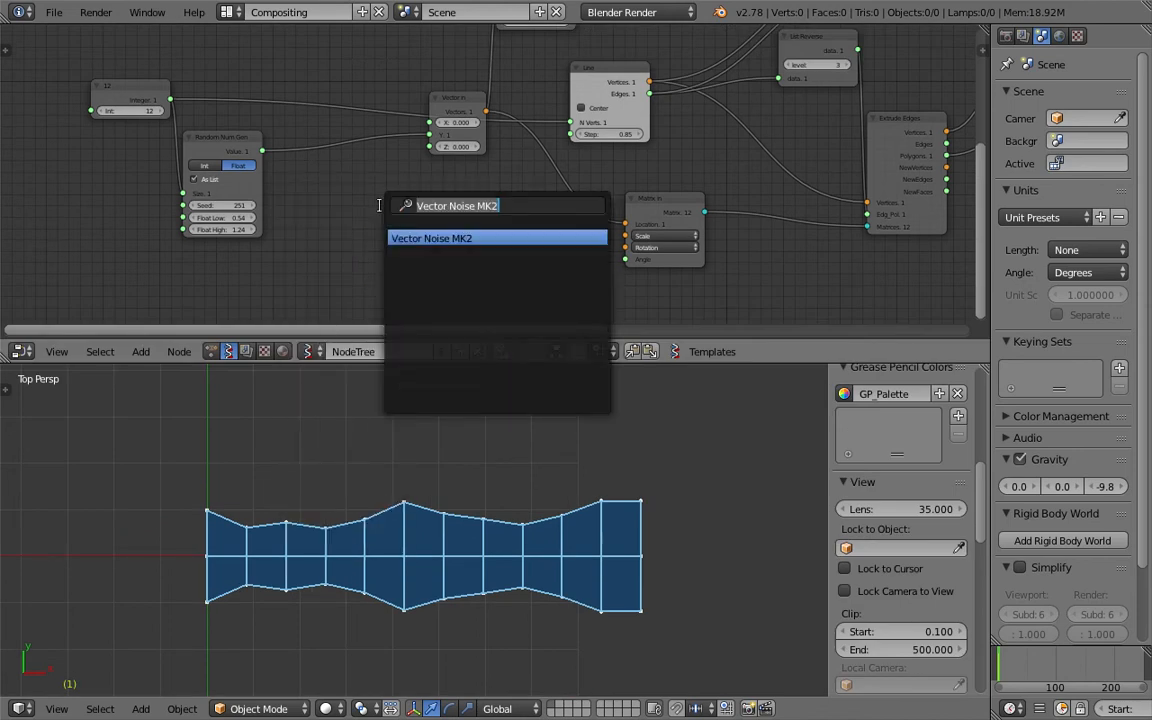
pyautogui.write('sinea')
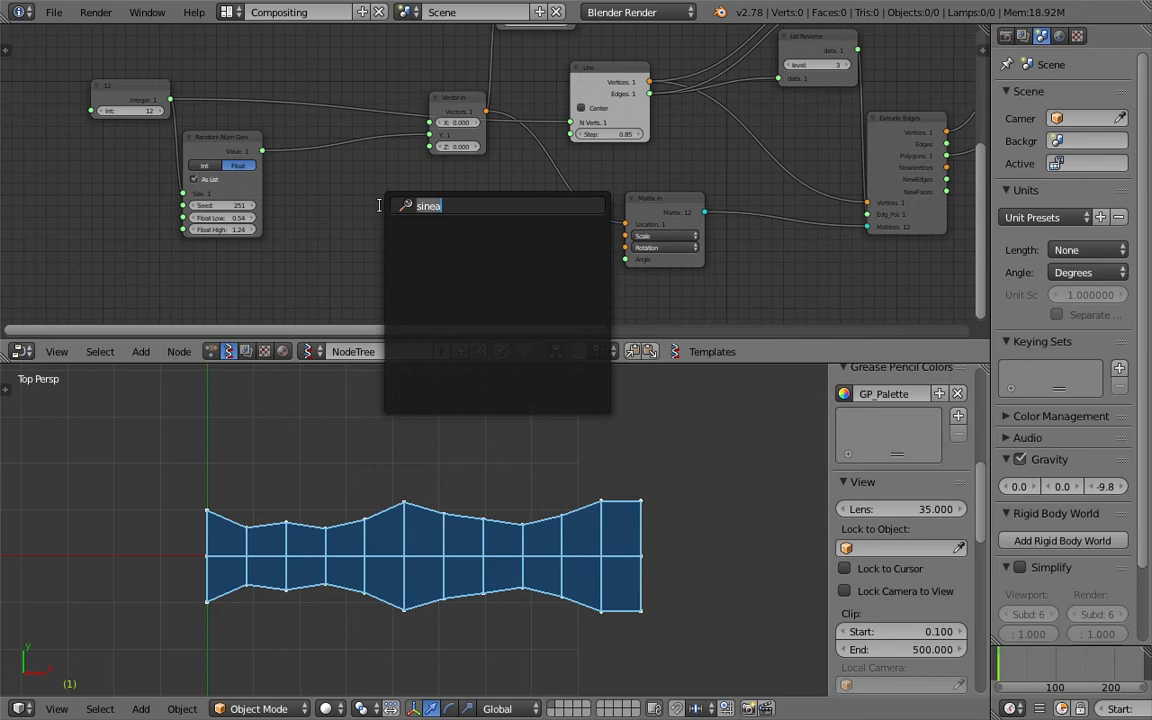
pyautogui.press('BackSpace')
pyautogui.write('eas')
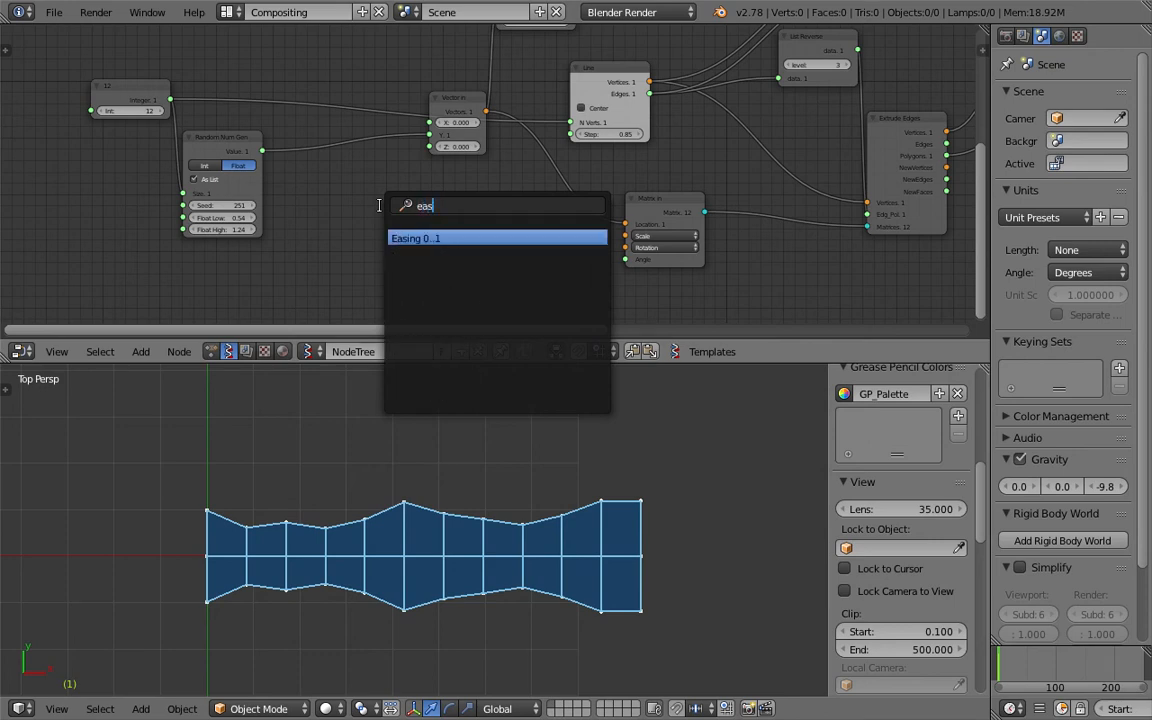
pyautogui.press('Return')
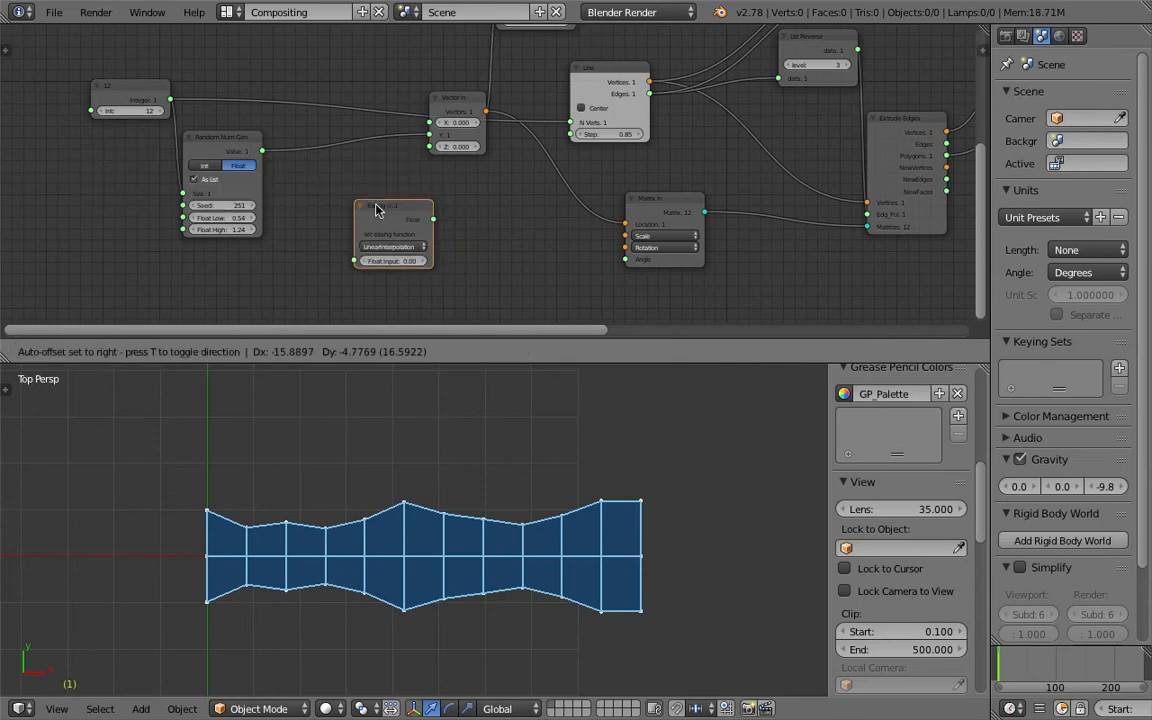
pyautogui.click(331, 208)
# Spread out the Vector in, Easing, integer and Random Num Gen nodes to free up space
pyautogui.moveTo(447, 107); pyautogui.dragTo(463, 153)
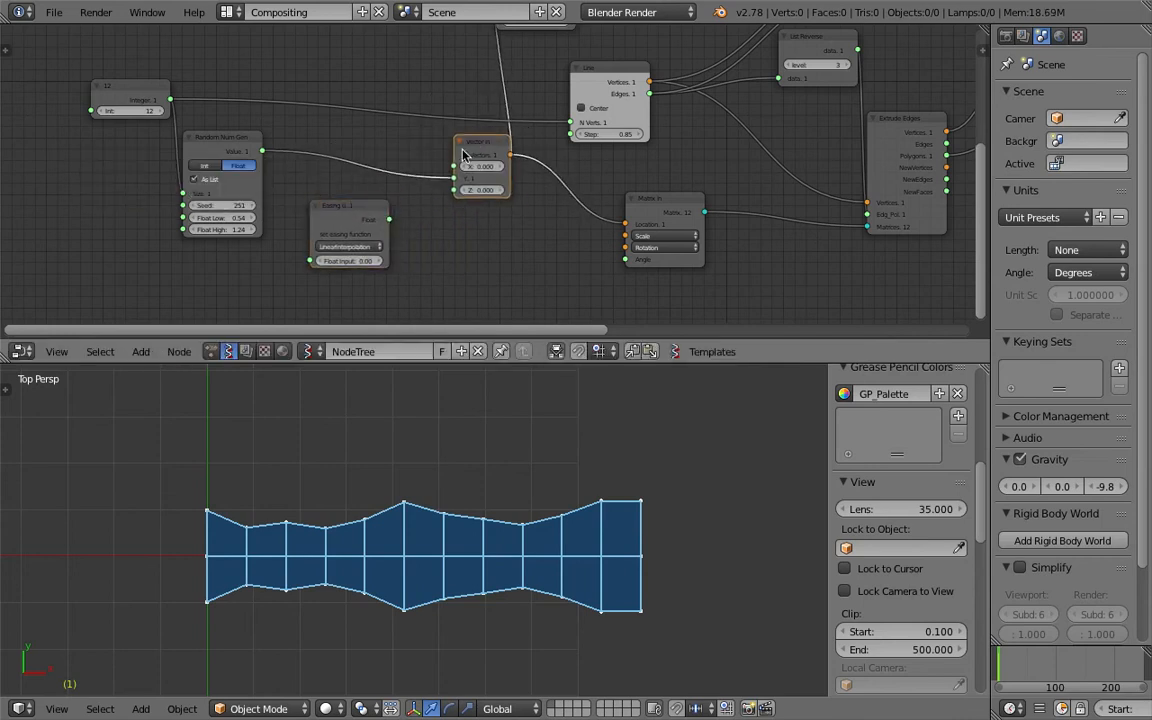
pyautogui.moveTo(392, 206); pyautogui.dragTo(371, 215)
pyautogui.scroll(2, 455, 185)
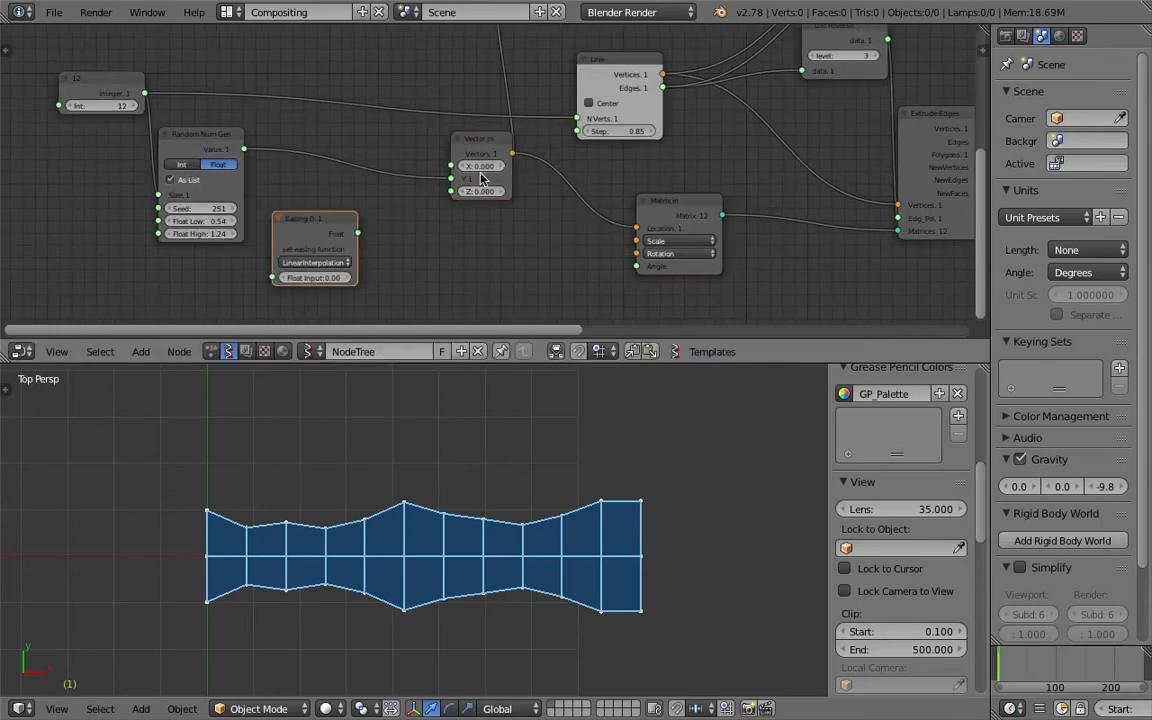
pyautogui.press('Home')
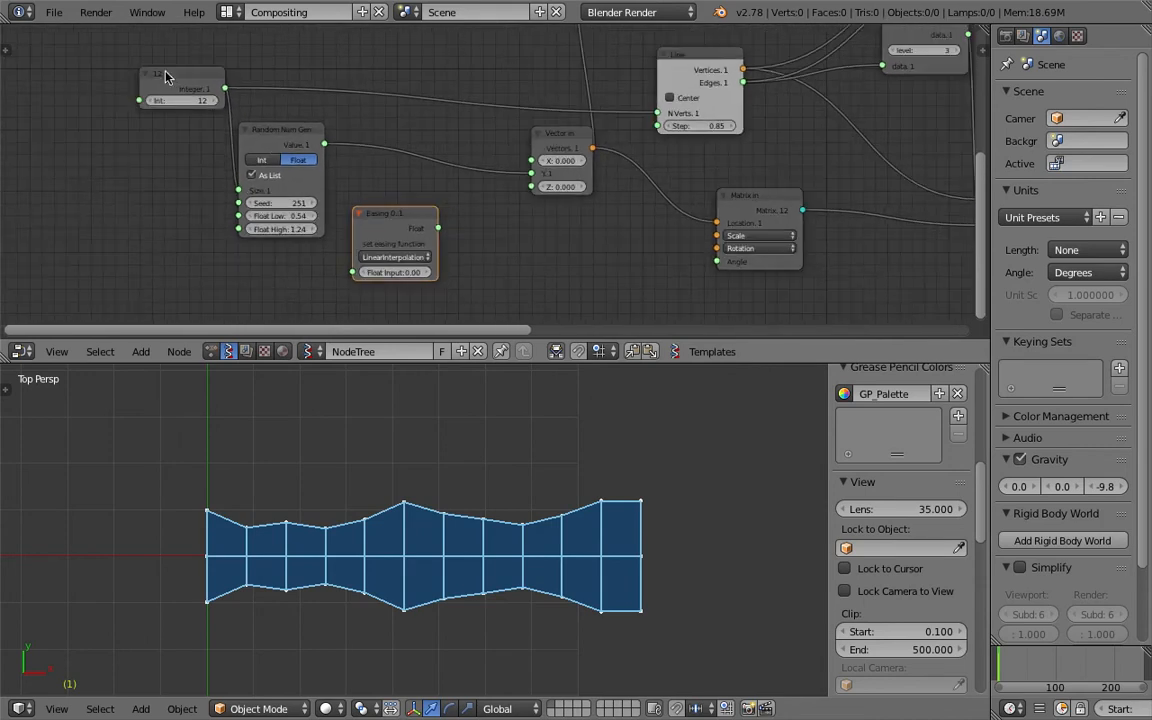
pyautogui.moveTo(166, 77); pyautogui.dragTo(98, 61)
pyautogui.moveTo(250, 125); pyautogui.dragTo(235, 104)
# Cut the link from the Random Num Gen to the Vector in node's Y, and stack the Easing node beneath the Random Num Gen
pyautogui.keyDown('ctrl'); pyautogui.moveTo(348, 121); pyautogui.dragTo(356, 142, button='right'); pyautogui.keyUp('ctrl')
pyautogui.moveTo(380, 222); pyautogui.dragTo(257, 246)
pyautogui.scroll(-1, 240, 200)
pyautogui.moveTo(160, 70); pyautogui.dragTo(101, 72)
pyautogui.moveTo(276, 127); pyautogui.dragTo(288, 137)
pyautogui.moveTo(266, 262); pyautogui.dragTo(276, 265)
pyautogui.moveTo(276, 265); pyautogui.dragTo(324, 256, button='middle')
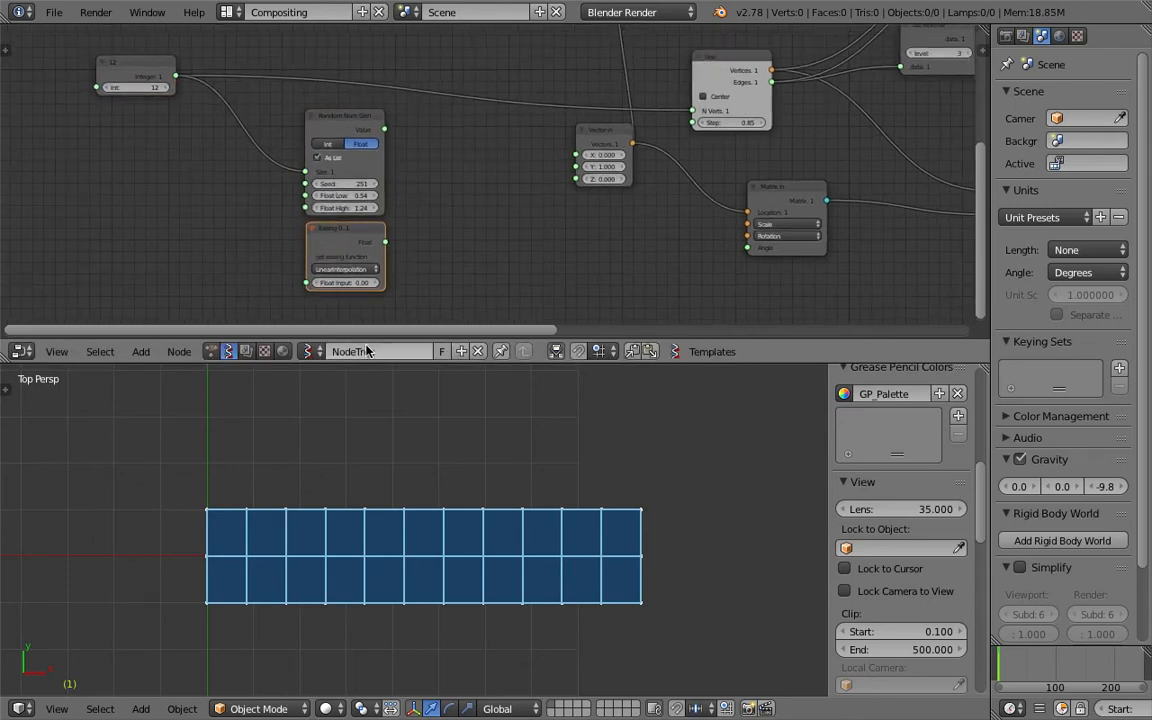
# Give the node editor more height, save over the current file, and shift the Easing node slightly lower
pyautogui.moveTo(352, 363); pyautogui.dragTo(345, 403)
pyautogui.hotkey('ctrl', 's')
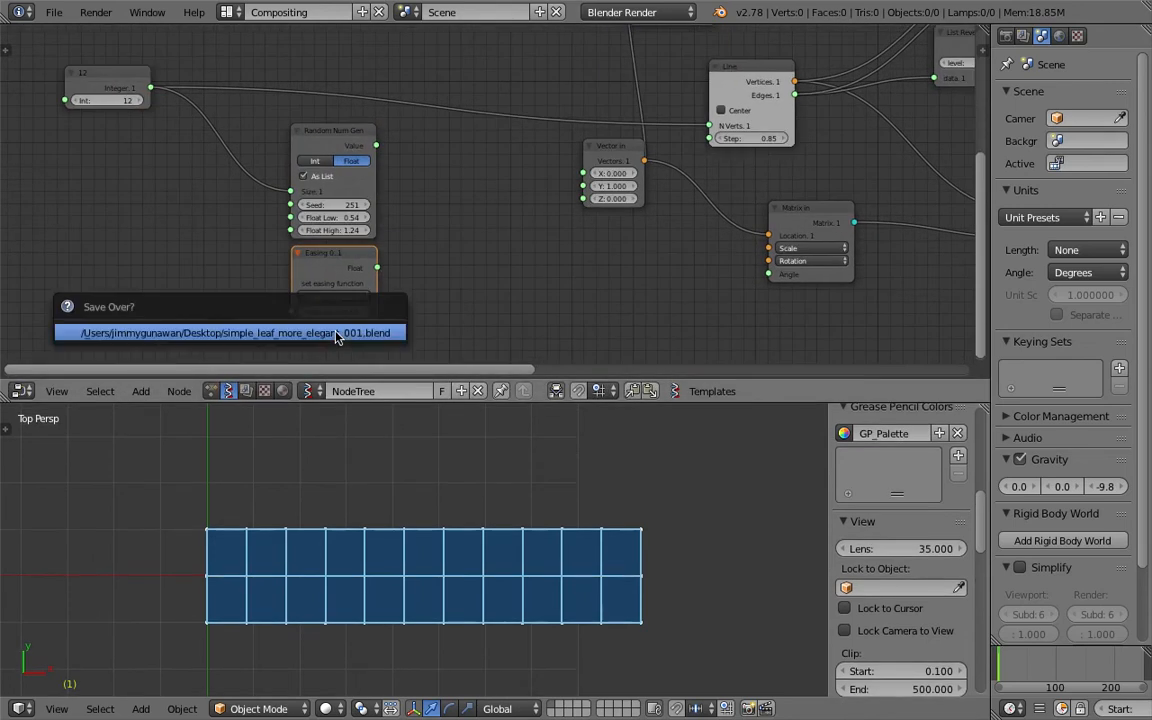
pyautogui.click(336, 330)
pyautogui.scroll(2, 334, 322)
pyautogui.moveTo(323, 270); pyautogui.dragTo(367, 264, button='middle')
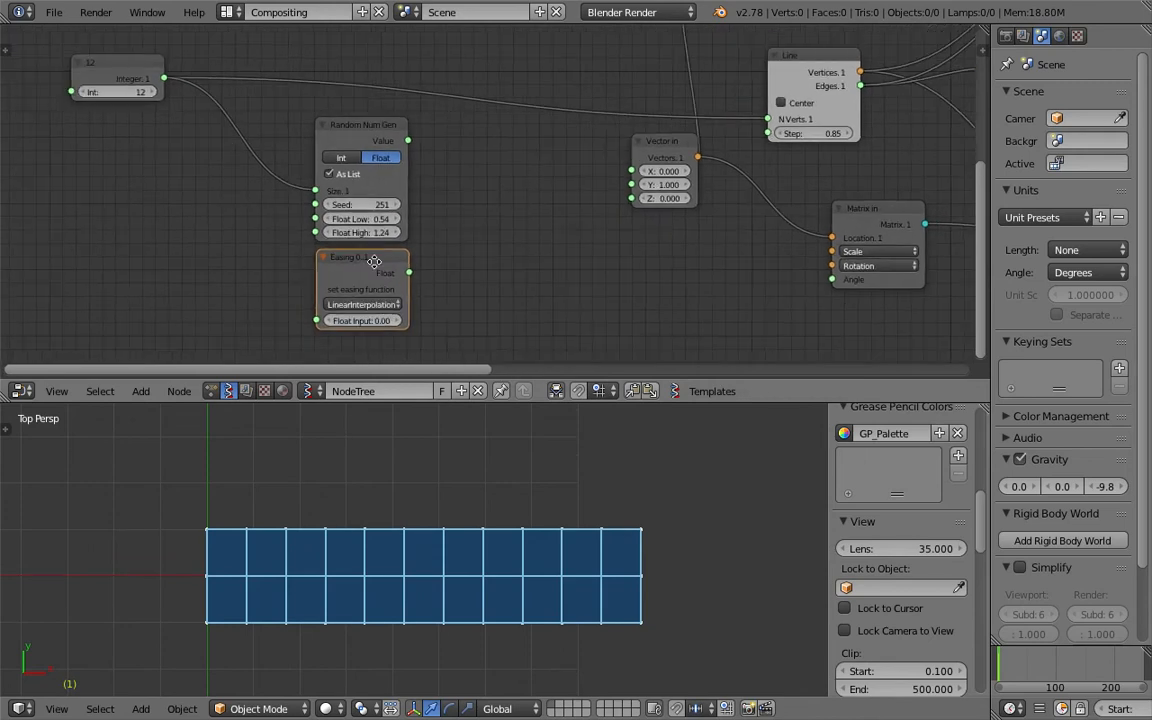
pyautogui.moveTo(367, 264); pyautogui.dragTo(361, 274)
pyautogui.moveTo(361, 274); pyautogui.dragTo(361, 237, button='middle')
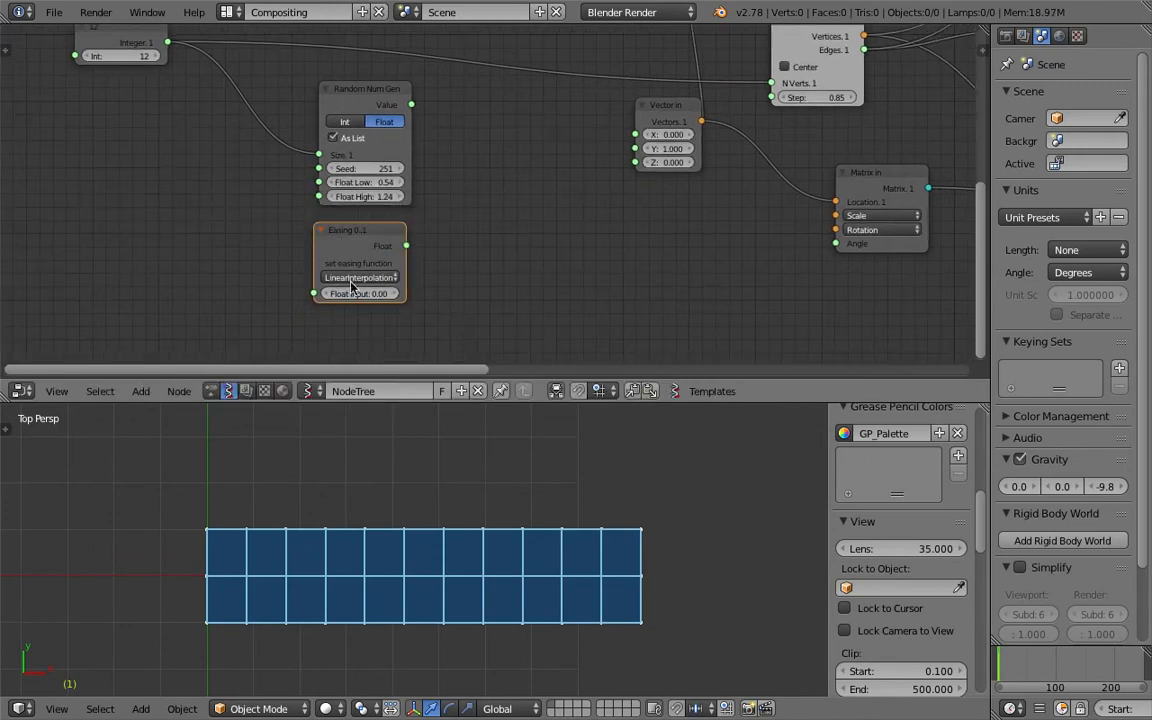
# Add a Math node with the Sine function and place it below the Easing node
pyautogui.moveTo(345, 283); pyautogui.dragTo(459, 206, button='middle')
pyautogui.press('space')
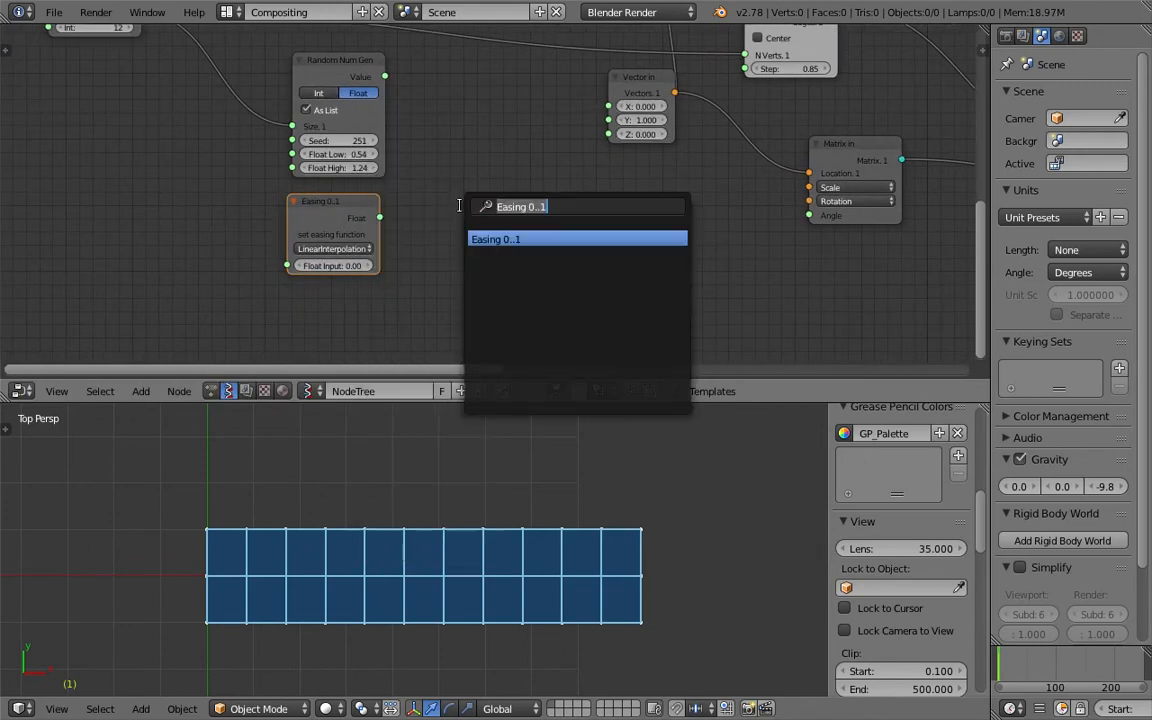
pyautogui.write('math')
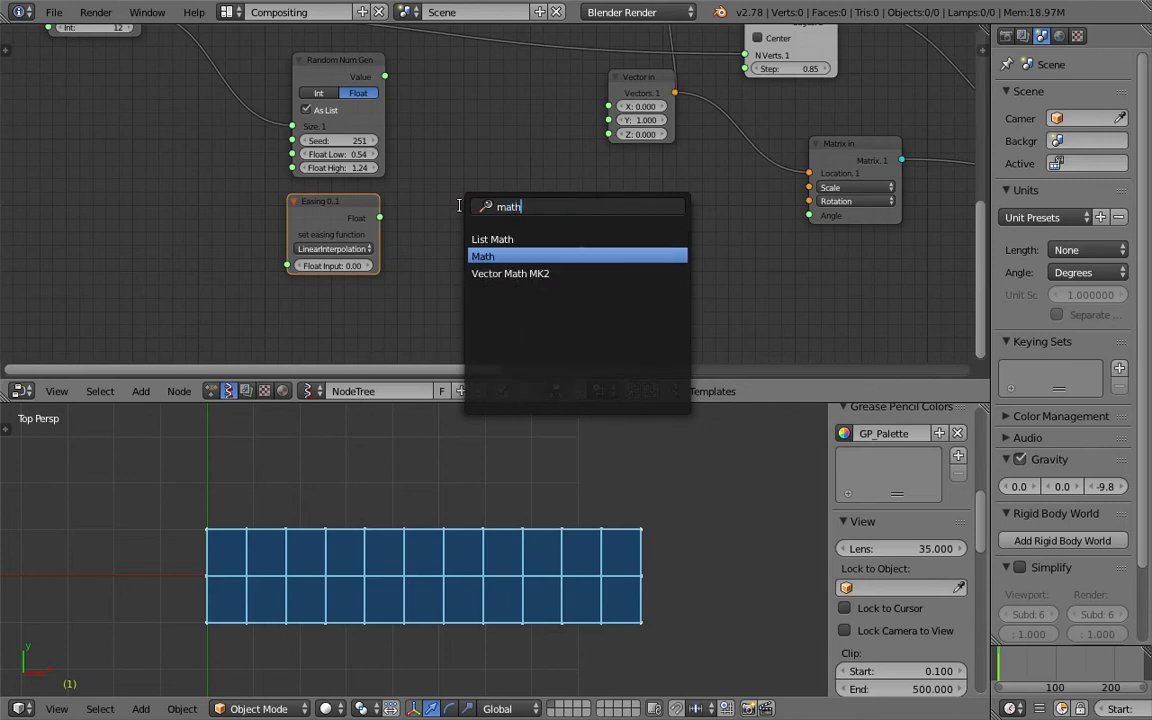
pyautogui.press('Return')
pyautogui.click(476, 224)
pyautogui.moveTo(500, 216); pyautogui.dragTo(320, 306)
# Add a Range Float node before the Easing node and set it to Count mode
pyautogui.scroll(-2, 266, 180)
pyautogui.moveTo(266, 182); pyautogui.dragTo(268, 188, button='middle')
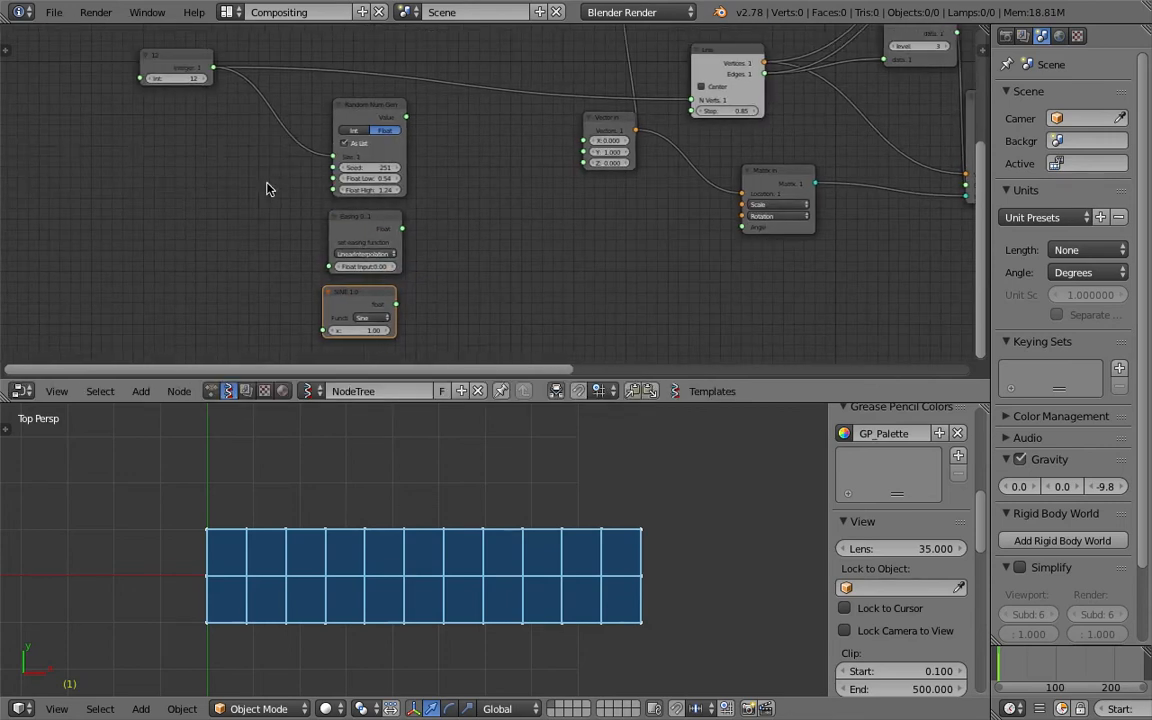
pyautogui.hotkey('shift', 'a')
pyautogui.click(208, 195)
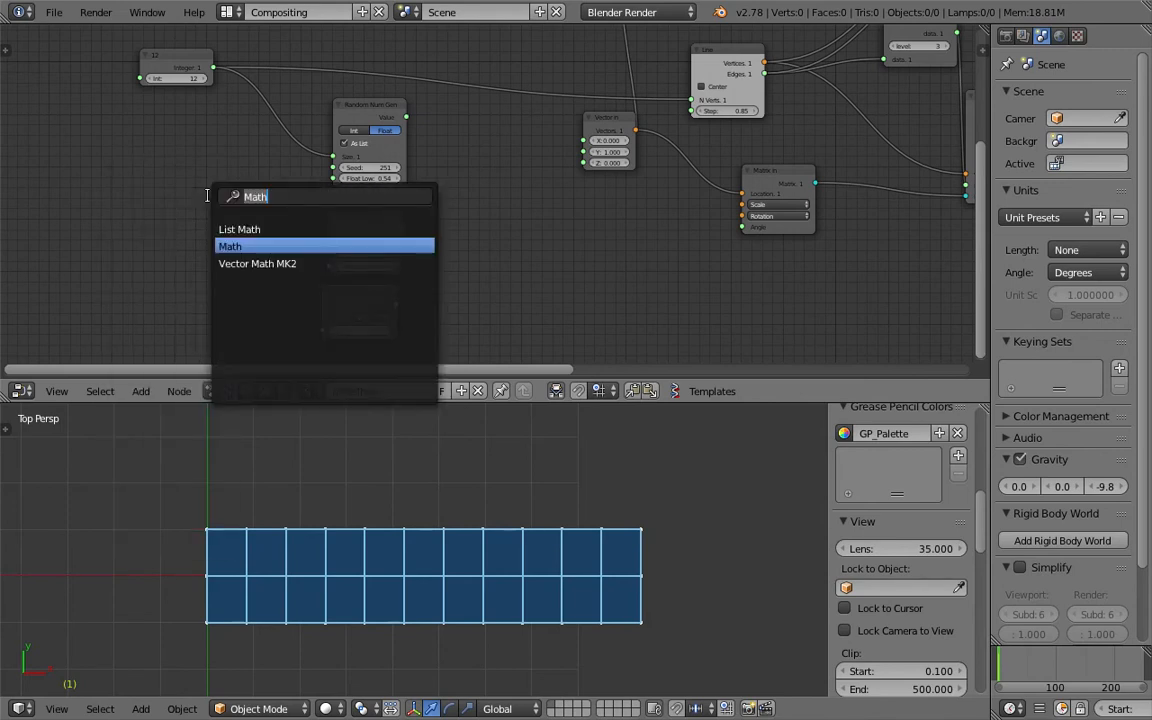
pyautogui.write('rang')
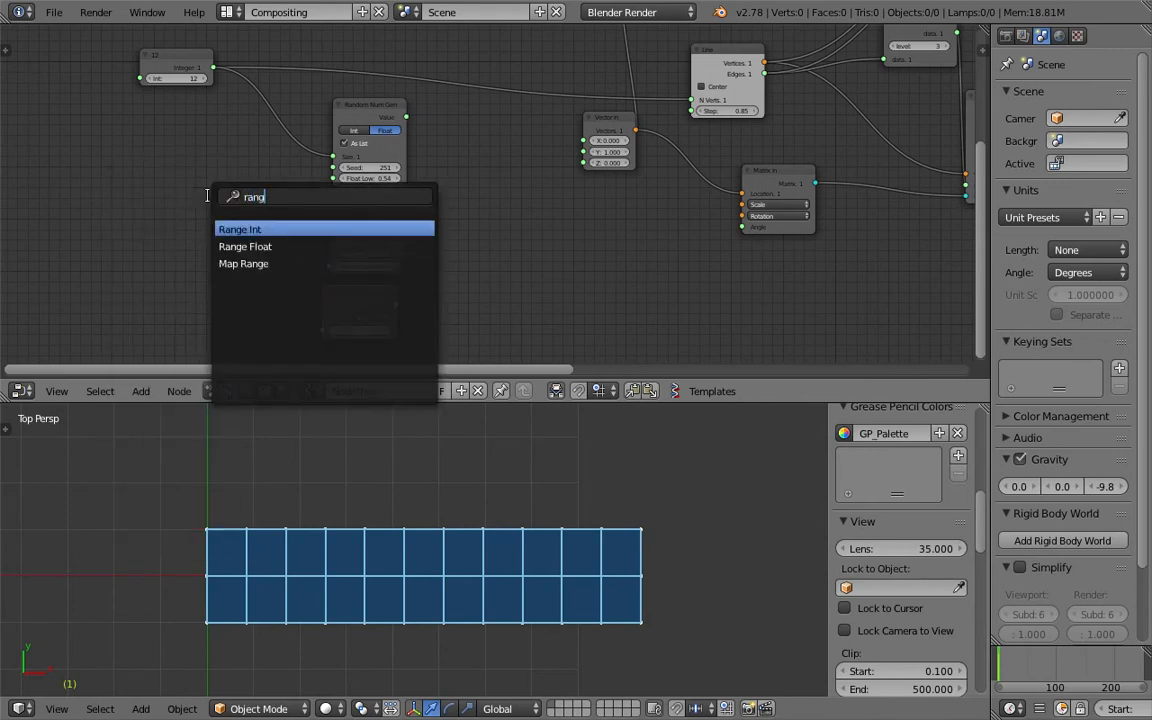
pyautogui.press('Down')
pyautogui.press('Return')
pyautogui.click(197, 199)
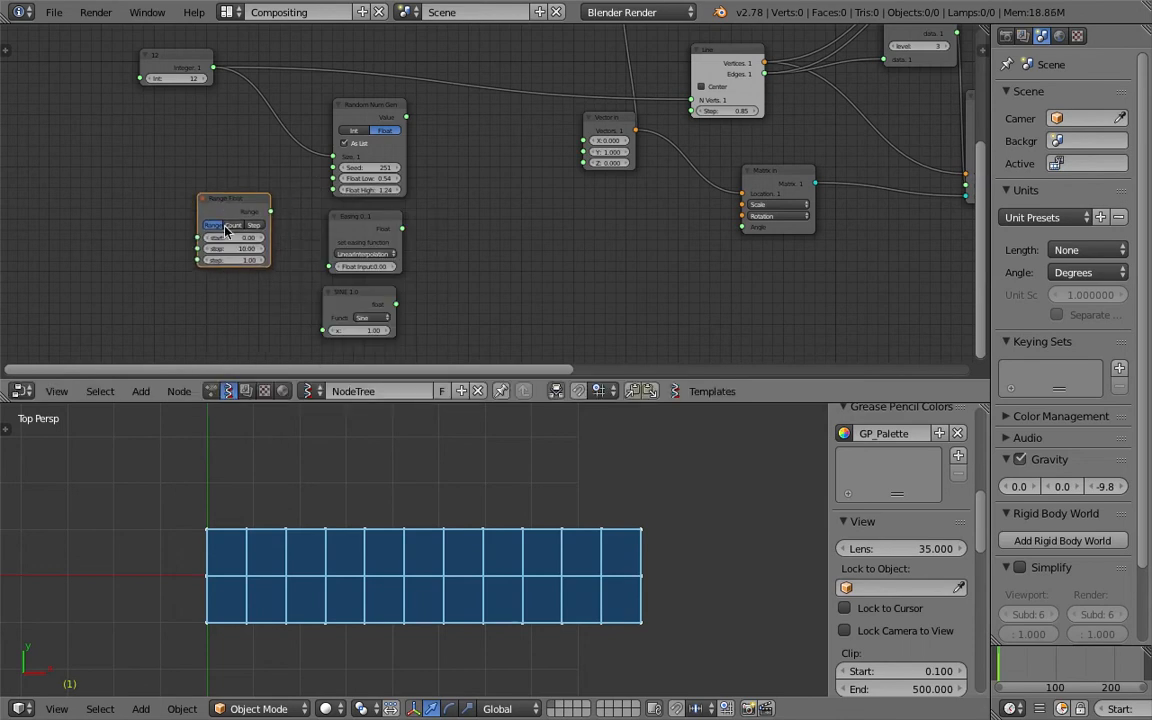
pyautogui.moveTo(250, 214); pyautogui.dragTo(232, 224)
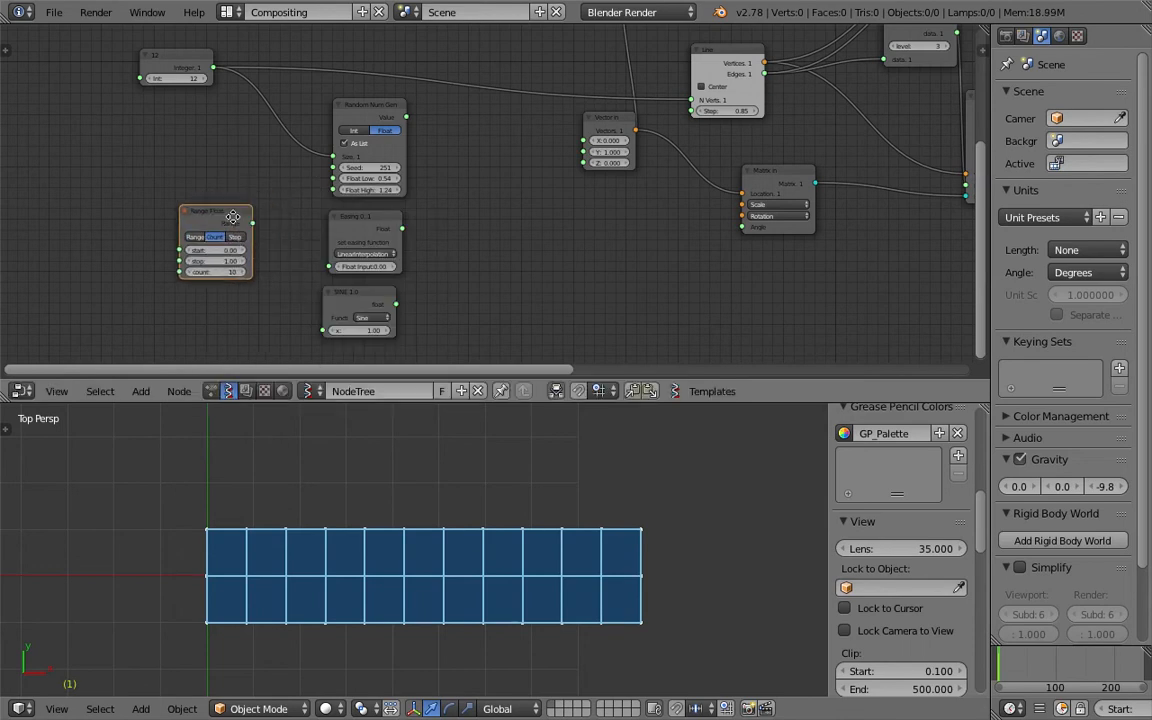
# Enlarge the node editor further and line up the Sine node beneath the Easing node
pyautogui.scroll(1, 350, 335)
pyautogui.moveTo(378, 402); pyautogui.dragTo(378, 508)
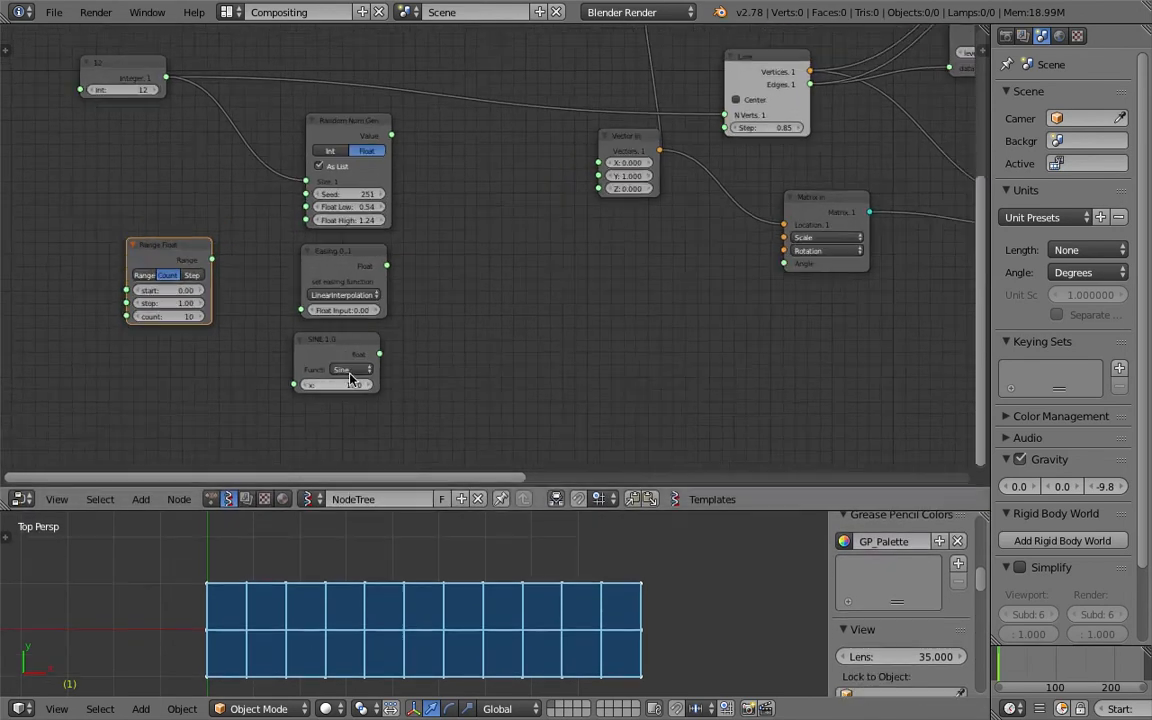
pyautogui.scroll(1, 190, 265)
pyautogui.moveTo(192, 264); pyautogui.dragTo(250, 380)
pyautogui.moveTo(325, 353); pyautogui.dragTo(348, 348)
pyautogui.moveTo(395, 300); pyautogui.dragTo(398, 293, button='middle')
pyautogui.click(340, 250)
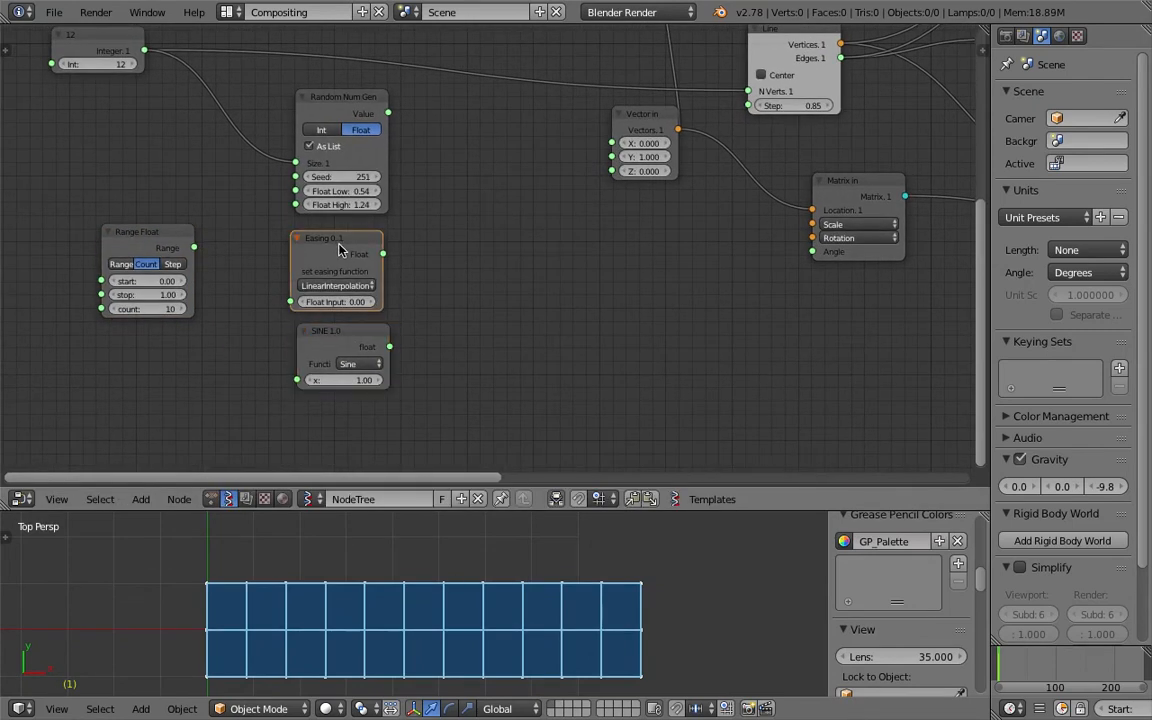
# Add a Stethoscope node fed by the Range Float's Range output, and set the Range Float's count to 11
pyautogui.hotkey('shift', 'a')
pyautogui.write('stet')
pyautogui.press('Return')
pyautogui.click(488, 286)
pyautogui.moveTo(193, 247); pyautogui.dragTo(489, 320)
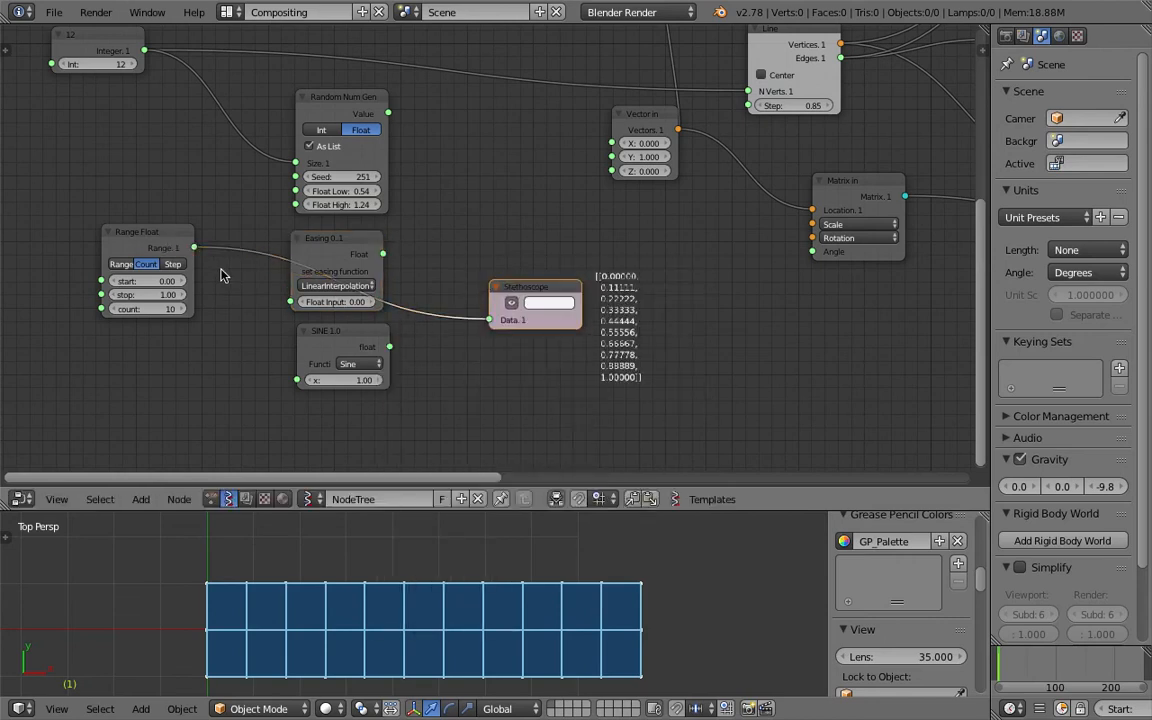
pyautogui.scroll(2, 573, 287)
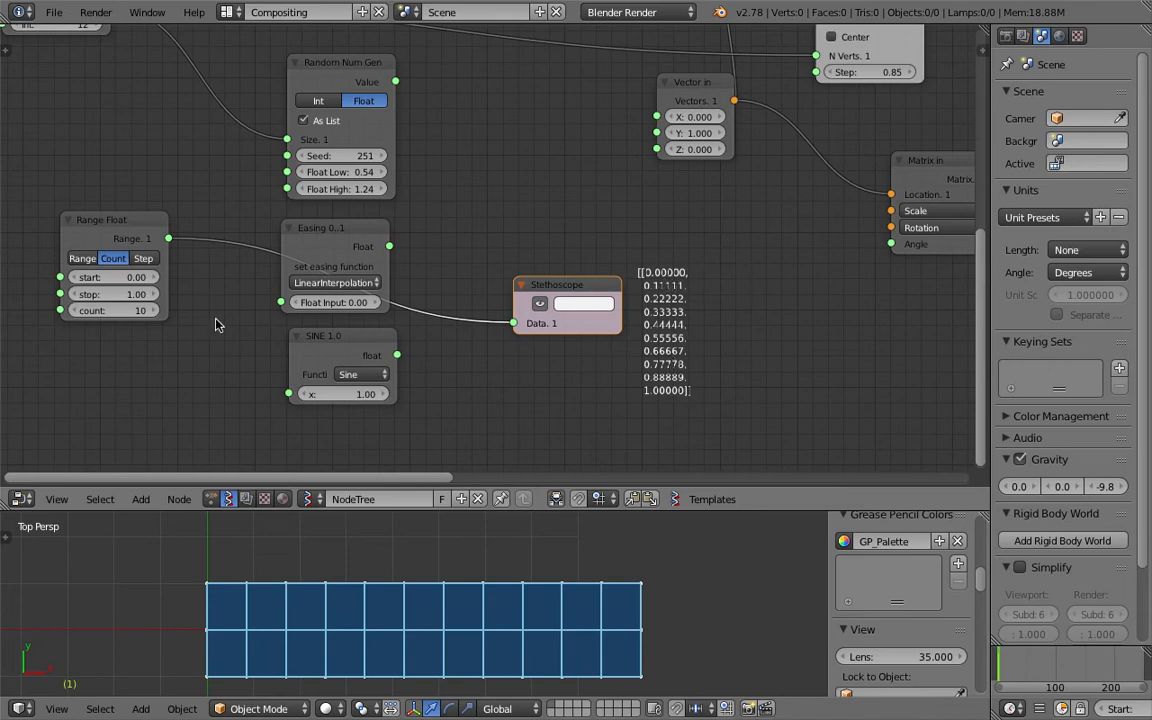
pyautogui.moveTo(123, 310)
pyautogui.mouseDown()
pyautogui.moveTo(148, 310)
pyautogui.moveTo(98, 310)
pyautogui.moveTo(130, 310)
pyautogui.mouseUp()
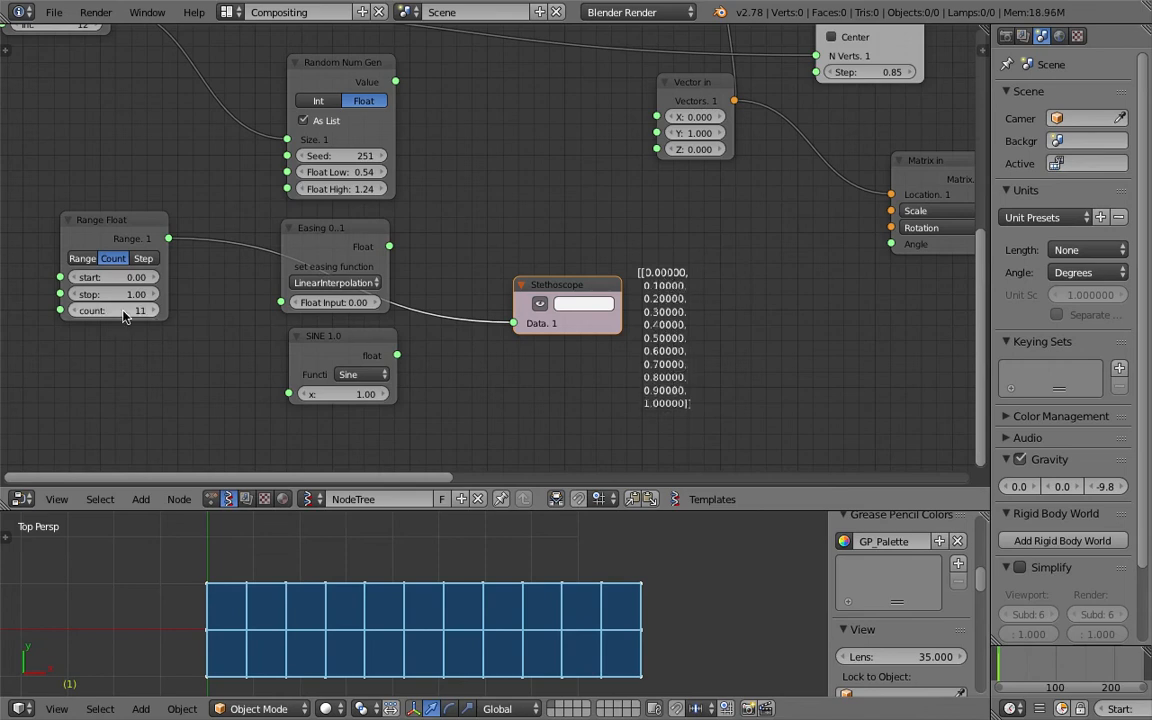
# Drive the Range Float's count from the integer node's output and save the file
pyautogui.scroll(-2, 126, 308)
pyautogui.moveTo(167, 195); pyautogui.dragTo(203, 211, button='middle')
pyautogui.moveTo(152, 63); pyautogui.dragTo(159, 317)
pyautogui.moveTo(92, 74); pyautogui.dragTo(98, 104)
pyautogui.hotkey('ctrl', 'j')
pyautogui.hotkey('ctrl', 's')
pyautogui.click(100, 104)
pyautogui.click(386, 341)
# Delete the Stethoscope node and add a Stethoscope MK2 node in its place
pyautogui.moveTo(547, 274); pyautogui.dragTo(536, 250, button='middle')
pyautogui.click(565, 271)
pyautogui.press('x')
pyautogui.hotkey('alt', 'space')
pyautogui.write('ste')
pyautogui.press('Down')
pyautogui.press('Return')
pyautogui.click(519, 247)
pyautogui.hotkey('ctrl', 's')
pyautogui.click(519, 247)
# Connect the Range Float's Range output to the Stethoscope MK2 and switch it to graphical display
pyautogui.moveTo(244, 231); pyautogui.dragTo(518, 347)
pyautogui.scroll(2, 628, 289)
pyautogui.click(586, 280)
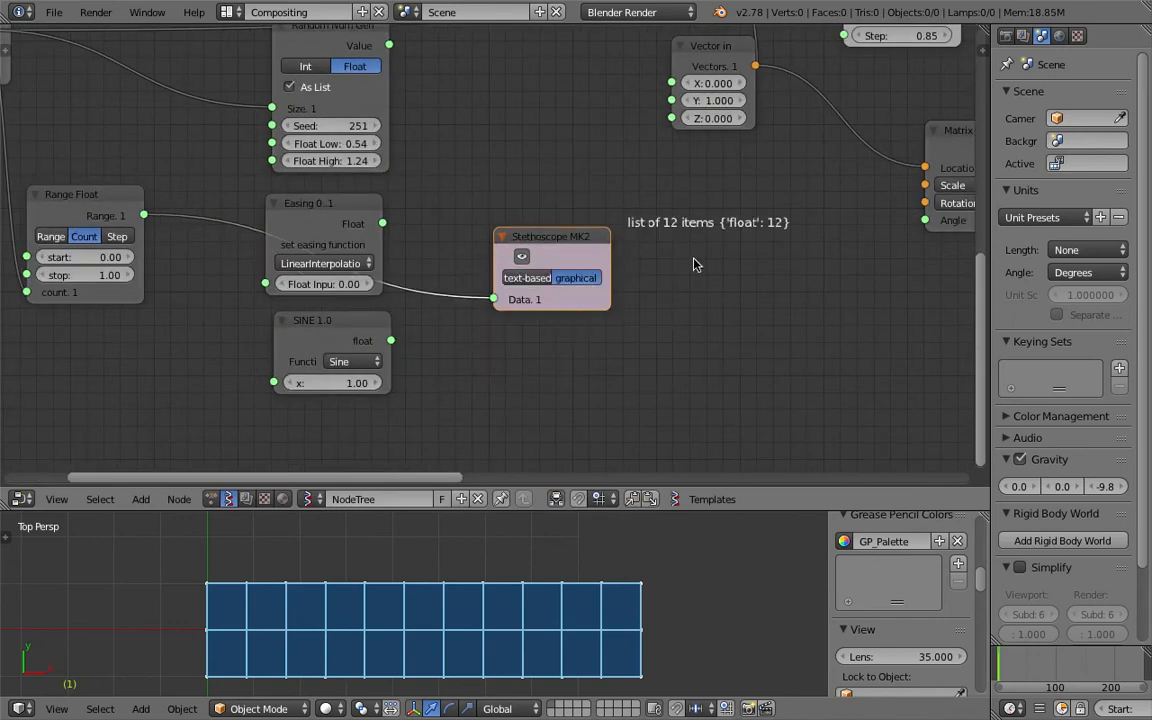
pyautogui.scroll(1, 692, 258)
pyautogui.moveTo(577, 239); pyautogui.dragTo(550, 248)
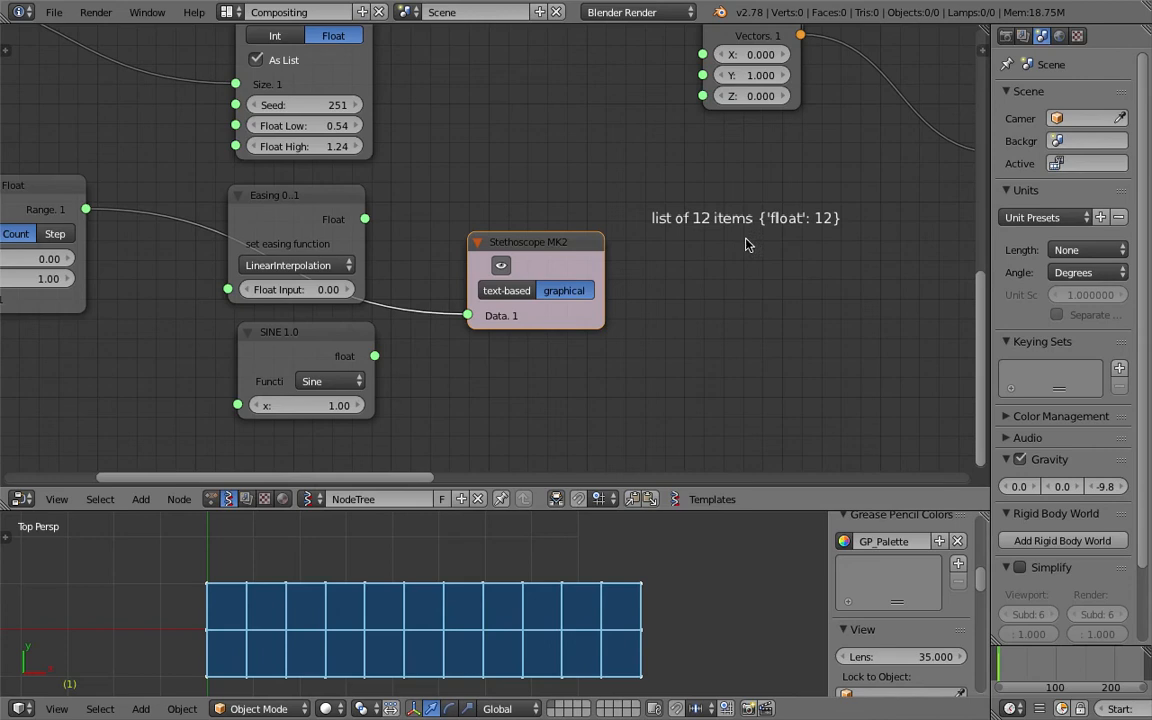
# Switch the Stethoscope MK2 node to text-based display, and delete the node
pyautogui.scroll(-1, 745, 244)
pyautogui.scroll(-1, 663, 252)
pyautogui.click(503, 281)
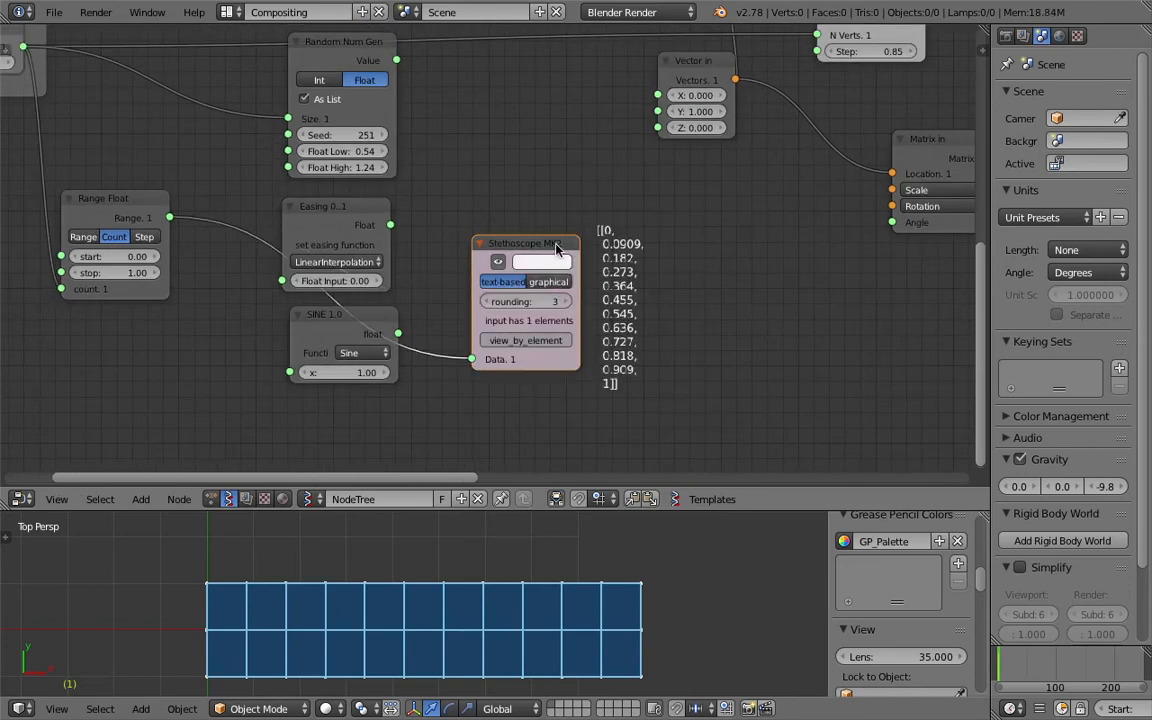
pyautogui.press('x')
pyautogui.scroll(-1, 516, 262)
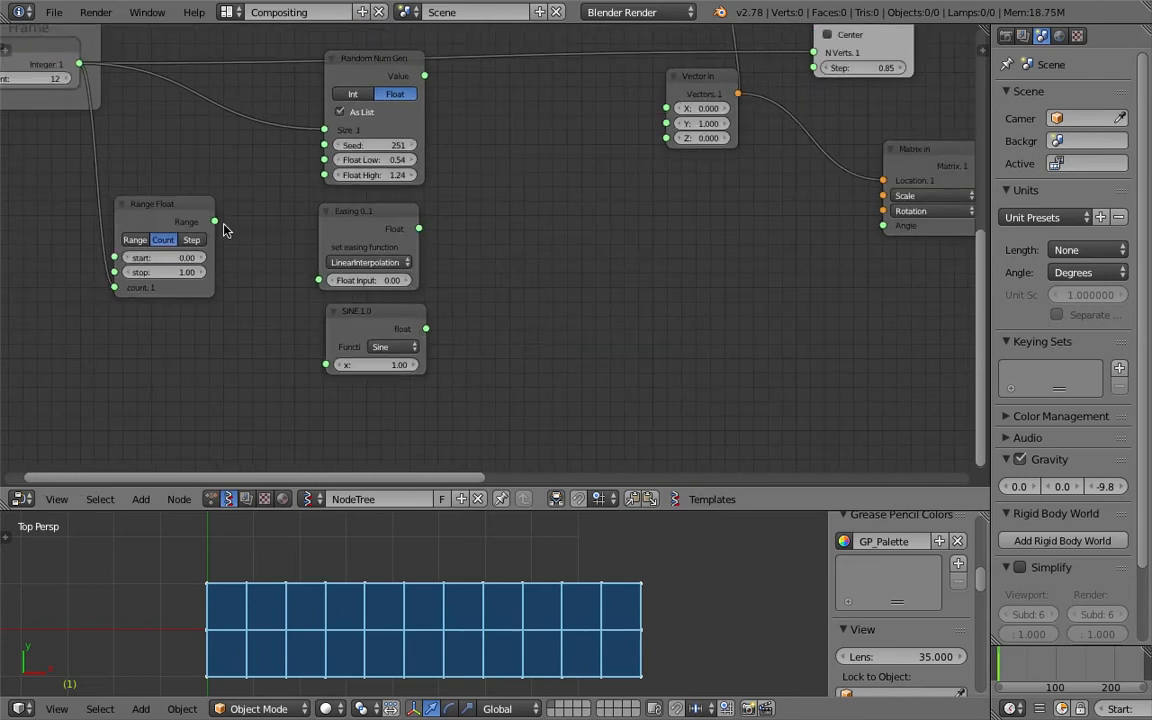
# Connect the Range Float's Range output to the Easing node's Float Input
pyautogui.moveTo(212, 221); pyautogui.dragTo(260, 257)
pyautogui.scroll(3, 260, 257)
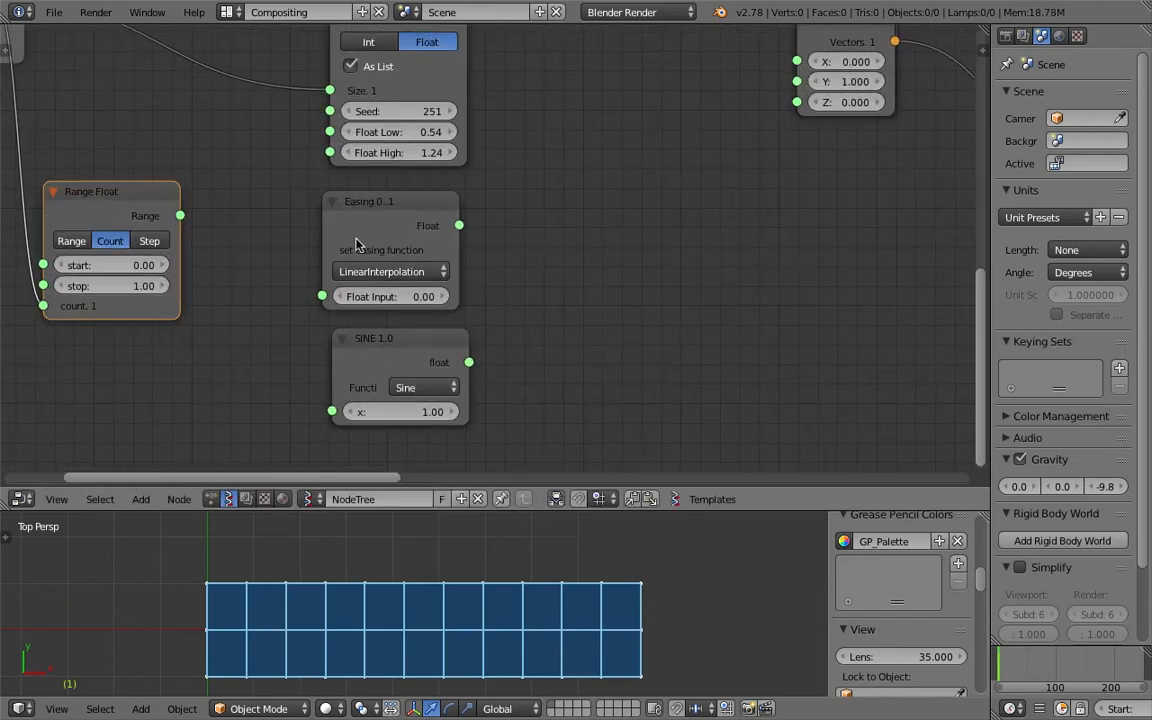
pyautogui.moveTo(334, 228); pyautogui.dragTo(382, 228, button='middle')
pyautogui.moveTo(241, 216); pyautogui.dragTo(244, 215)
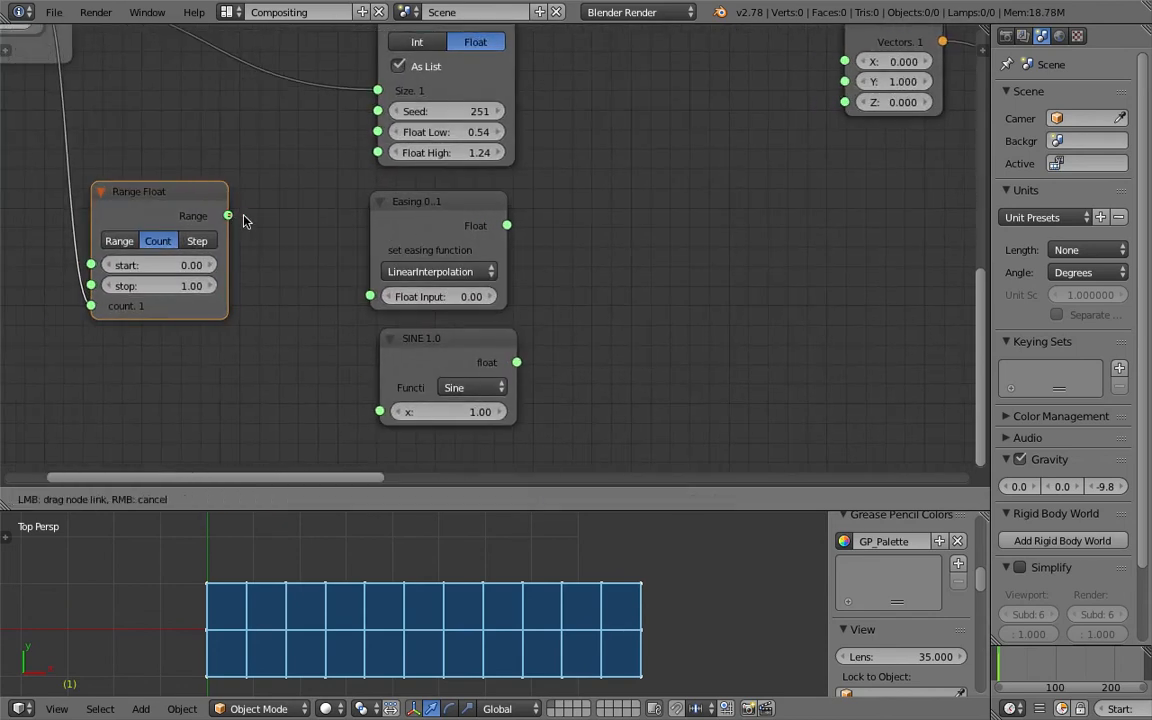
pyautogui.moveTo(308, 238); pyautogui.dragTo(370, 296)
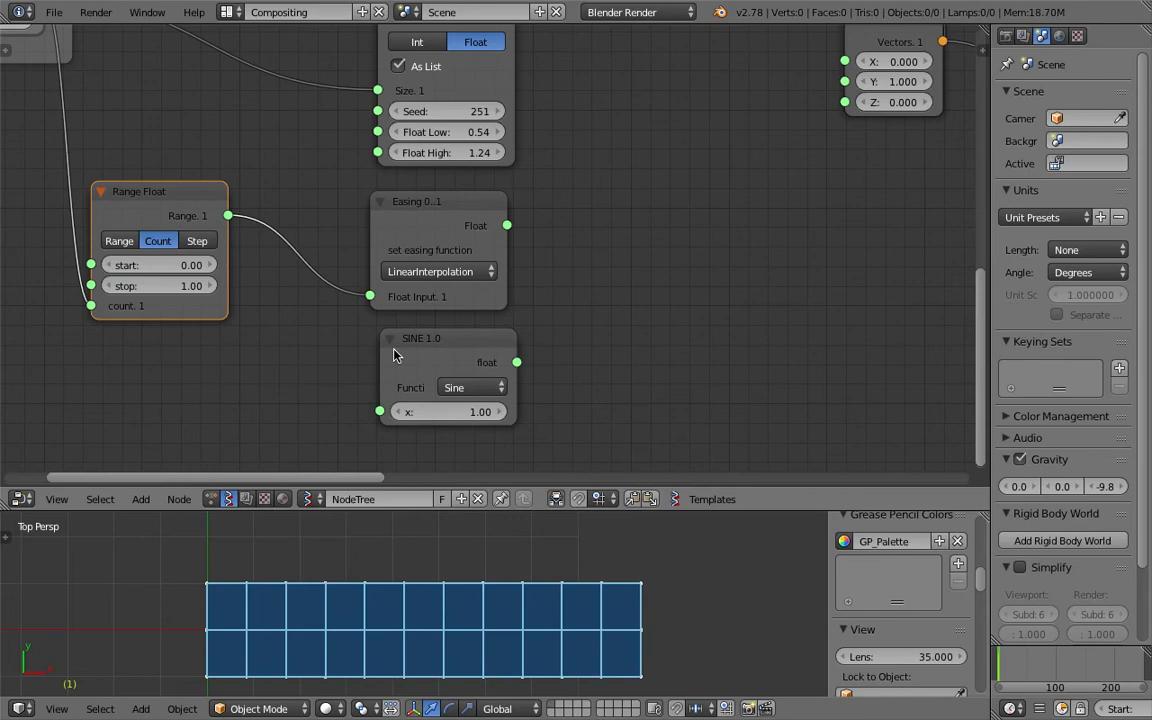
# Add a Stethoscope node fed by the Easing node's Float output
pyautogui.scroll(-1, 360, 318)
pyautogui.moveTo(367, 319); pyautogui.dragTo(370, 324, button='middle')
pyautogui.moveTo(514, 239); pyautogui.dragTo(568, 268)
pyautogui.hotkey('shift', 'a')
pyautogui.click(661, 243)
pyautogui.write('ste')
pyautogui.click(684, 270)
pyautogui.click(650, 257)
pyautogui.moveTo(645, 301); pyautogui.dragTo(648, 304)
pyautogui.moveTo(646, 239); pyautogui.dragTo(583, 225, button='middle')
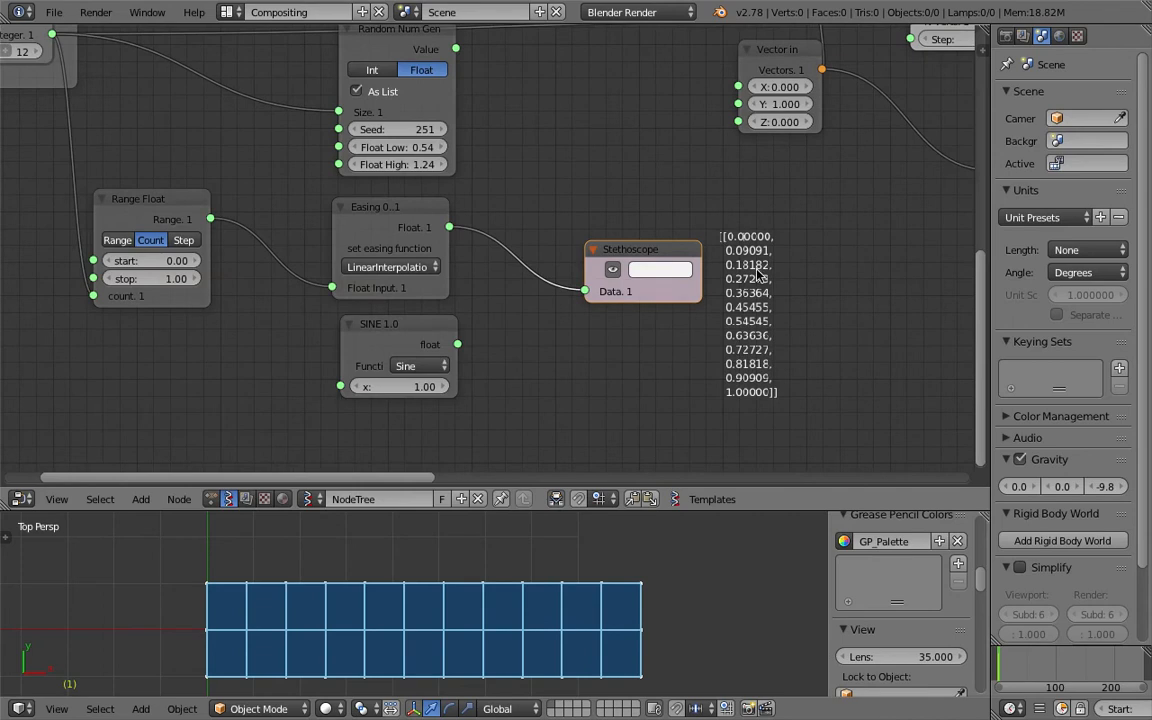
# Delete the Stethoscope node and save the file over the existing one
pyautogui.press('x')
pyautogui.hotkey('ctrl', 's')
pyautogui.press('Return')
# Drive the Vector in node's Y from the Easing node's Float output and set the Range Float's stop to 2.05
pyautogui.moveTo(450, 227); pyautogui.dragTo(738, 104)
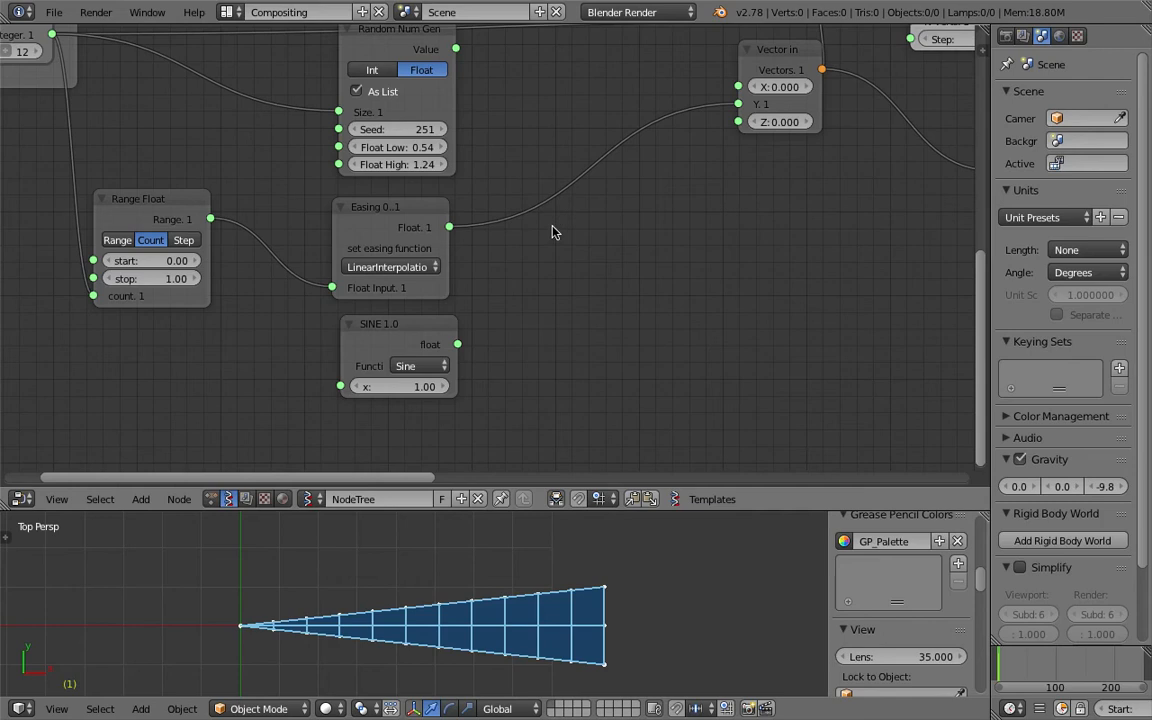
pyautogui.click(431, 269)
pyautogui.click(395, 286)
pyautogui.moveTo(150, 278)
pyautogui.mouseDown()
pyautogui.moveTo(272, 286)
pyautogui.moveTo(142, 286)
pyautogui.moveTo(165, 280)
pyautogui.mouseUp()
pyautogui.scroll(-1, 571, 598)
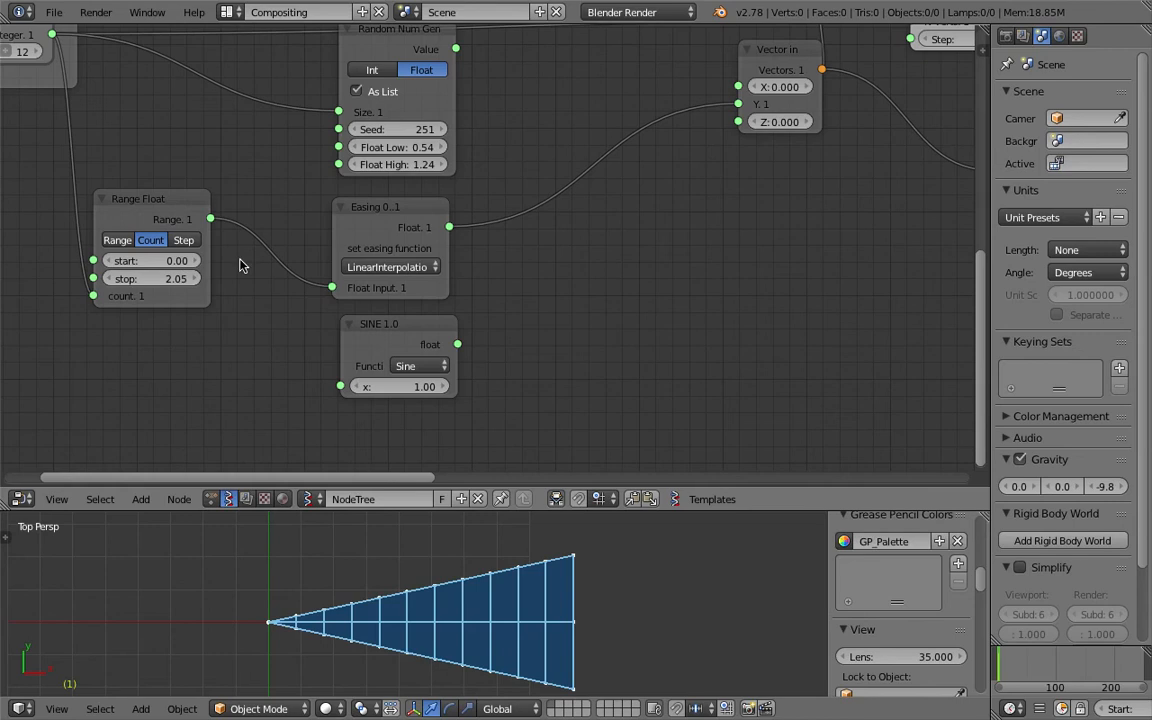
# Try the QuadraticEaseIn and QuadraticEaseOut easing functions on the leaf profile and enlarge the 3D view
pyautogui.click(385, 267)
pyautogui.click(414, 272)
pyautogui.keyDown('ctrl'); pyautogui.scroll(-1, 407, 269); pyautogui.keyUp('ctrl')
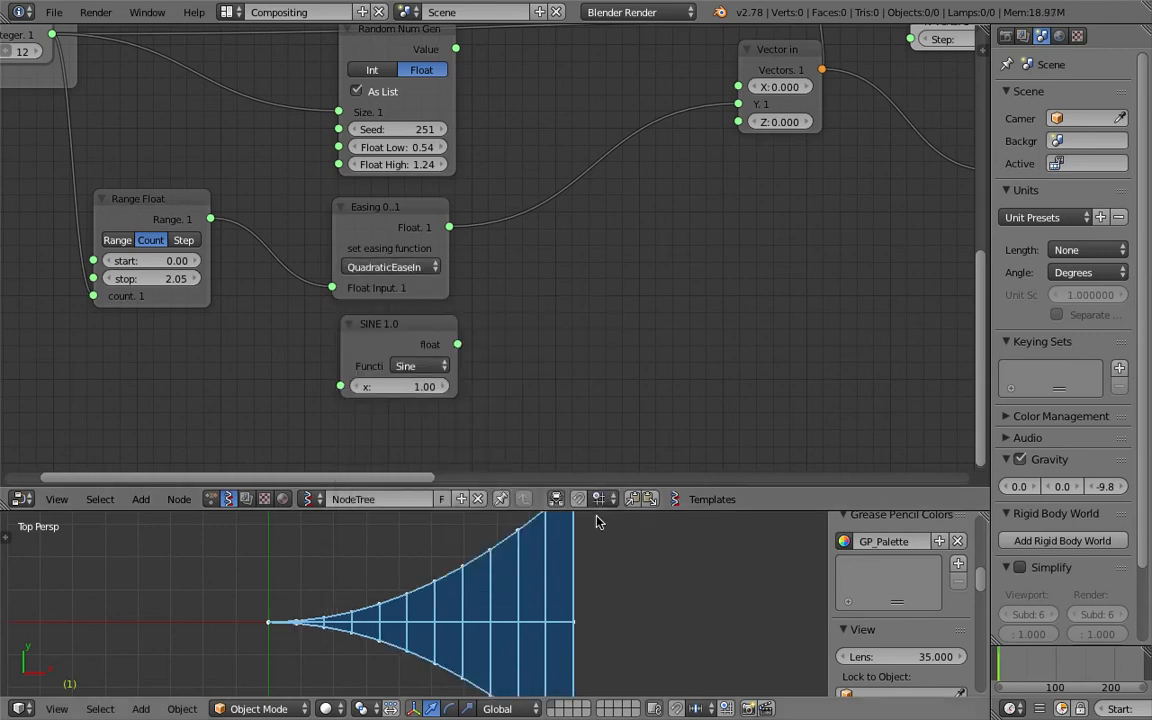
pyautogui.moveTo(597, 509); pyautogui.dragTo(545, 380)
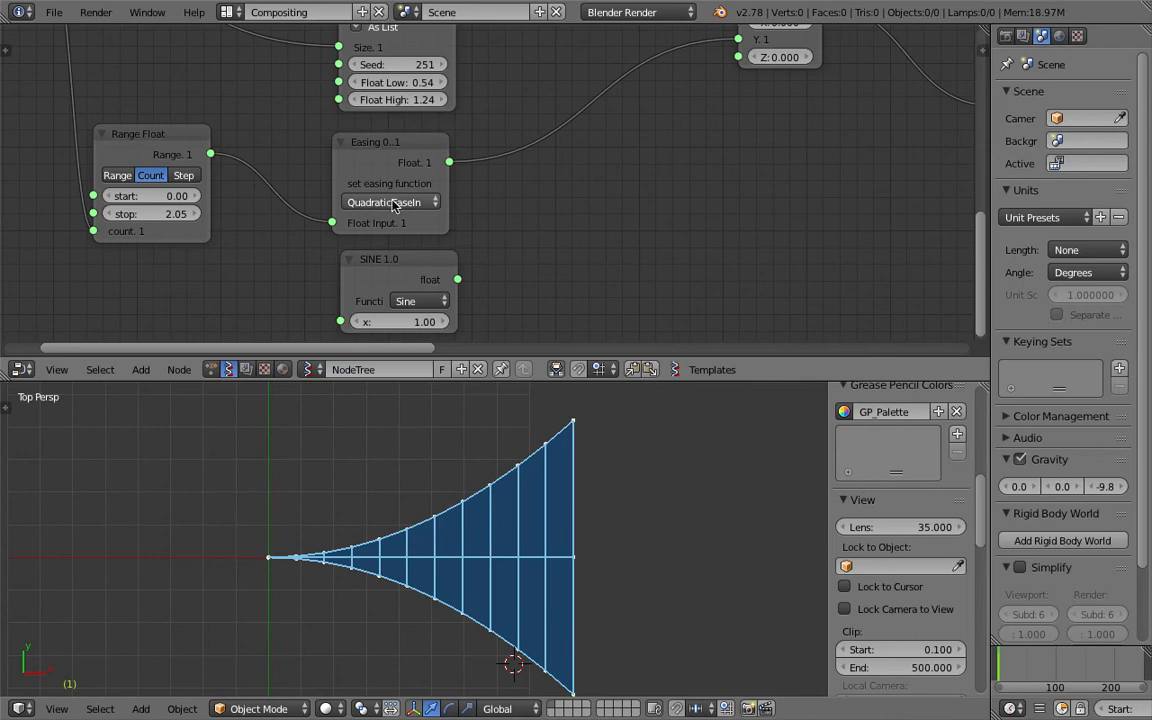
pyautogui.keyDown('ctrl'); pyautogui.scroll(-2, 410, 205); pyautogui.keyUp('ctrl')
pyautogui.keyDown('ctrl'); pyautogui.scroll(1, 410, 205); pyautogui.keyUp('ctrl')
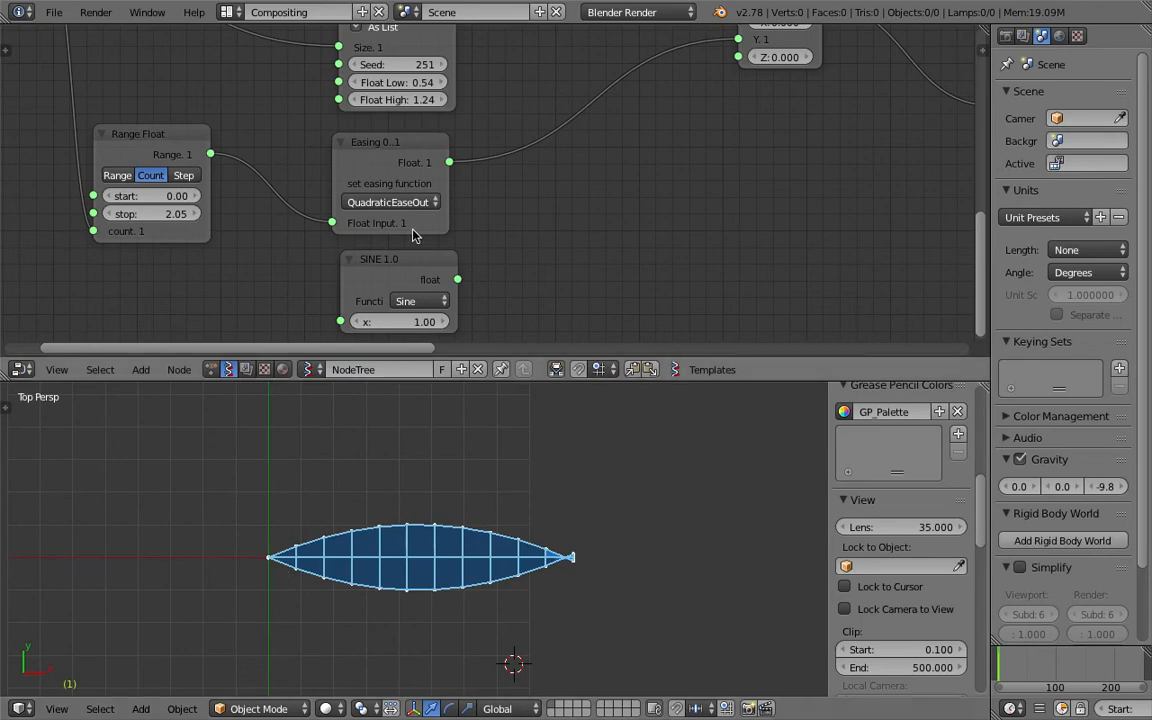
# Try the SineEaseIn and BounceEaseOut functions in the Easing node
pyautogui.click(371, 203)
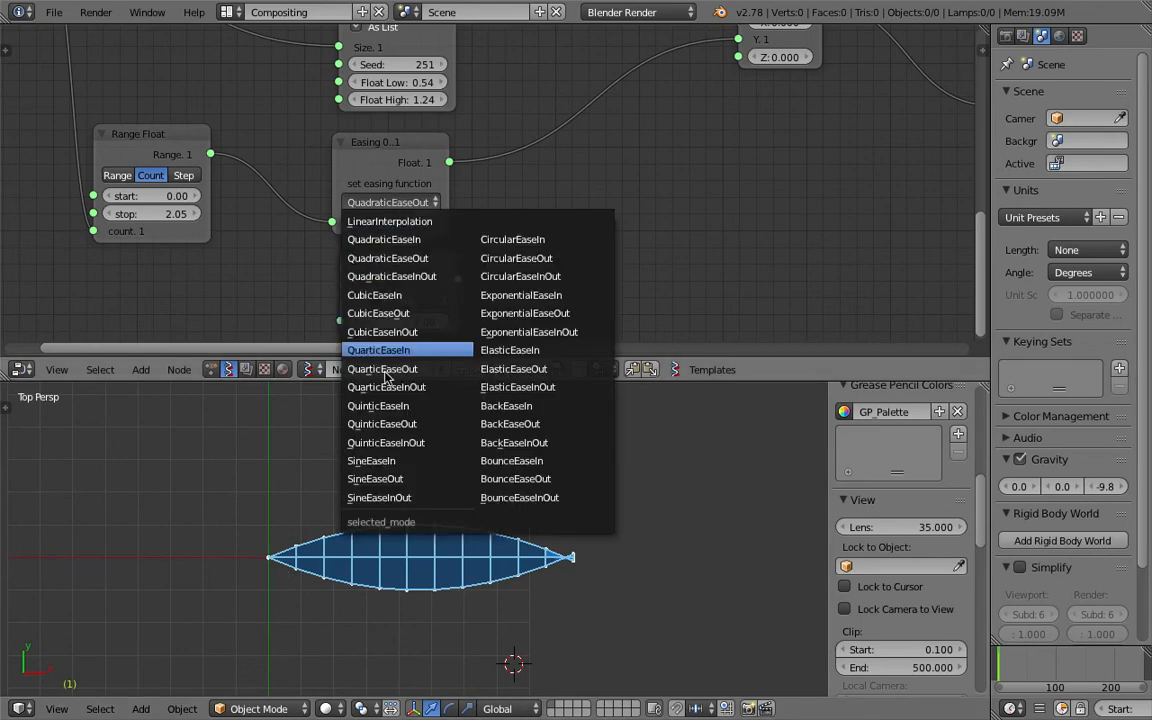
pyautogui.click(426, 463)
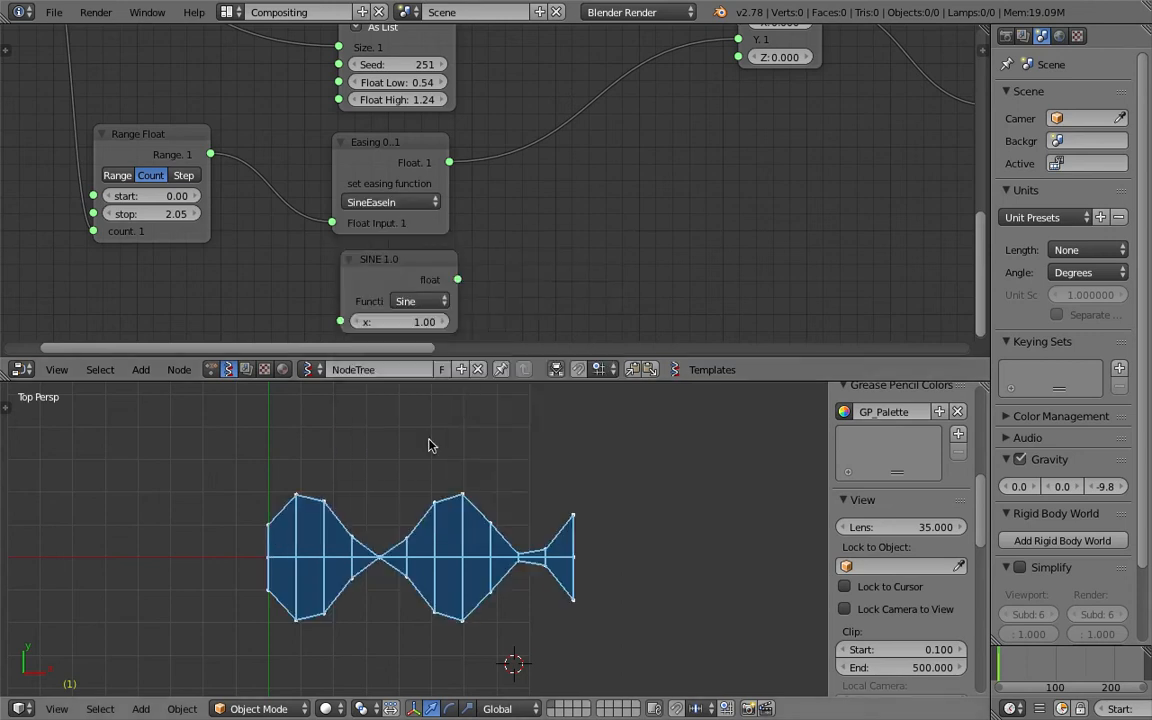
pyautogui.click(414, 204)
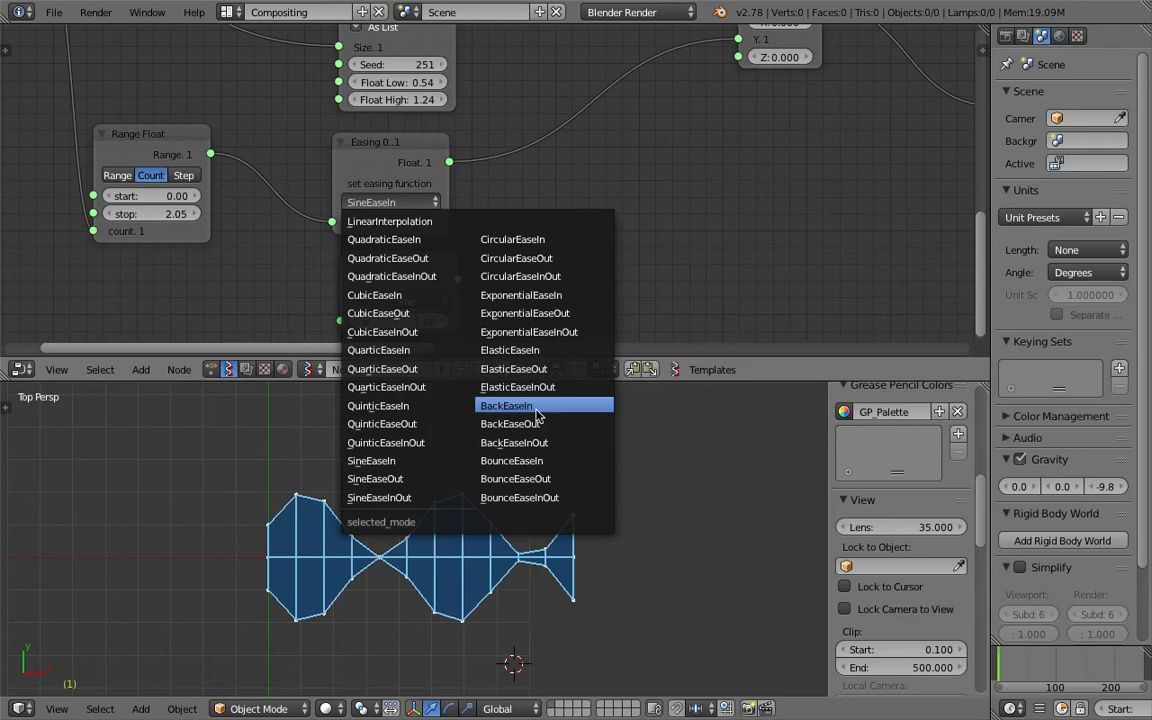
pyautogui.click(515, 479)
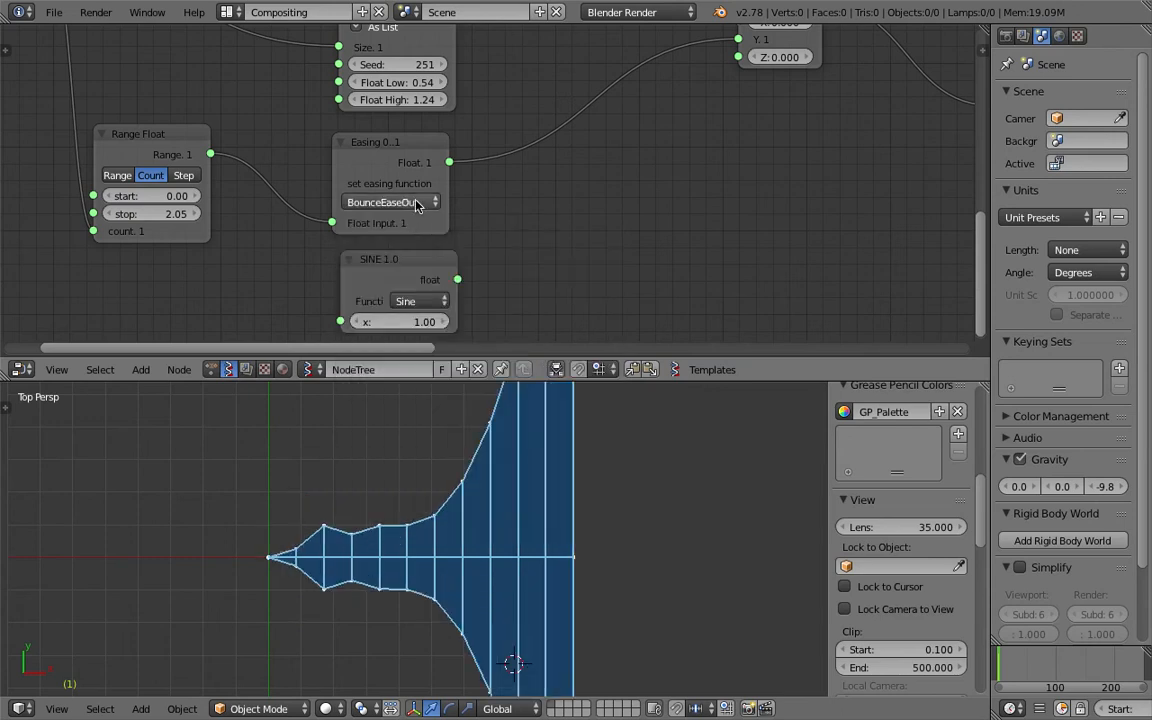
# Cycle the Easing node through the bounce, exponential, elastic and back functions and settle on BackEaseOut
pyautogui.keyDown('ctrl'); pyautogui.scroll(5, 417, 205); pyautogui.keyUp('ctrl')
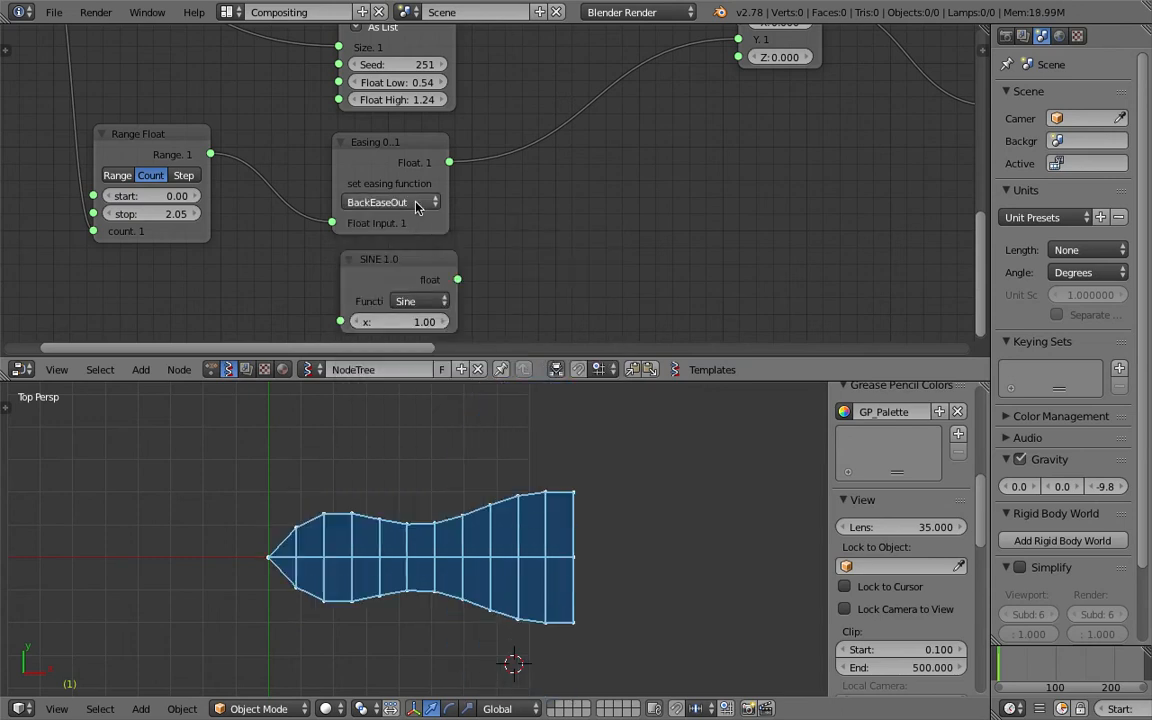
pyautogui.keyDown('ctrl'); pyautogui.scroll(-5, 417, 205); pyautogui.keyUp('ctrl')
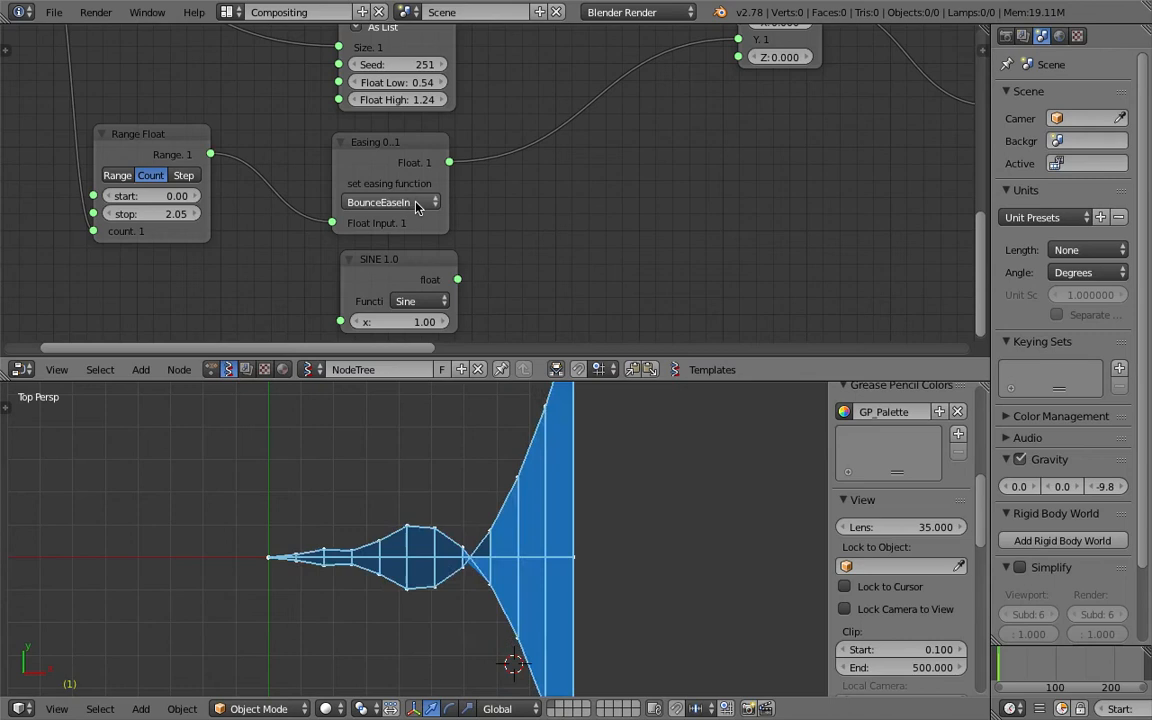
pyautogui.keyDown('ctrl'); pyautogui.scroll(6, 417, 205); pyautogui.keyUp('ctrl')
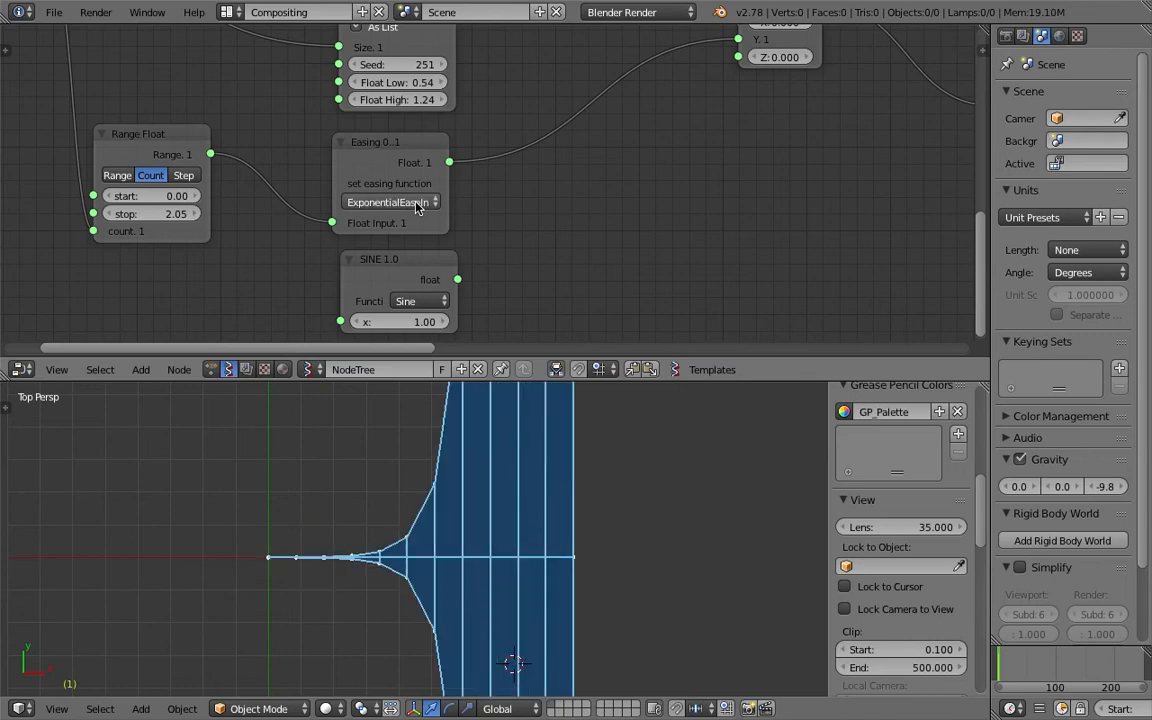
pyautogui.keyDown('ctrl'); pyautogui.scroll(3, 417, 205); pyautogui.keyUp('ctrl')
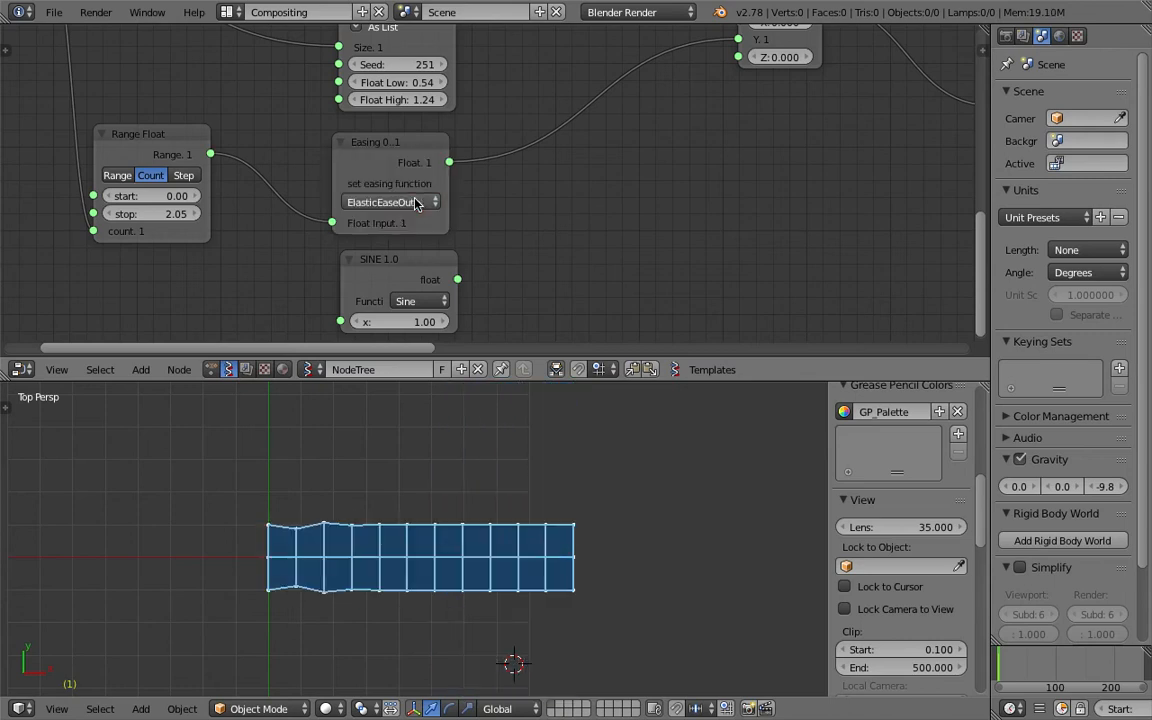
pyautogui.keyDown('ctrl'); pyautogui.scroll(1, 417, 205); pyautogui.keyUp('ctrl')
pyautogui.keyDown('ctrl'); pyautogui.scroll(-1, 417, 205); pyautogui.keyUp('ctrl')
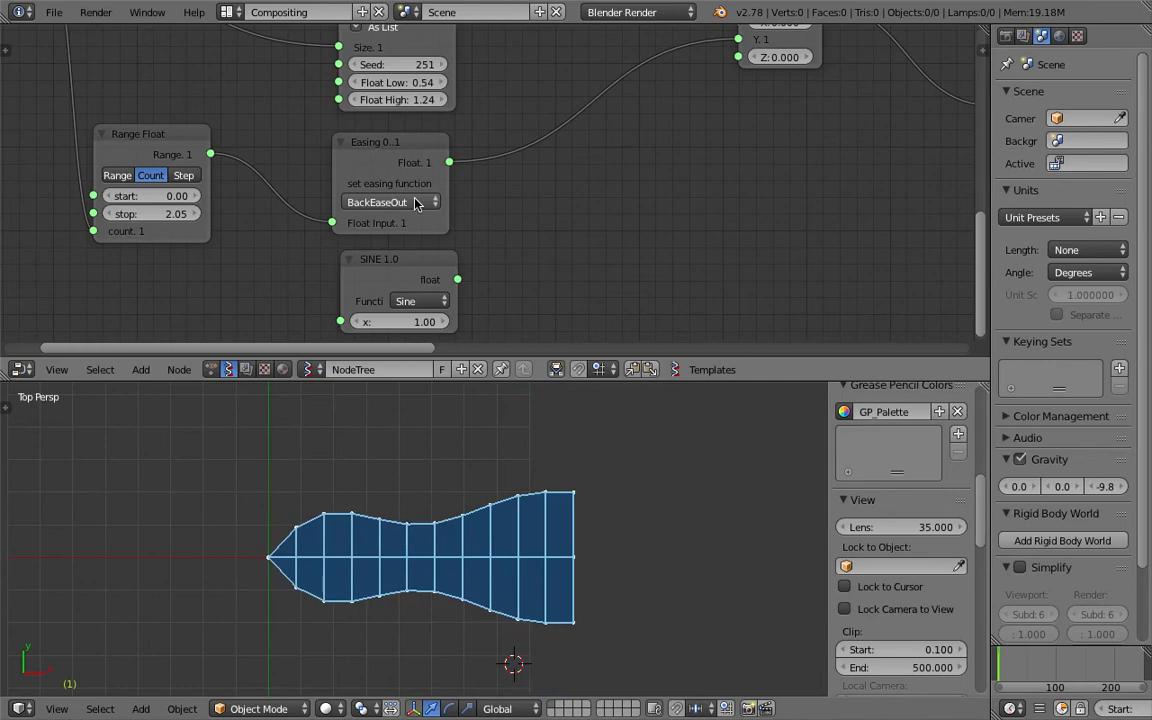
# Feed the Range Float's Range into the sine node, connect the sine output to the Vector in node's Y, and save
pyautogui.click(207, 164)
pyautogui.moveTo(210, 156); pyautogui.dragTo(340, 321)
pyautogui.moveTo(457, 280); pyautogui.dragTo(738, 40)
pyautogui.hotkey('ctrl', 's')
pyautogui.click(615, 178)
pyautogui.moveTo(309, 215); pyautogui.dragTo(514, 206, button='middle')
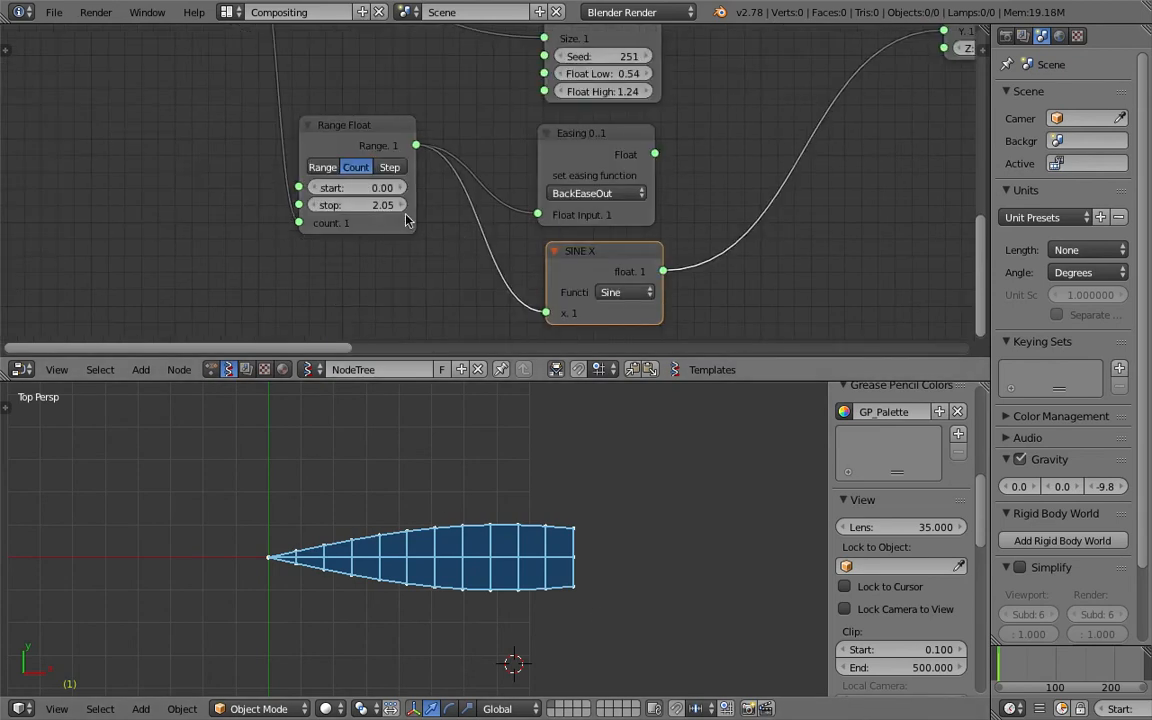
# Try Range Float stop values of 1.03 and 6.67 on the sine profile
pyautogui.click(366, 204)
pyautogui.write('1.03')
pyautogui.press('Return')
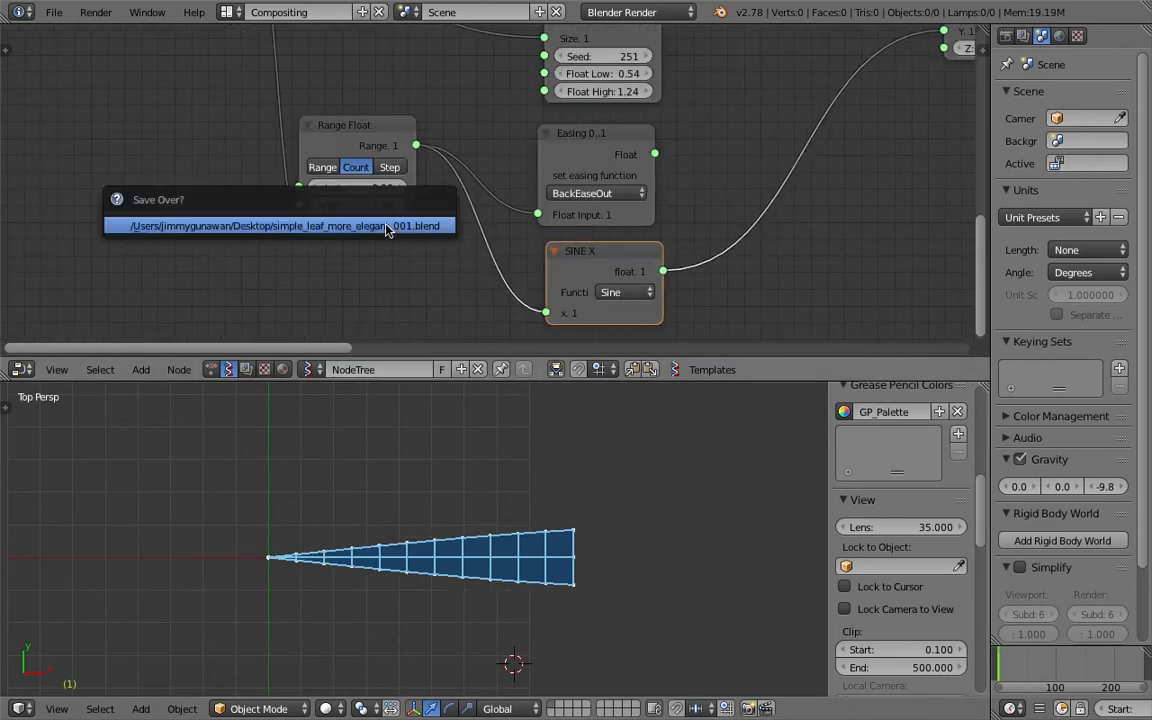
pyautogui.moveTo(340, 205); pyautogui.dragTo(527, 205)
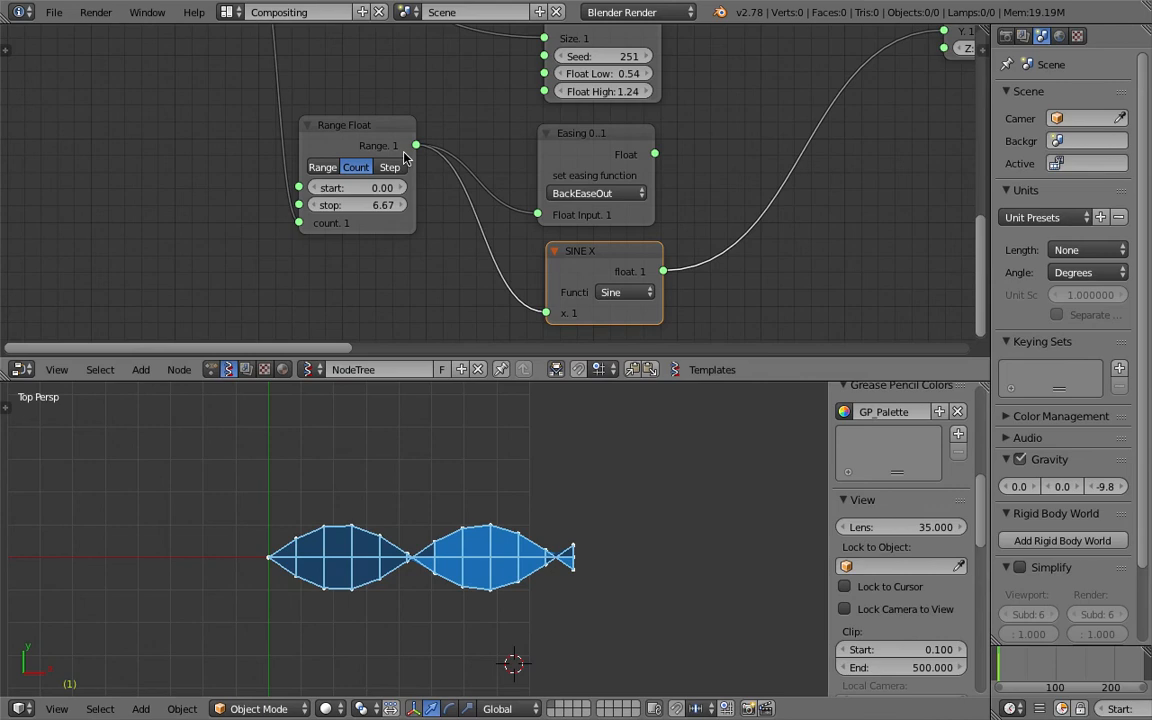
# Move the Range Float node away from the sine node and set its stop to 4.42, saving the file
pyautogui.moveTo(391, 147); pyautogui.dragTo(320, 153)
pyautogui.hotkey('ctrl', 's')
pyautogui.click(317, 151)
pyautogui.moveTo(303, 214); pyautogui.dragTo(230, 214)
pyautogui.hotkey('ctrl', 's')
pyautogui.click(303, 218)
# Insert a copy of the sine node between it and the Vector in node, with its function set to Absolute
pyautogui.hotkey('shift', 'a')
pyautogui.click(634, 258)
pyautogui.hotkey('shift', 'd')
pyautogui.click(795, 170)
pyautogui.click(798, 208)
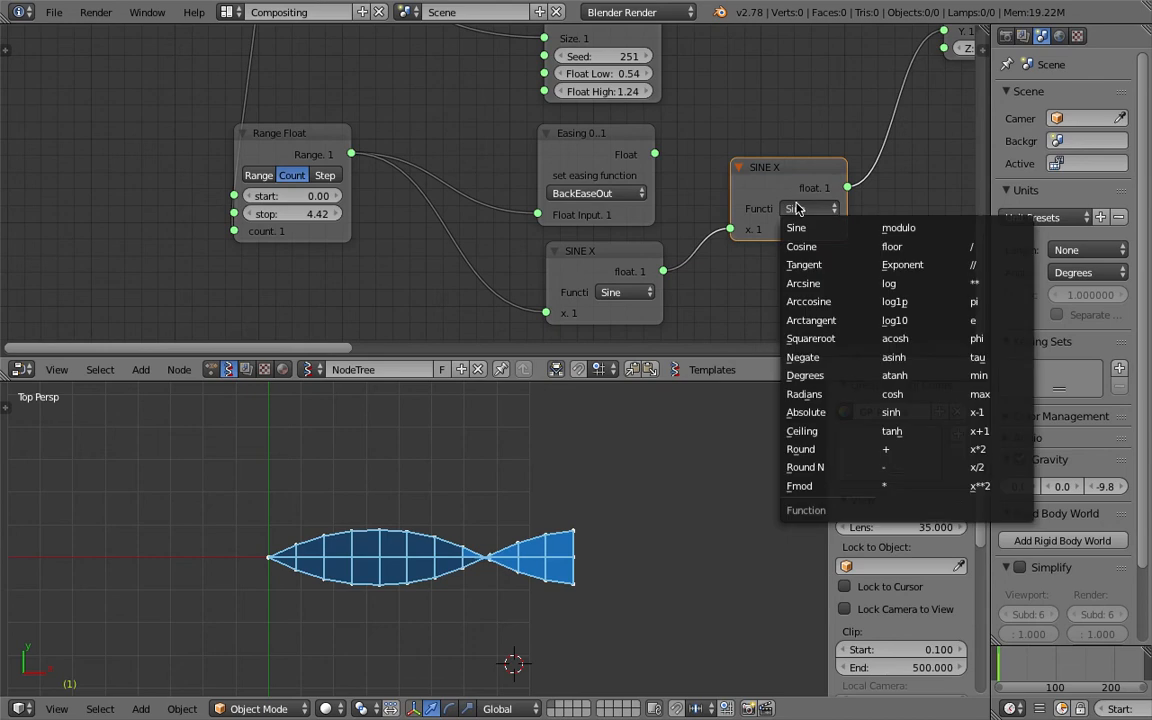
pyautogui.click(843, 416)
# Set the Range Float's start to -0.12 and its stop to 4.45
pyautogui.moveTo(754, 249); pyautogui.dragTo(678, 235, button='middle')
pyautogui.moveTo(250, 200); pyautogui.dragTo(218, 182)
pyautogui.moveTo(696, 148); pyautogui.dragTo(555, 179, button='middle')
# Insert a copy of the Absolute node after it, change its function to + and set y to 0.13
pyautogui.hotkey('shift', 'd')
pyautogui.click(668, 131)
pyautogui.click(775, 174)
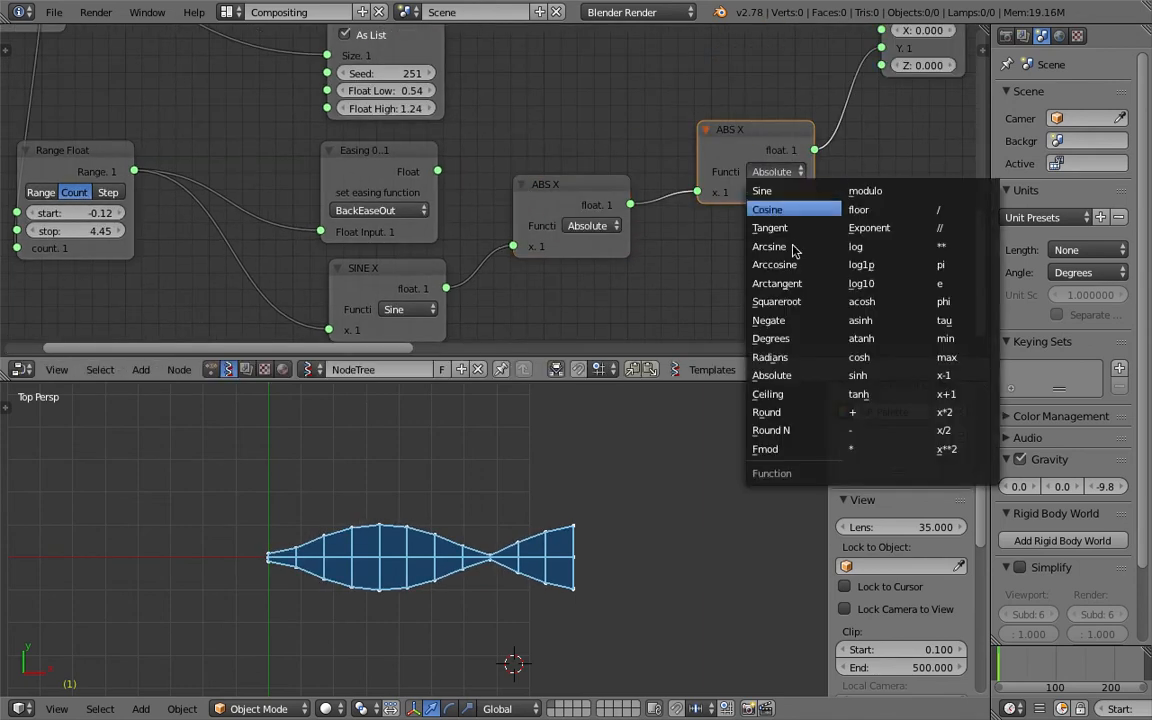
pyautogui.click(852, 412)
pyautogui.moveTo(745, 209)
pyautogui.mouseDown()
pyautogui.moveTo(765, 209)
pyautogui.moveTo(723, 209)
pyautogui.mouseUp()
pyautogui.moveTo(756, 210)
pyautogui.mouseDown()
pyautogui.moveTo(856, 210)
pyautogui.moveTo(753, 210)
pyautogui.mouseUp()
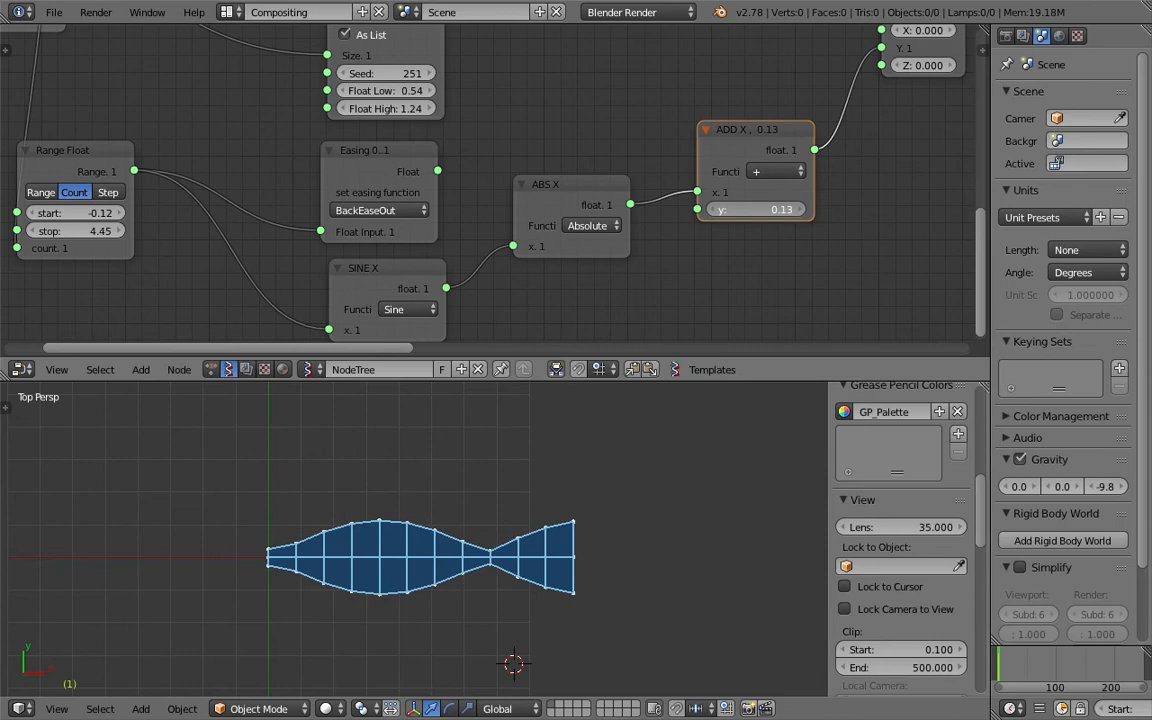
# Set the Add node's y to 0.25 and the Range Float's start to 0.06, saving the file
pyautogui.scroll(2, 503, 566)
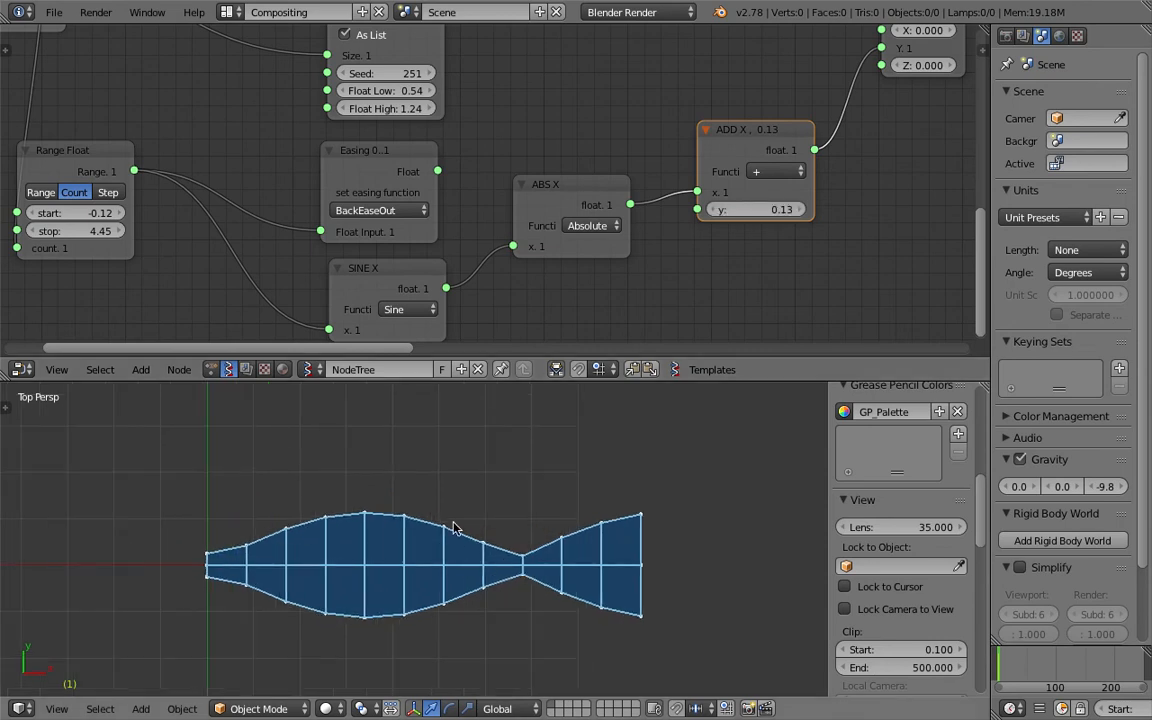
pyautogui.moveTo(753, 210); pyautogui.dragTo(786, 216)
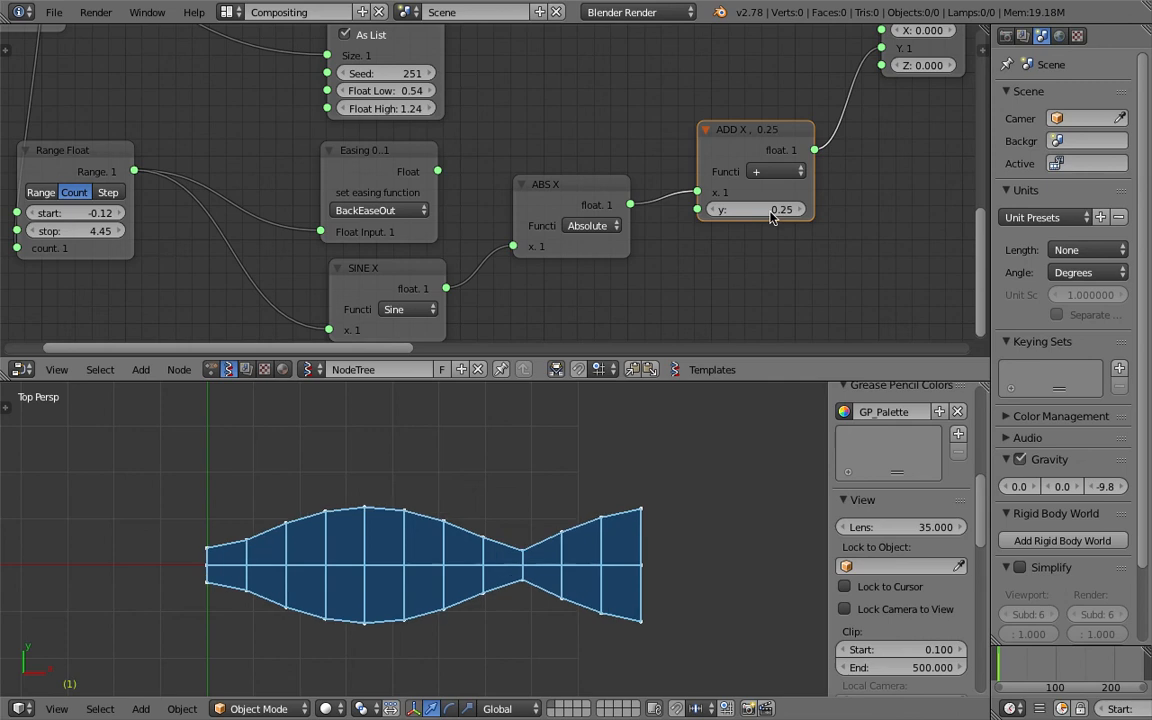
pyautogui.scroll(-1, 750, 180)
pyautogui.hotkey('ctrl', 's')
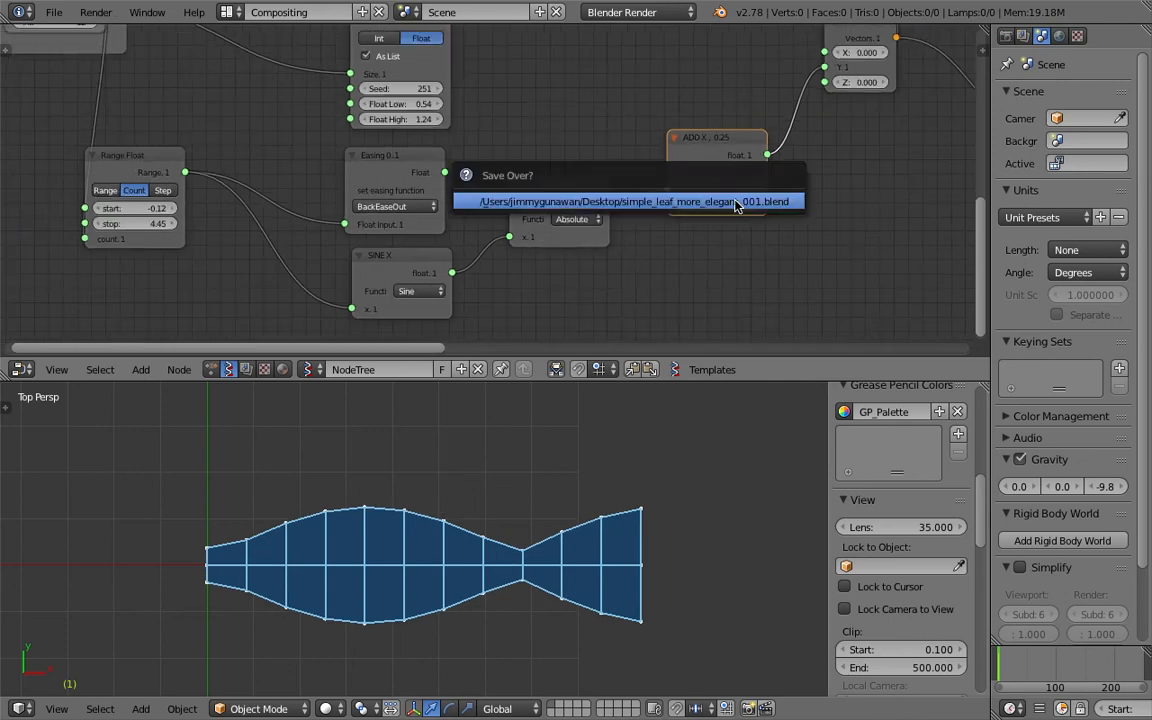
pyautogui.moveTo(135, 208); pyautogui.dragTo(244, 249)
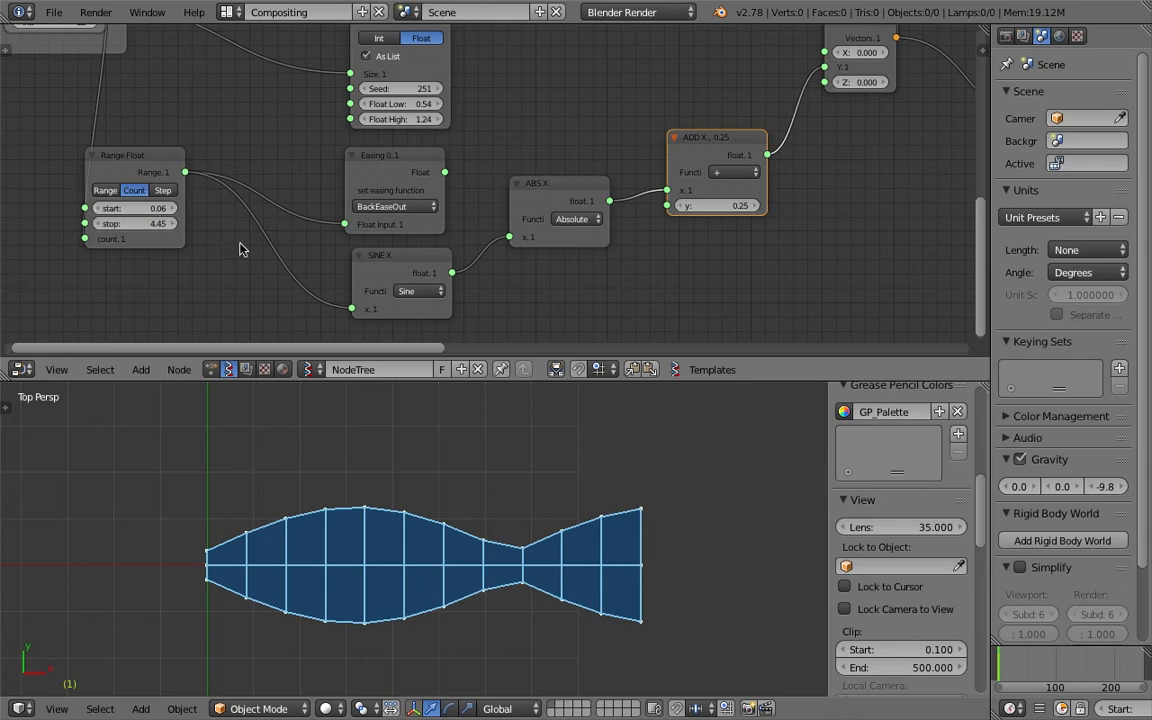
# Insert a copy of the Add node between the Range Float and sine nodes, set to * with y 1.09, and save
pyautogui.scroll(1, 244, 249)
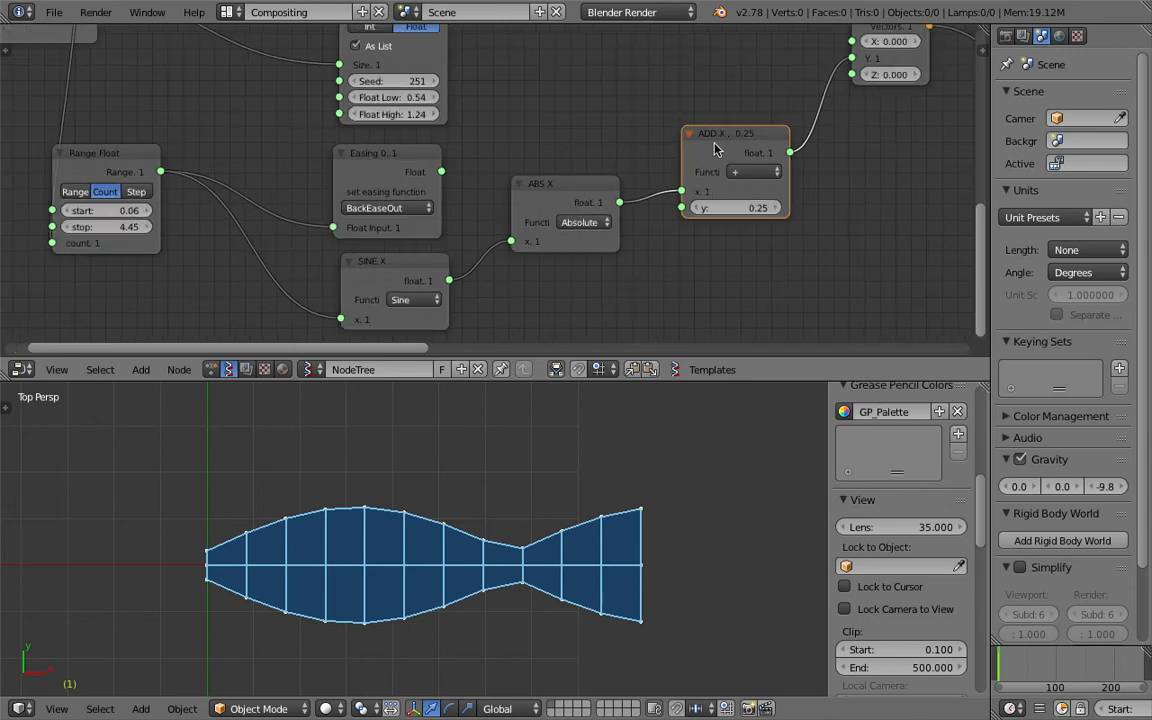
pyautogui.hotkey('shift', 'd')
pyautogui.click(274, 253)
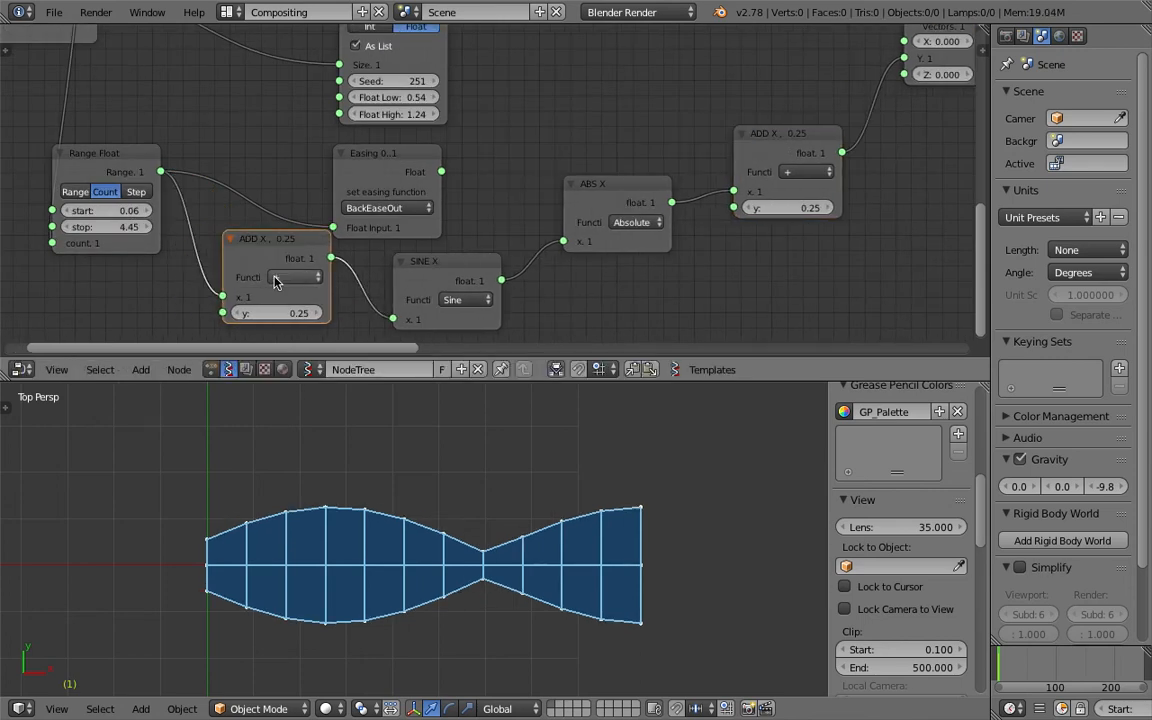
pyautogui.click(295, 277)
pyautogui.click(364, 534)
pyautogui.moveTo(275, 313); pyautogui.dragTo(359, 313)
pyautogui.hotkey('ctrl', 's')
pyautogui.click(275, 250)
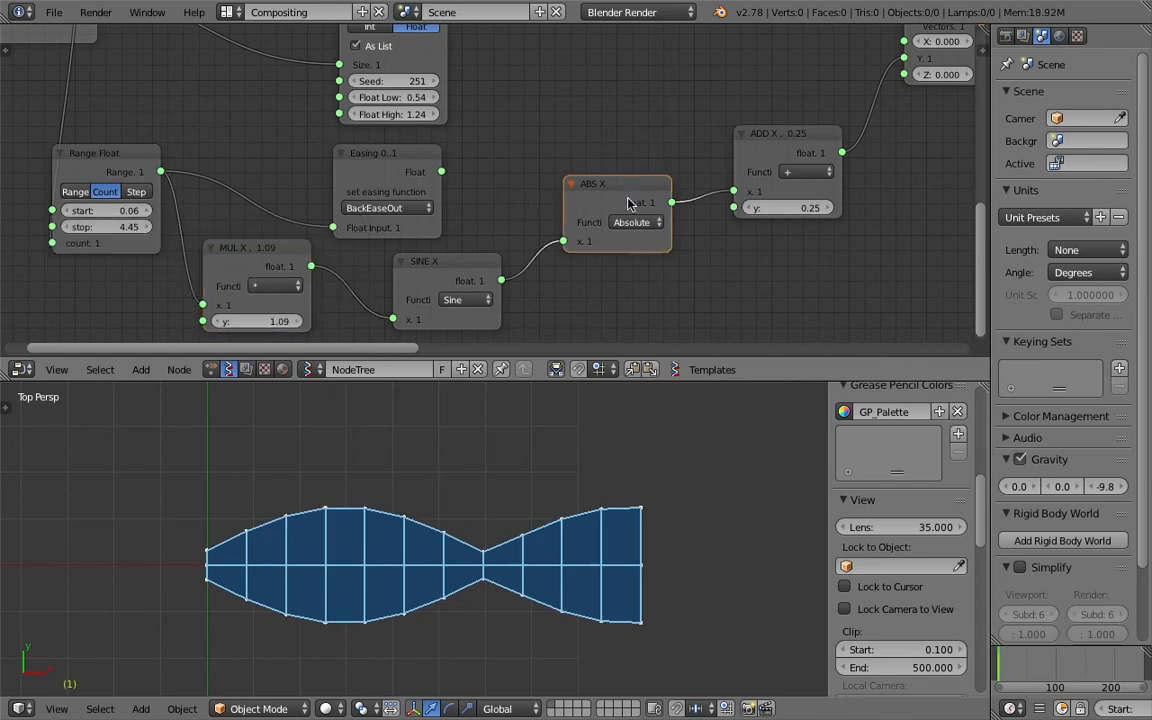
# Make room and insert a copy of the multiply node between the sine and Absolute nodes, with y set to 1.21
pyautogui.moveTo(568, 207); pyautogui.dragTo(598, 201)
pyautogui.moveTo(785, 133); pyautogui.dragTo(805, 126)
pyautogui.click(275, 250)
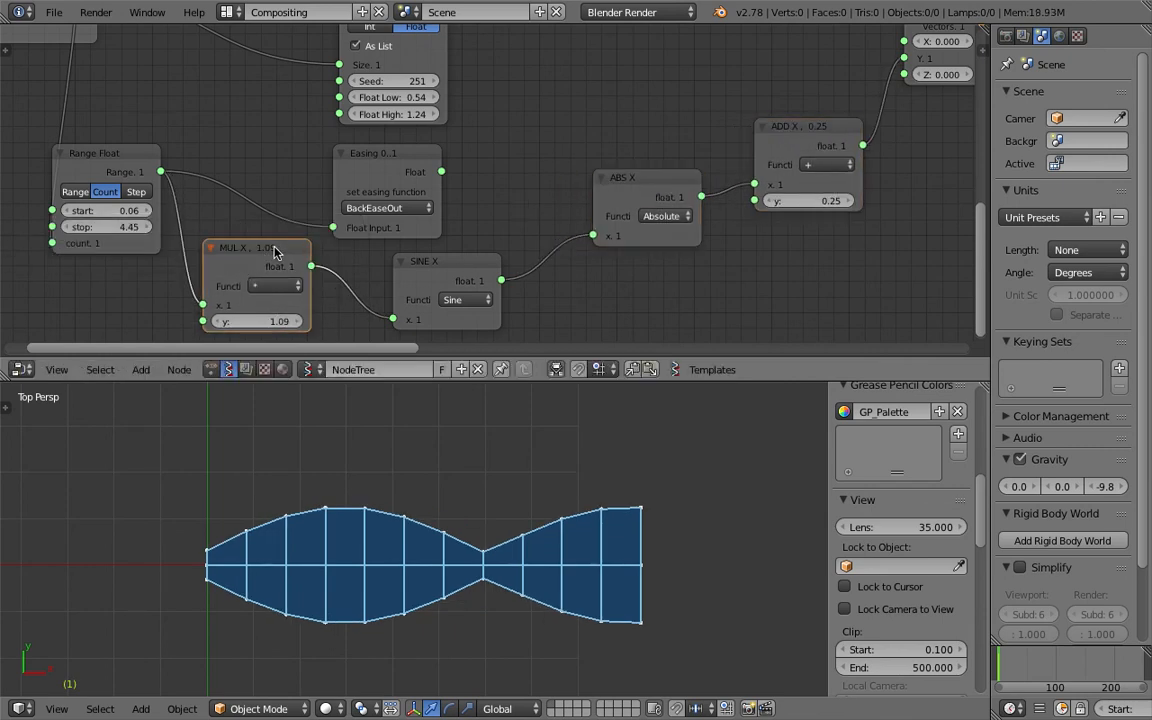
pyautogui.hotkey('shift', 'd')
pyautogui.click(577, 230)
pyautogui.moveTo(608, 306)
pyautogui.mouseDown()
pyautogui.moveTo(642, 306)
pyautogui.moveTo(618, 306)
pyautogui.mouseUp()
pyautogui.scroll(1, 216, 562)
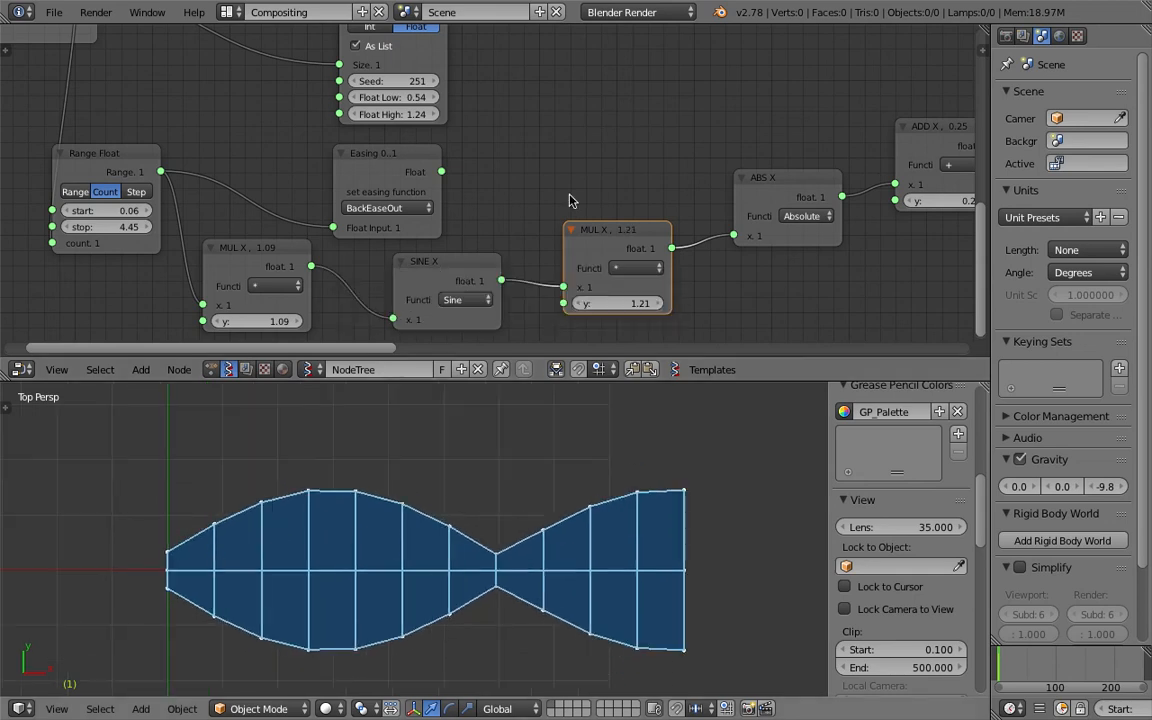
# Examine the node network from the profile functions through to the joined mesh, together with the leaf's outline
pyautogui.moveTo(612, 95); pyautogui.dragTo(511, 189, button='middle')
pyautogui.scroll(-2, 511, 189)
pyautogui.moveTo(651, 178); pyautogui.dragTo(363, 261, button='middle')
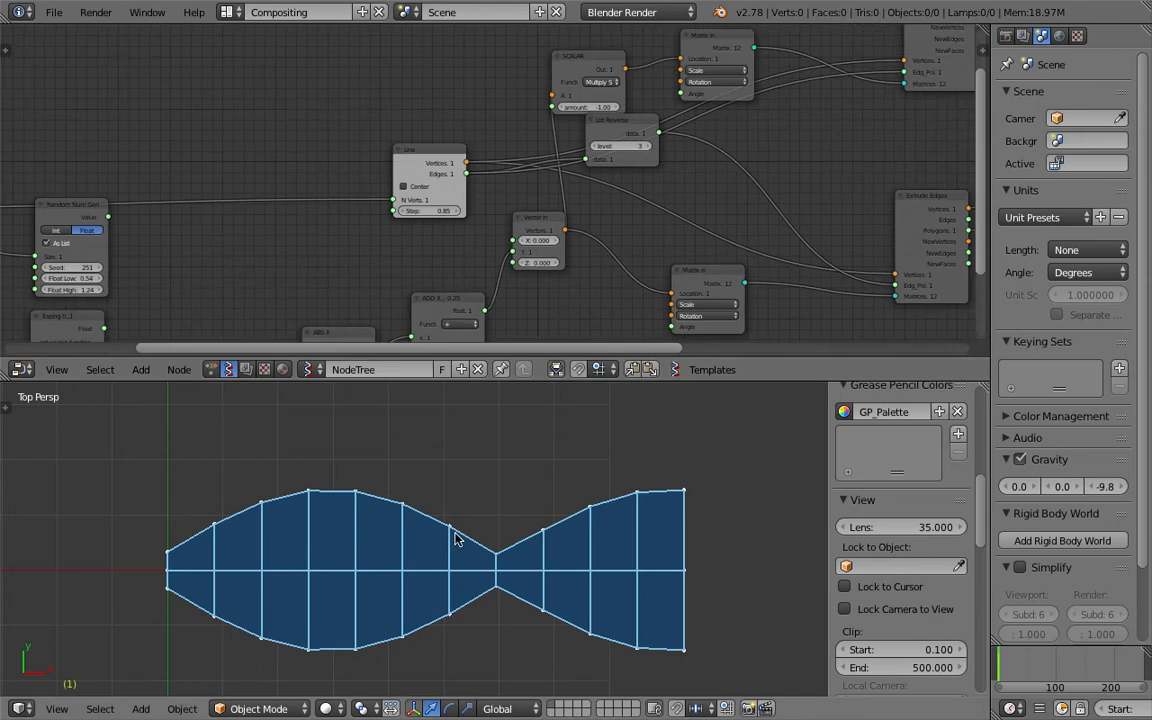
pyautogui.moveTo(495, 235); pyautogui.dragTo(395, 244, button='middle')
pyautogui.moveTo(566, 225); pyautogui.dragTo(464, 187, button='middle')
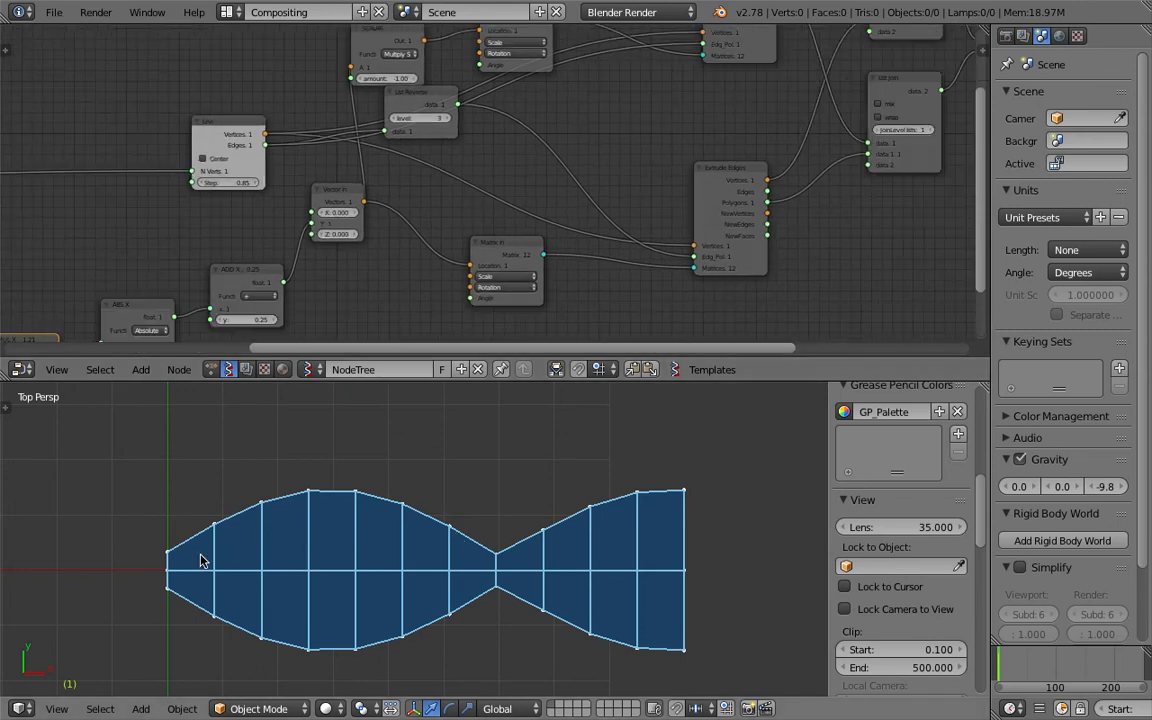
pyautogui.scroll(2, 178, 571)
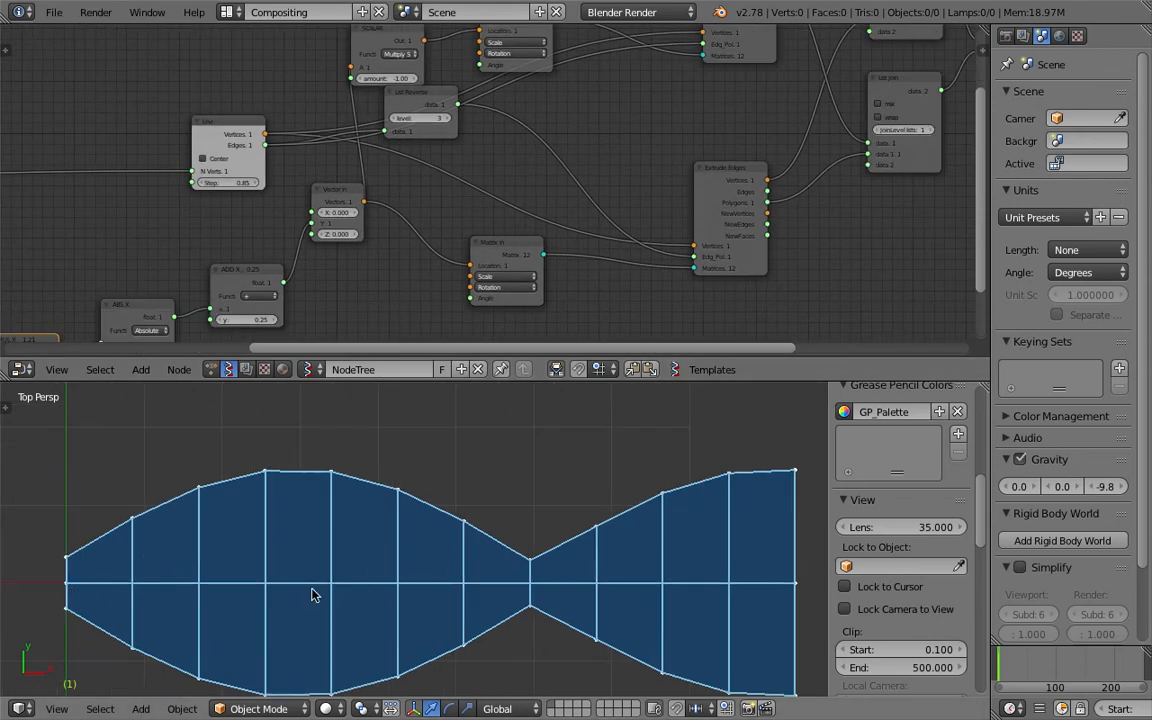
pyautogui.scroll(-1, 555, 211)
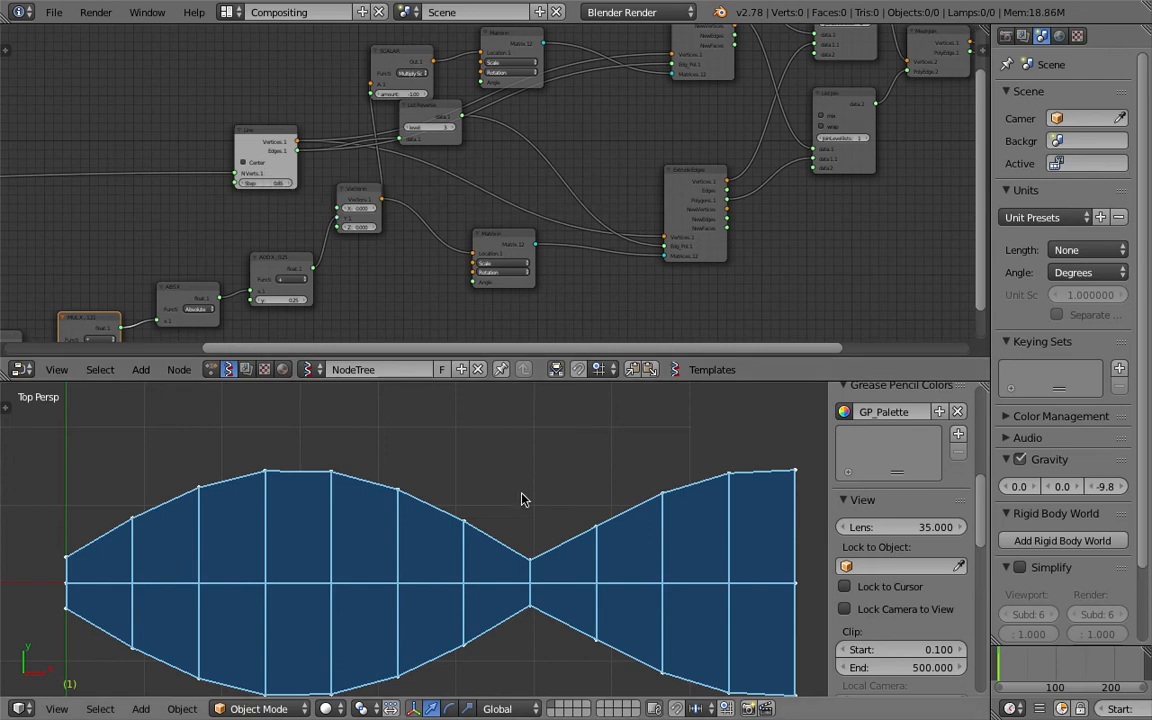
pyautogui.scroll(-2, 474, 458)
pyautogui.moveTo(388, 330); pyautogui.dragTo(508, 230, button='middle')
pyautogui.scroll(1, 474, 505)
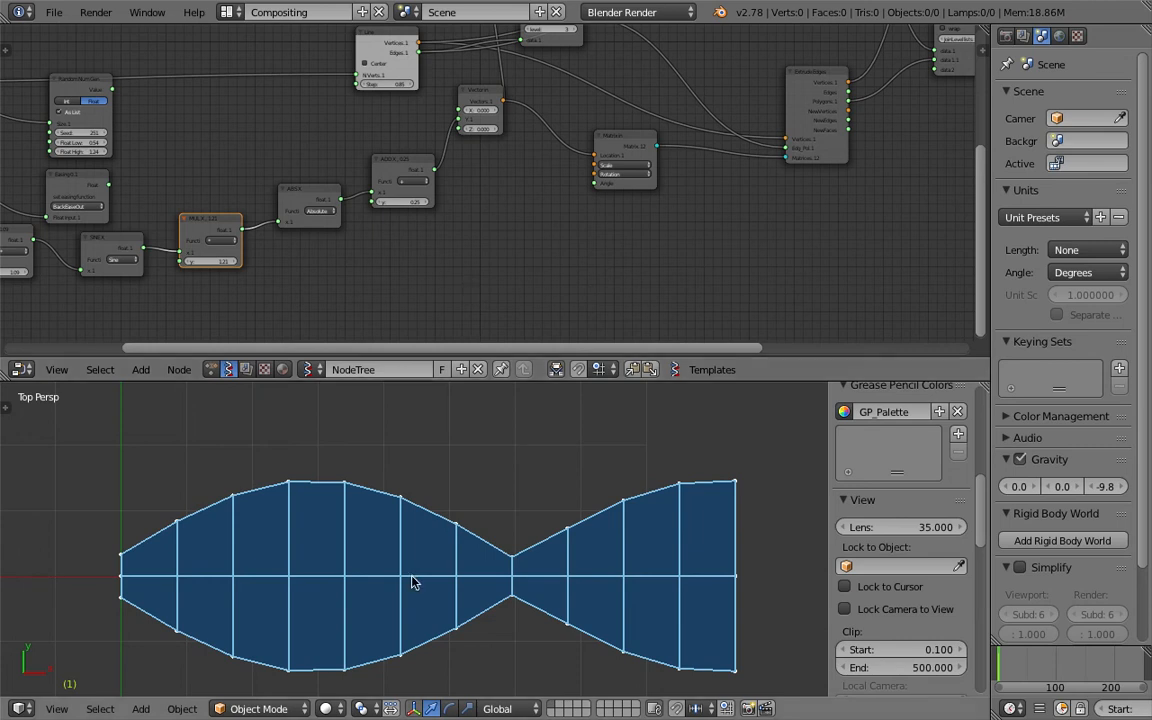
# Save the file and sketch an arched half-leaf outline with inner guide lines above the leaf using Grease Pencil
pyautogui.scroll(-4, 367, 511)
pyautogui.hotkey('ctrl', 's')
pyautogui.click(366, 510)
pyautogui.keyDown('shift'); pyautogui.moveTo(361, 478); pyautogui.dragTo(356, 562, button='middle'); pyautogui.keyUp('shift')
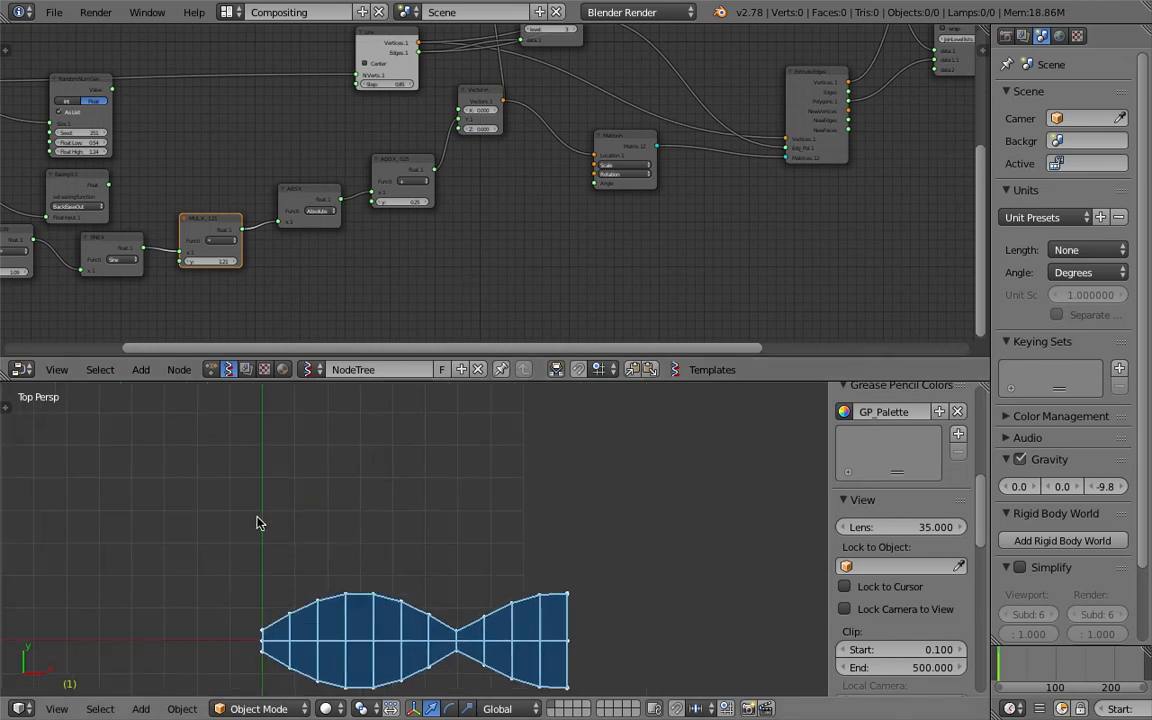
pyautogui.moveTo(263, 508); pyautogui.dragTo(292, 508)
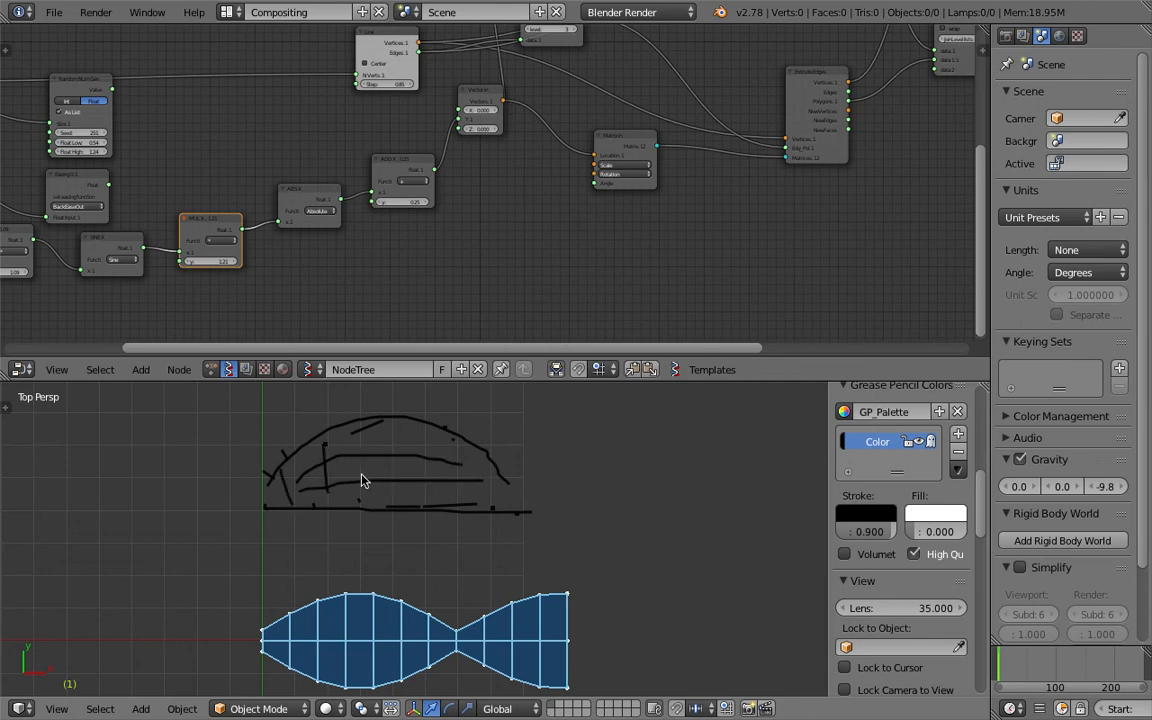
# View the sketch in perspective, save the file, and remove the Grease Pencil drawing by deleting its palette color
pyautogui.moveTo(390, 617); pyautogui.dragTo(437, 614, button='middle')
pyautogui.keyDown('shift'); pyautogui.moveTo(437, 614); pyautogui.dragTo(447, 538, button='middle'); pyautogui.keyUp('shift')
pyautogui.hotkey('ctrl', 's')
pyautogui.click(447, 538)
pyautogui.moveTo(423, 492); pyautogui.dragTo(412, 487, button='middle')
pyautogui.scroll(-3, 412, 487)
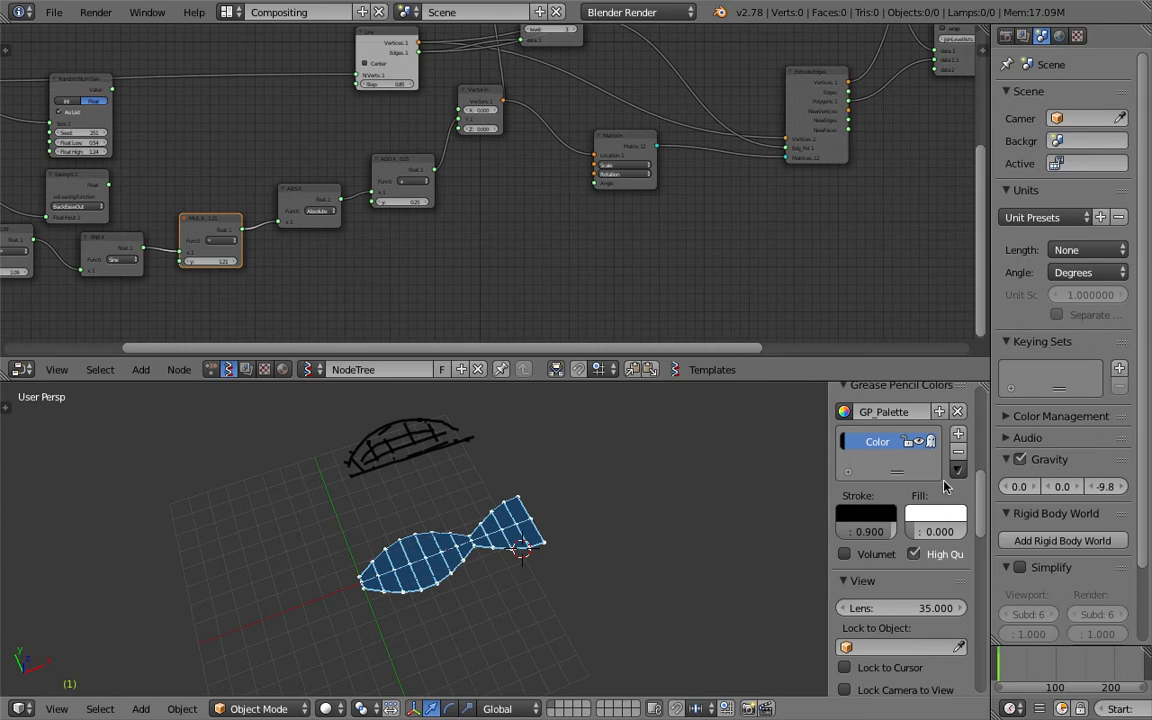
pyautogui.click(961, 455)
# Reposition the Line node, save the file, and increase the node's Step value to lengthen the leaf
pyautogui.scroll(3, 481, 522)
pyautogui.moveTo(453, 540); pyautogui.dragTo(408, 582, button='middle')
pyautogui.moveTo(406, 184)
pyautogui.mouseDown(button='middle')
pyautogui.moveTo(519, 186)
pyautogui.moveTo(437, 276)
pyautogui.mouseUp(button='middle')
pyautogui.hotkey('ctrl', 's')
pyautogui.click(519, 191)
pyautogui.scroll(-4, 470, 204)
pyautogui.moveTo(465, 157); pyautogui.dragTo(436, 142)
pyautogui.moveTo(546, 146); pyautogui.dragTo(519, 152, button='middle')
pyautogui.hotkey('ctrl', 's')
pyautogui.click(519, 152)
pyautogui.scroll(5, 480, 155)
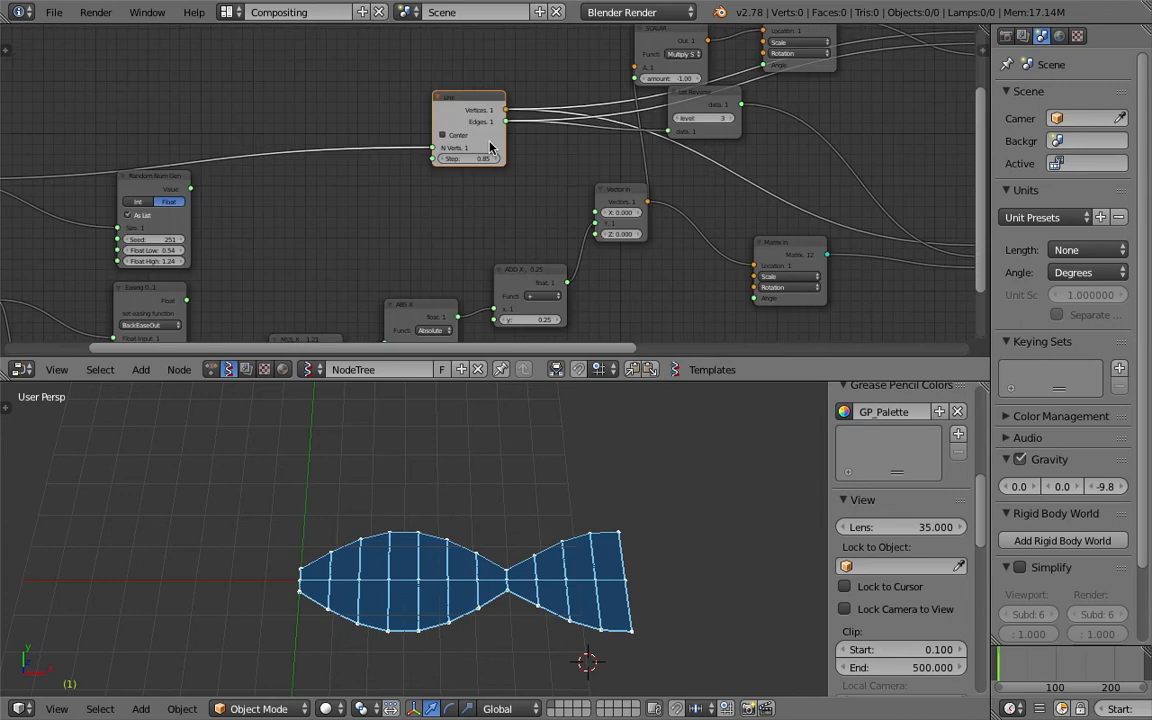
pyautogui.moveTo(480, 155)
pyautogui.mouseDown()
pyautogui.moveTo(520, 157)
pyautogui.moveTo(470, 157)
pyautogui.moveTo(480, 157)
pyautogui.mouseUp()
# Set the Range Float's stop to 2.89 so the profile forms a single leaf shape, and save the file
pyautogui.moveTo(154, 272); pyautogui.dragTo(386, 177, button='middle')
pyautogui.scroll(2, 386, 177)
pyautogui.moveTo(470, 173); pyautogui.dragTo(824, 78, button='middle')
pyautogui.moveTo(352, 209); pyautogui.dragTo(282, 209)
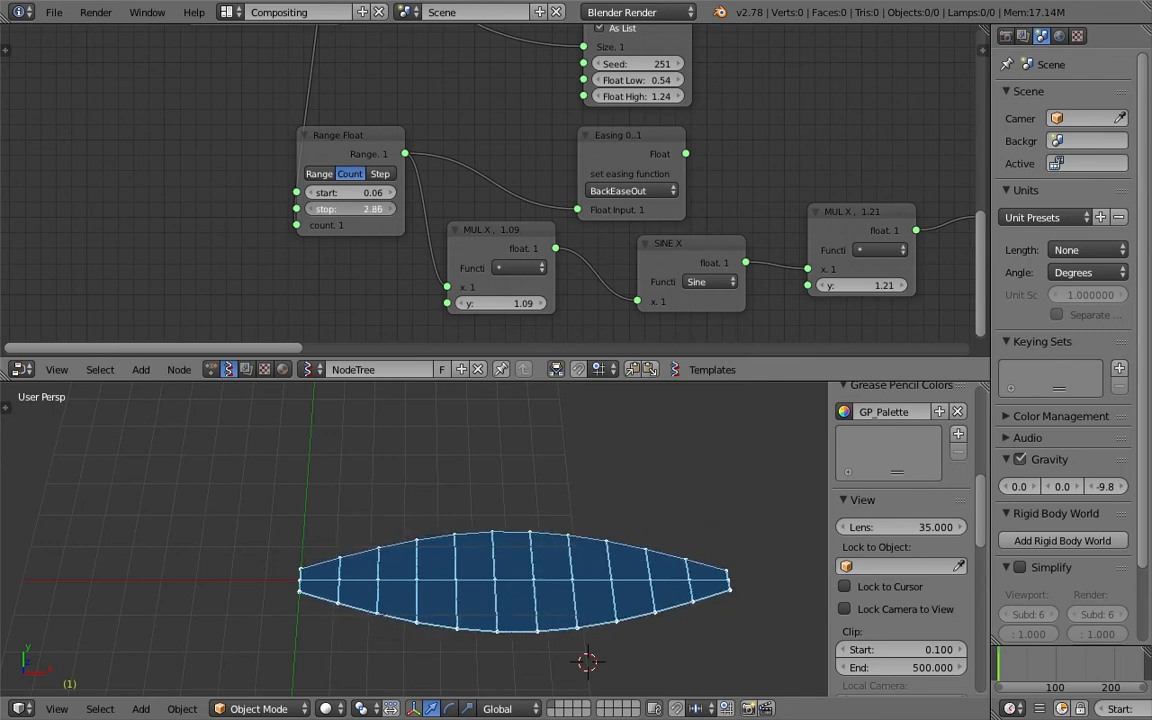
pyautogui.moveTo(513, 249); pyautogui.dragTo(489, 239, button='middle')
pyautogui.hotkey('ctrl', 's')
pyautogui.click(489, 244)
# Set y to 1 on the multiply node before the sine node, and save the file
pyautogui.moveTo(840, 278)
pyautogui.mouseDown()
pyautogui.moveTo(798, 278)
pyautogui.moveTo(822, 278)
pyautogui.mouseUp()
pyautogui.moveTo(893, 252); pyautogui.dragTo(741, 254, button='middle')
pyautogui.moveTo(339, 295); pyautogui.dragTo(409, 295)
pyautogui.doubleClick(341, 296)
pyautogui.write('1')
pyautogui.press('Return')
pyautogui.hotkey('ctrl', 's')
pyautogui.click(422, 306)
# Set the multiply node after the sine to y 1.39 and the Add node's y to -0.08
pyautogui.moveTo(870, 209); pyautogui.dragTo(689, 215, button='middle')
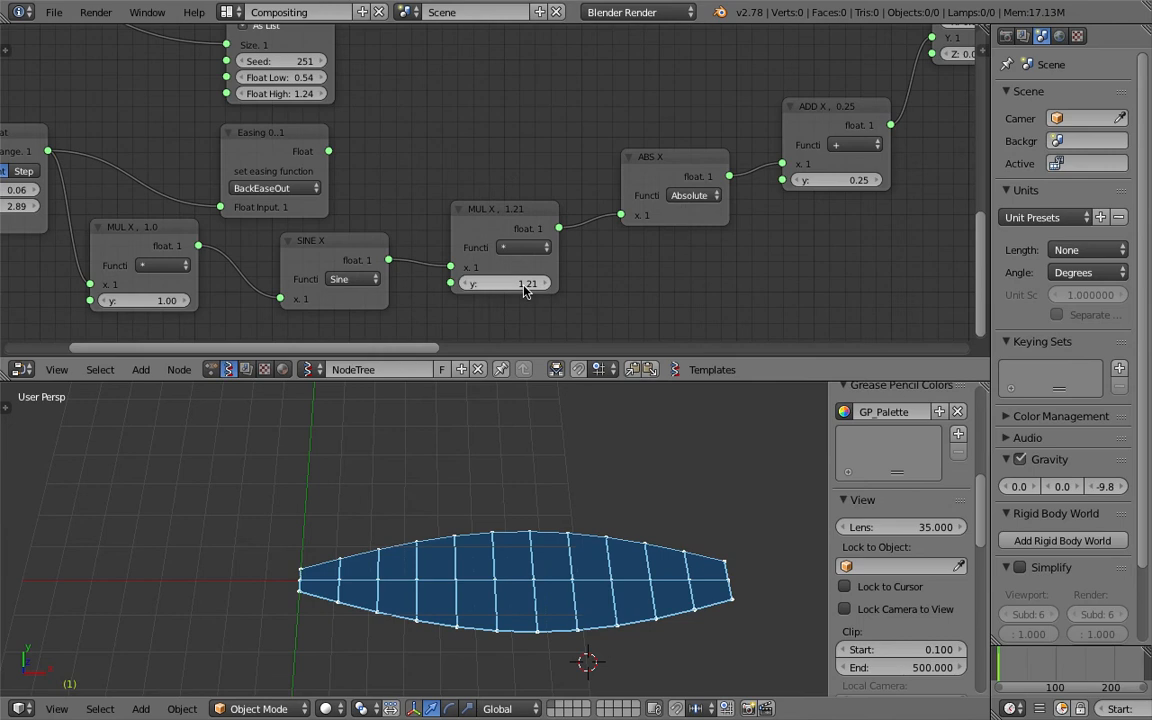
pyautogui.moveTo(524, 285); pyautogui.dragTo(542, 285)
pyautogui.moveTo(840, 181); pyautogui.dragTo(804, 181)
pyautogui.moveTo(708, 440); pyautogui.dragTo(576, 542, button='middle')
pyautogui.moveTo(455, 599); pyautogui.dragTo(483, 609, button='middle')
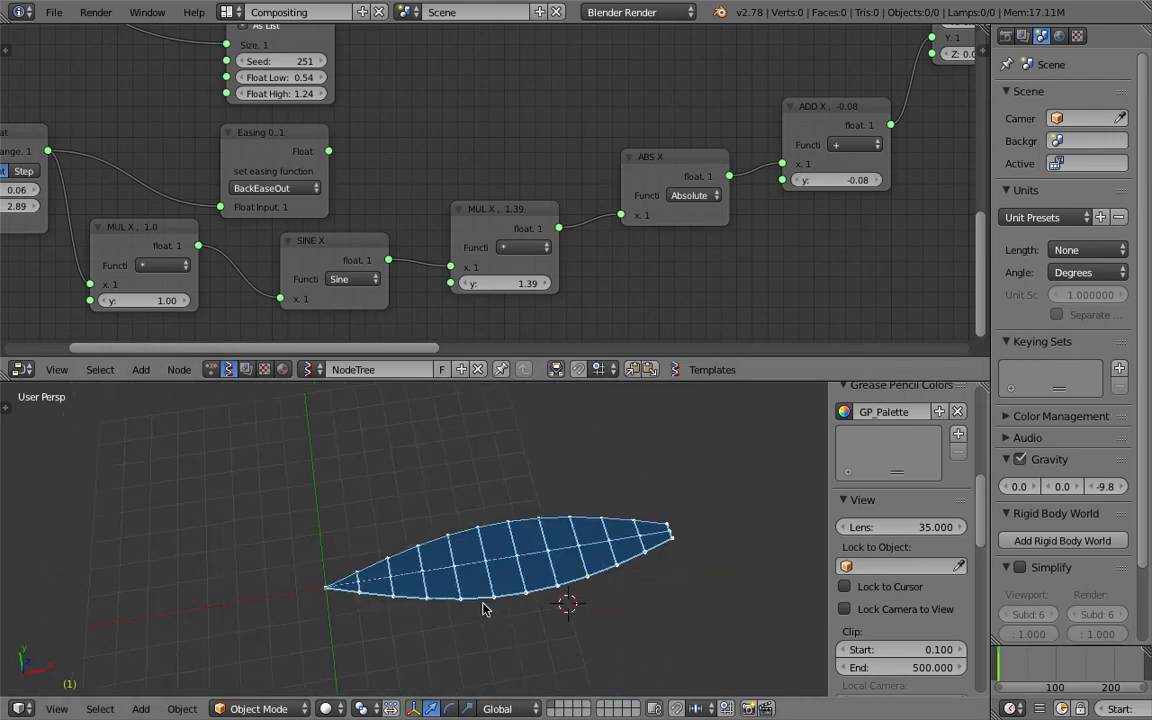
# Switch the Sine node's function to Cosine and set the Add node's y to 0.16
pyautogui.click(339, 279)
pyautogui.click(365, 315)
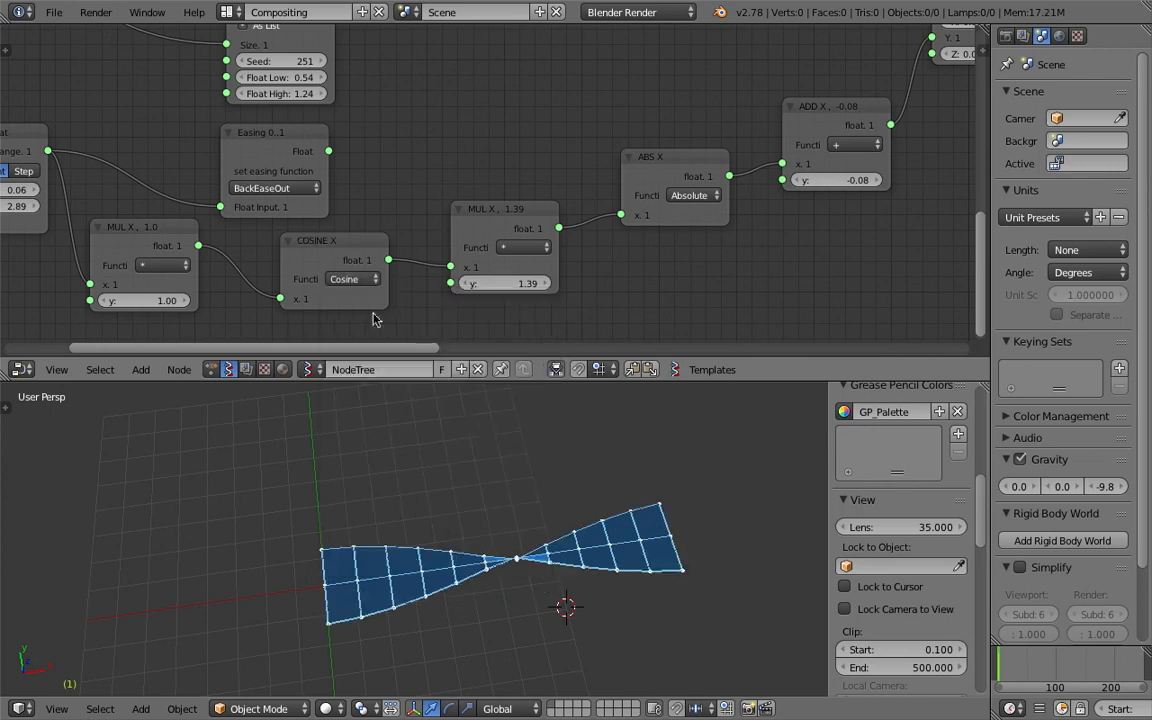
pyautogui.moveTo(843, 187); pyautogui.dragTo(867, 187)
# Set the Range Float's start to 1.56 and stop to 4.75
pyautogui.moveTo(588, 245); pyautogui.dragTo(698, 239, button='middle')
pyautogui.click(102, 164)
pyautogui.moveTo(104, 185); pyautogui.dragTo(178, 185)
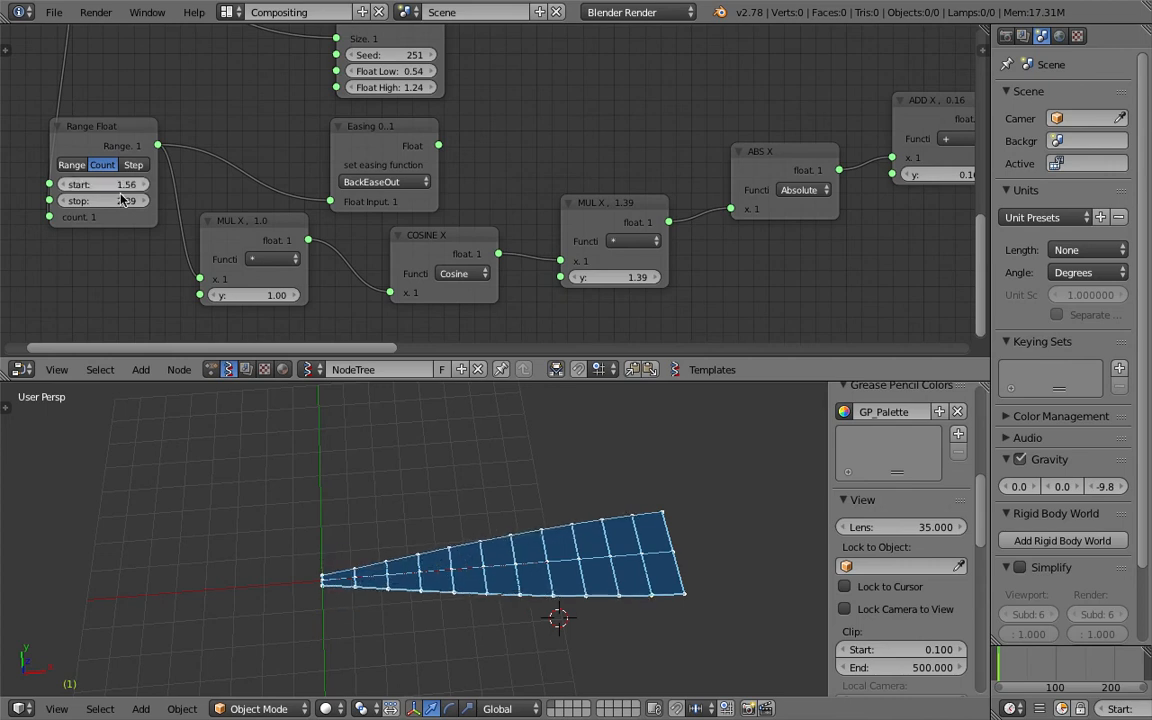
pyautogui.moveTo(104, 200); pyautogui.dragTo(272, 200)
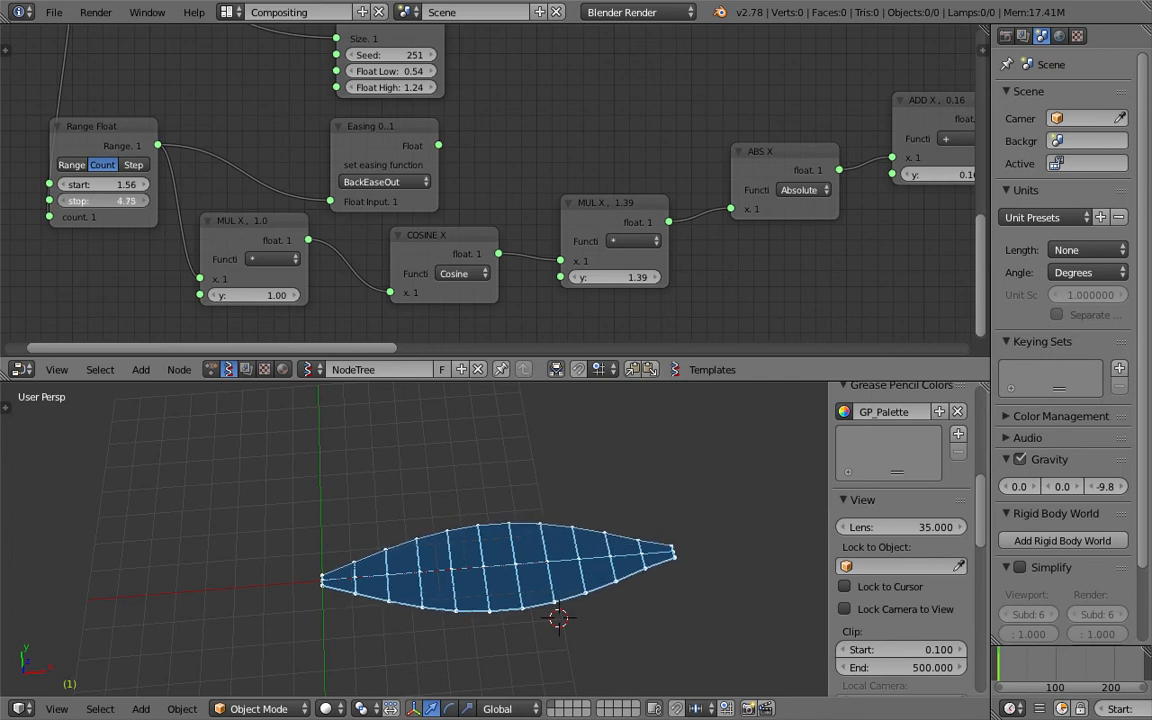
# Return the Cosine node's function to Sine and set the Range Float's start to 0.39 and stop to about 3.1
pyautogui.click(460, 274)
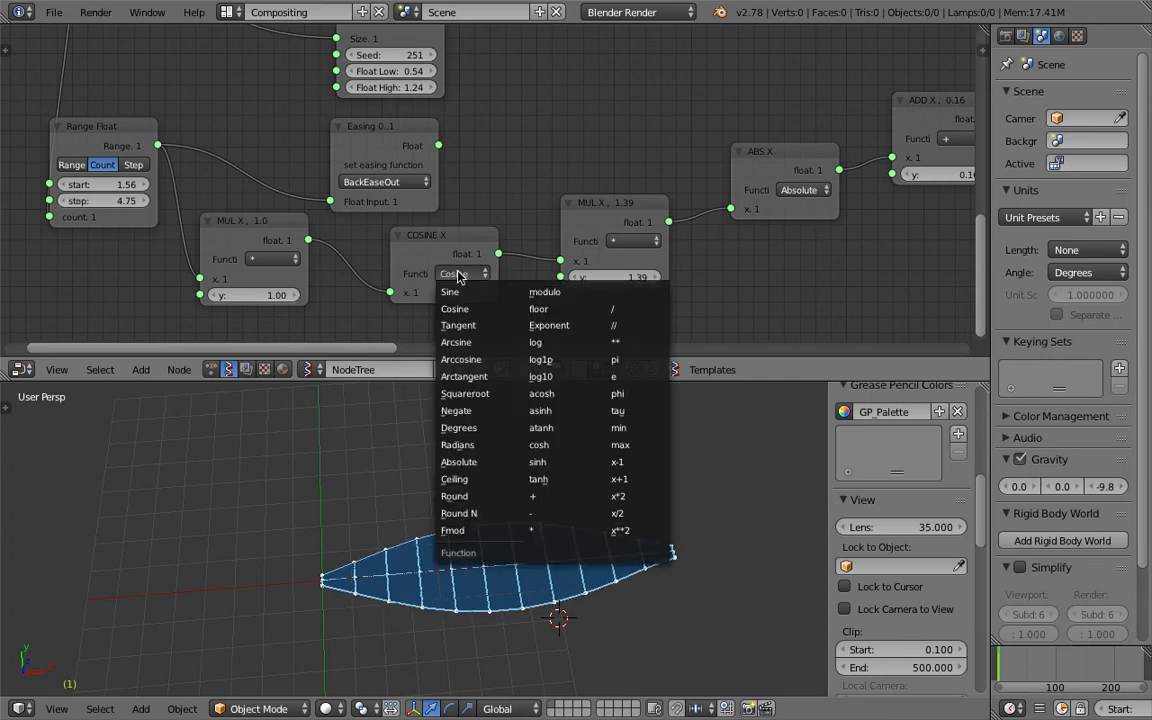
pyautogui.click(462, 293)
pyautogui.moveTo(113, 184); pyautogui.dragTo(5, 200)
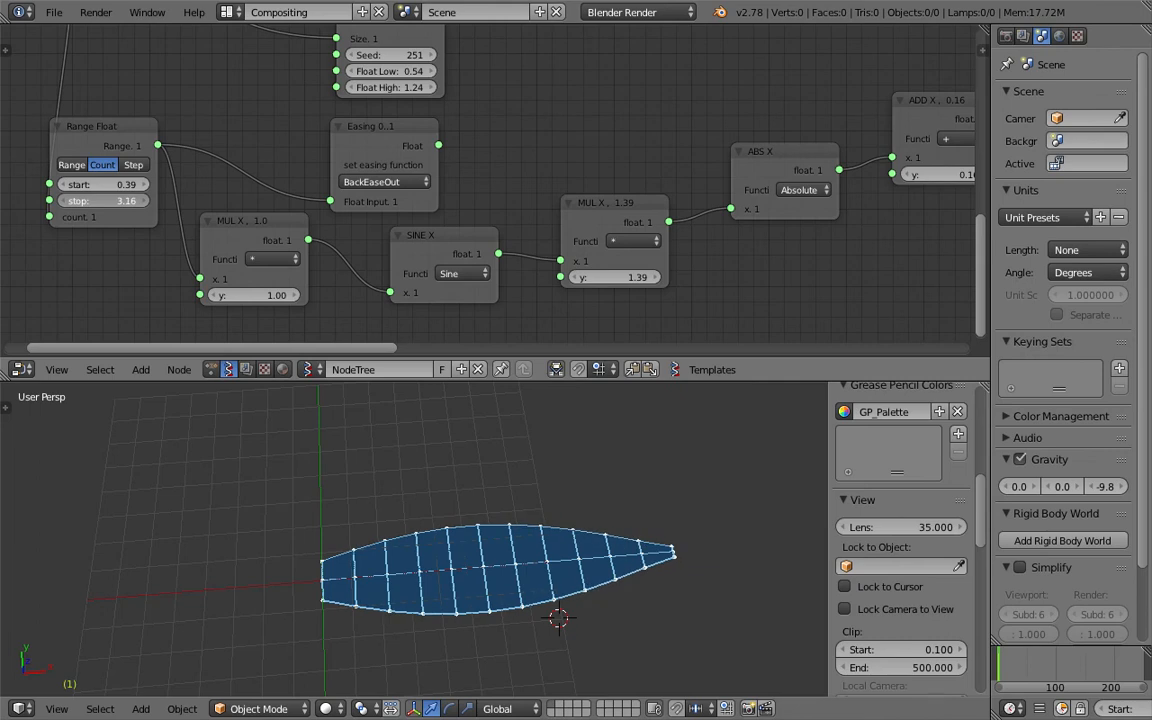
# Try baking the leaf into a mesh object from the Viewer Draw node, and delete the moved result
pyautogui.moveTo(390, 552); pyautogui.dragTo(520, 440, button='middle')
pyautogui.scroll(-3, 458, 545)
pyautogui.scroll(-6, 660, 220)
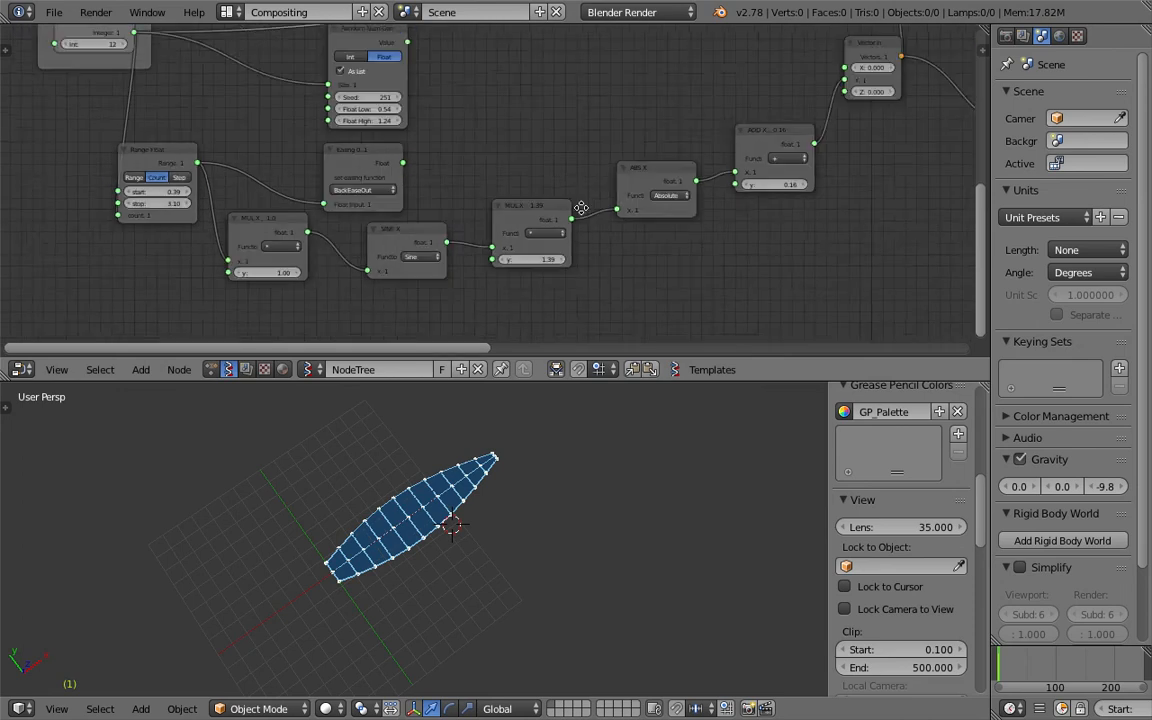
pyautogui.scroll(-3, 369, 155)
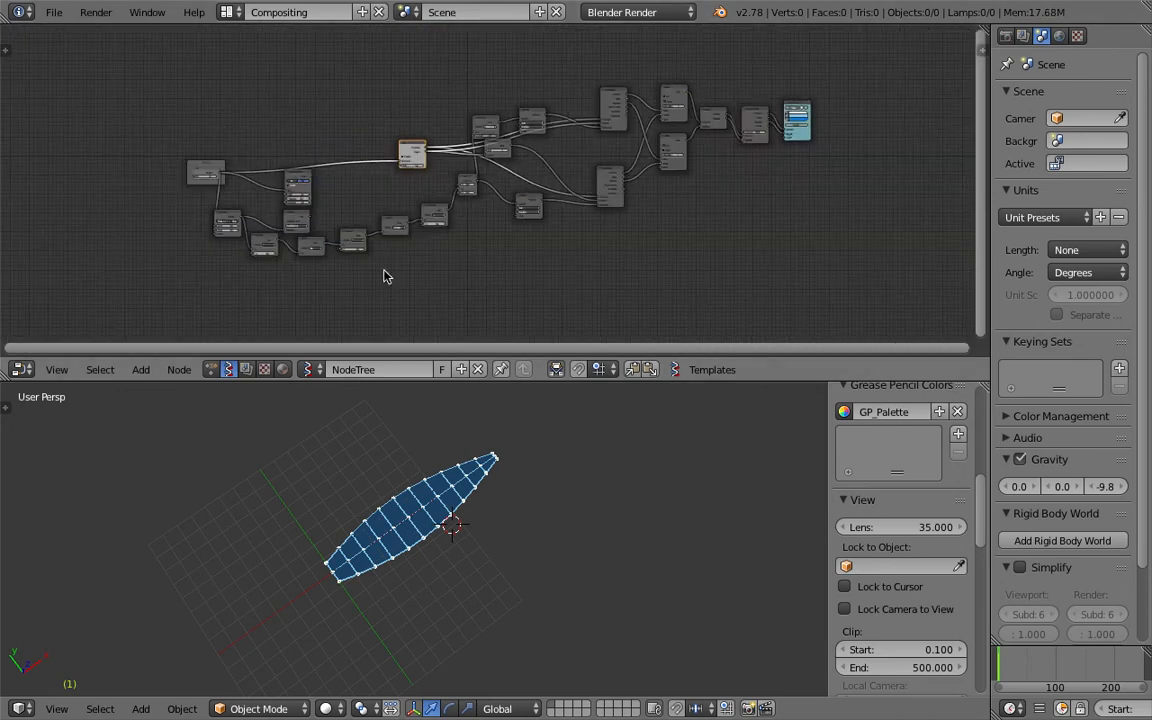
pyautogui.moveTo(925, 77); pyautogui.dragTo(630, 152, button='middle')
pyautogui.scroll(12, 630, 152)
pyautogui.click(529, 228)
pyautogui.press('g')
pyautogui.click(602, 603)
pyautogui.press('x')
pyautogui.click(604, 602)
# Save the file as simple_leaf_more_elegant_002.blend on the Desktop
pyautogui.moveTo(604, 598); pyautogui.dragTo(517, 581, button='middle')
pyautogui.press('super+s')
pyautogui.click(56, 14)
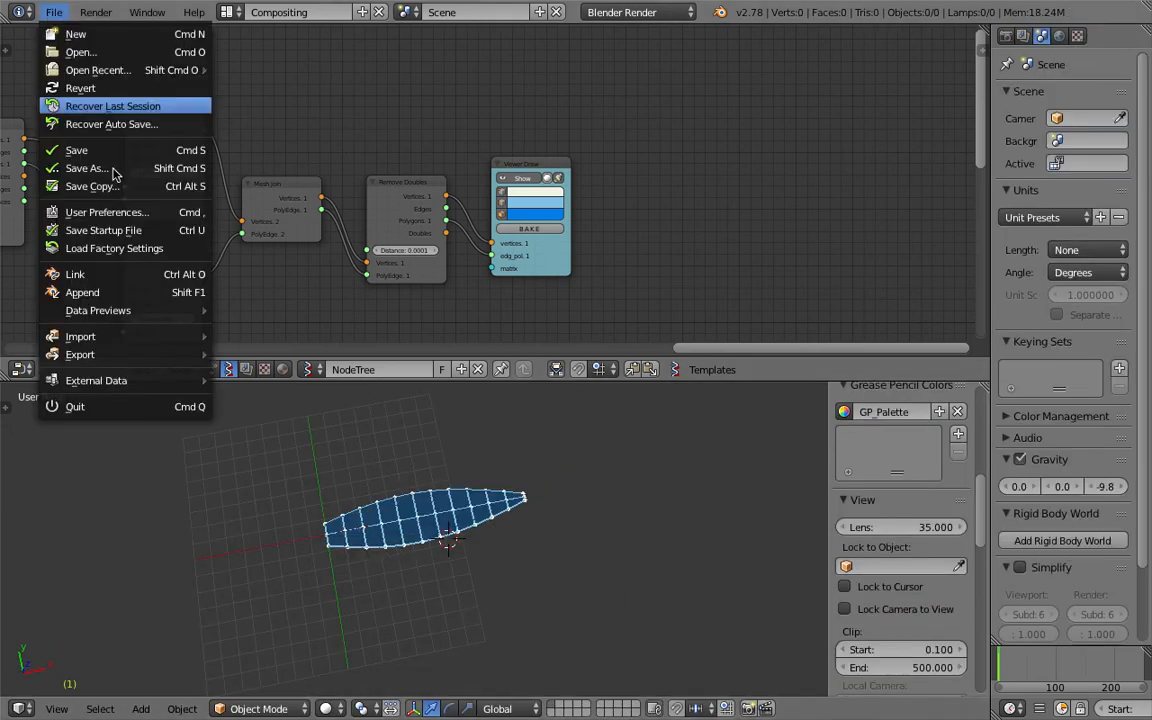
pyautogui.click(112, 171)
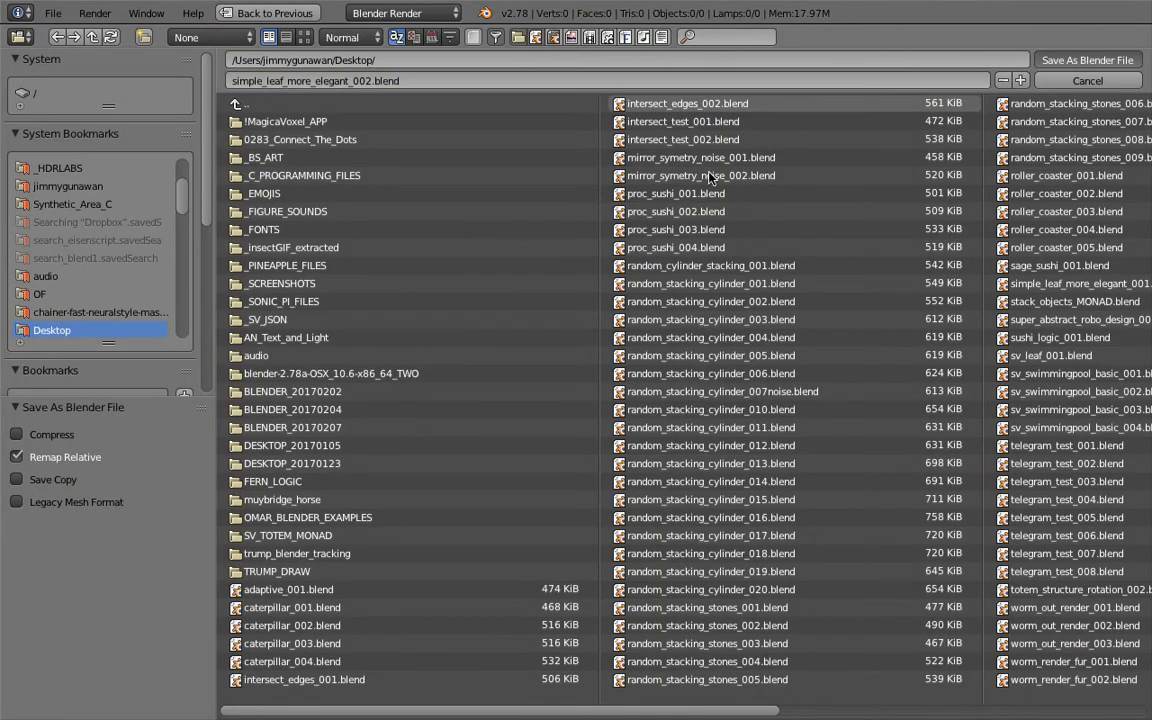
pyautogui.press('Return')
# Move the Viewer Draw node away from Remove Doubles and add a Circle node below the gap
pyautogui.moveTo(559, 235); pyautogui.dragTo(581, 226, button='middle')
pyautogui.moveTo(519, 252); pyautogui.dragTo(614, 221, button='middle')
pyautogui.scroll(3, 614, 221)
pyautogui.moveTo(678, 201); pyautogui.dragTo(826, 199)
pyautogui.moveTo(783, 235); pyautogui.dragTo(608, 195, button='middle')
pyautogui.scroll(2, 527, 215)
pyautogui.hotkey('alt', 'space')
pyautogui.write('ci')
pyautogui.press('Return')
pyautogui.click(440, 215)
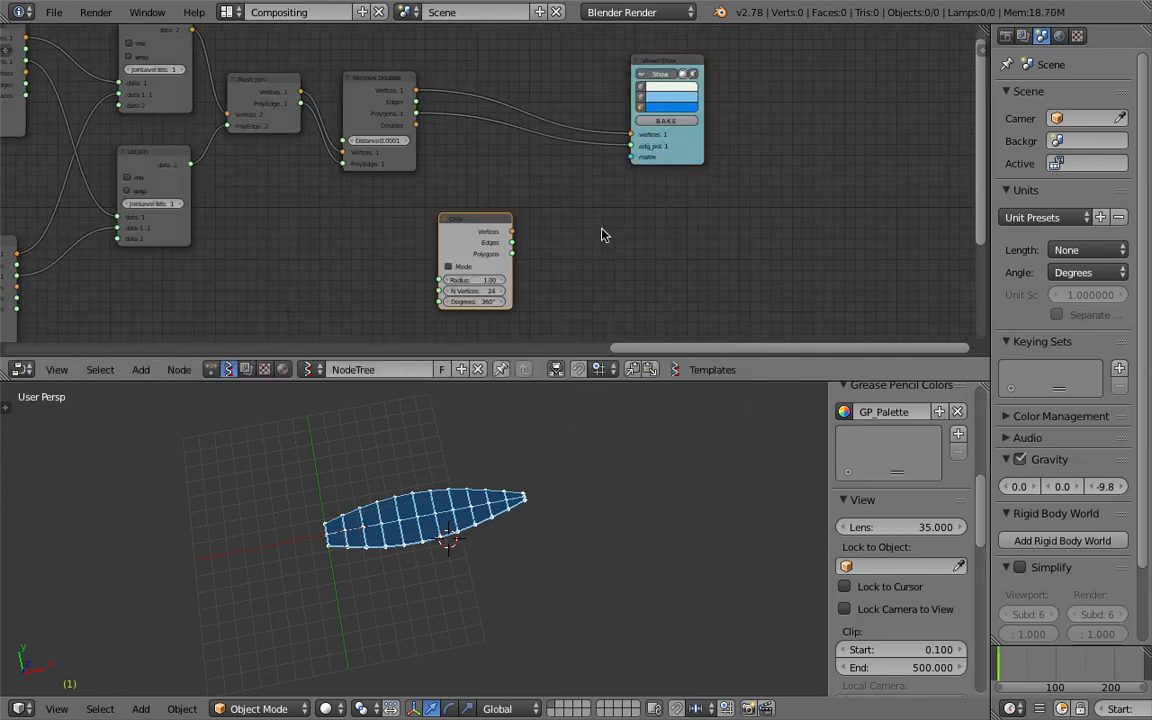
# Add a Matrix in node beside the Circle node
pyautogui.hotkey('alt', 'space')
pyautogui.write('matrix')
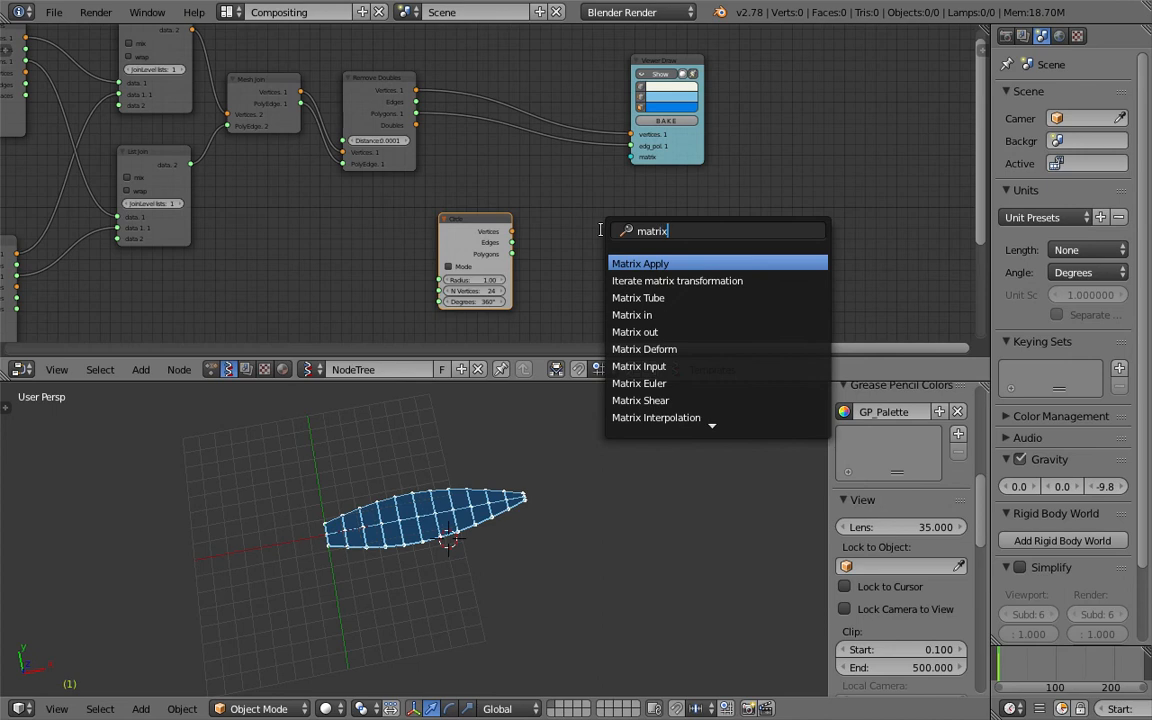
pyautogui.press('Down')
pyautogui.press('Down')
pyautogui.press('Down')
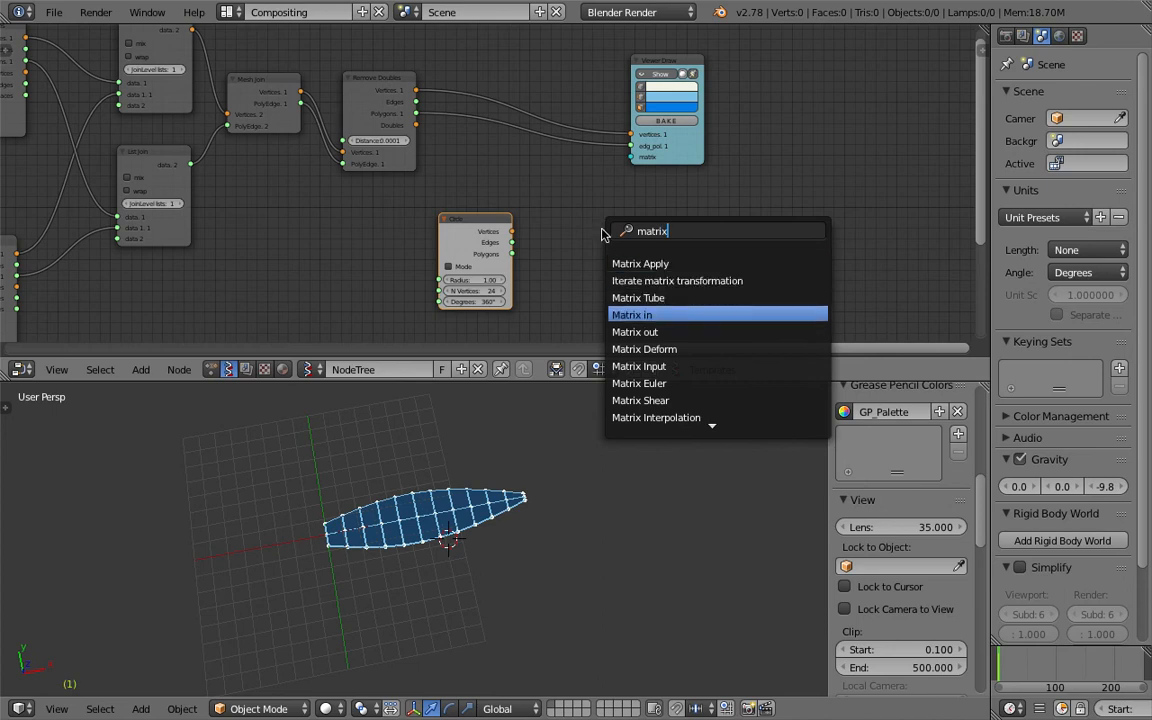
pyautogui.press('Return')
pyautogui.click(606, 228)
# Connect the Circle's Vertices to the Matrix in Location and its Matrix output to the Viewer Draw node's matrix, and save
pyautogui.moveTo(695, 148); pyautogui.dragTo(746, 149)
pyautogui.scroll(3, 648, 159)
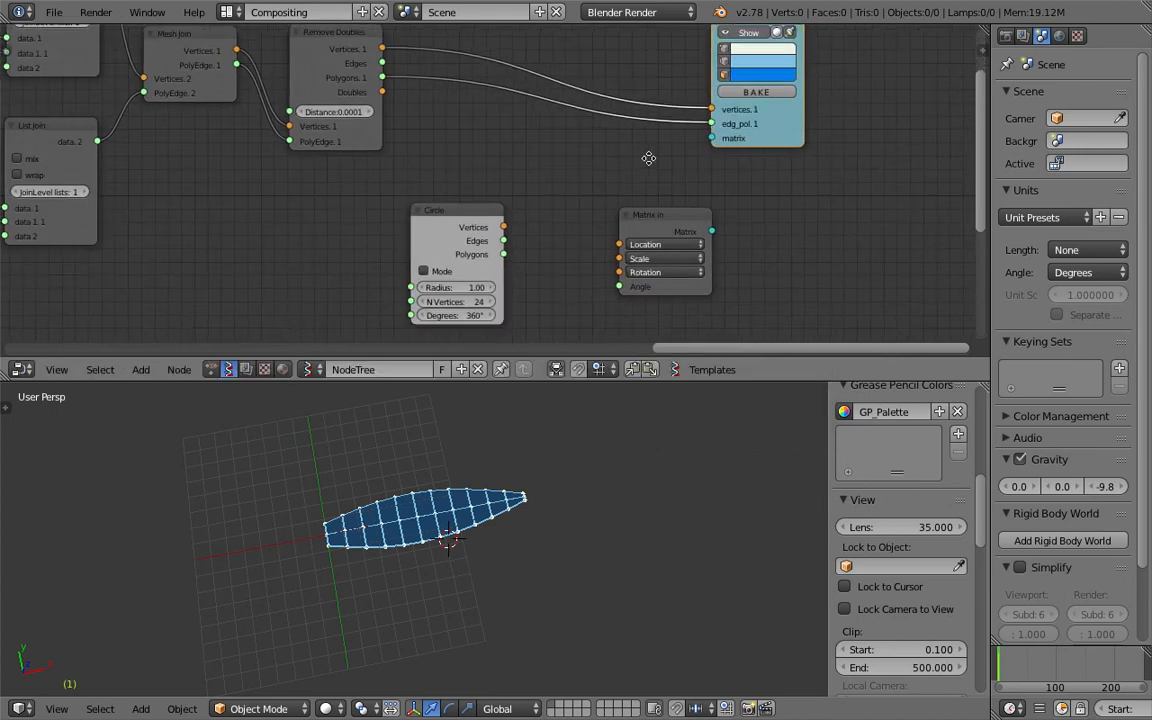
pyautogui.moveTo(480, 213); pyautogui.dragTo(558, 216)
pyautogui.moveTo(651, 203); pyautogui.dragTo(689, 124)
pyautogui.hotkey('ctrl', 's')
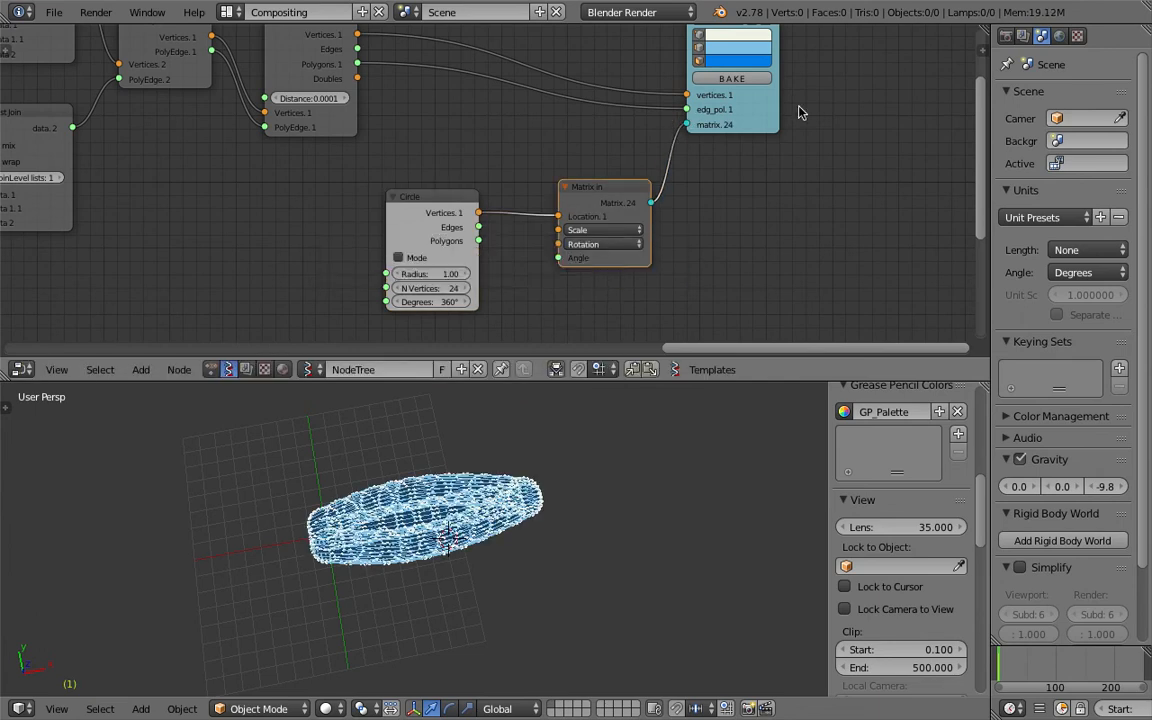
# Toggle the Viewer Draw node's element display and switch the viewport to wireframe shading, saving the file
pyautogui.moveTo(773, 148); pyautogui.dragTo(757, 184, button='middle')
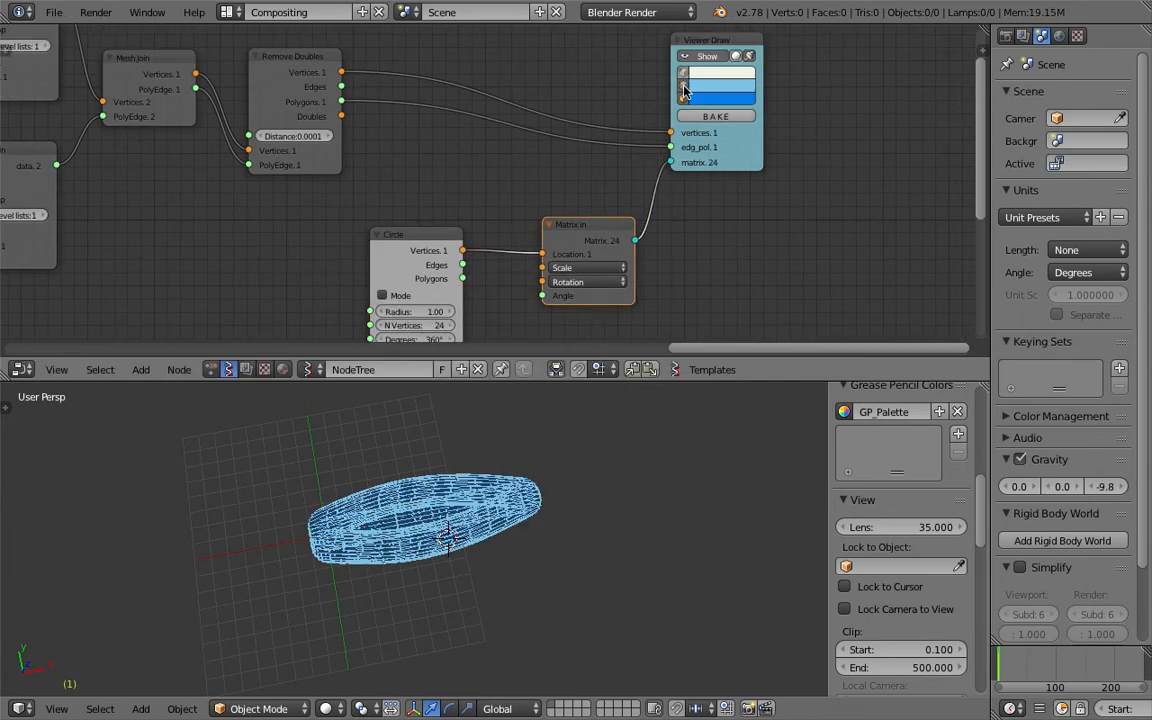
pyautogui.click(684, 87)
pyautogui.keyDown('shift'); pyautogui.moveTo(467, 472); pyautogui.dragTo(494, 461, button='middle'); pyautogui.keyUp('shift')
pyautogui.scroll(3, 450, 470)
pyautogui.press('z')
pyautogui.moveTo(395, 470)
pyautogui.mouseDown(button='middle')
pyautogui.moveTo(424, 486)
pyautogui.moveTo(435, 537)
pyautogui.moveTo(524, 522)
pyautogui.moveTo(504, 513)
pyautogui.moveTo(514, 461)
pyautogui.mouseUp(button='middle')
pyautogui.hotkey('ctrl', 's')
pyautogui.click(524, 521)
# Set the Circle node's Radius to 8.08 and N Vertices to 12, and save the file
pyautogui.moveTo(466, 282); pyautogui.dragTo(470, 244, button='middle')
pyautogui.hotkey('ctrl', 's')
pyautogui.click(471, 242)
pyautogui.moveTo(434, 288); pyautogui.dragTo(593, 274)
pyautogui.click(425, 273)
pyautogui.scroll(-2, 540, 612)
# Connect the Circle's Vertices to the Matrix in node's Angle input and inspect the leaf arrangement
pyautogui.moveTo(540, 614); pyautogui.dragTo(423, 547, button='middle')
pyautogui.moveTo(466, 213); pyautogui.dragTo(546, 259)
pyautogui.scroll(-3, 500, 540)
pyautogui.moveTo(500, 560); pyautogui.dragTo(400, 440, button='middle')
pyautogui.scroll(1, 490, 205)
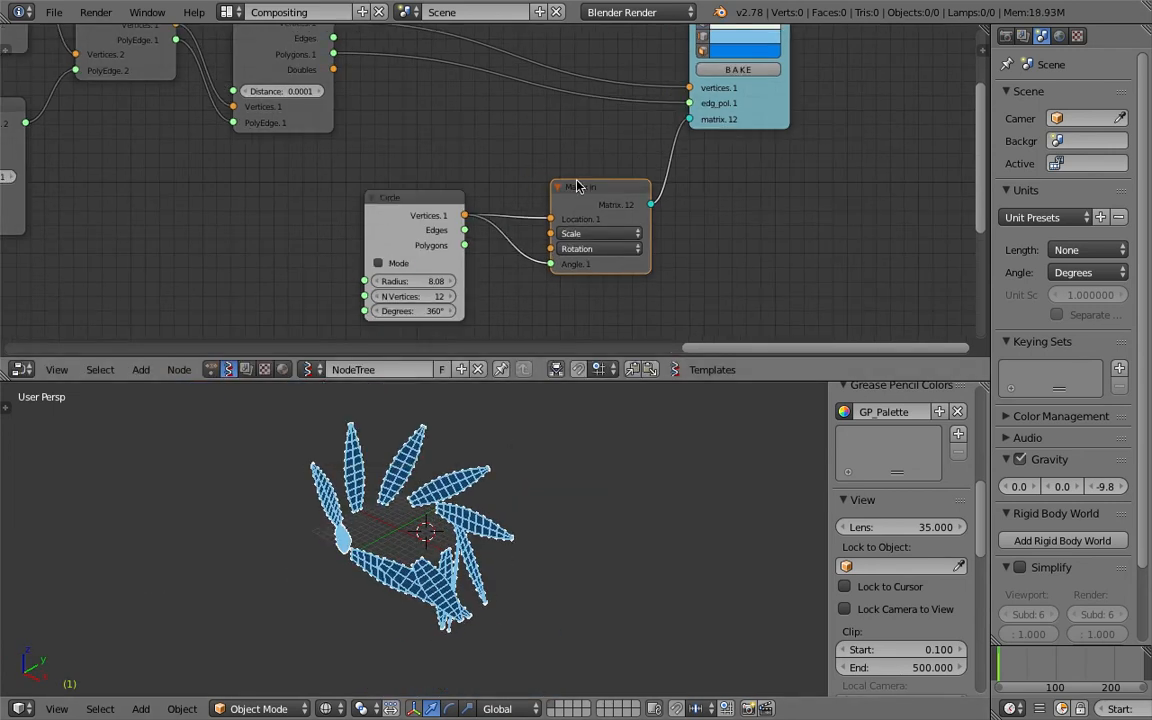
pyautogui.scroll(5, 394, 507)
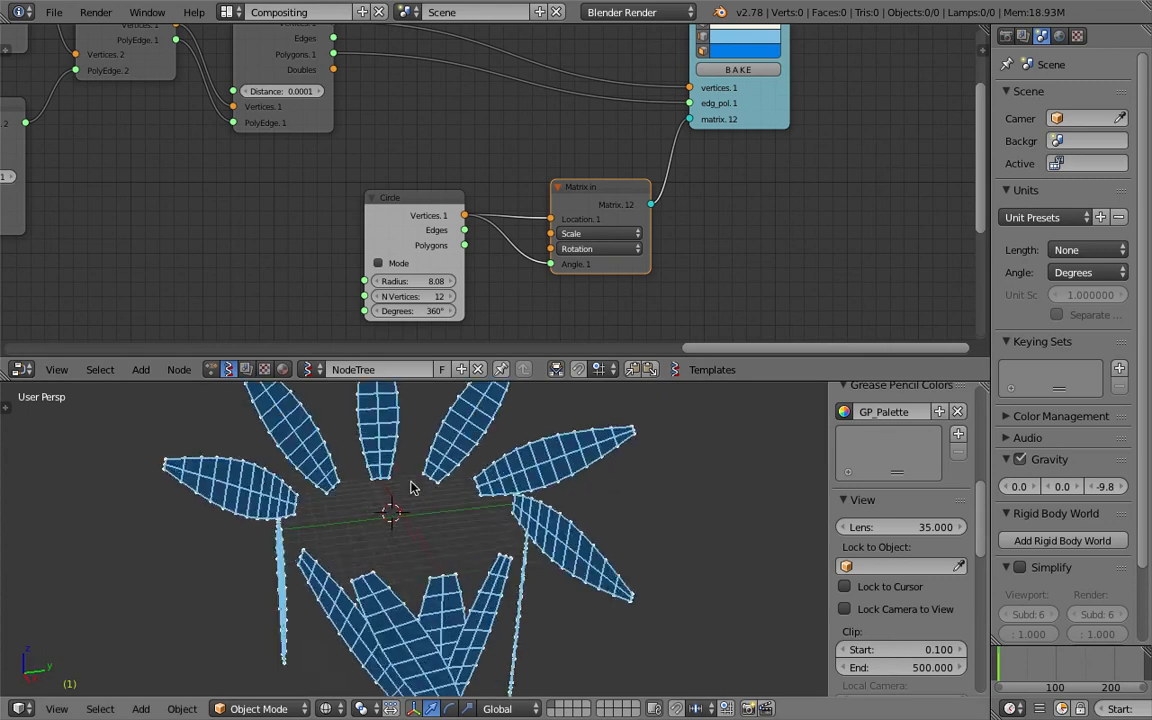
# Try linking the Circle's Vertices to the Matrix in Rotation, and cut both the Rotation and Angle links
pyautogui.moveTo(616, 188); pyautogui.dragTo(617, 175)
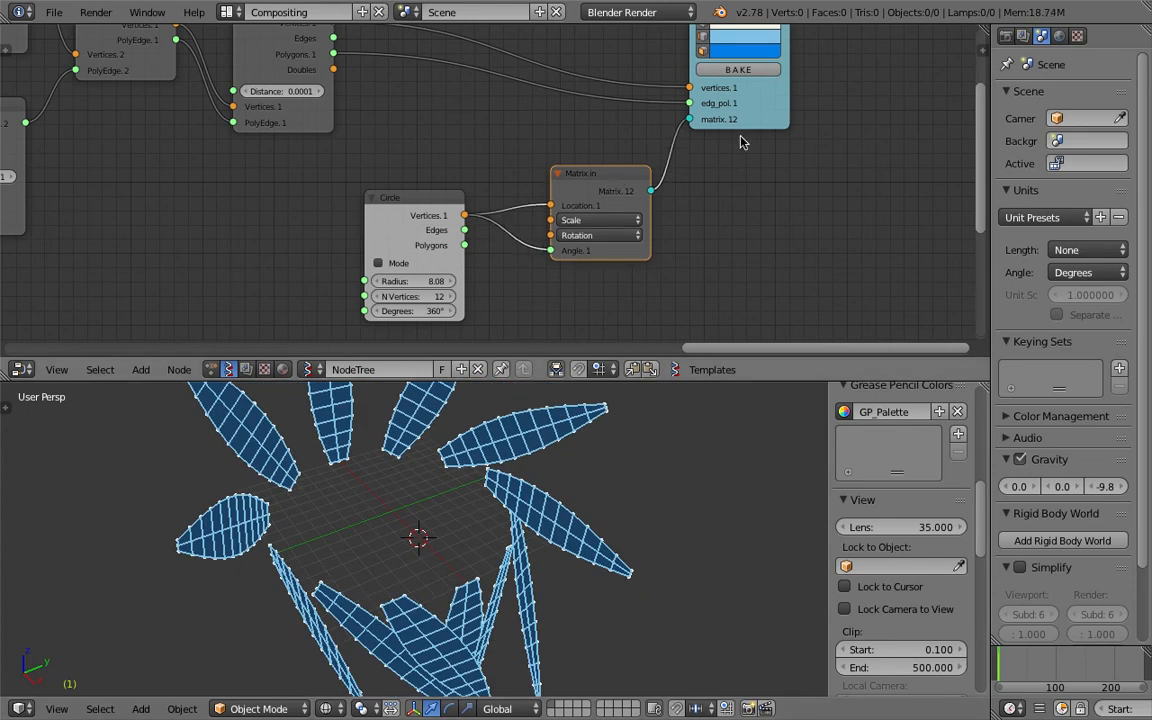
pyautogui.moveTo(757, 121); pyautogui.dragTo(801, 121)
pyautogui.moveTo(465, 215); pyautogui.dragTo(550, 235)
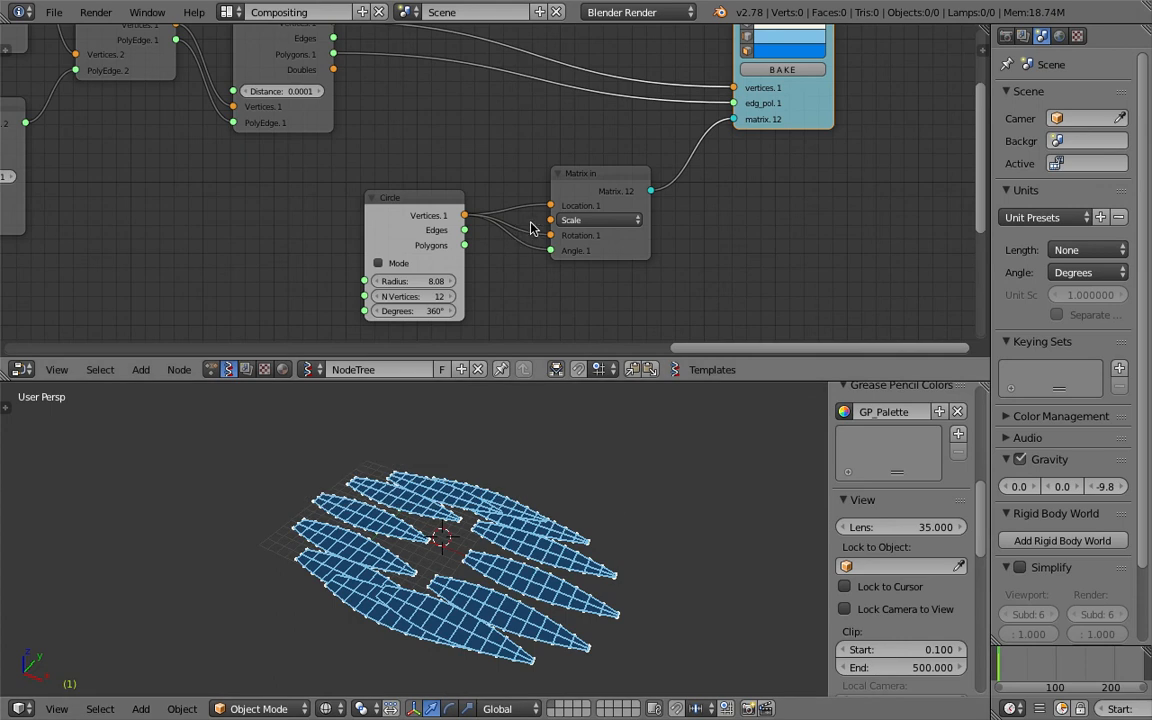
pyautogui.keyDown('ctrl'); pyautogui.moveTo(534, 218); pyautogui.dragTo(513, 250); pyautogui.keyUp('ctrl')
# Spread out the Circle, Matrix in and Viewer Draw nodes to make room between Circle and Matrix in
pyautogui.moveTo(401, 196); pyautogui.dragTo(388, 184)
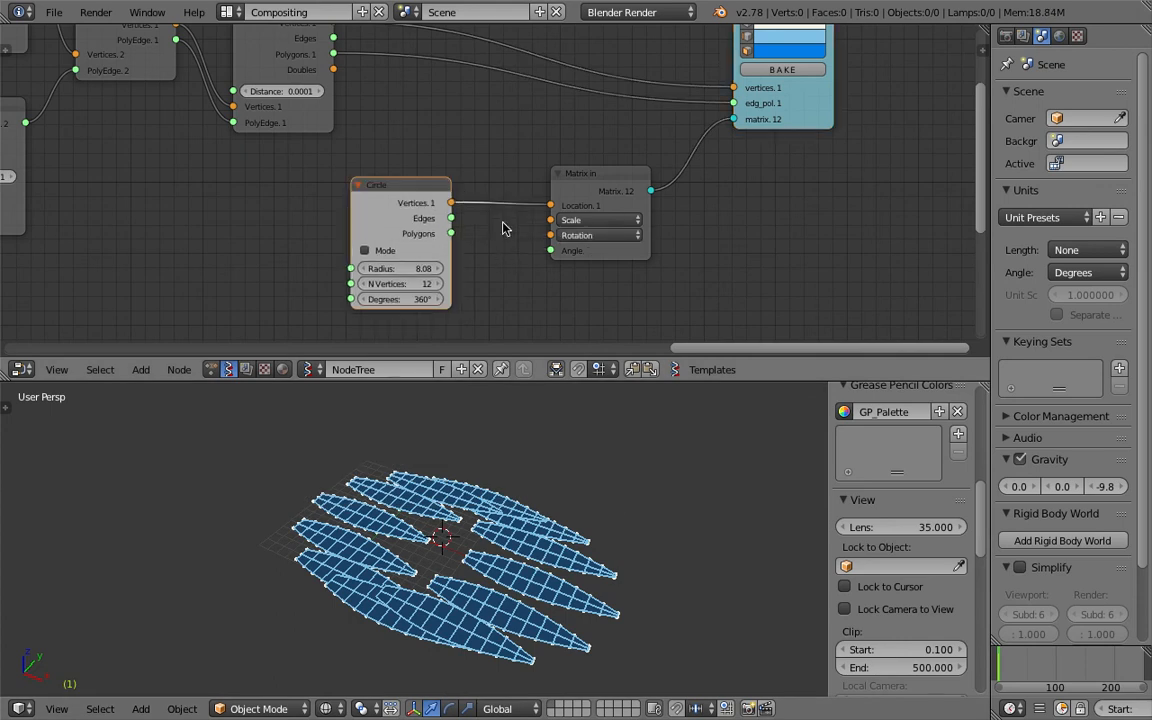
pyautogui.moveTo(453, 202); pyautogui.dragTo(621, 179)
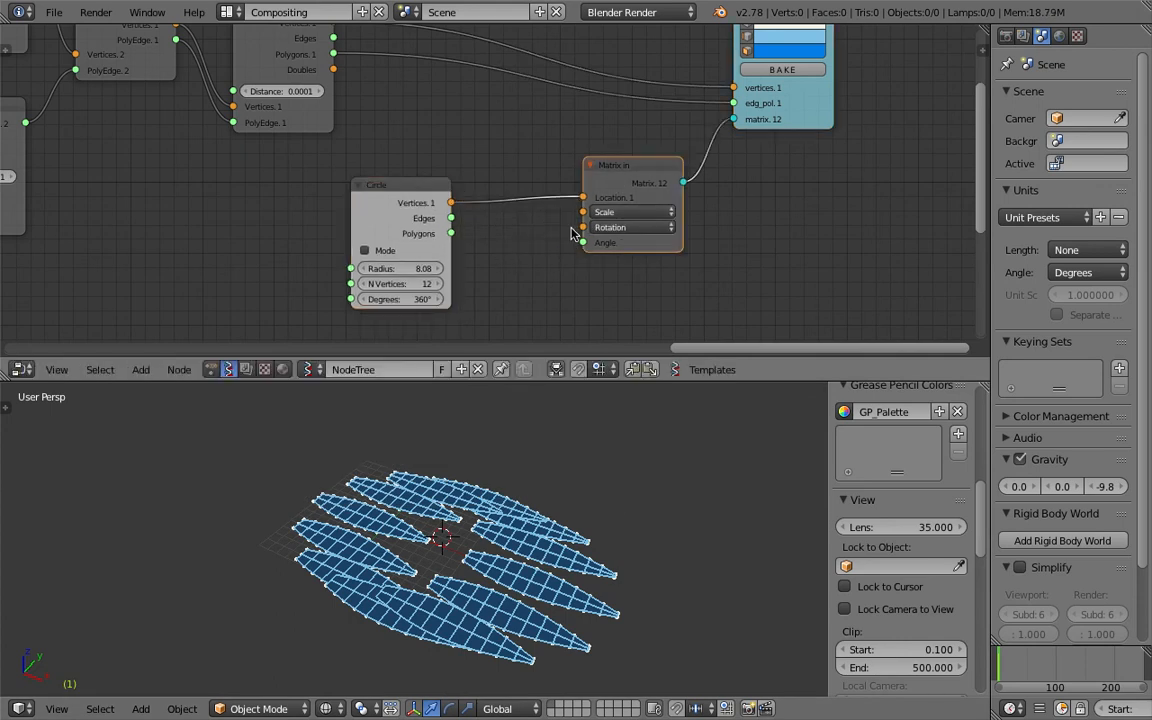
pyautogui.moveTo(650, 249); pyautogui.dragTo(663, 250)
pyautogui.moveTo(804, 134); pyautogui.dragTo(858, 127)
pyautogui.moveTo(648, 264); pyautogui.dragTo(672, 263)
pyautogui.moveTo(672, 257); pyautogui.dragTo(735, 255)
# Add a Z axis vector node and connect its Vectors output to the Matrix in node's Rotation input
pyautogui.hotkey('alt', 'space')
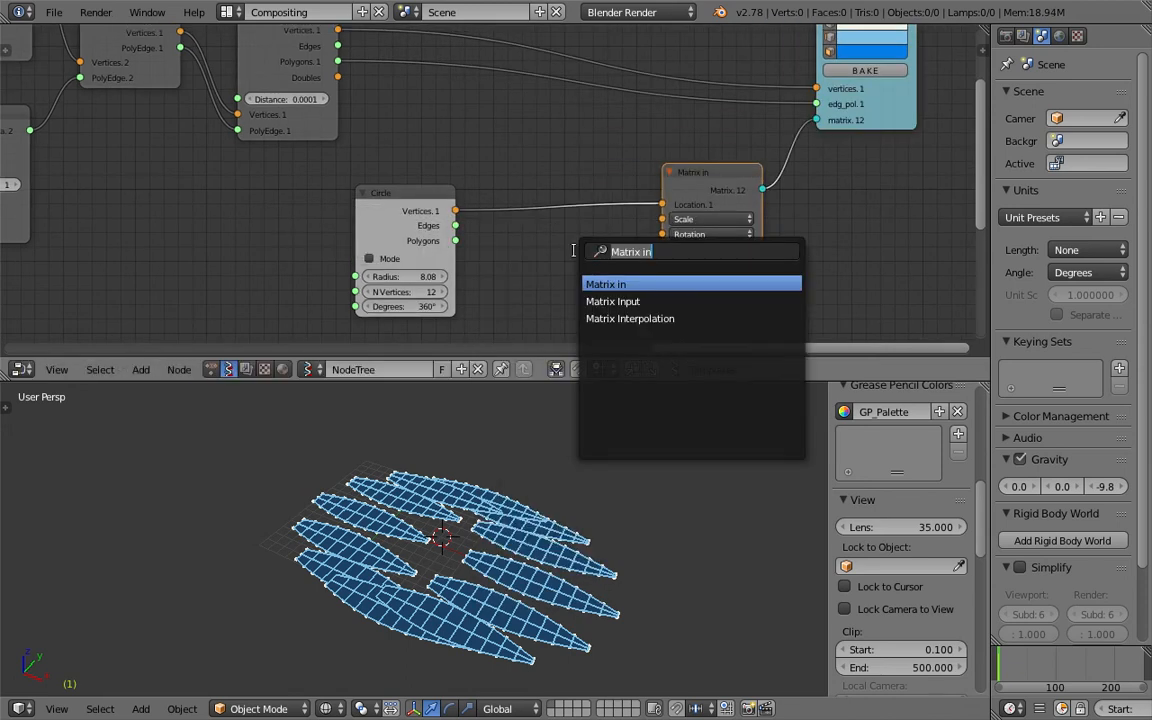
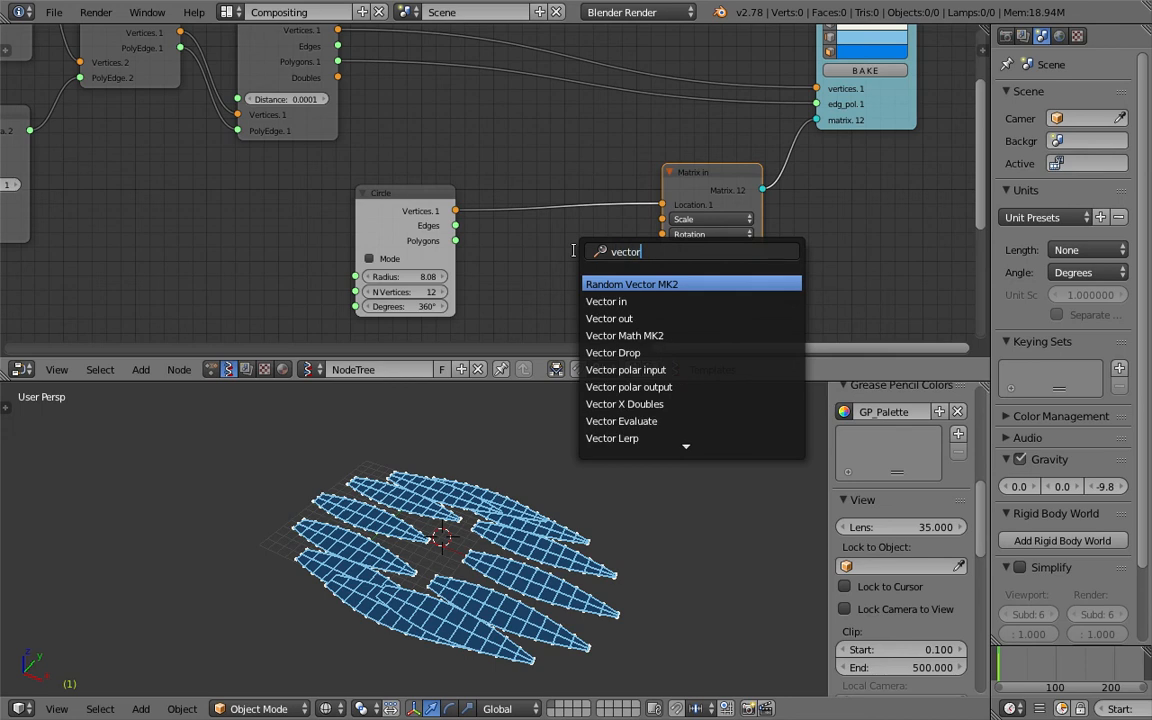
pyautogui.press('BackSpace')
pyautogui.press('BackSpace')
pyautogui.press('BackSpace')
pyautogui.write('z')
pyautogui.press('Down')
pyautogui.press('Down')
pyautogui.press('Down')
pyautogui.press('Up')
pyautogui.press('Return')
pyautogui.click(529, 243)
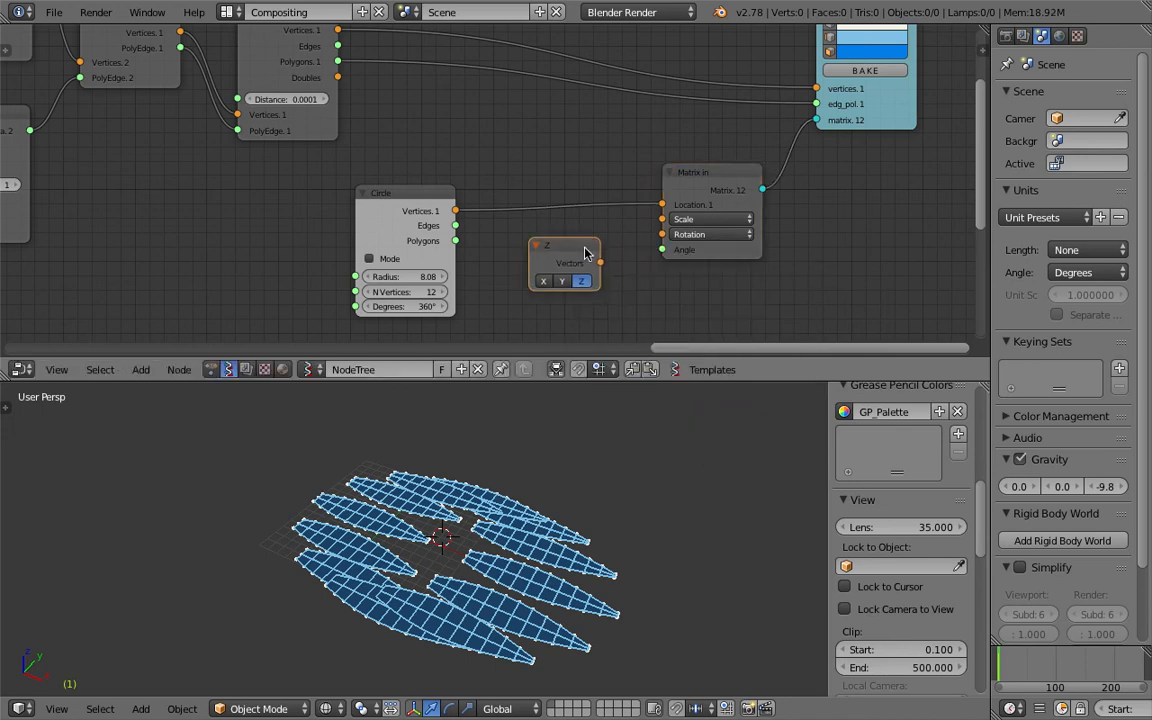
pyautogui.moveTo(599, 265); pyautogui.dragTo(661, 236)
# Add a Range Float node below the Z node and connect its Range output to the Matrix in Angle input
pyautogui.moveTo(643, 327); pyautogui.dragTo(655, 287, button='middle')
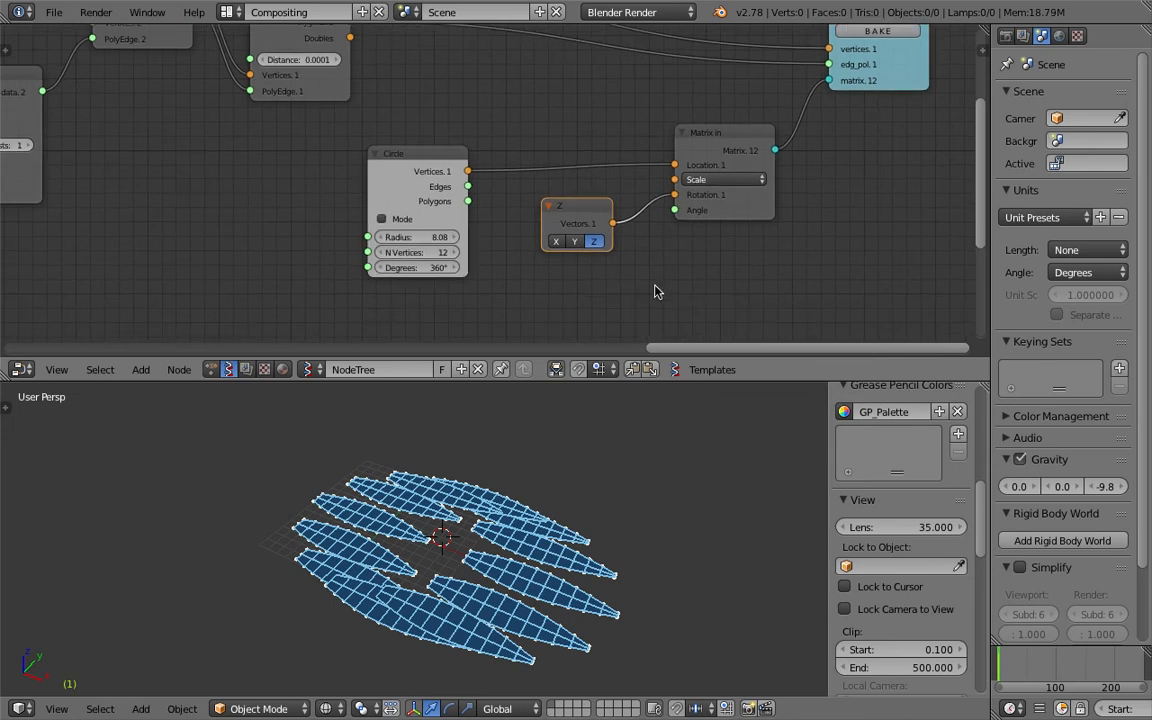
pyautogui.hotkey('shift', 'a')
pyautogui.click(654, 287)
pyautogui.write('ran')
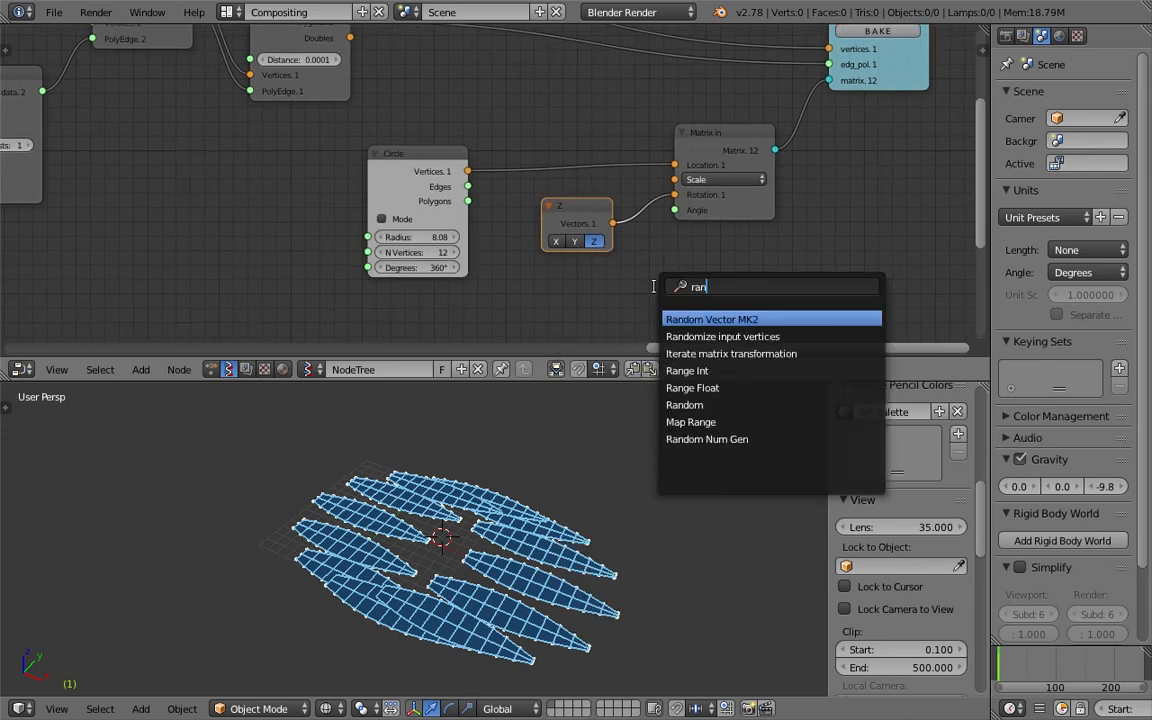
pyautogui.write('ge f')
pyautogui.press('Return')
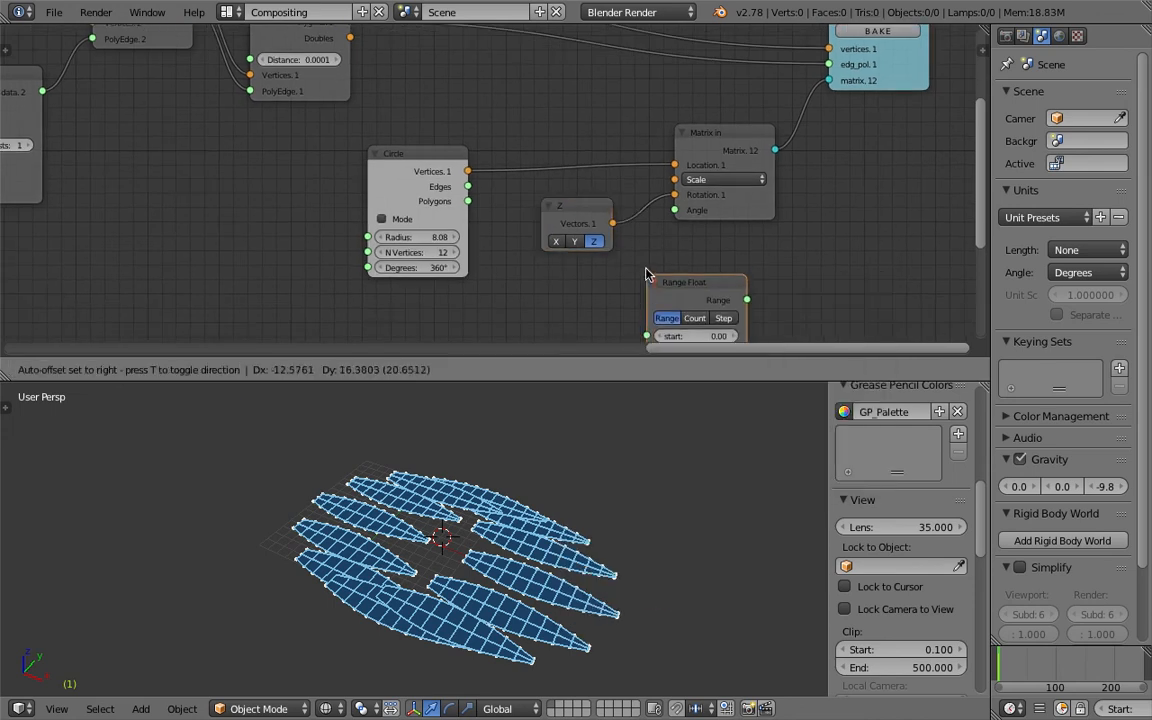
pyautogui.click(655, 253)
pyautogui.moveTo(655, 253); pyautogui.dragTo(677, 175)
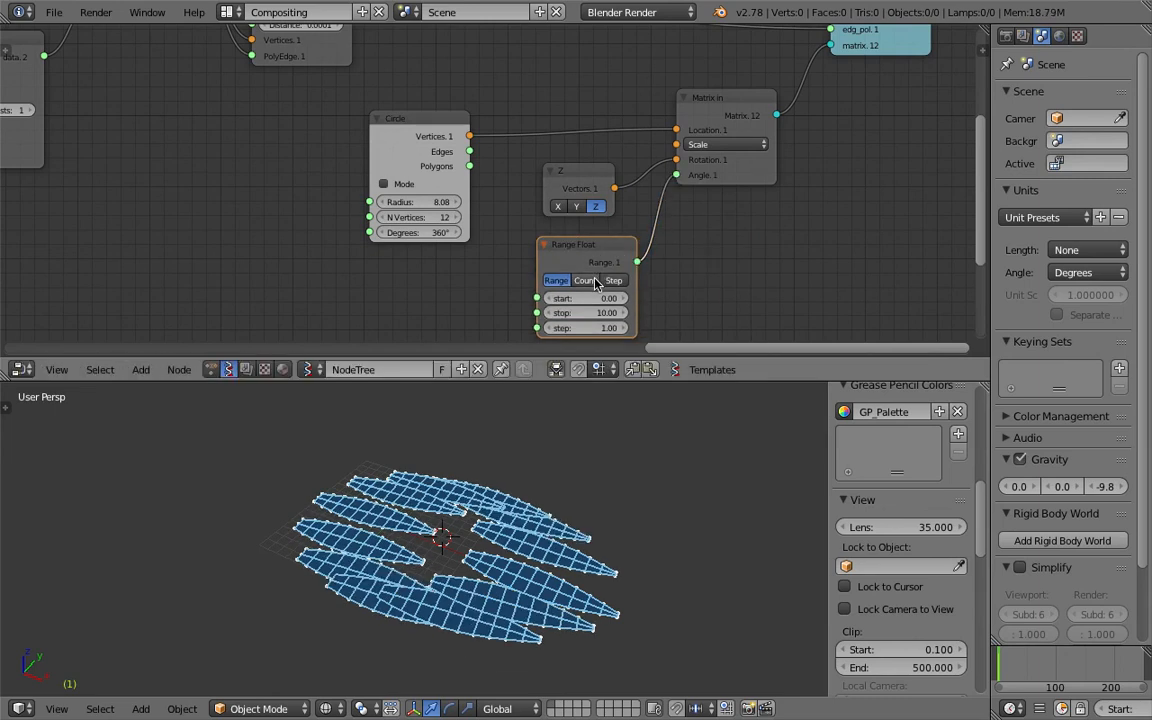
# Switch the Range Float node to Step mode with a step of 30.16 and a count of 12
pyautogui.click(612, 281)
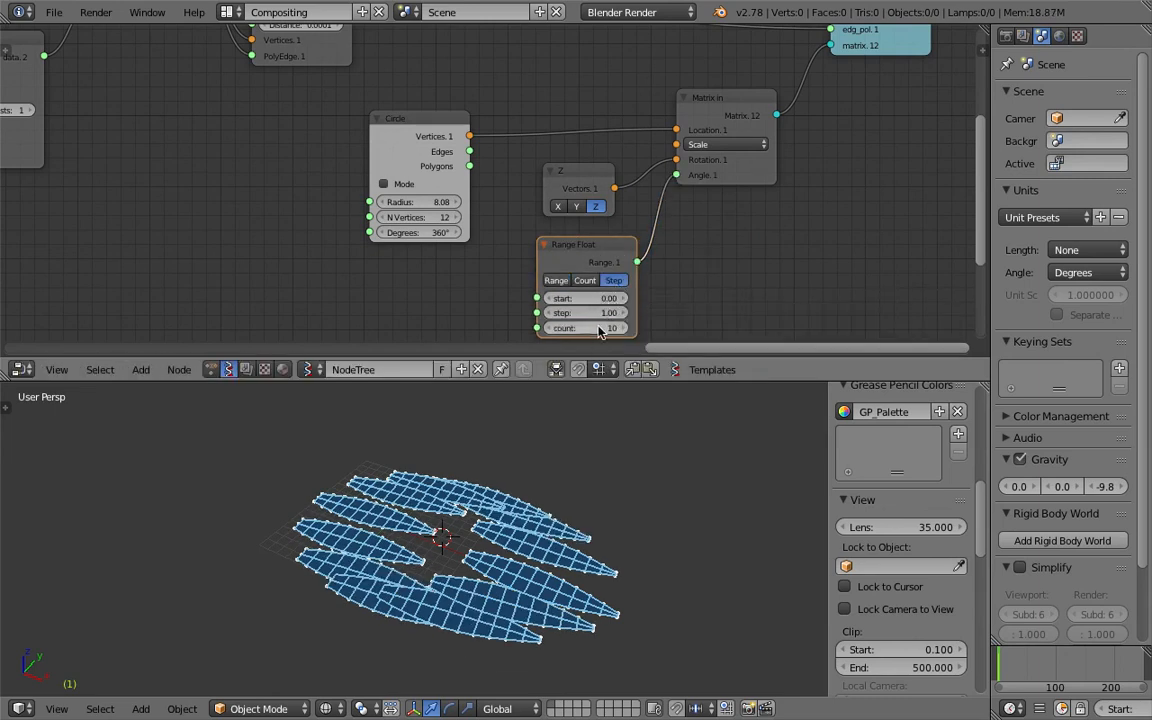
pyautogui.moveTo(585, 313); pyautogui.dragTo(609, 313)
pyautogui.write('12')
pyautogui.press('Return')
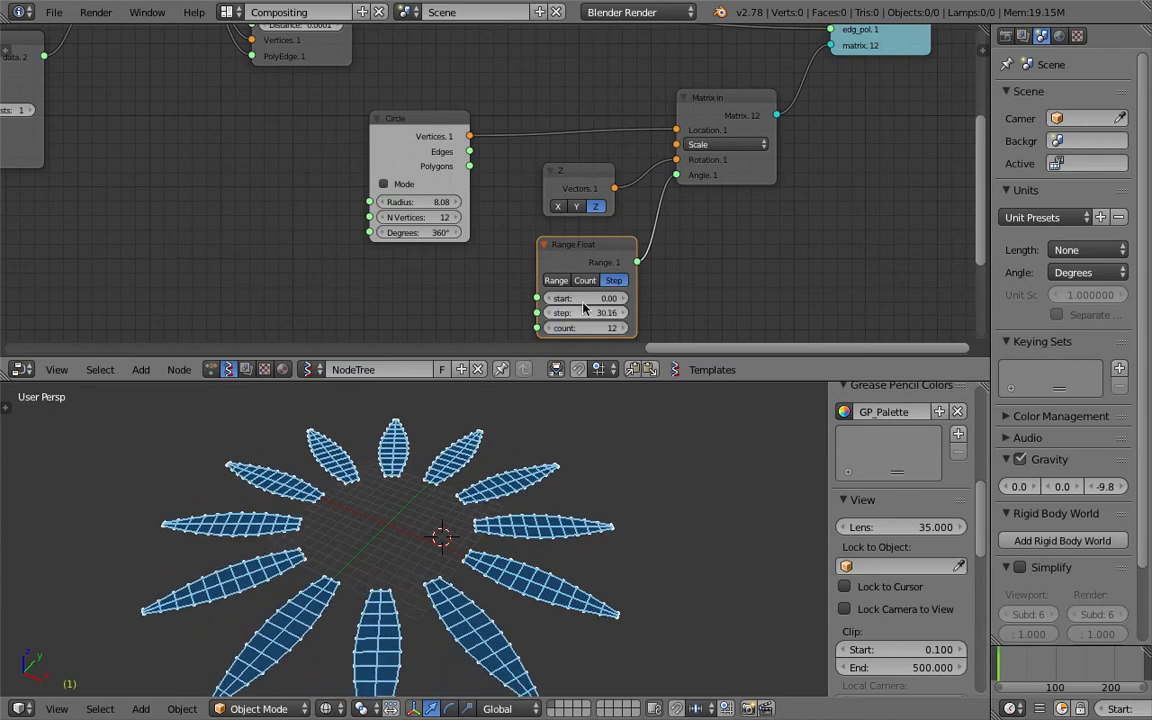
# Reduce the Circle node's Radius to 0.61 and inspect the leaf rosette from several angles
pyautogui.moveTo(451, 205); pyautogui.dragTo(404, 205)
pyautogui.scroll(2, 436, 548)
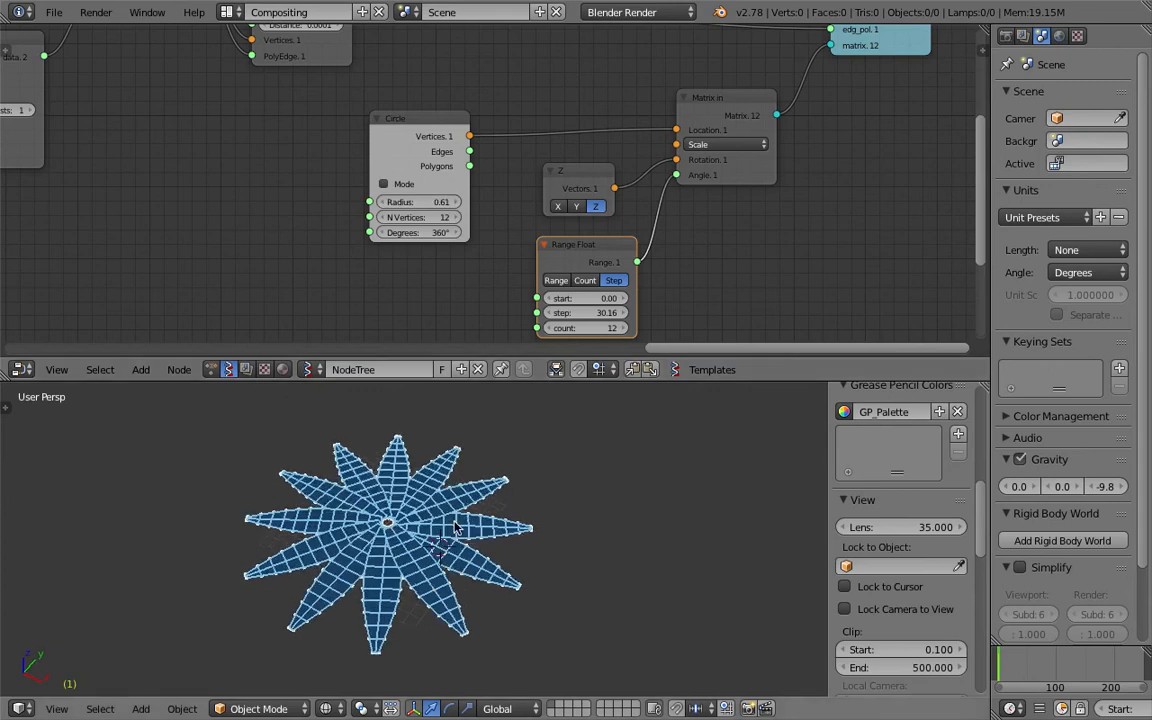
pyautogui.scroll(-3, 436, 548)
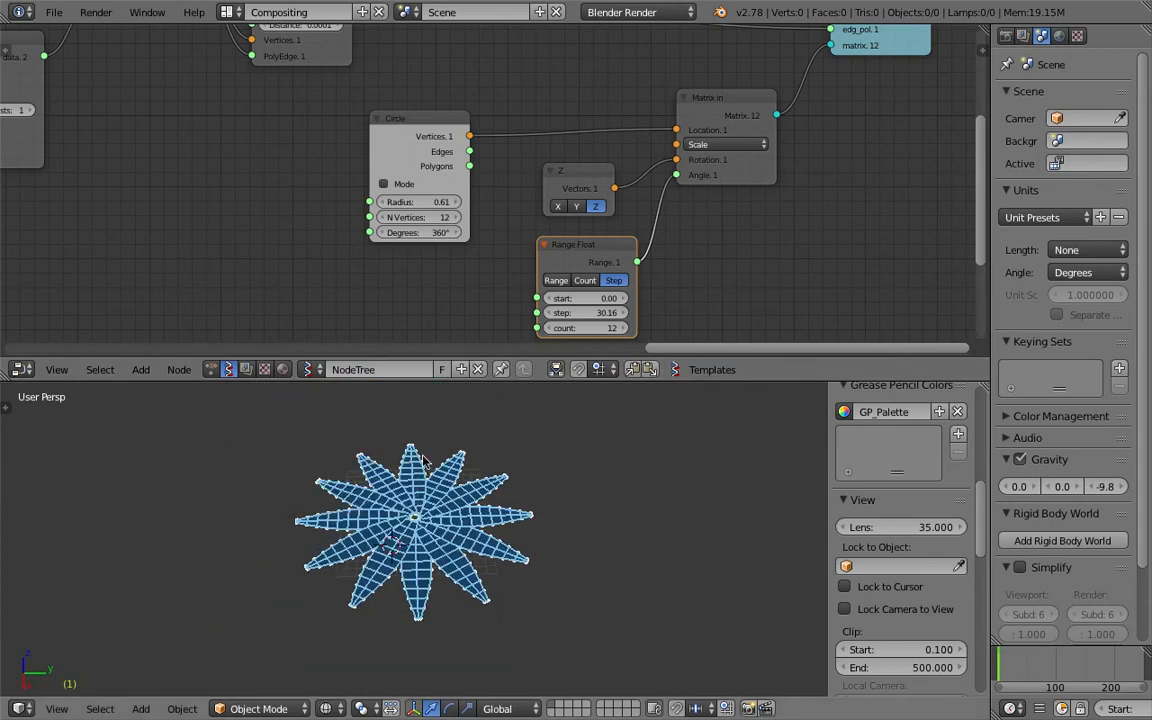
pyautogui.scroll(-1, 604, 203)
# Delete the Circle, Z and Range Float nodes
pyautogui.click(430, 136)
pyautogui.press('x')
pyautogui.click(548, 176)
pyautogui.press('x')
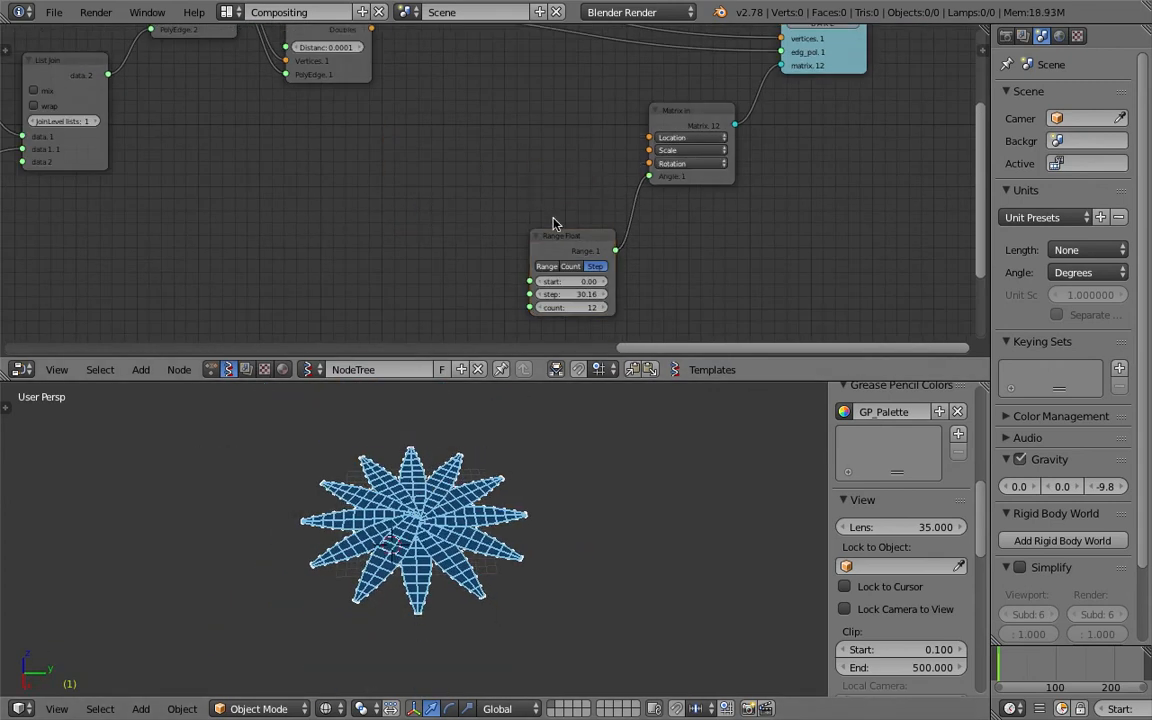
pyautogui.click(553, 236)
pyautogui.press('x')
# Add a Line node, connect its Vertices to the Matrix in Location input, and set N Verts to 8
pyautogui.keyDown('ctrl'); pyautogui.hscroll(-2, 576, 180); pyautogui.keyUp('ctrl')
pyautogui.moveTo(566, 525); pyautogui.dragTo(520, 480, button='middle')
pyautogui.hotkey('shift', 'a')
pyautogui.click(552, 176)
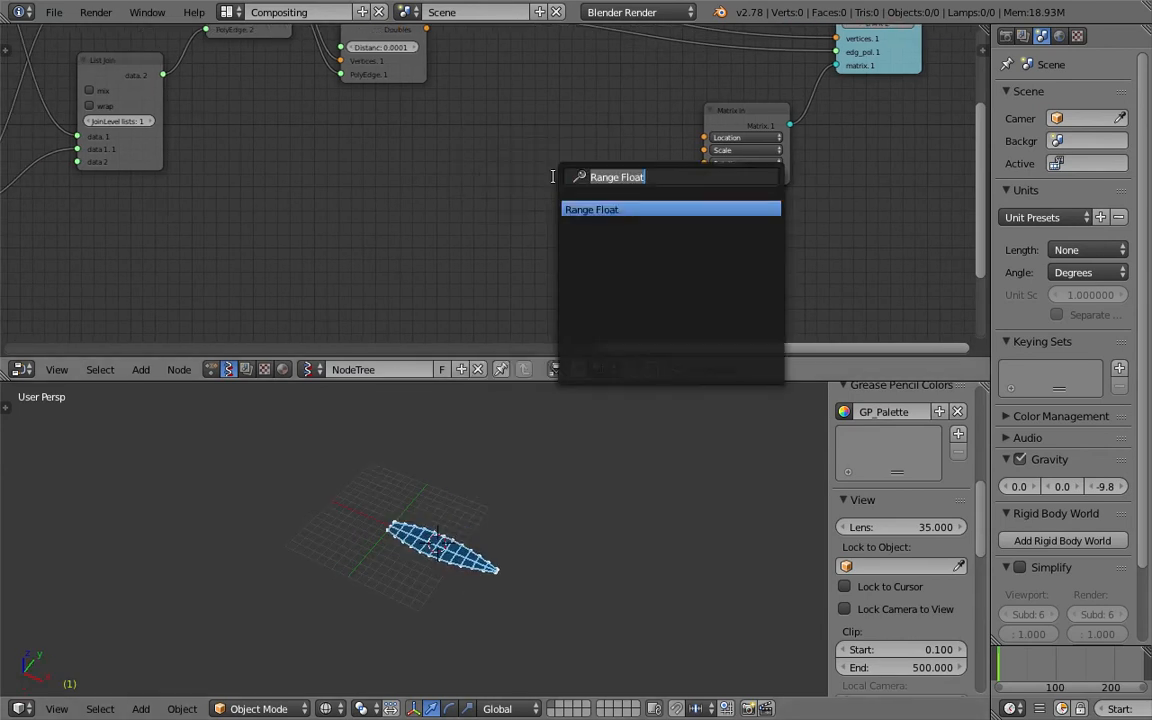
pyautogui.write('line')
pyautogui.press('Return')
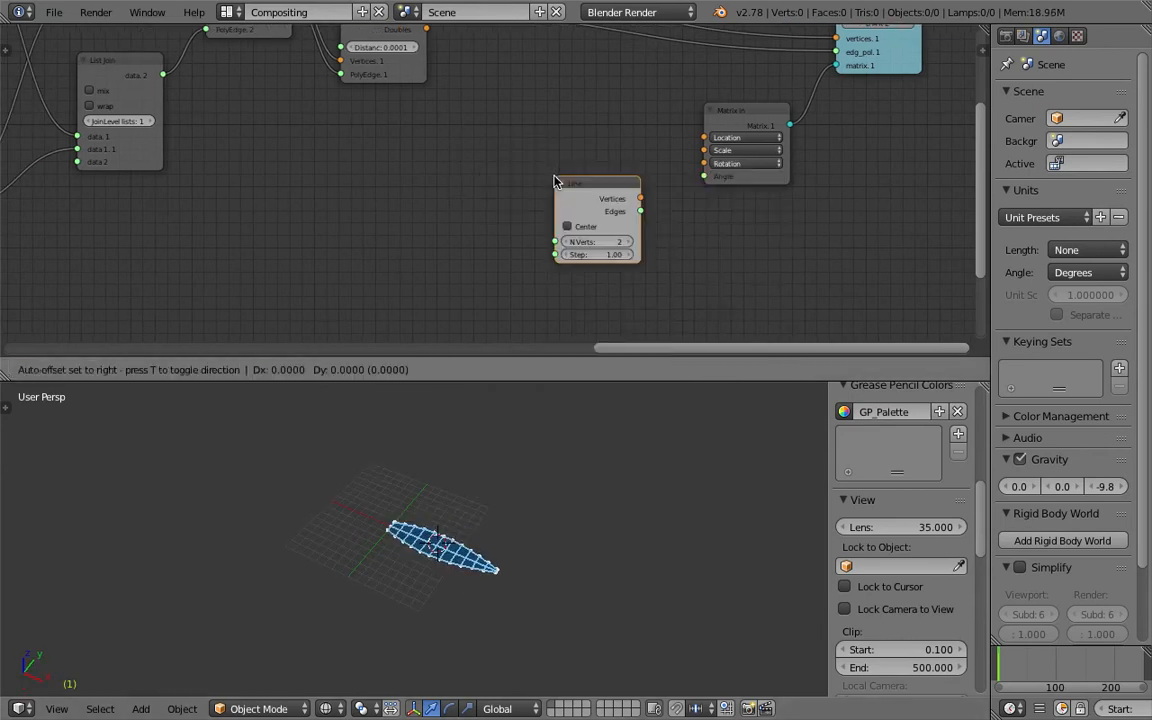
pyautogui.click(650, 138)
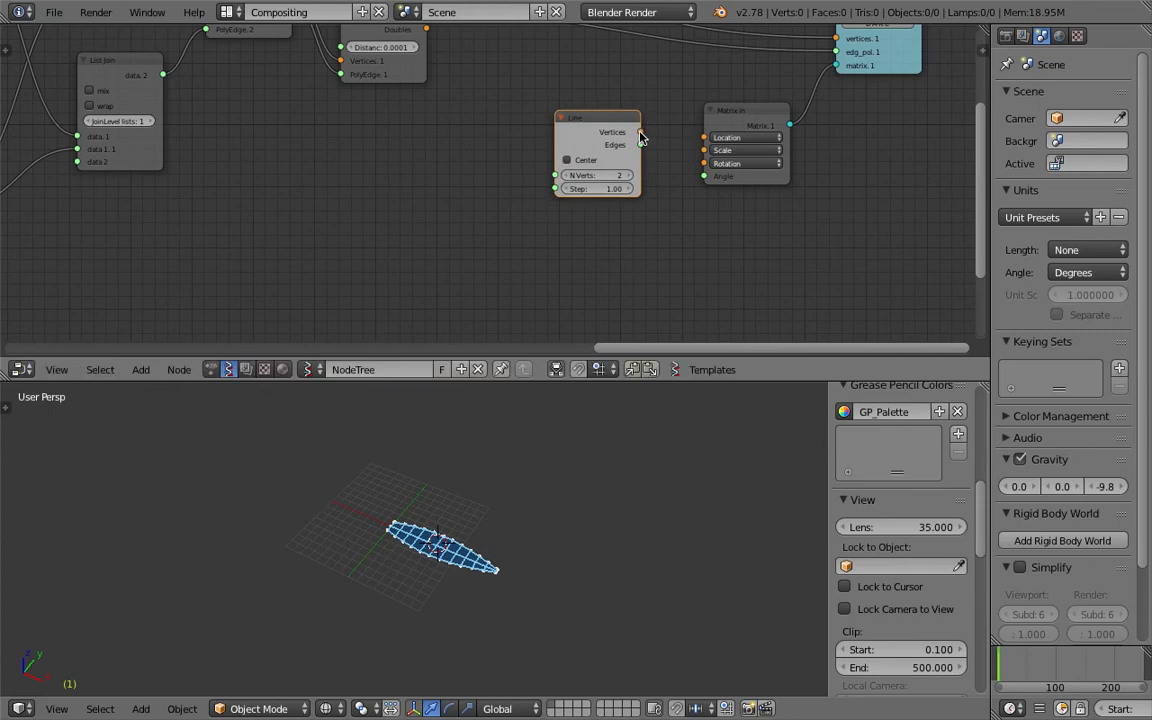
pyautogui.moveTo(641, 132); pyautogui.dragTo(704, 137)
pyautogui.moveTo(614, 157); pyautogui.dragTo(625, 187)
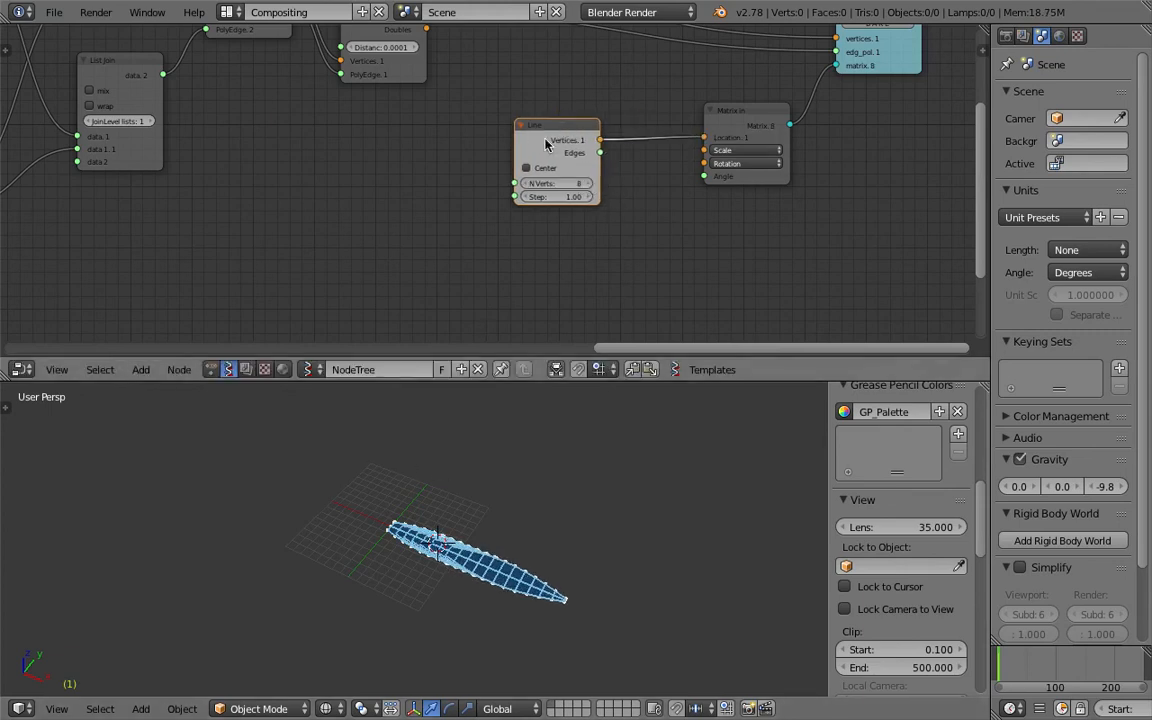
# Insert a Vector Rewire node set to X ↔ Z between the Line node and the Matrix in Location input
pyautogui.moveTo(527, 149); pyautogui.dragTo(396, 206)
pyautogui.hotkey('alt', 'space')
pyautogui.write('rewi')
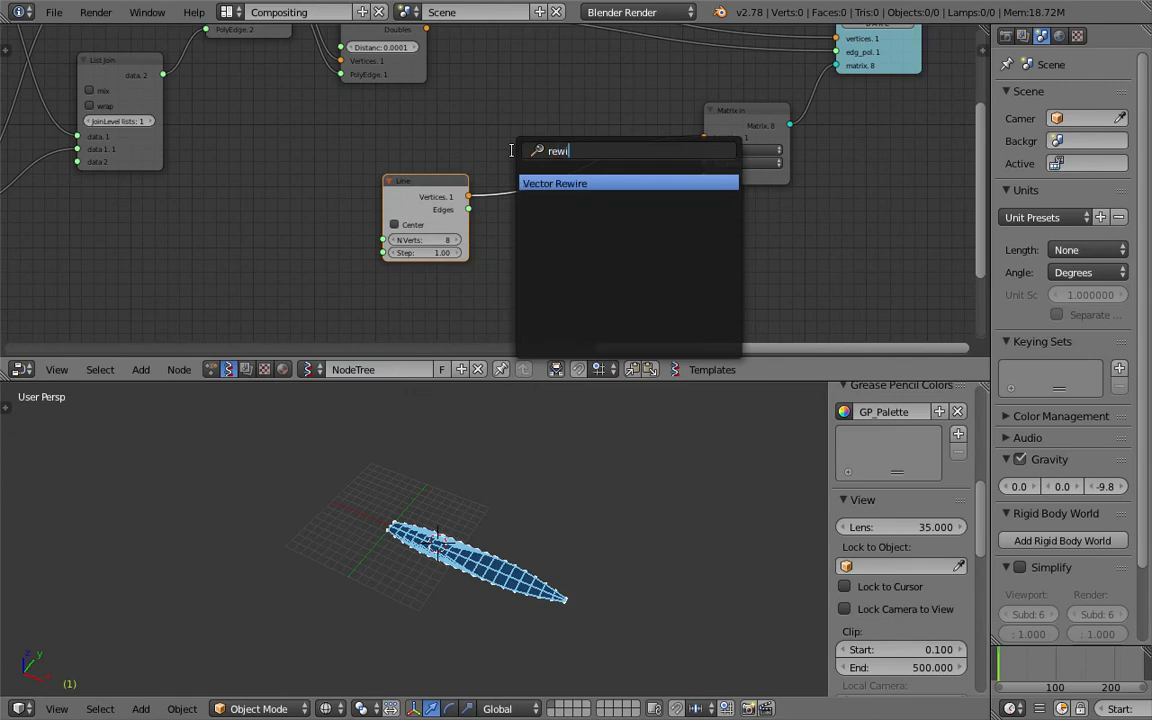
pyautogui.press('Return')
pyautogui.click(512, 155)
pyautogui.scroll(1, 512, 155)
pyautogui.click(575, 187)
pyautogui.click(607, 190)
# Save the file and inspect the vertically stacked leaves from the side
pyautogui.hotkey('ctrl', 's')
pyautogui.moveTo(558, 489); pyautogui.dragTo(428, 484, button='middle')
pyautogui.click(575, 458)
pyautogui.hotkey('ctrl', 's')
pyautogui.click(451, 476)
pyautogui.scroll(-2, 572, 134)
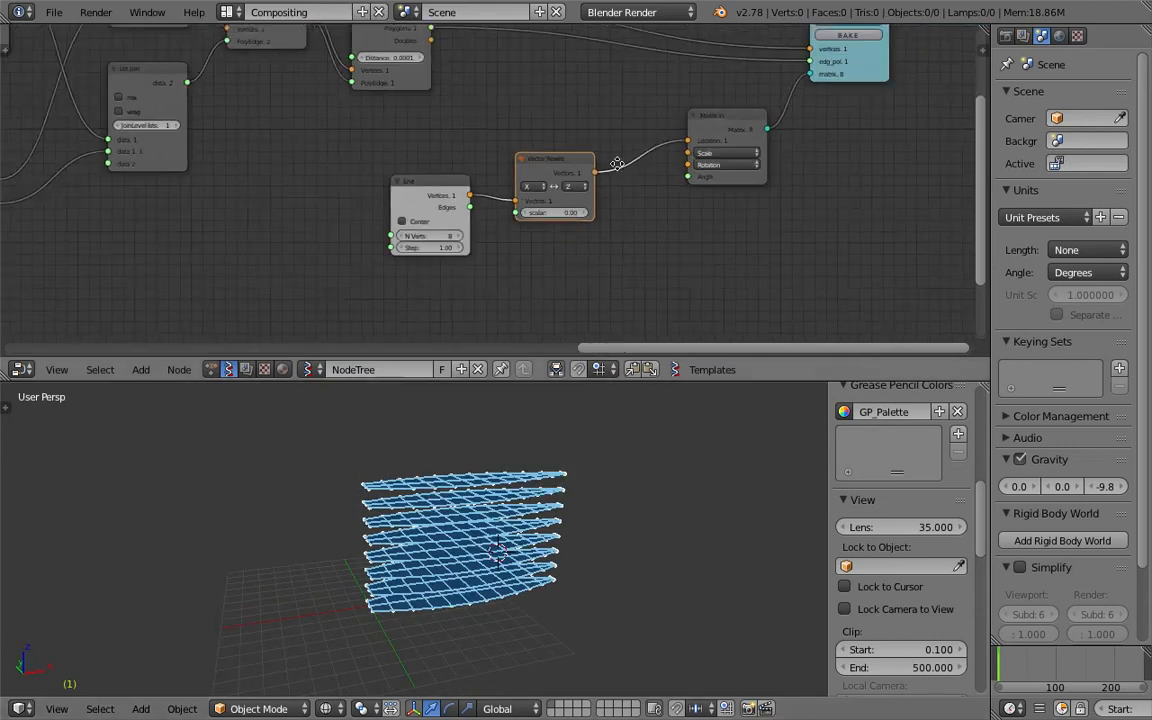
# Rearrange the Matrix in, Line and Vector Rewire nodes into a tidy row below the Viewer Draw links
pyautogui.moveTo(746, 160); pyautogui.dragTo(785, 138)
pyautogui.moveTo(458, 260); pyautogui.dragTo(482, 236)
pyautogui.moveTo(624, 220); pyautogui.dragTo(643, 221)
pyautogui.moveTo(493, 240); pyautogui.dragTo(542, 230)
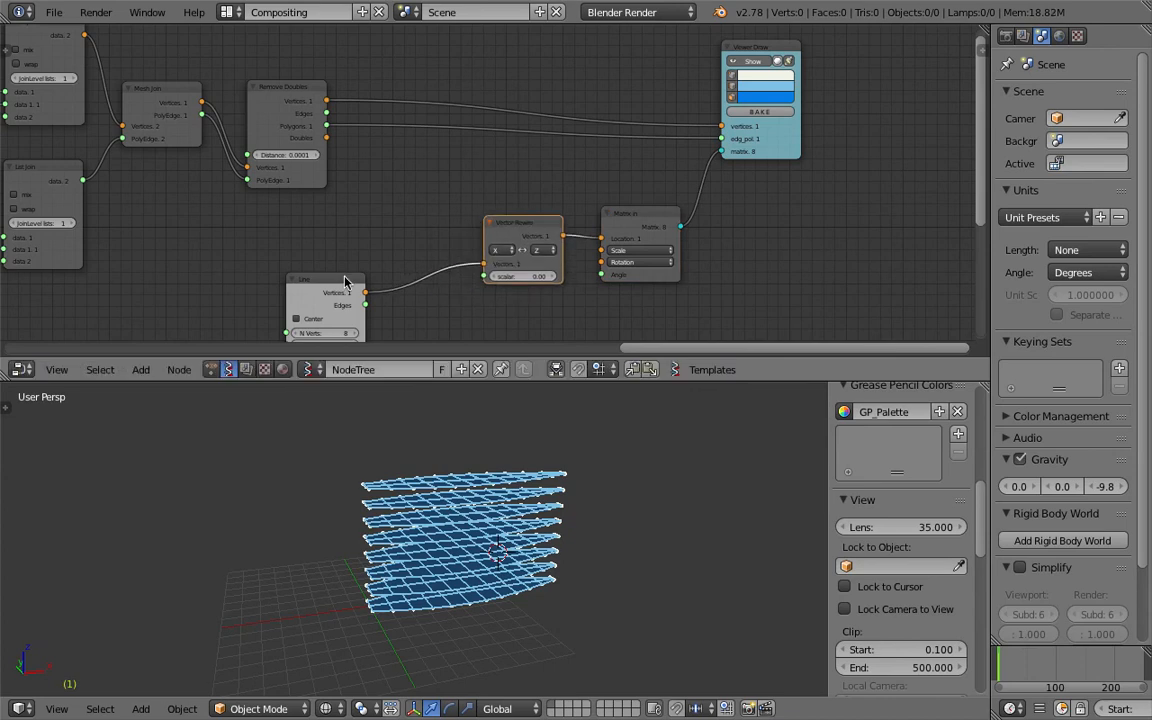
pyautogui.moveTo(345, 282); pyautogui.dragTo(482, 226)
# Duplicate the Vector Rewire node and insert the copy on the vertices link between Remove Doubles and Viewer Draw
pyautogui.hotkey('shift', 'd')
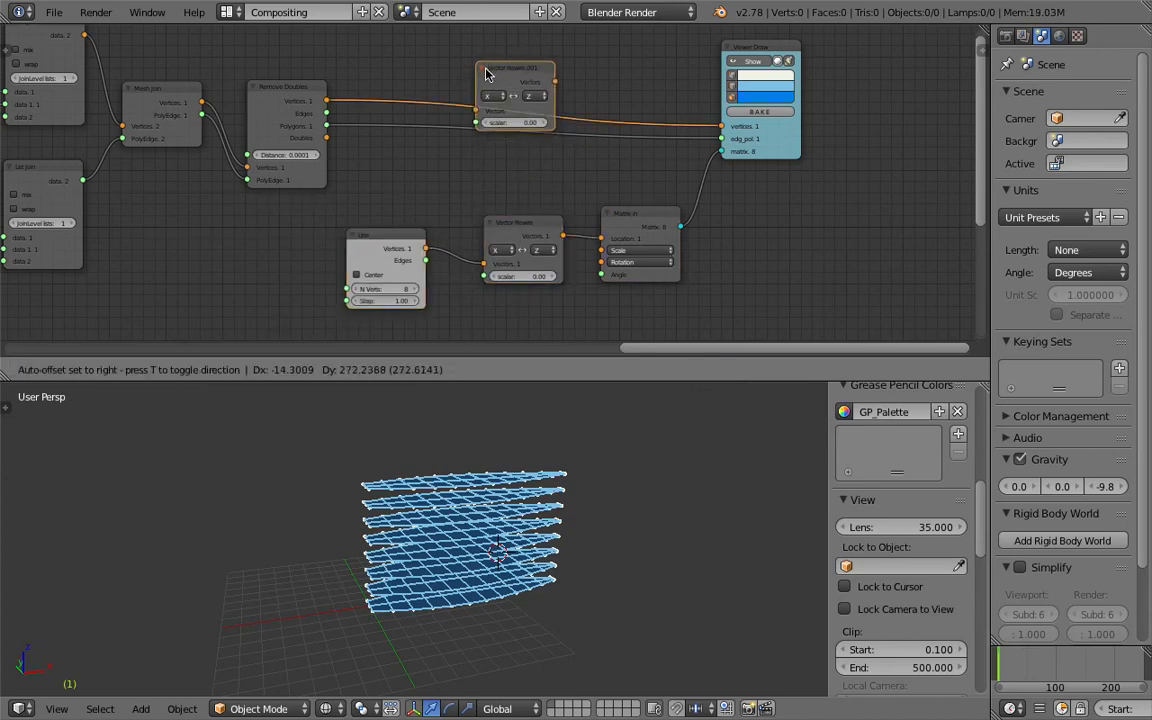
pyautogui.click(497, 84)
pyautogui.moveTo(455, 430); pyautogui.dragTo(527, 470, button='middle')
pyautogui.scroll(3, 530, 103)
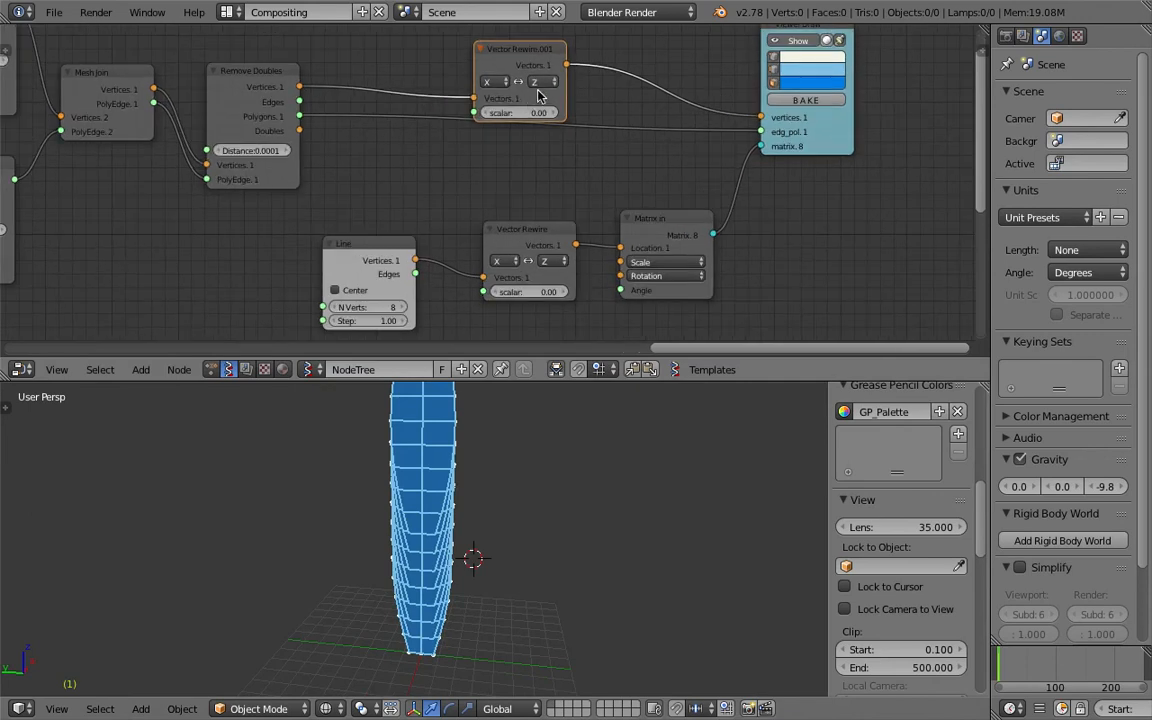
# Try Y and X as the duplicated Vector Rewire node's target axis, return it to Z, and compare the leaf orientations
pyautogui.click(546, 80)
pyautogui.click(549, 52)
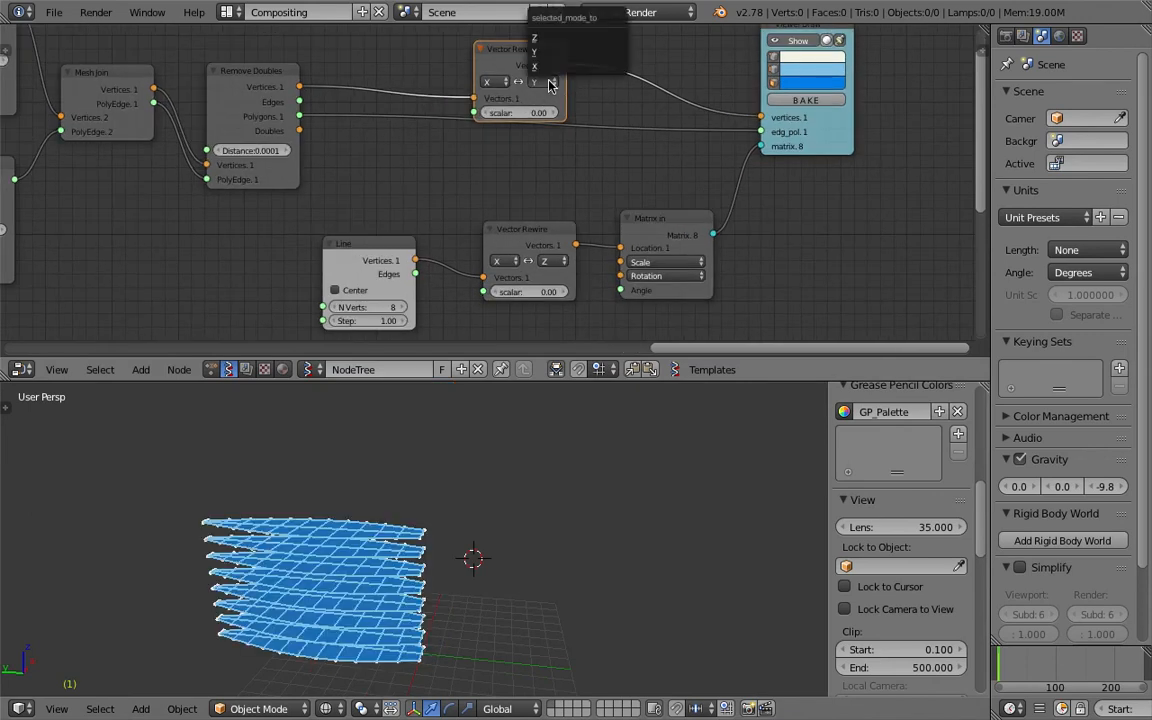
pyautogui.click(549, 66)
pyautogui.moveTo(559, 473); pyautogui.dragTo(480, 504, button='middle')
pyautogui.click(528, 232)
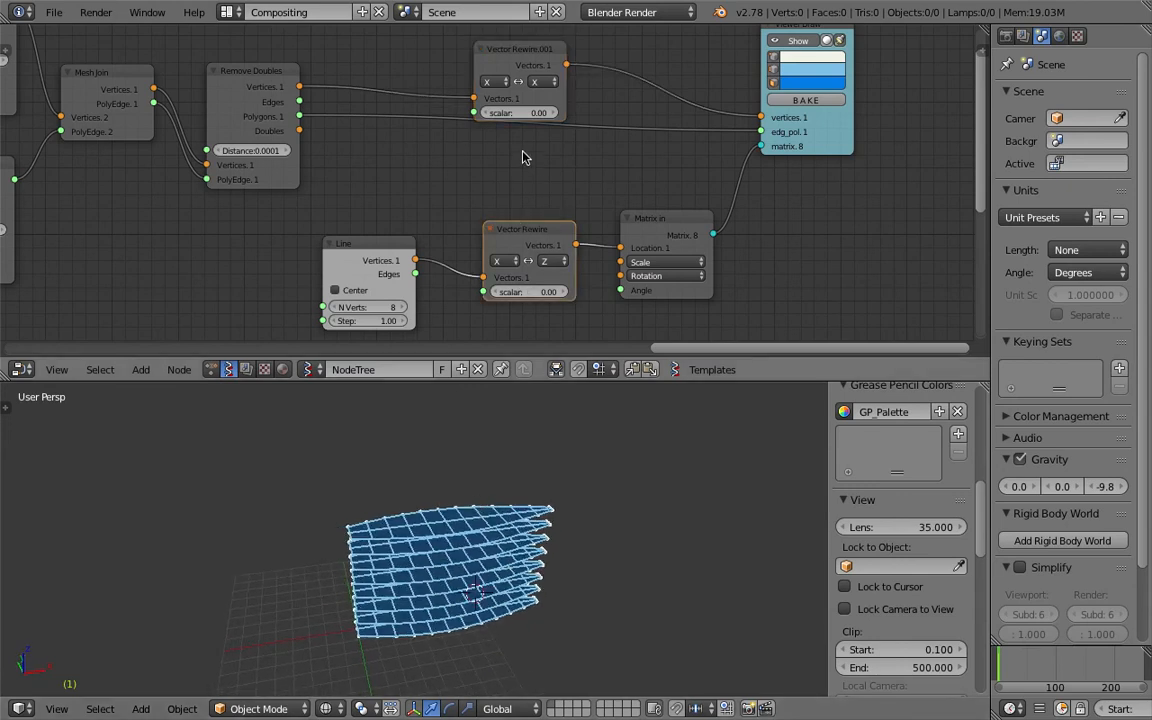
pyautogui.moveTo(525, 64); pyautogui.dragTo(528, 52)
pyautogui.click(540, 72)
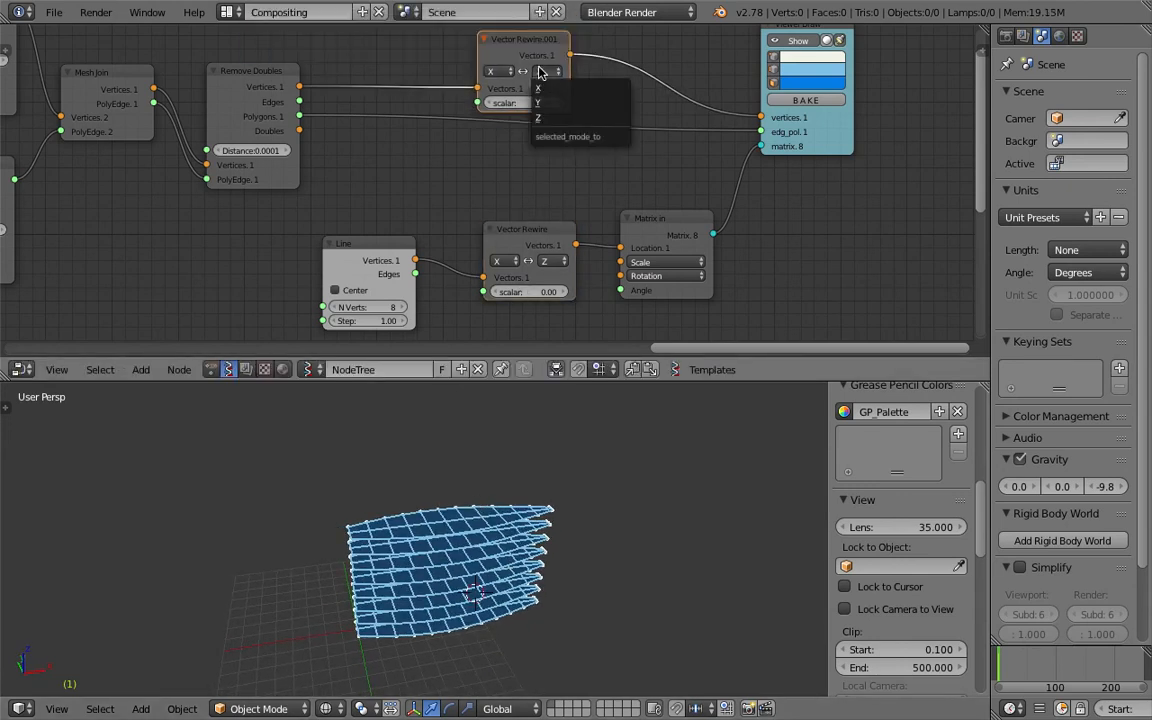
pyautogui.click(542, 103)
pyautogui.click(550, 73)
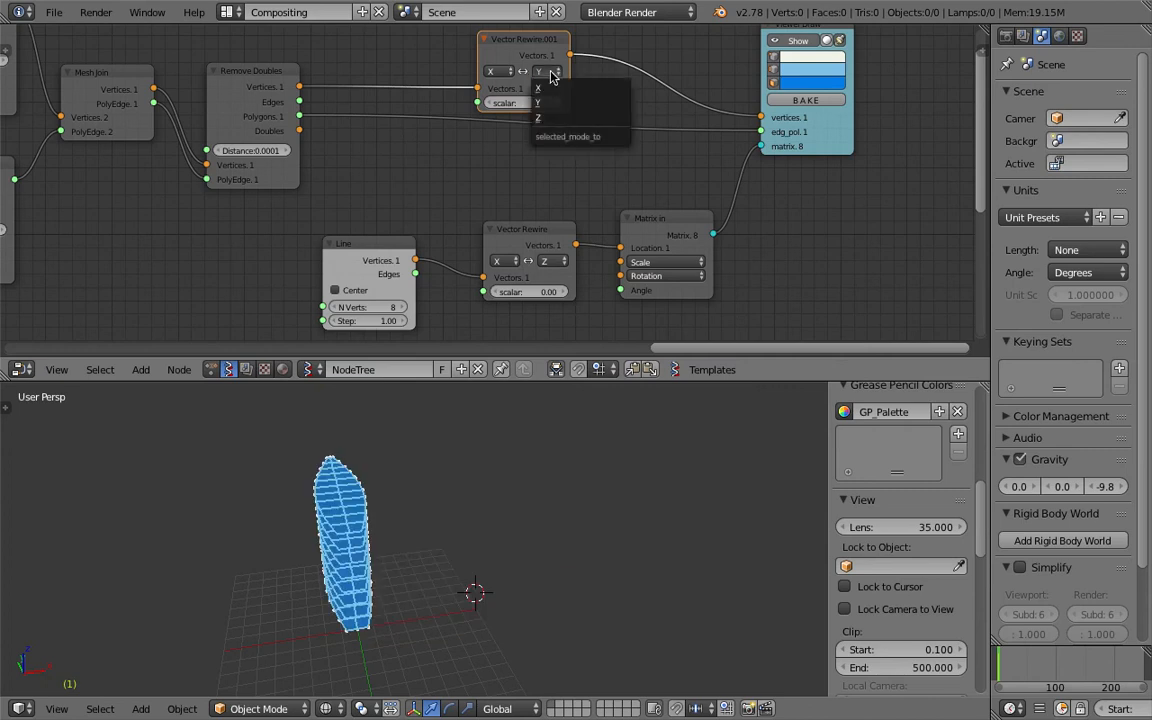
pyautogui.click(552, 118)
pyautogui.moveTo(450, 458); pyautogui.dragTo(566, 545, button='middle')
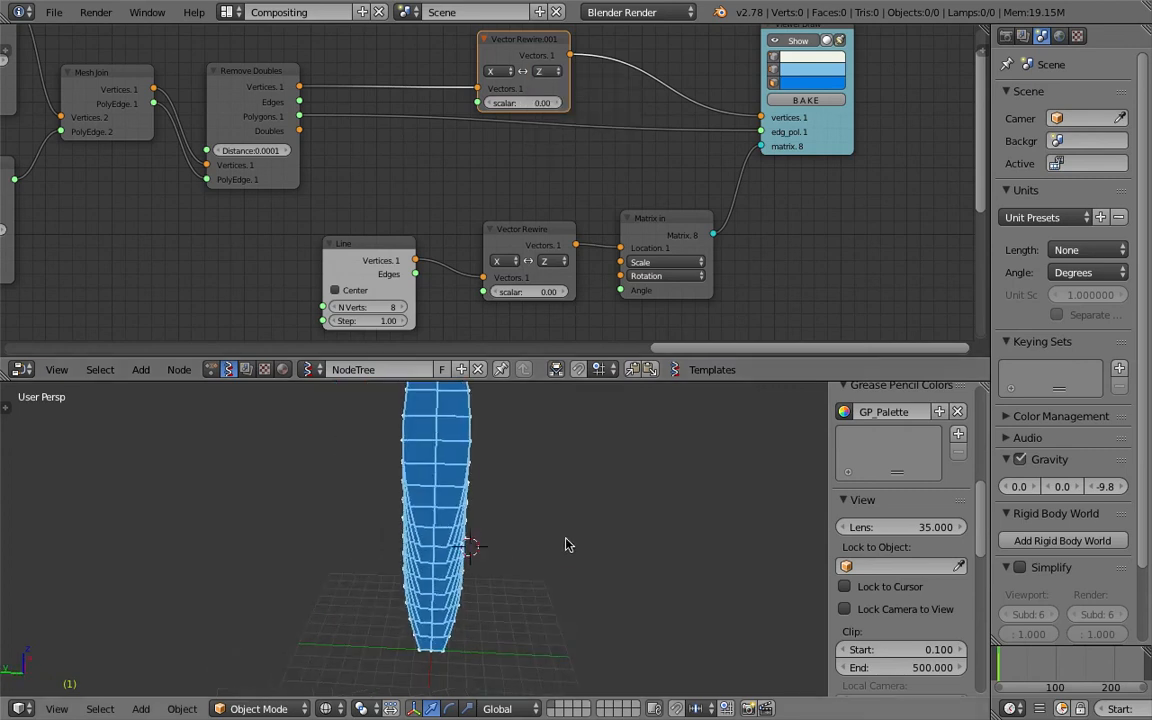
# Space out the Viewer Draw, Matrix in, Vector Rewire and Line nodes to free room before Matrix in
pyautogui.moveTo(778, 155); pyautogui.dragTo(823, 156)
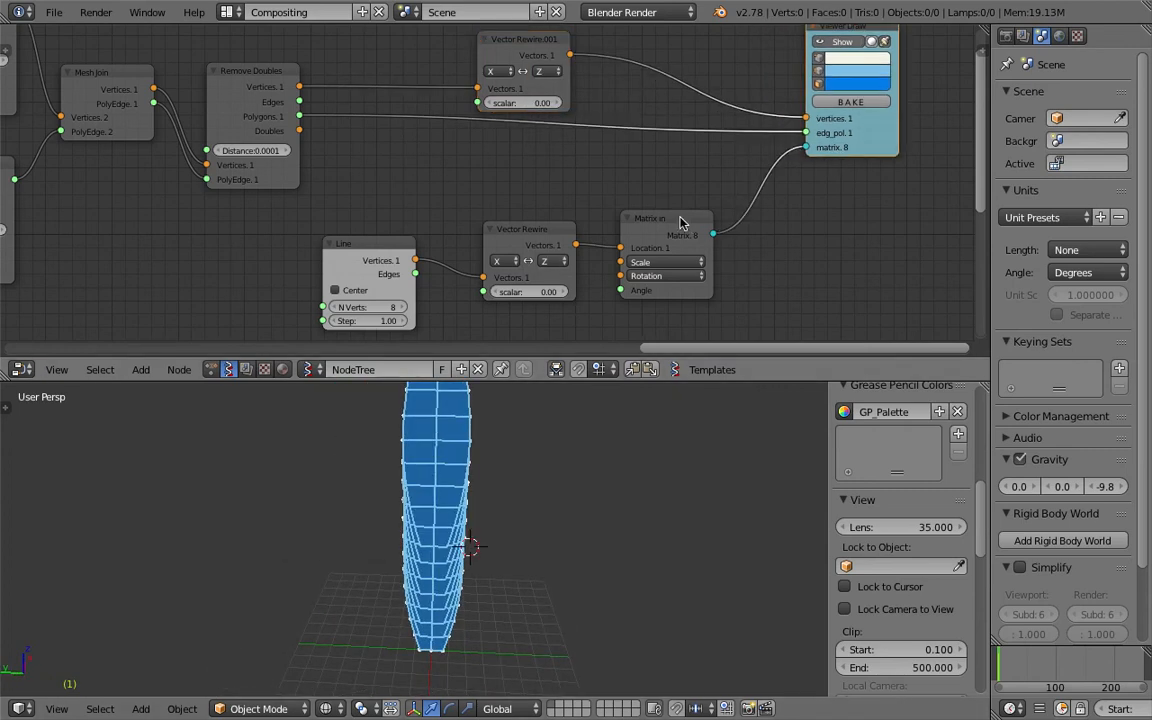
pyautogui.moveTo(650, 217); pyautogui.dragTo(689, 216)
pyautogui.moveTo(538, 239); pyautogui.dragTo(534, 208)
pyautogui.moveTo(715, 235); pyautogui.dragTo(750, 233)
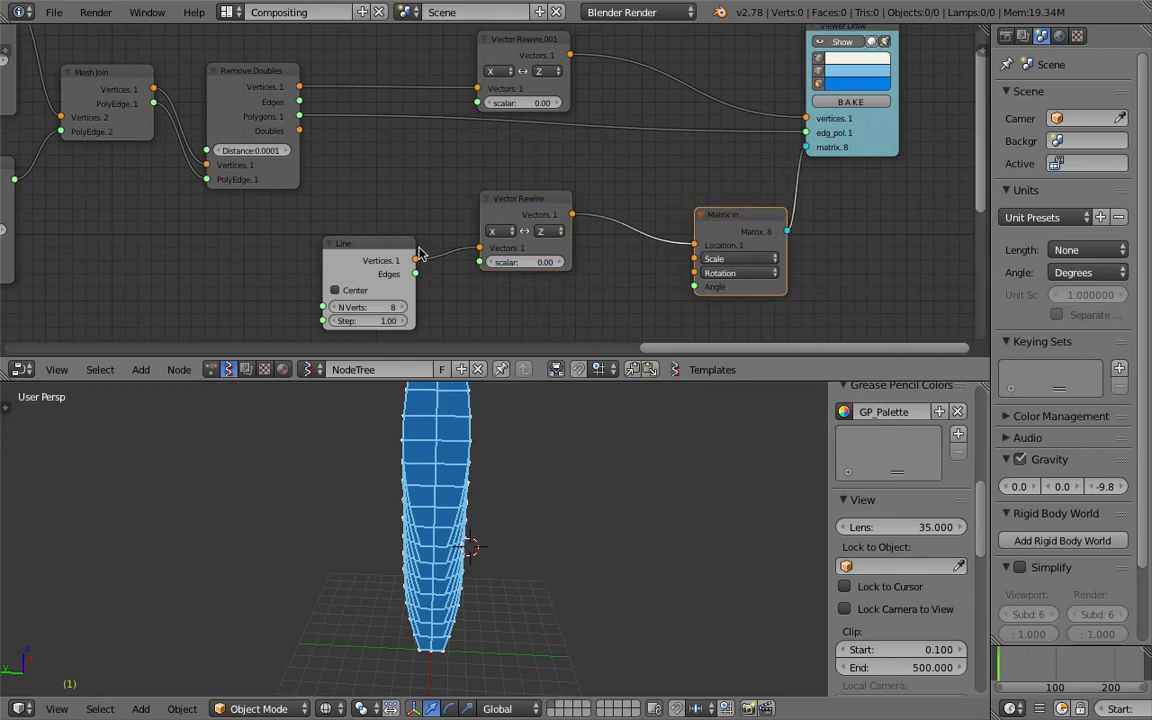
pyautogui.moveTo(389, 259); pyautogui.dragTo(395, 218)
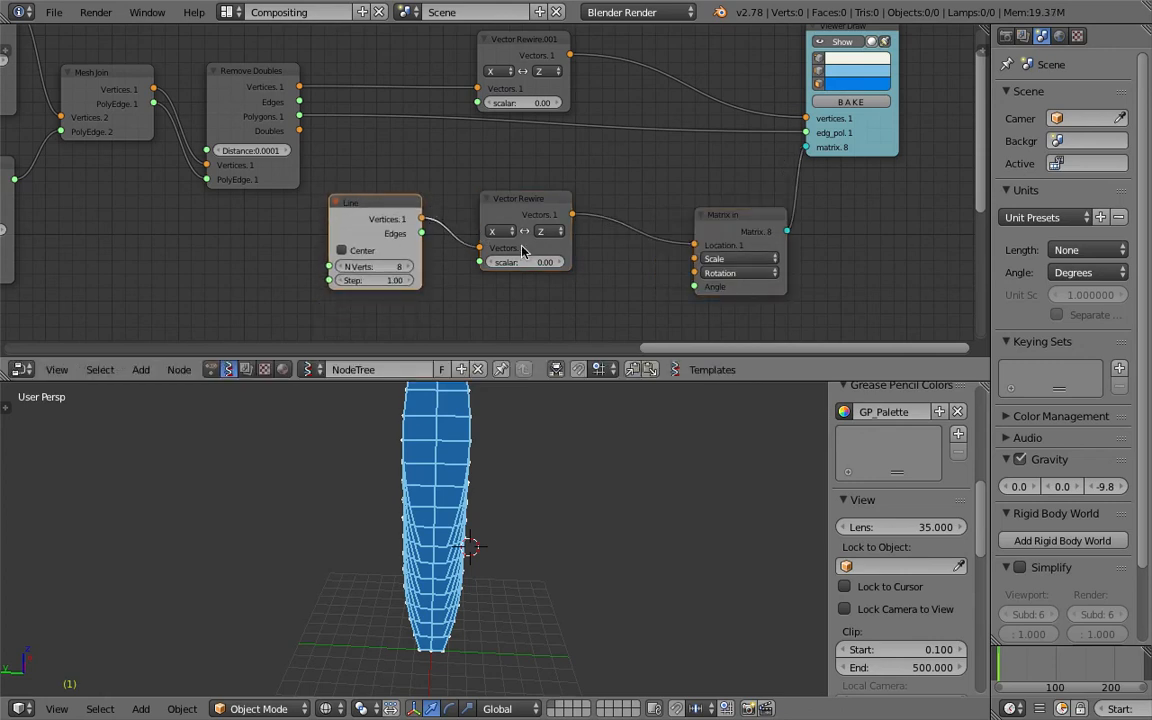
pyautogui.moveTo(528, 211); pyautogui.dragTo(535, 193)
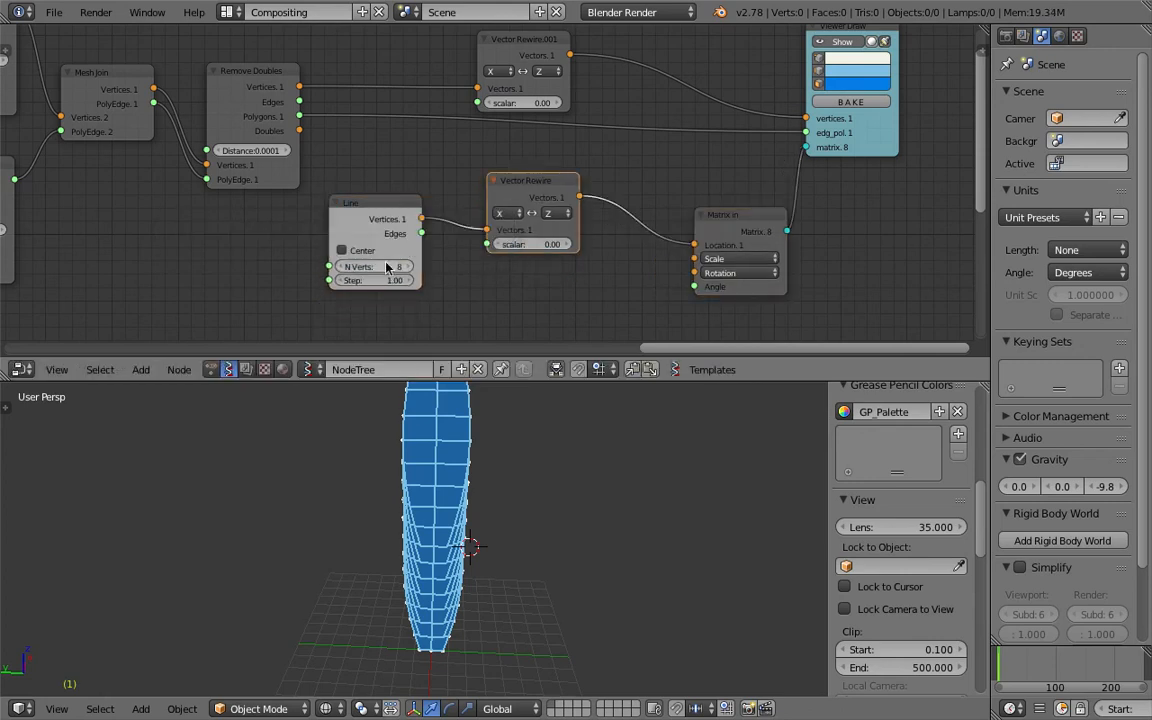
# Add an axis vector node set to Z and connect it to Matrix in's Rotation input
pyautogui.moveTo(457, 282); pyautogui.dragTo(452, 258, button='middle')
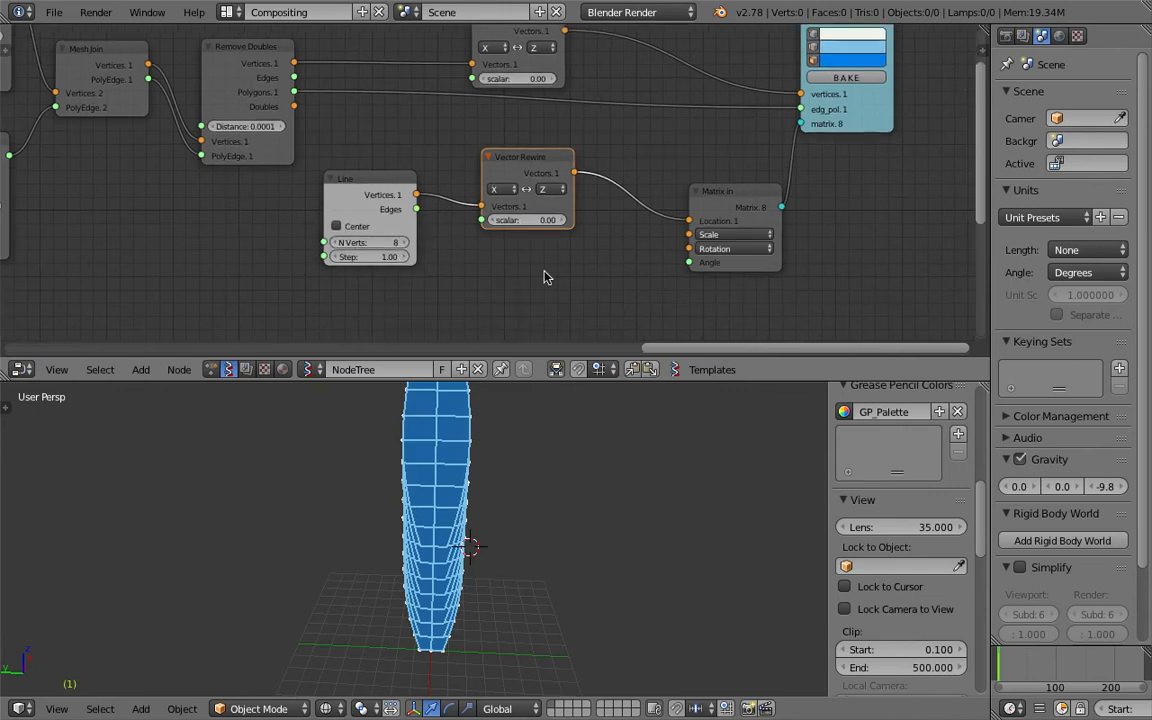
pyautogui.hotkey('shift', 'a')
pyautogui.press('s')
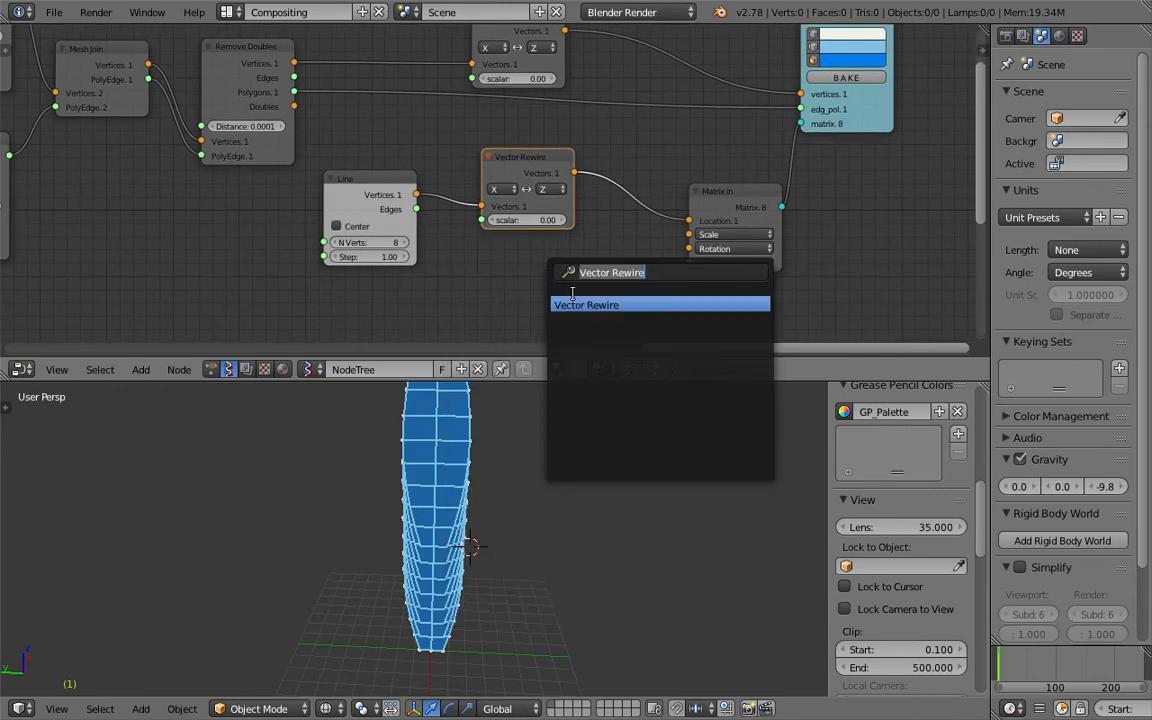
pyautogui.write('z')
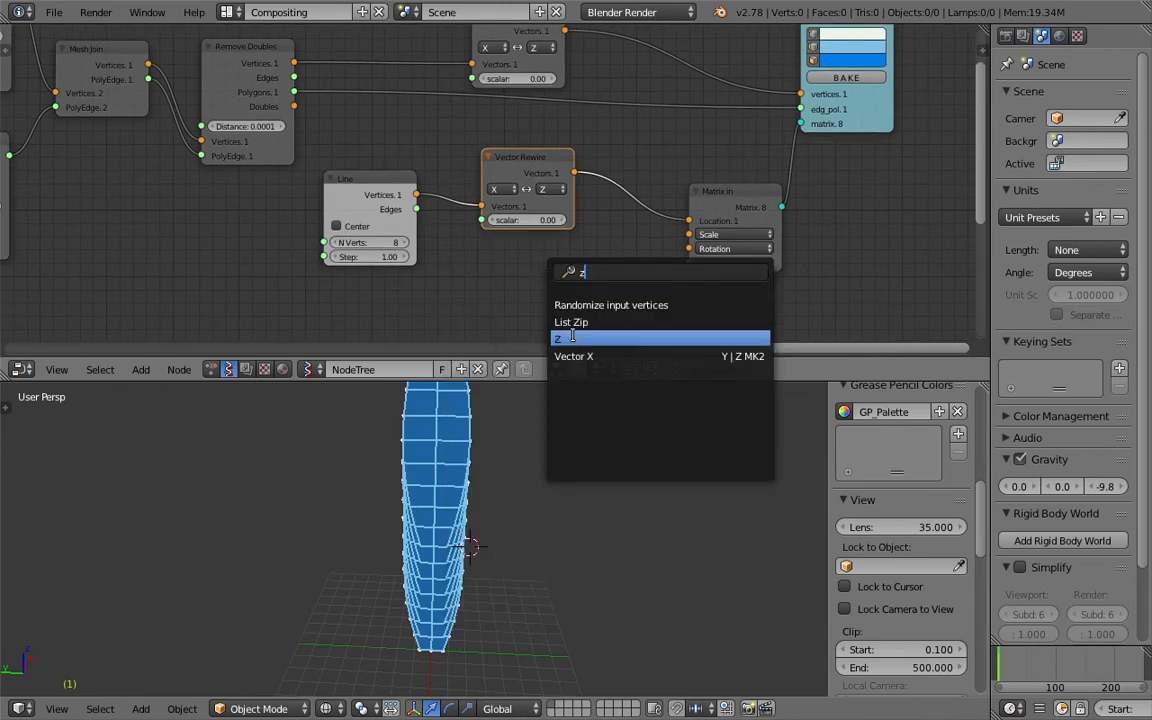
pyautogui.click(573, 337)
pyautogui.click(534, 255)
pyautogui.moveTo(602, 275); pyautogui.dragTo(689, 249)
# Add a Float number node below the axis node and connect it to Matrix in's Angle input
pyautogui.moveTo(672, 293); pyautogui.dragTo(677, 271, button='middle')
pyautogui.hotkey('shift', 'a')
pyautogui.write('sfloat')
pyautogui.press('Down')
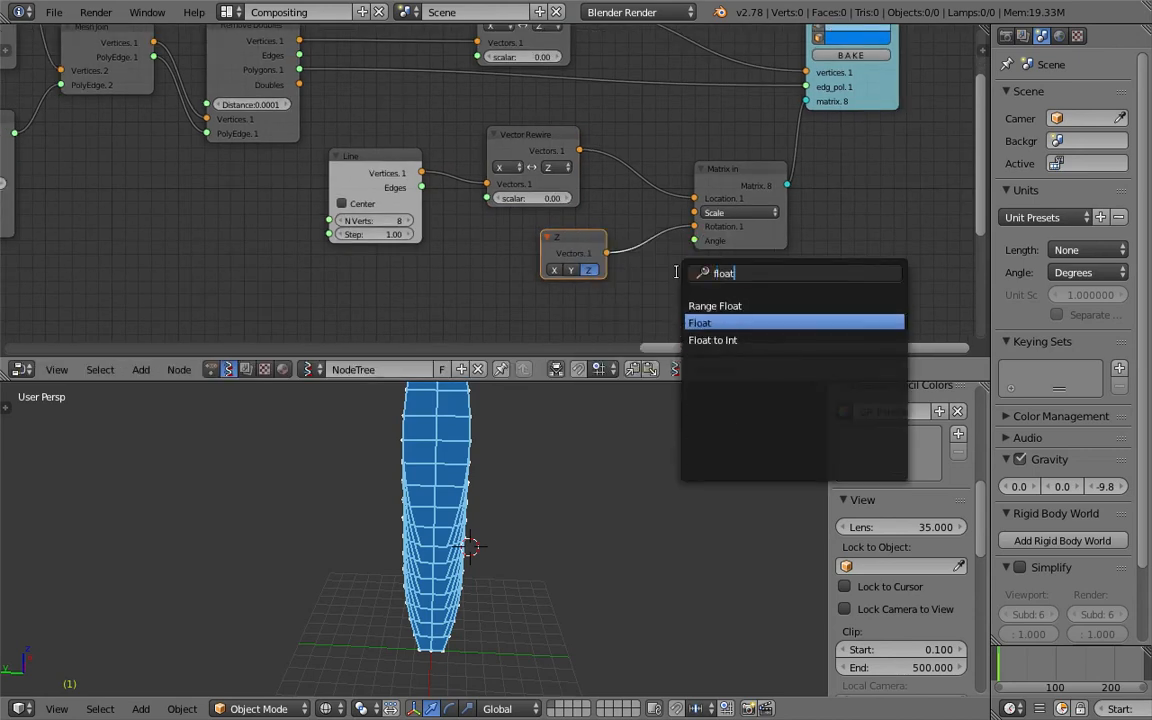
pyautogui.press('Return')
pyautogui.click(541, 285)
pyautogui.moveTo(634, 304); pyautogui.dragTo(695, 241)
# Switch the rotation axis node to X and set the Float angle to 90
pyautogui.moveTo(603, 318); pyautogui.dragTo(646, 318)
pyautogui.click(554, 270)
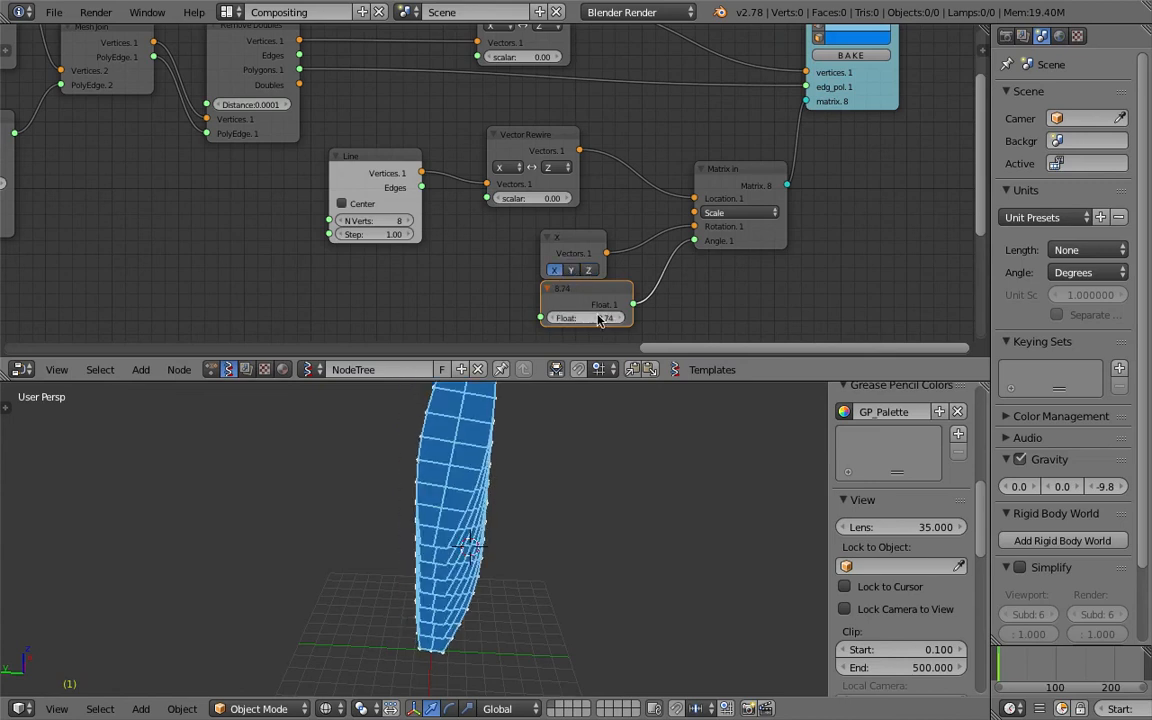
pyautogui.moveTo(575, 316); pyautogui.dragTo(690, 316)
pyautogui.click(575, 316)
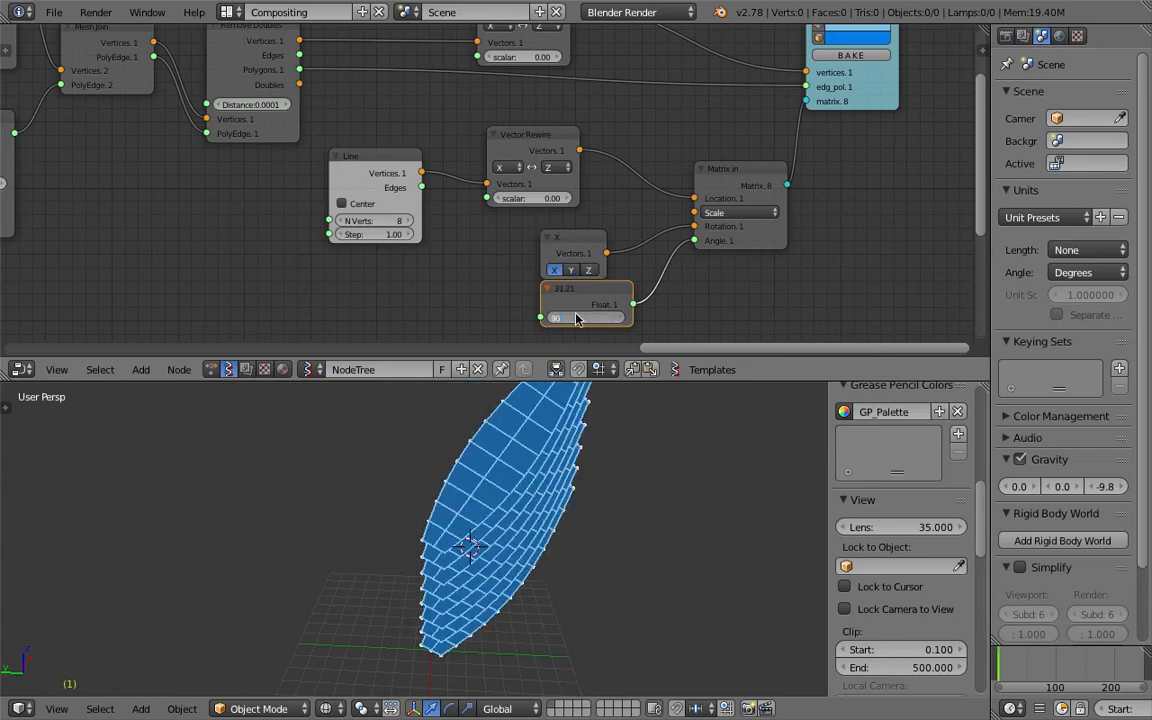
pyautogui.write('90')
pyautogui.press('Return')
# Increase the Line node's step to 4.30 to separate the stacked leaves, and save the file
pyautogui.moveTo(375, 234); pyautogui.dragTo(535, 234)
pyautogui.scroll(-3, 522, 485)
pyautogui.keyDown('shift'); pyautogui.moveTo(526, 494); pyautogui.dragTo(463, 550, button='middle'); pyautogui.keyUp('shift')
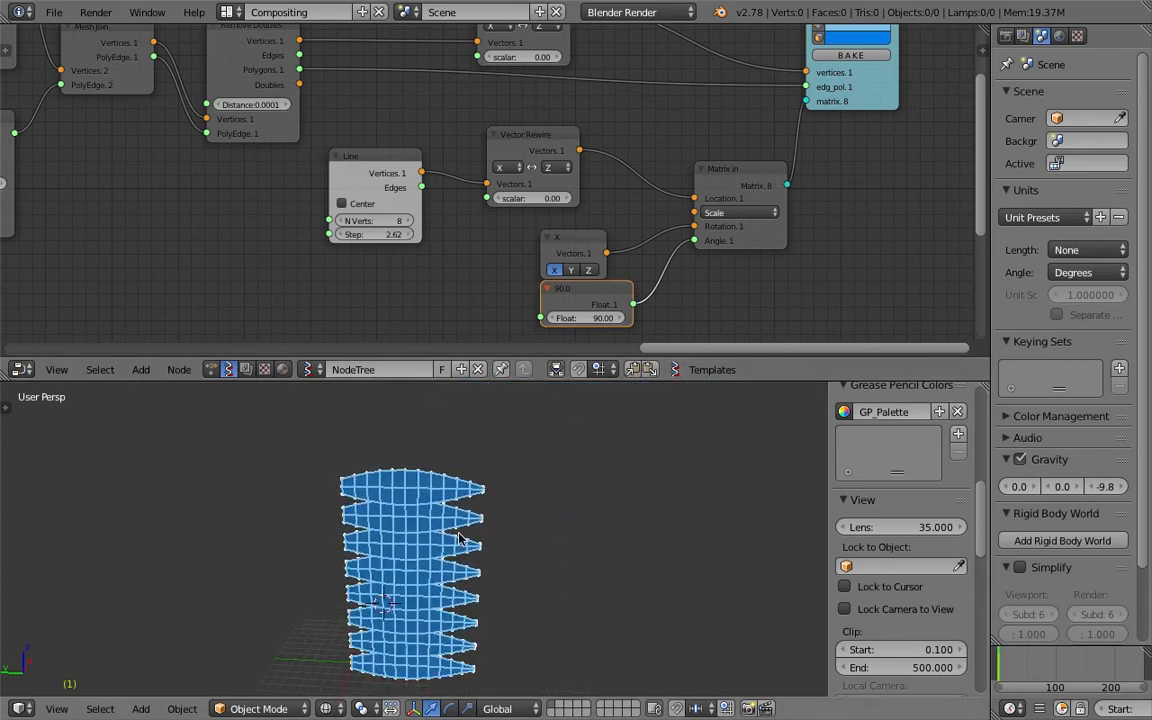
pyautogui.moveTo(378, 234); pyautogui.dragTo(542, 234)
pyautogui.scroll(-1, 420, 290)
pyautogui.scroll(-4, 470, 415)
pyautogui.scroll(2, 410, 480)
pyautogui.keyDown('shift'); pyautogui.moveTo(437, 494); pyautogui.dragTo(532, 512, button='middle'); pyautogui.keyUp('shift')
pyautogui.moveTo(595, 224); pyautogui.dragTo(594, 229, button='middle')
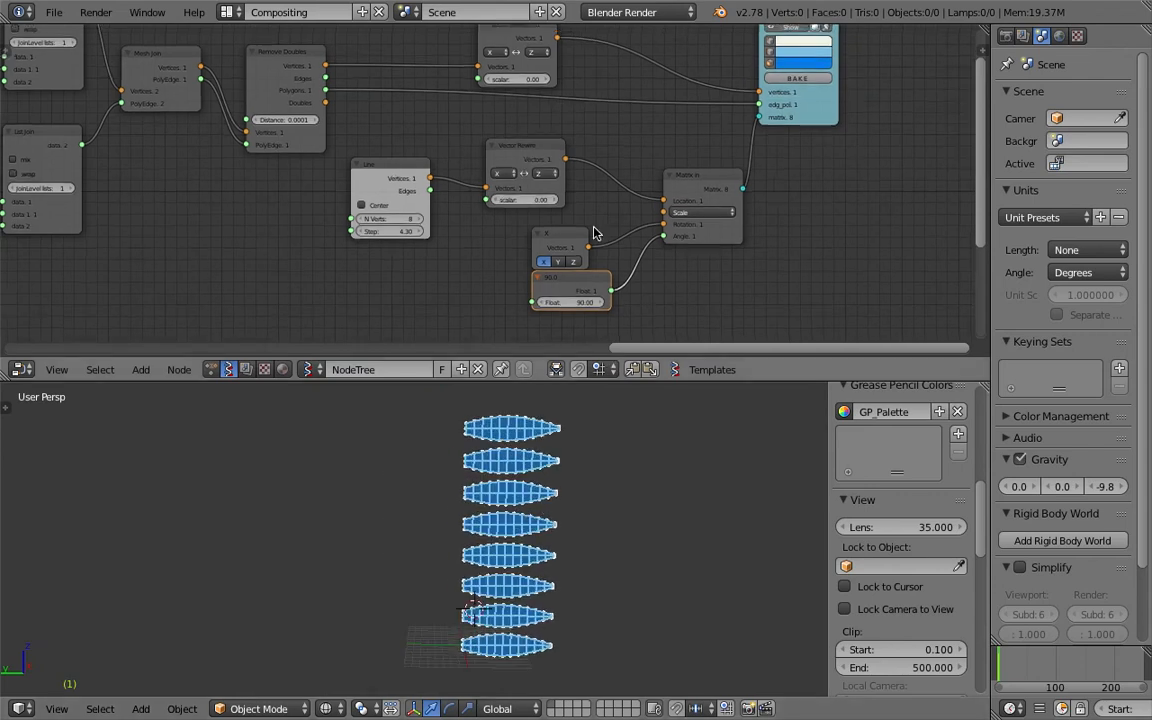
pyautogui.scroll(3, 593, 233)
pyautogui.hotkey('ctrl', 's')
pyautogui.click(601, 452)
# Tilt the leaves by lowering the Float angle to 63.06
pyautogui.moveTo(599, 345); pyautogui.dragTo(557, 287, button='middle')
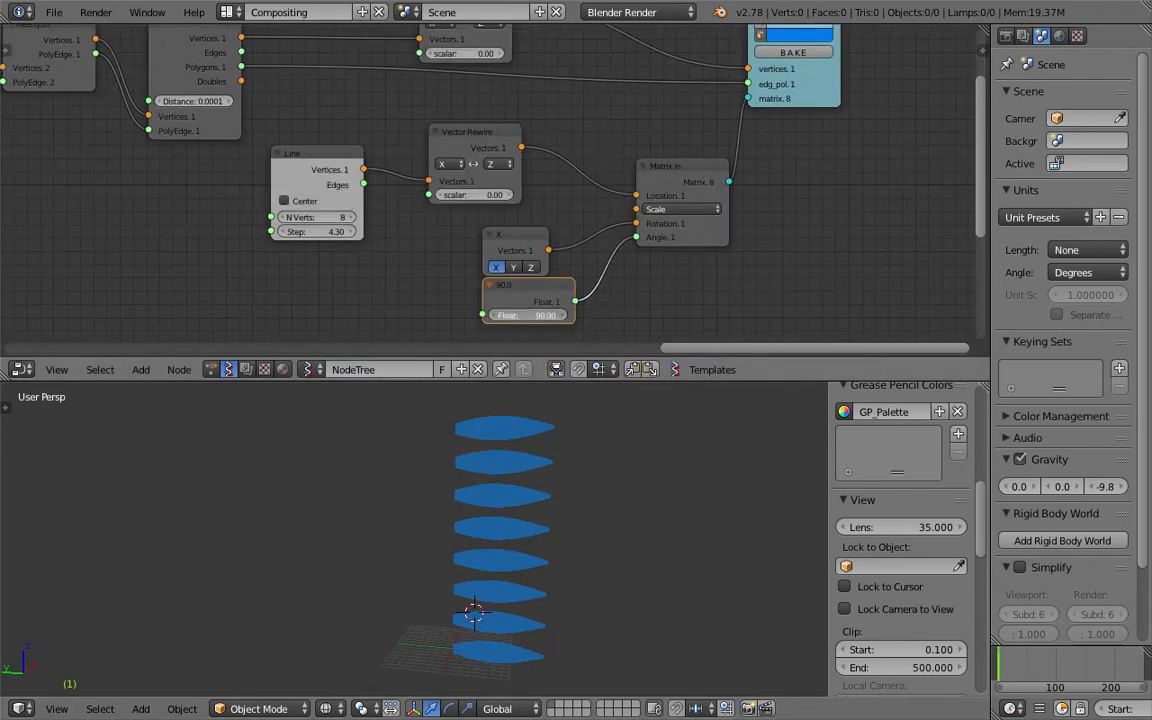
pyautogui.moveTo(529, 315)
pyautogui.mouseDown()
pyautogui.moveTo(541, 315)
pyautogui.moveTo(489, 315)
pyautogui.moveTo(553, 315)
pyautogui.moveTo(508, 315)
pyautogui.mouseUp()
pyautogui.moveTo(532, 563); pyautogui.dragTo(573, 537, button='middle')
pyautogui.scroll(-2, 573, 537)
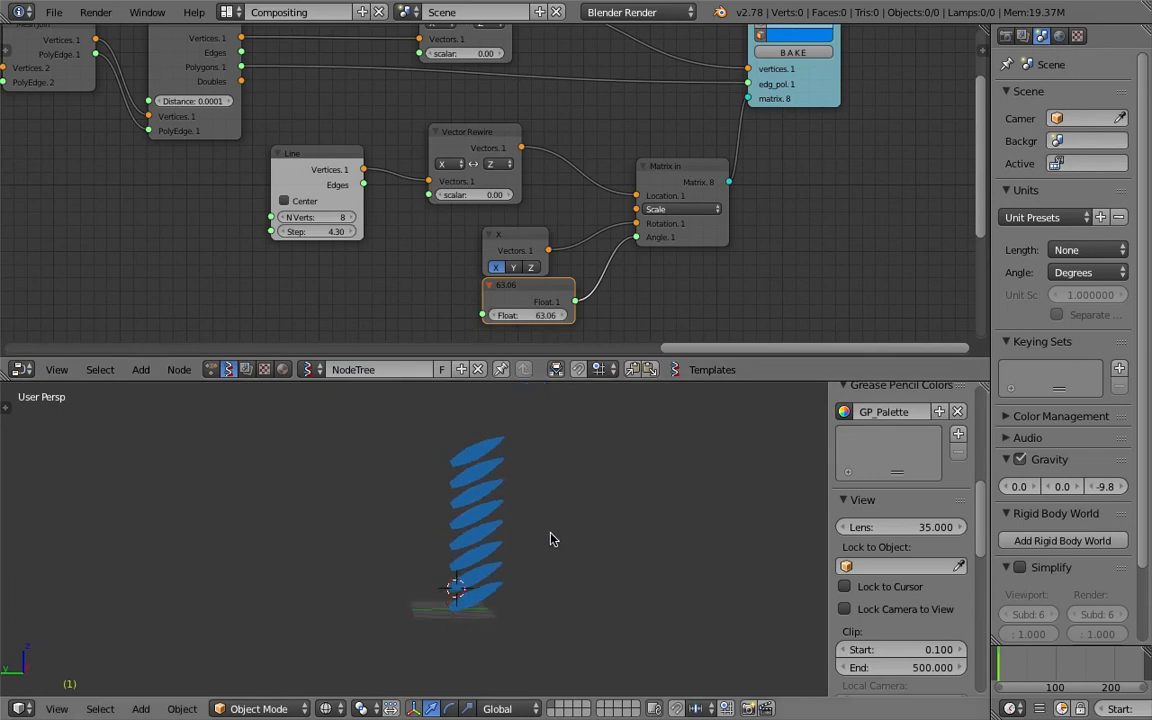
pyautogui.scroll(1, 573, 537)
pyautogui.click(551, 532)
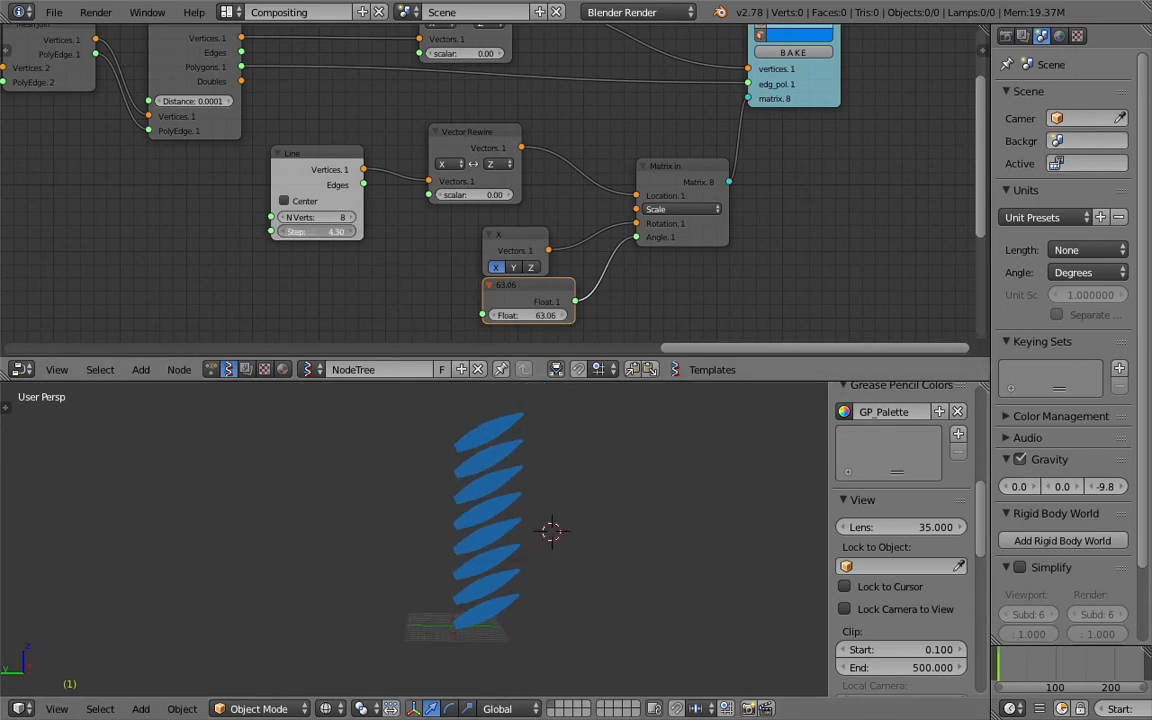
# Set the Line node's step to 4.57 and its vertex count to 15, and save the file
pyautogui.moveTo(317, 231); pyautogui.dragTo(330, 231)
pyautogui.scroll(-2, 489, 449)
pyautogui.moveTo(476, 490); pyautogui.dragTo(474, 464, button='middle')
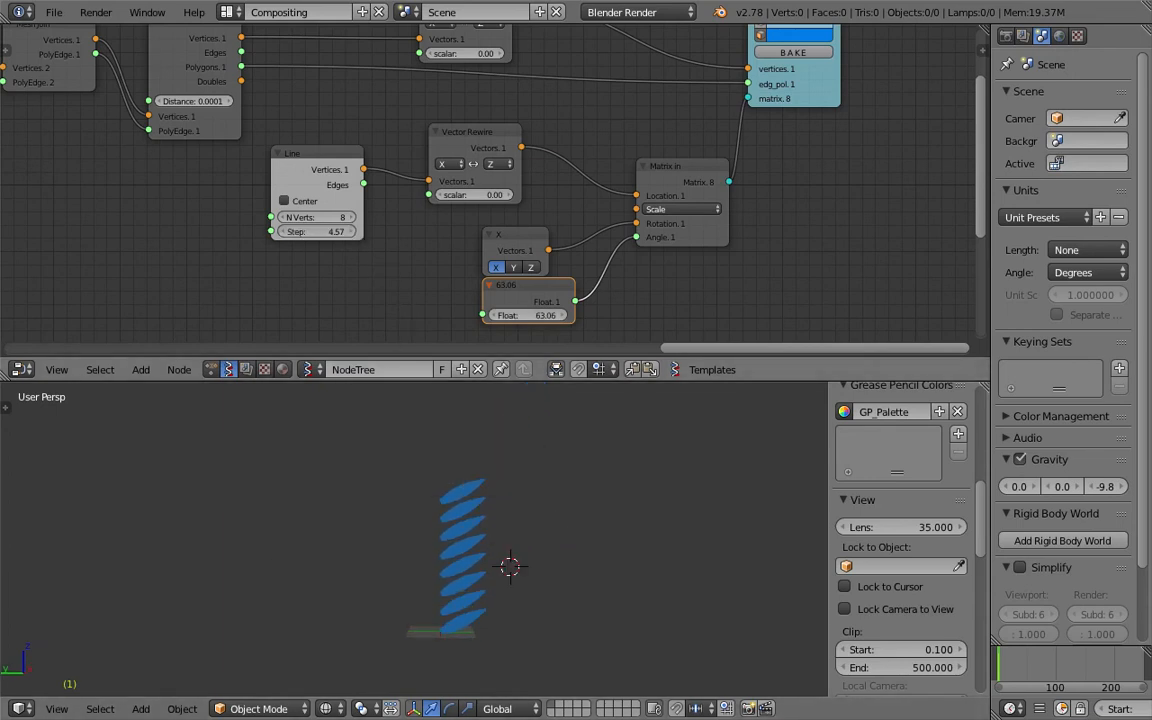
pyautogui.click(351, 219)
pyautogui.click(351, 219)
pyautogui.click(351, 219)
pyautogui.click(351, 219)
pyautogui.click(351, 219)
pyautogui.moveTo(460, 583); pyautogui.dragTo(465, 604, button='middle')
pyautogui.moveTo(487, 459); pyautogui.dragTo(498, 557, button='middle')
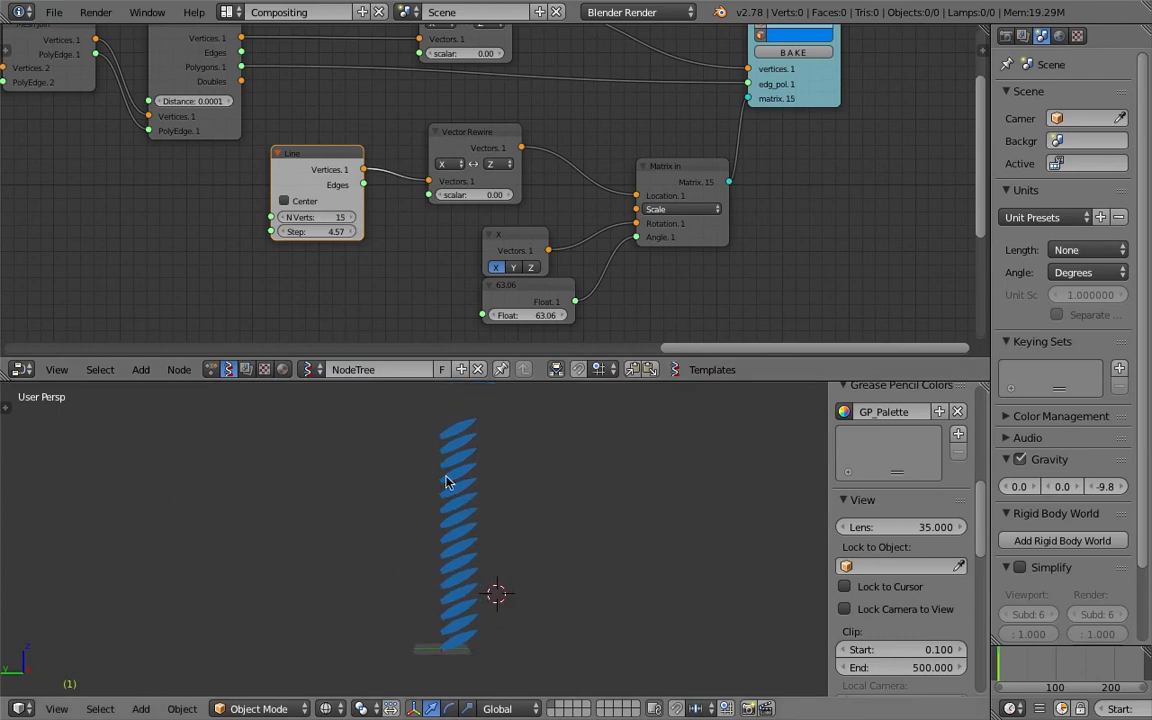
pyautogui.moveTo(447, 483); pyautogui.dragTo(512, 495, button='middle')
pyautogui.hotkey('ctrl', 's')
pyautogui.press('Return')
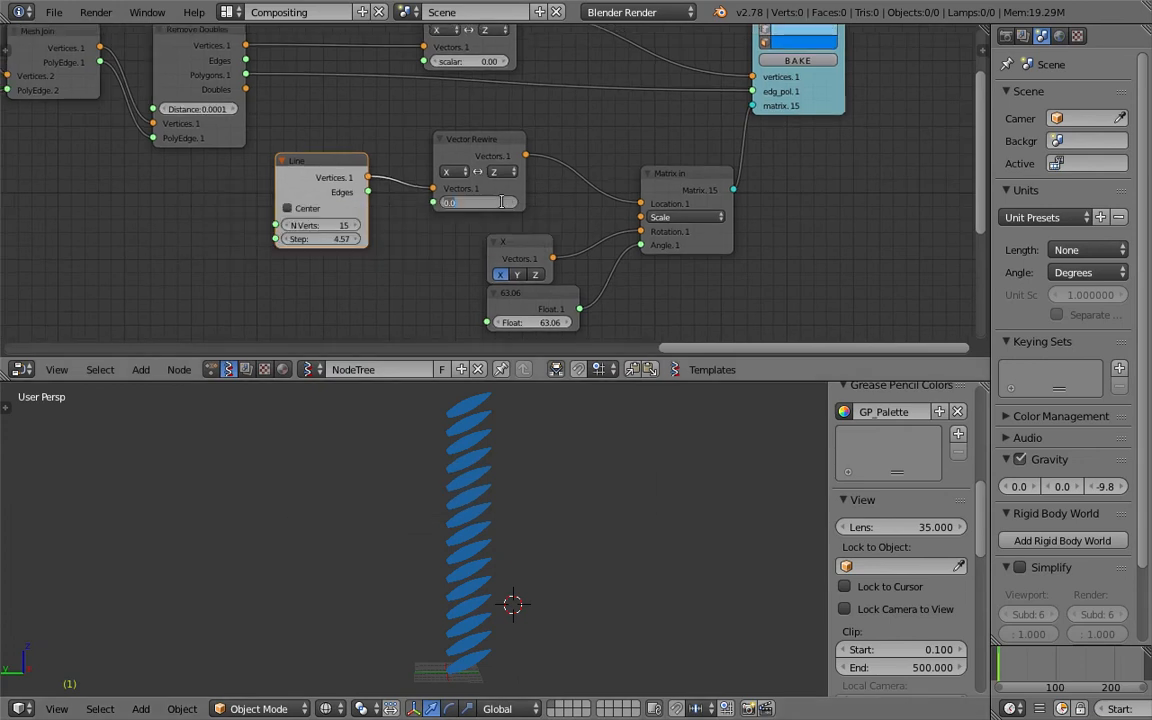
# Spread the Matrix in, Viewer Draw and Float nodes apart and save the file
pyautogui.moveTo(718, 170); pyautogui.dragTo(722, 151)
pyautogui.moveTo(819, 108); pyautogui.dragTo(895, 114)
pyautogui.moveTo(697, 195); pyautogui.dragTo(716, 178, button='middle')
pyautogui.moveTo(560, 287); pyautogui.dragTo(540, 300)
pyautogui.click(694, 149)
pyautogui.moveTo(694, 149); pyautogui.dragTo(677, 152)
pyautogui.hotkey('ctrl', 's')
pyautogui.click(686, 158)
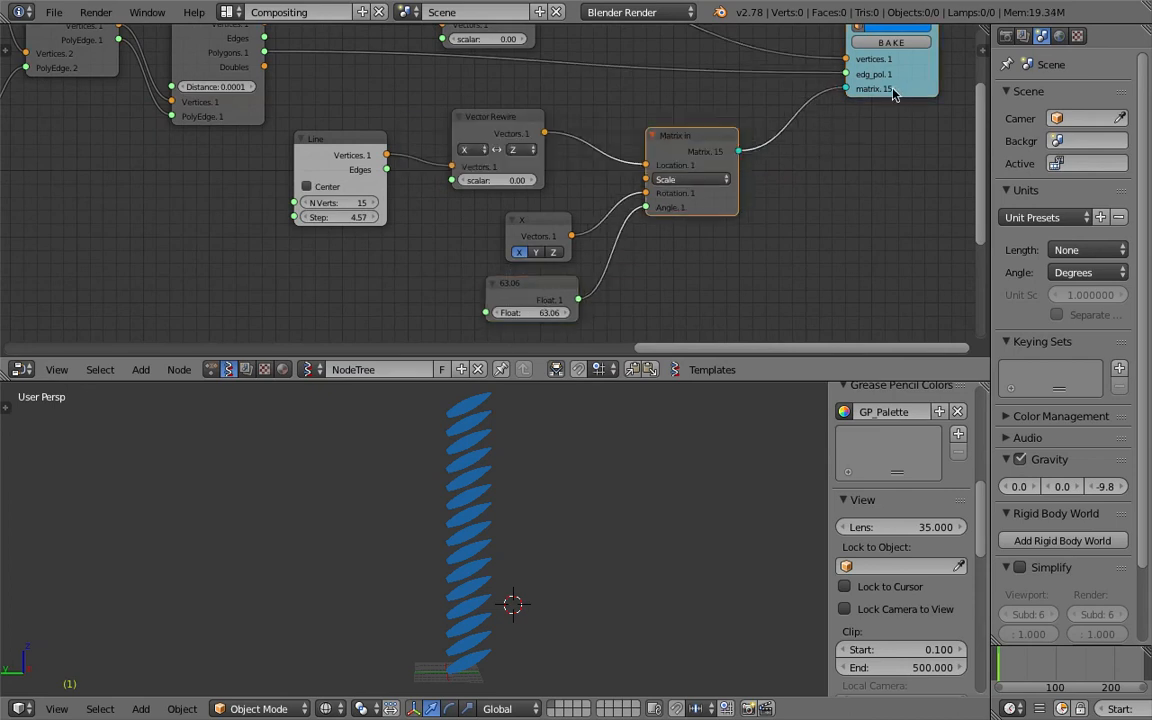
# Move Viewer Draw farther from Matrix in to free space between them, and save the file
pyautogui.moveTo(887, 90); pyautogui.dragTo(938, 92)
pyautogui.moveTo(895, 116); pyautogui.dragTo(641, 113, button='middle')
pyautogui.moveTo(717, 86); pyautogui.dragTo(790, 70)
pyautogui.hotkey('ctrl', 's')
pyautogui.click(776, 77)
pyautogui.click(445, 139)
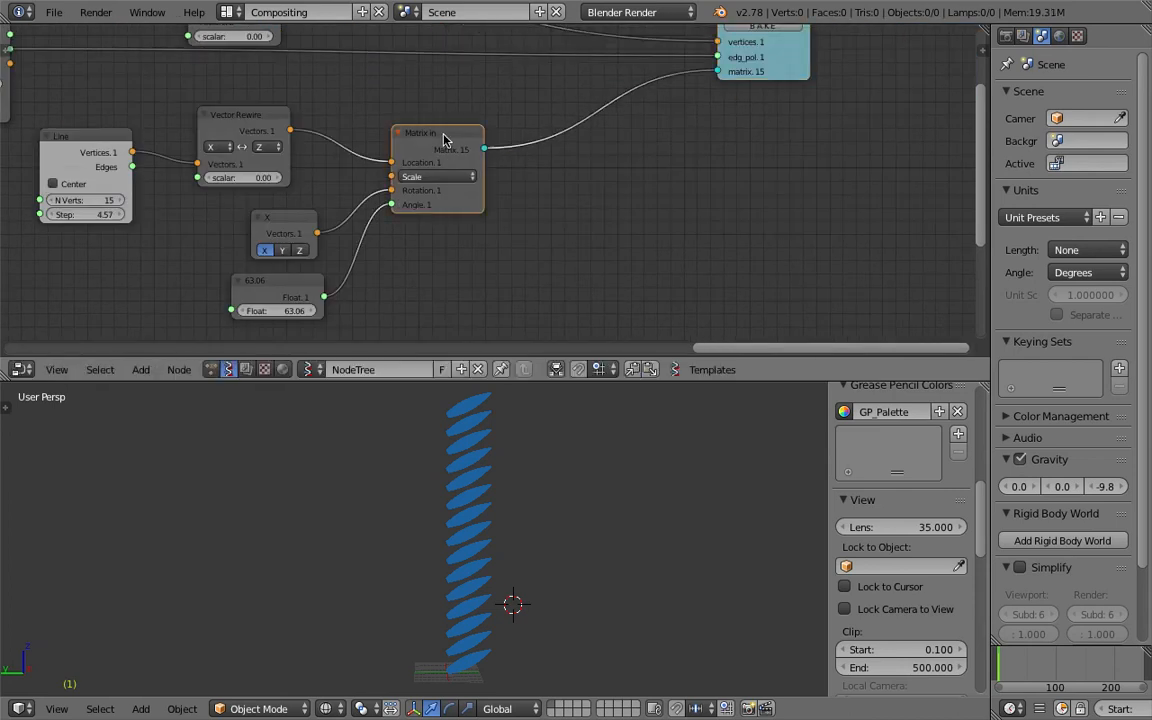
# Try inserting a Matrix Deform node on the link between Matrix in and Viewer Draw
pyautogui.press('space')
pyautogui.write('defo')
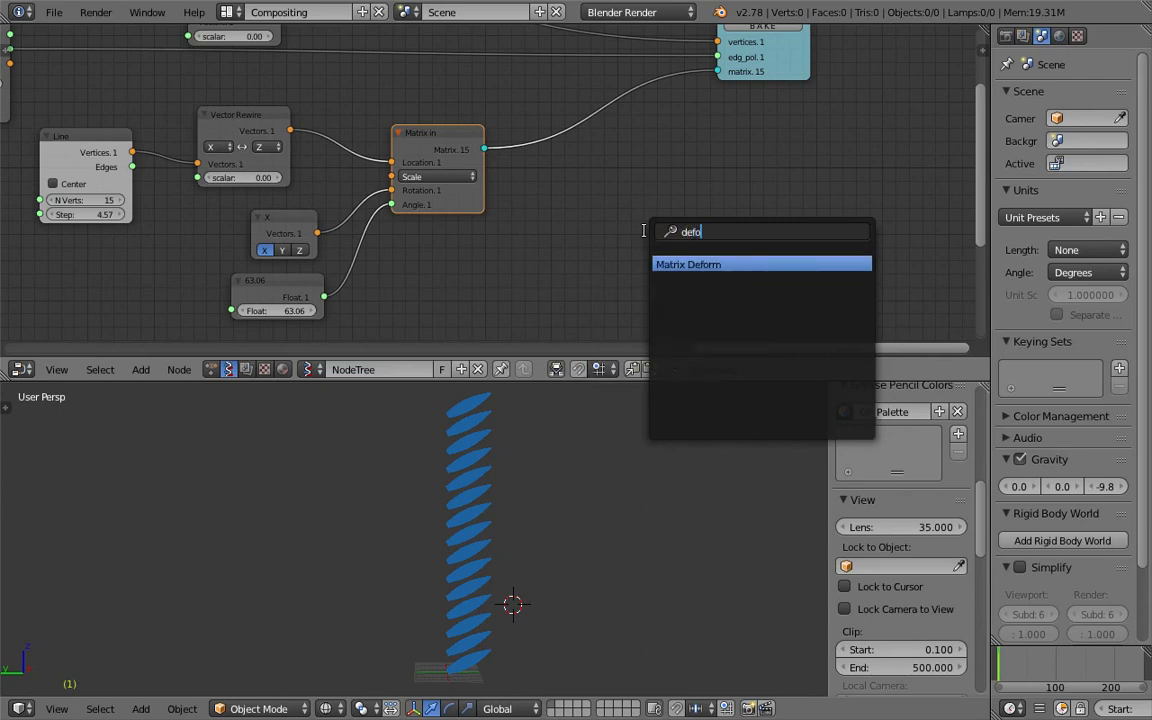
pyautogui.write('r')
pyautogui.press('Return')
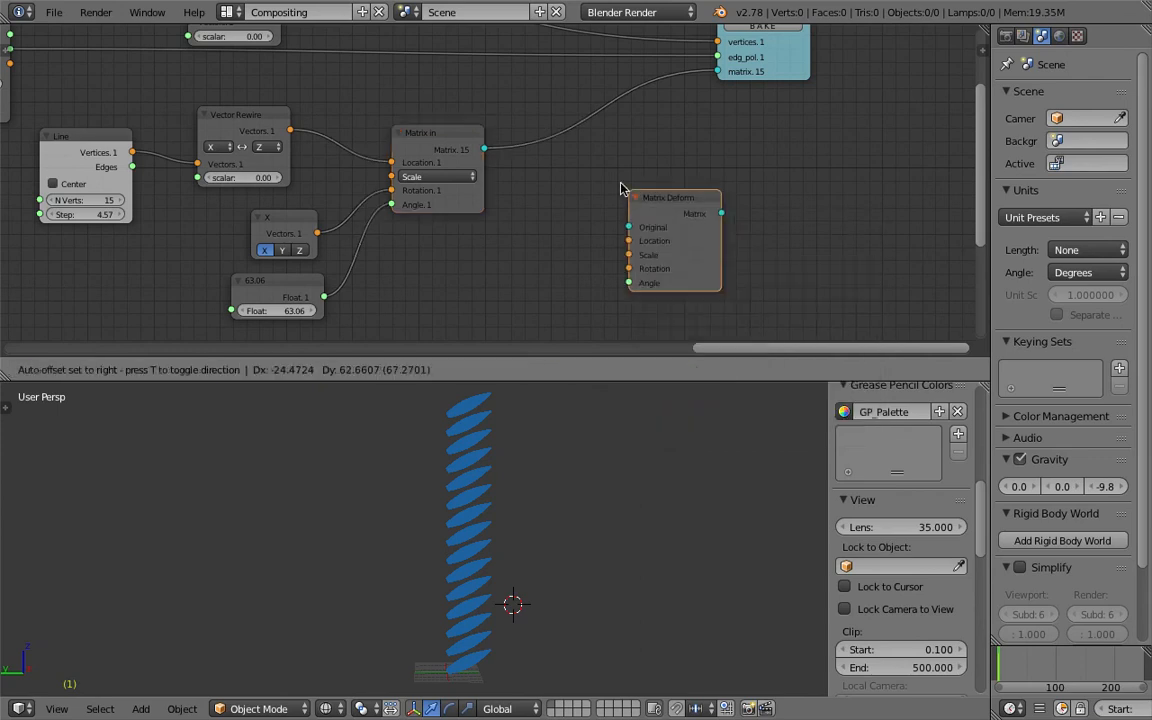
pyautogui.click(556, 126)
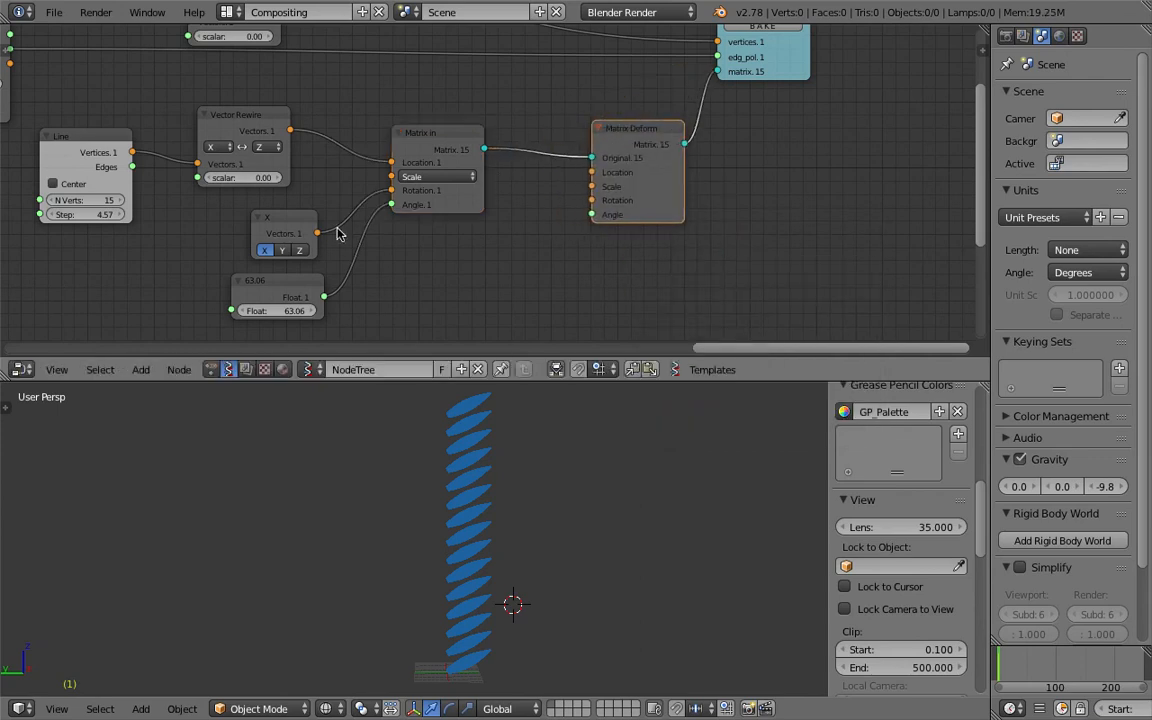
# Duplicate the axis and Float nodes and connect the copies to Matrix Deform's Rotation and Angle inputs
pyautogui.hotkey('shift', 'd')
pyautogui.click(518, 256)
pyautogui.moveTo(519, 256); pyautogui.dragTo(597, 203)
pyautogui.moveTo(351, 289); pyautogui.dragTo(391, 249, button='middle')
pyautogui.click(314, 249)
pyautogui.hotkey('shift', 'd')
pyautogui.click(516, 283)
pyautogui.moveTo(562, 287); pyautogui.dragTo(631, 175)
pyautogui.scroll(1, 664, 256)
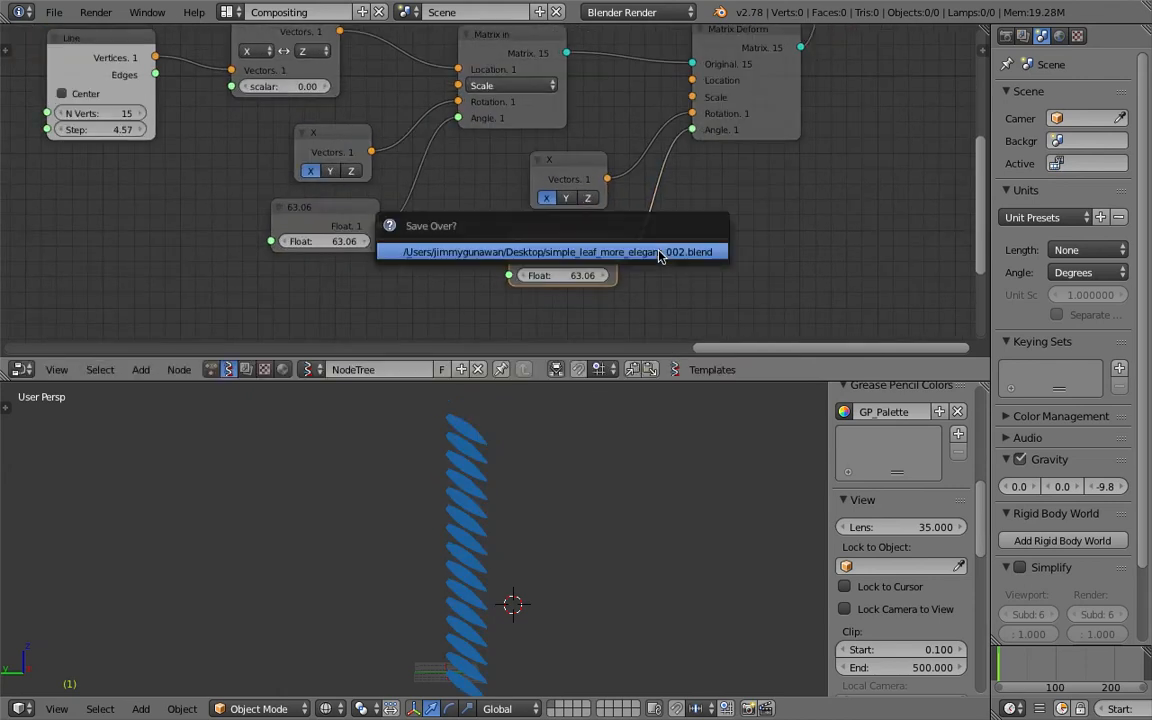
# Try the Y and Z axes for the Matrix Deform rotation with an angle of -44.82
pyautogui.moveTo(585, 275)
pyautogui.mouseDown()
pyautogui.moveTo(565, 275)
pyautogui.moveTo(578, 275)
pyautogui.mouseUp()
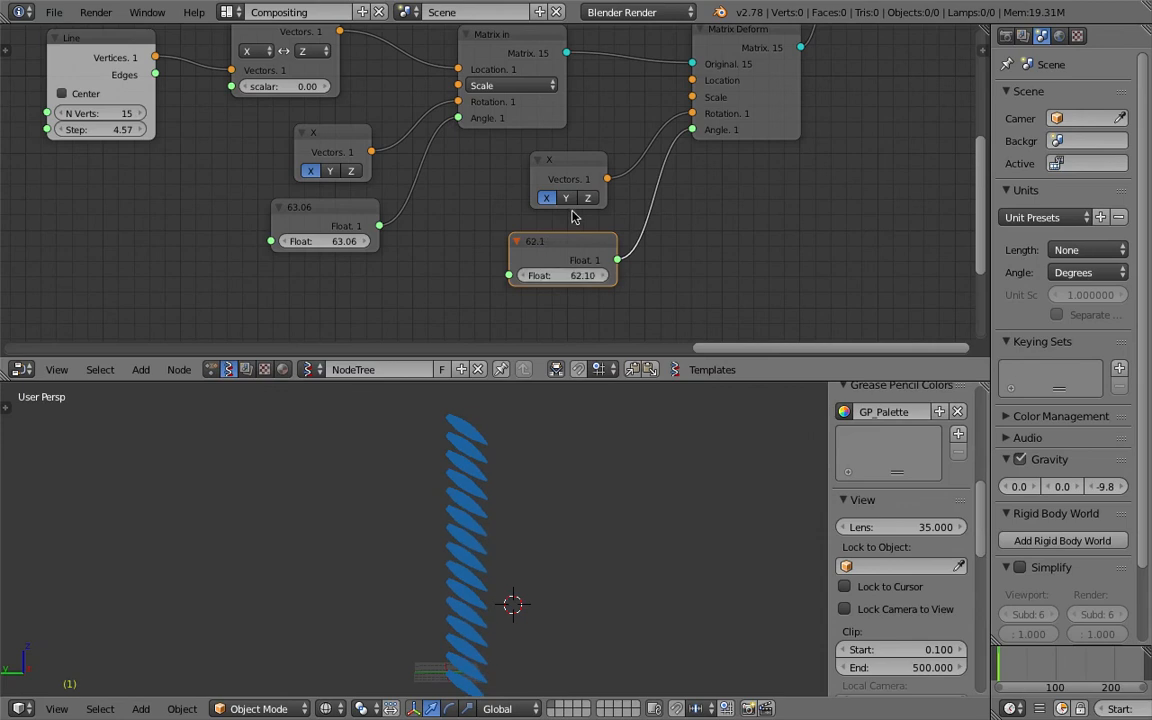
pyautogui.click(588, 198)
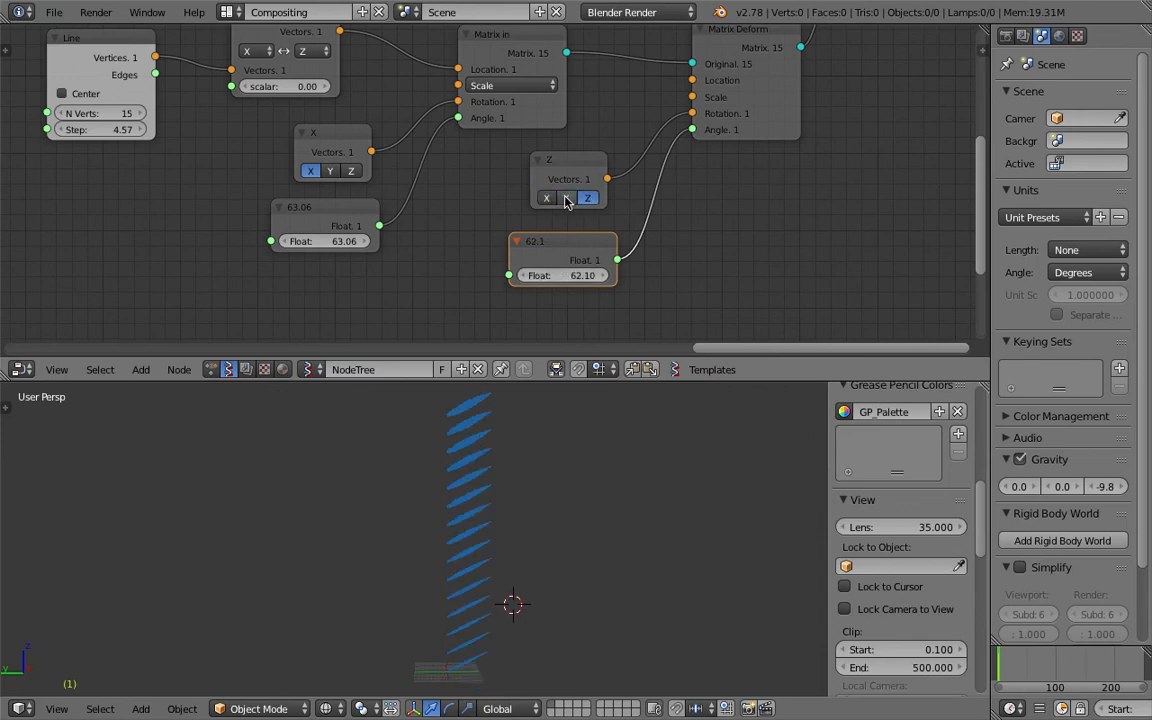
pyautogui.click(565, 198)
pyautogui.moveTo(583, 275); pyautogui.dragTo(538, 270)
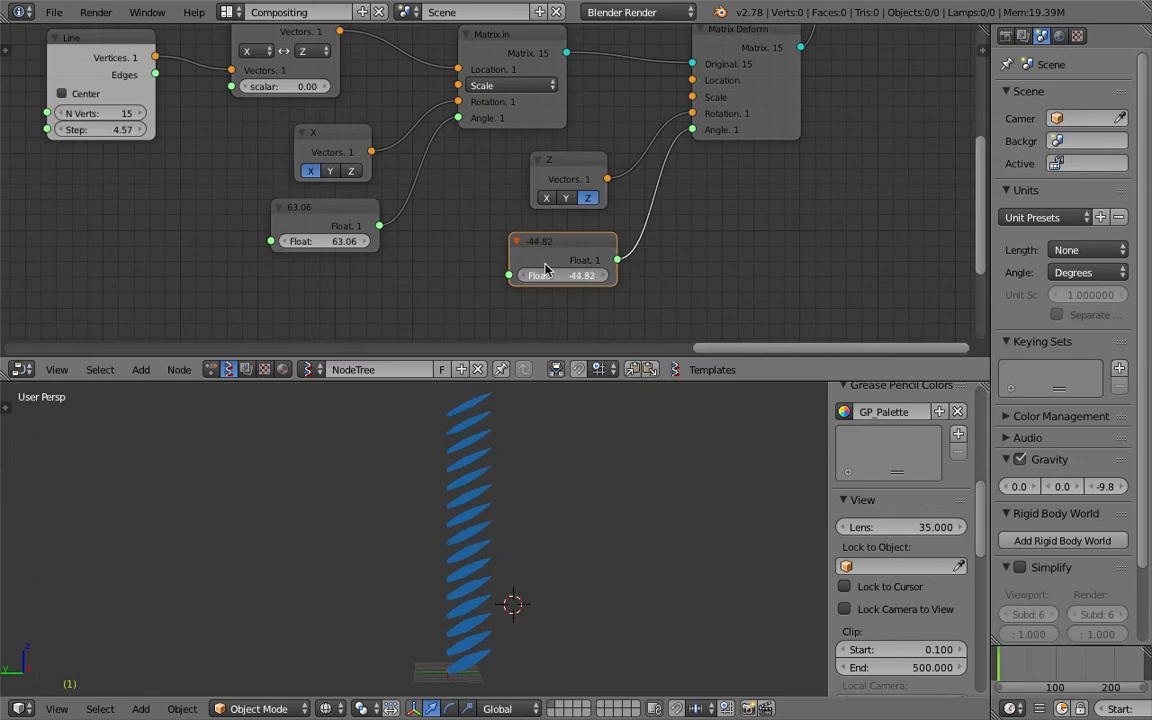
# Delete Matrix Deform with its axis and Float copies, and reconnect Matrix in to Viewer Draw's matrix input
pyautogui.press('x')
pyautogui.click(573, 168)
pyautogui.press('x')
pyautogui.moveTo(666, 167); pyautogui.dragTo(576, 265, button='middle')
pyautogui.moveTo(486, 194); pyautogui.dragTo(758, 103)
pyautogui.click(687, 169)
pyautogui.press('x')
# Go to frame 40, enlarge the 3D viewport to view the leaf stack, and save the file
pyautogui.scroll(-3, 640, 200)
pyautogui.moveTo(579, 246); pyautogui.dragTo(696, 230, button='middle')
pyautogui.click(1022, 665)
pyautogui.moveTo(520, 581); pyautogui.dragTo(553, 558, button='middle')
pyautogui.hotkey('ctrl', 's')
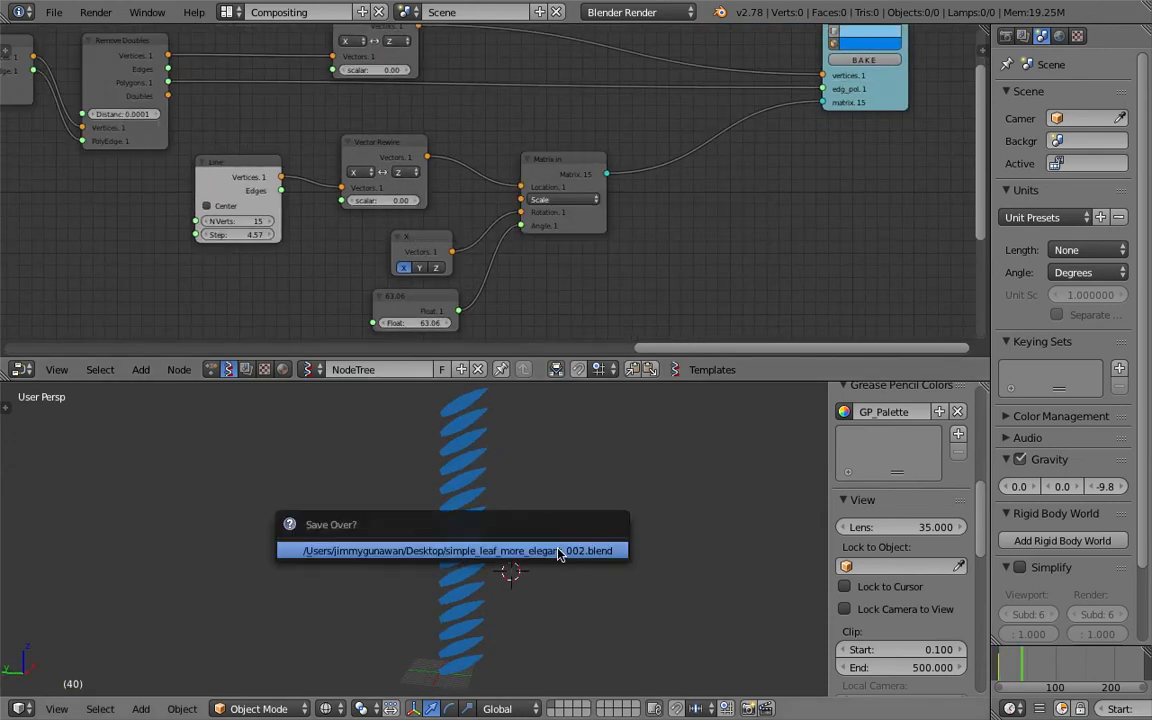
pyautogui.moveTo(576, 380); pyautogui.dragTo(576, 337)
pyautogui.hotkey('ctrl', 's')
pyautogui.click(585, 422)
pyautogui.scroll(-4, 710, 212)
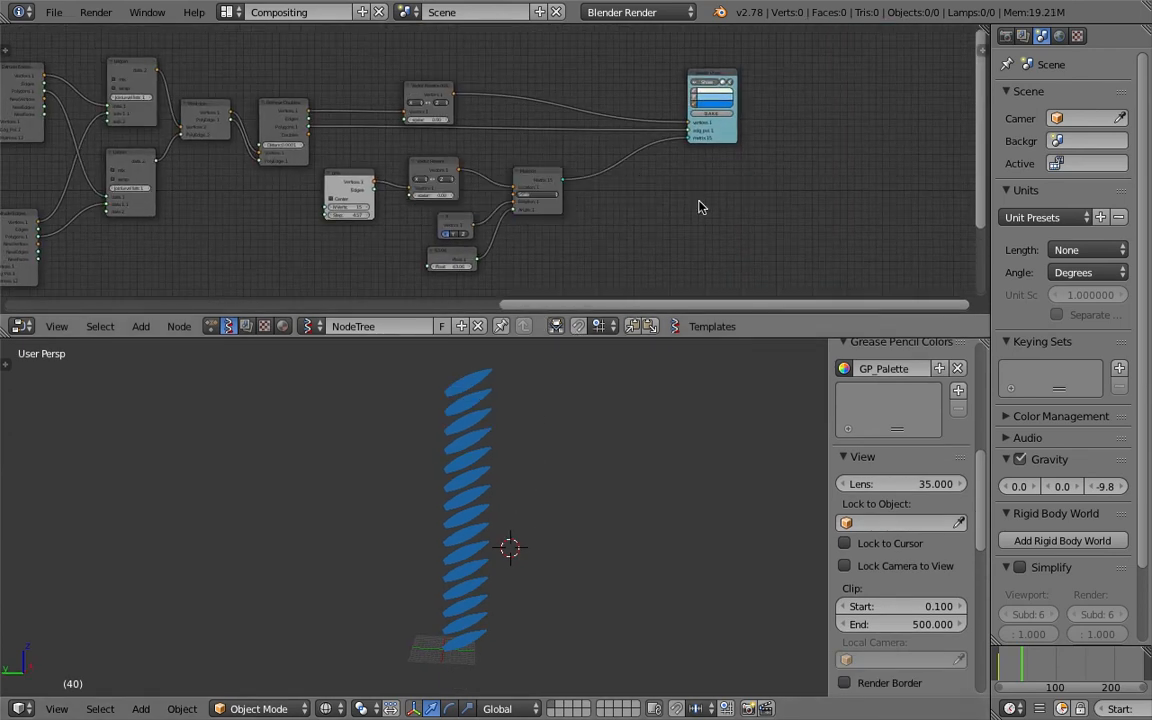
pyautogui.moveTo(520, 526); pyautogui.dragTo(529, 524, button='middle')
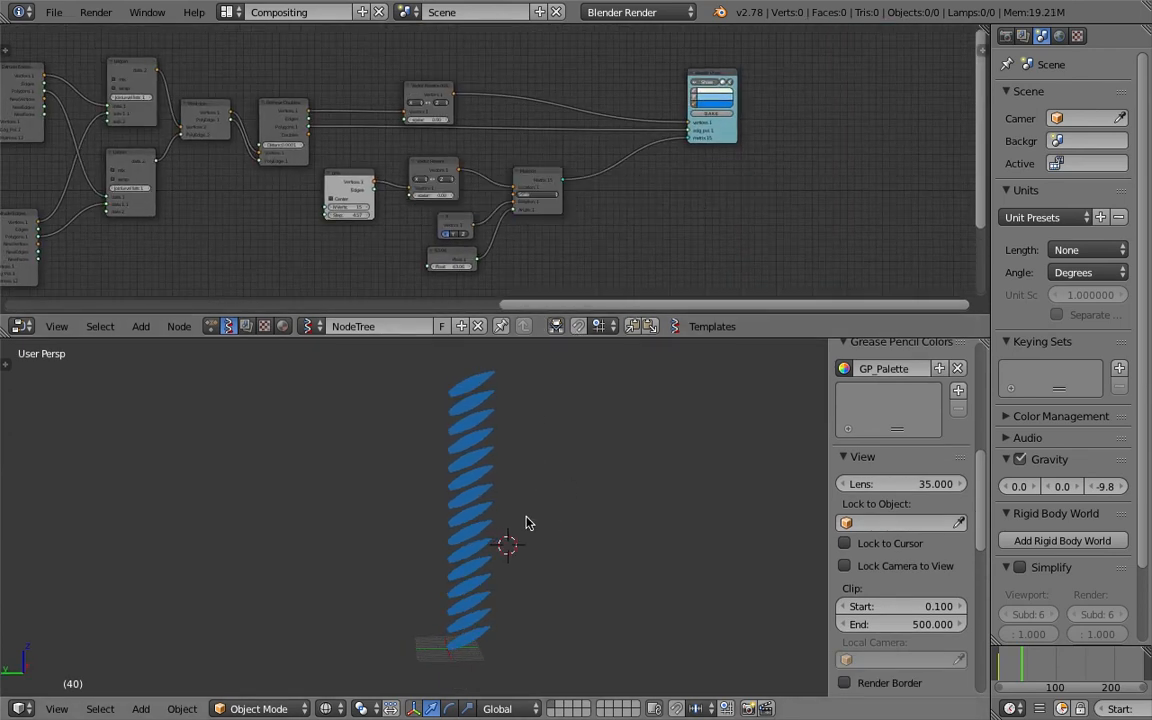
pyautogui.scroll(4, 563, 237)
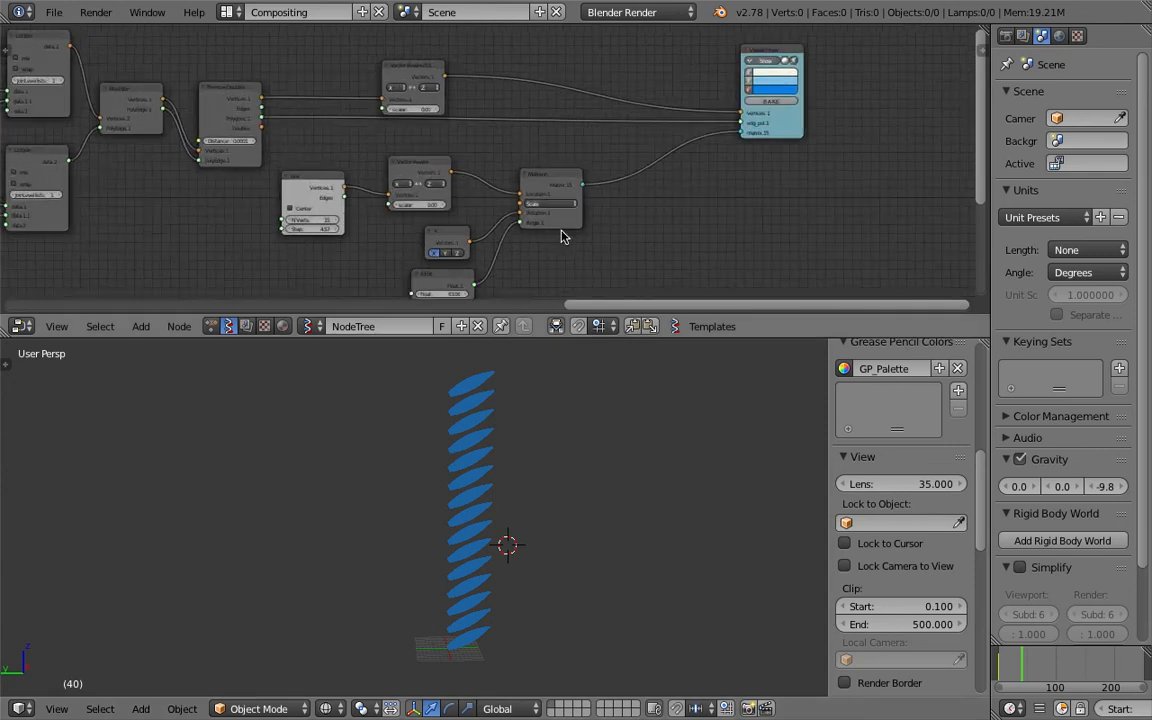
# Move the Vector Rewire node on the leaf vertices link higher above the other links and save the file
pyautogui.moveTo(413, 112); pyautogui.dragTo(421, 81)
pyautogui.hotkey('ctrl', 's')
pyautogui.click(421, 82)
pyautogui.scroll(2, 411, 115)
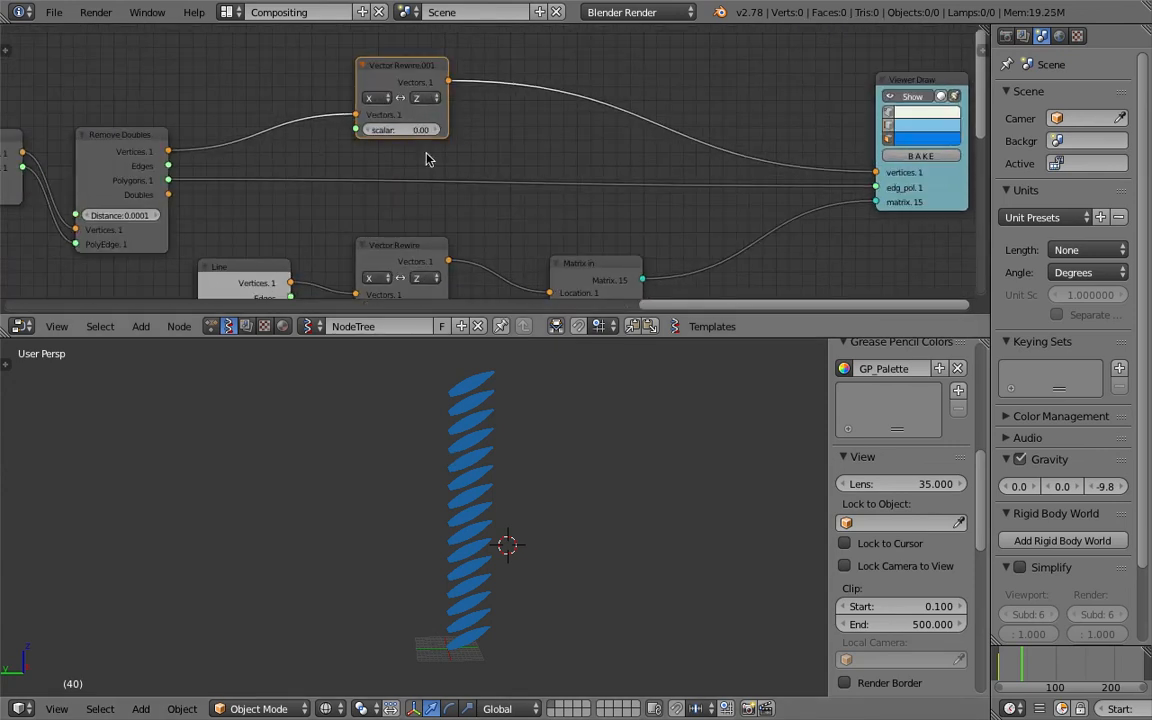
pyautogui.moveTo(539, 157); pyautogui.dragTo(449, 157, button='middle')
# Store the project with Save As and save it once more
pyautogui.click(54, 12)
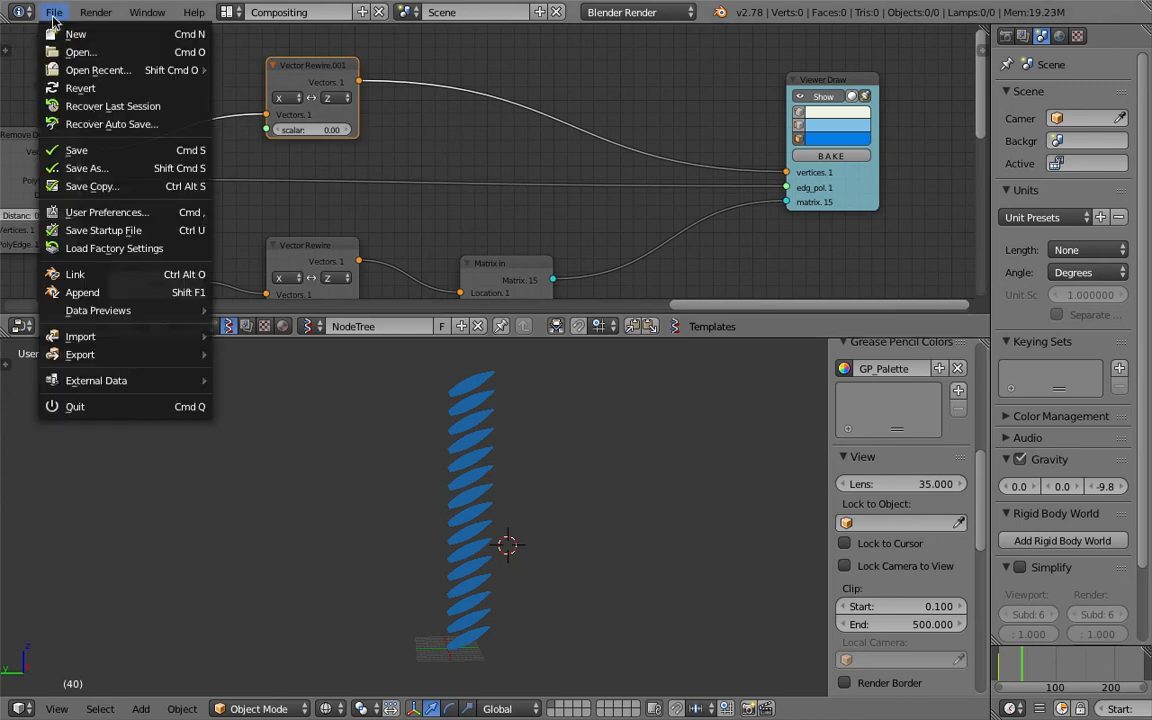
pyautogui.click(75, 138)
pyautogui.click(110, 173)
pyautogui.click(1024, 80)
pyautogui.click(1048, 61)
pyautogui.moveTo(587, 240); pyautogui.dragTo(557, 197, button='middle')
pyautogui.press('super+s')
pyautogui.click(557, 197)
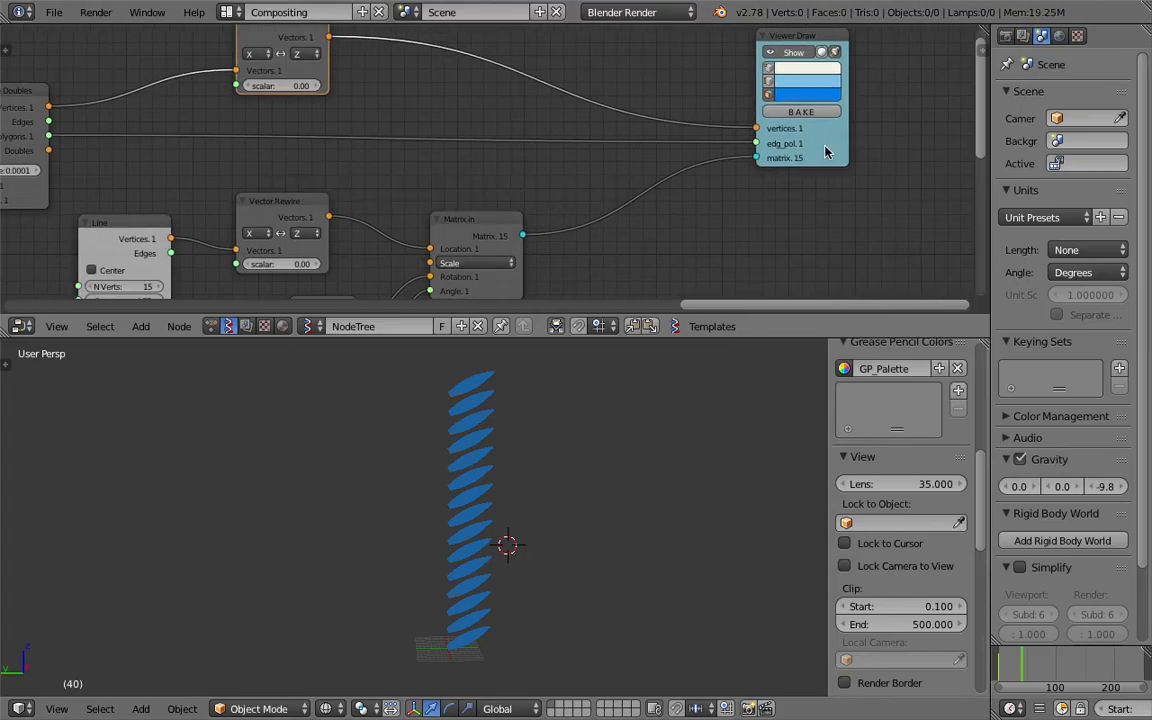
# Shift Viewer Draw outward and add a Mirror node in the free space below its links
pyautogui.moveTo(826, 150); pyautogui.dragTo(894, 140)
pyautogui.hotkey('shift', 'a')
pyautogui.click(690, 219)
pyautogui.write('vect')
pyautogui.press('super+a')
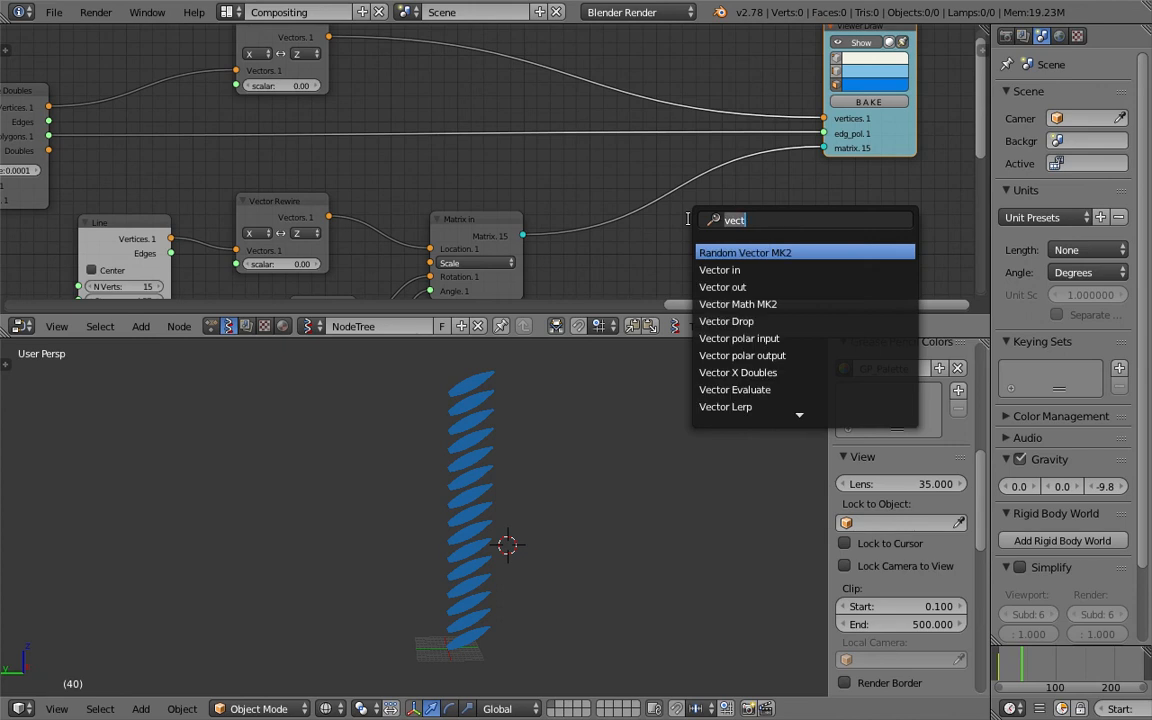
pyautogui.write('mirr')
pyautogui.press('Return')
pyautogui.click(697, 219)
# Widen the Mirror node and make more room by shifting Viewer Draw and enlarging the node editor
pyautogui.moveTo(690, 195); pyautogui.dragTo(651, 144, button='middle')
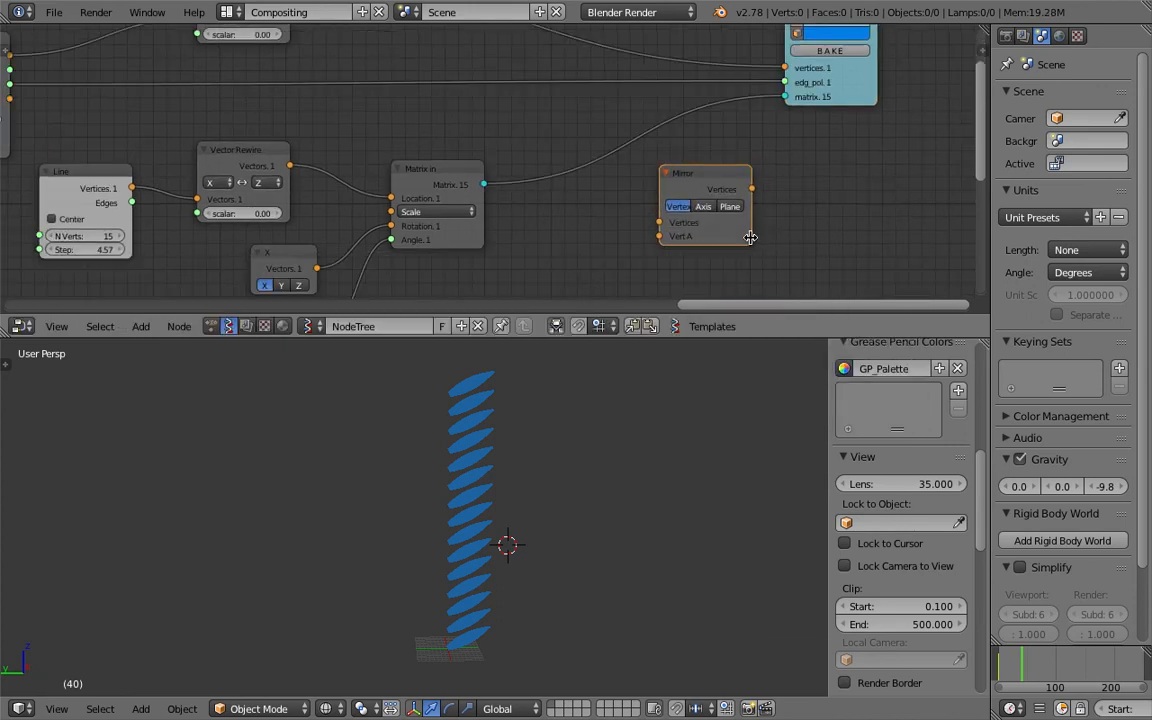
pyautogui.moveTo(752, 237); pyautogui.dragTo(764, 234)
pyautogui.moveTo(857, 89); pyautogui.dragTo(883, 88)
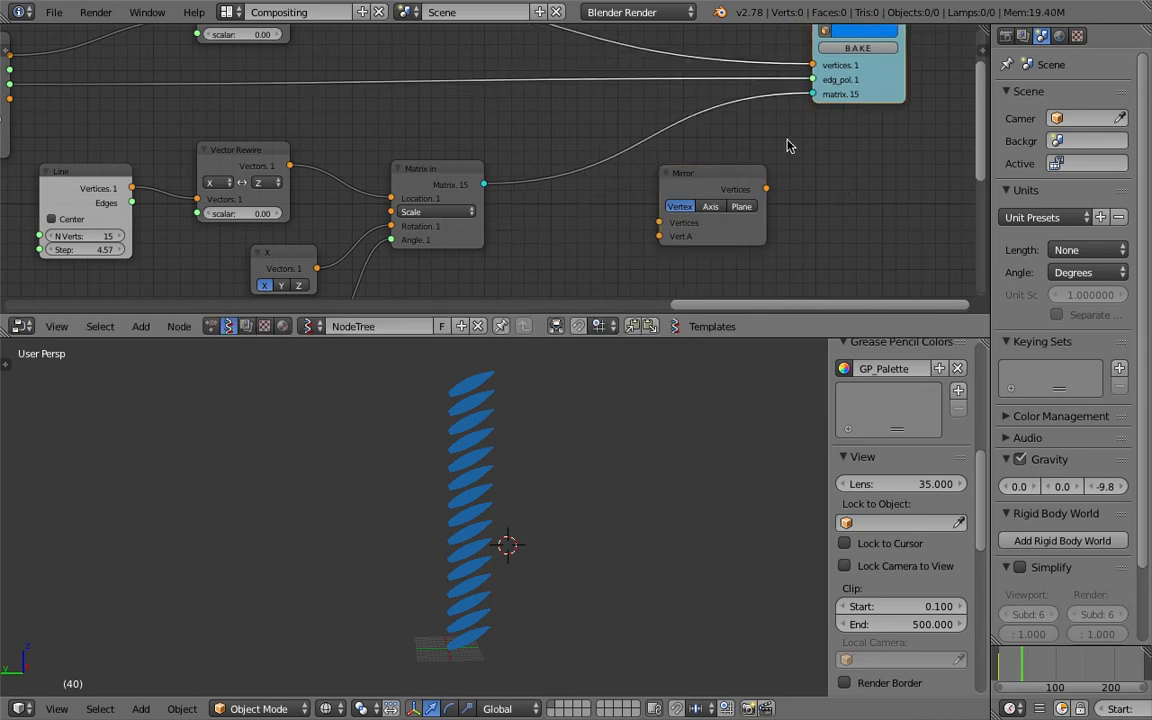
pyautogui.scroll(-1, 776, 149)
pyautogui.moveTo(776, 149); pyautogui.dragTo(767, 184, button='middle')
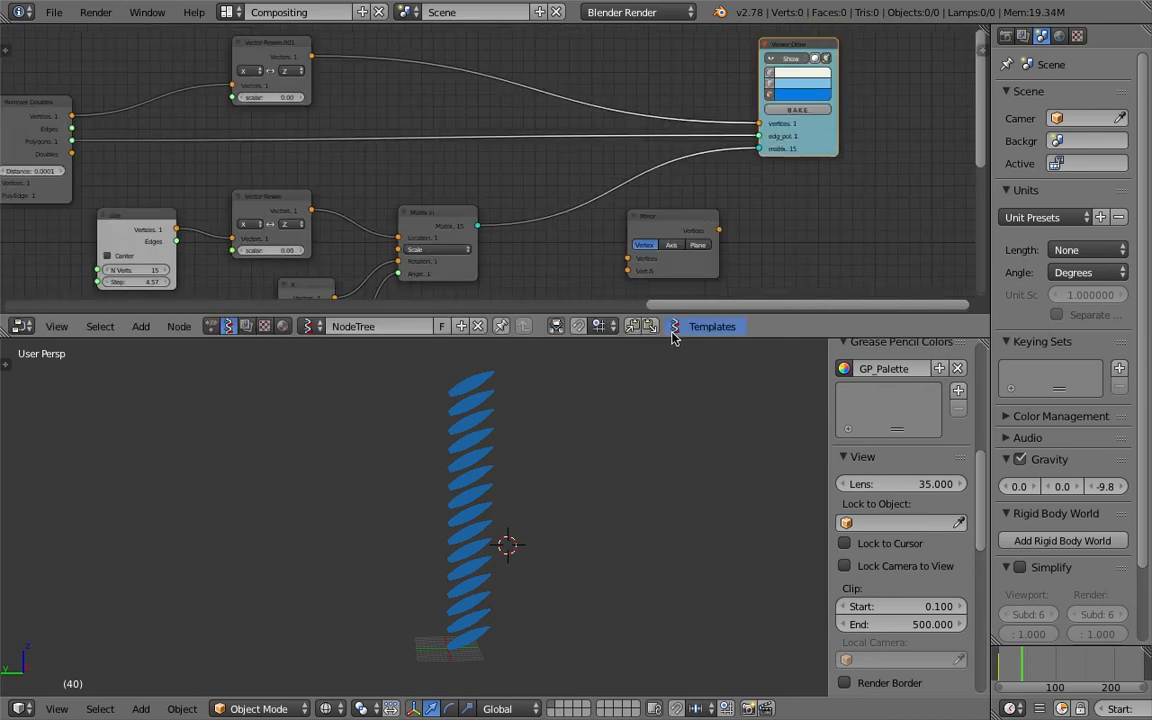
pyautogui.moveTo(600, 316); pyautogui.dragTo(600, 381)
pyautogui.scroll(1, 673, 310)
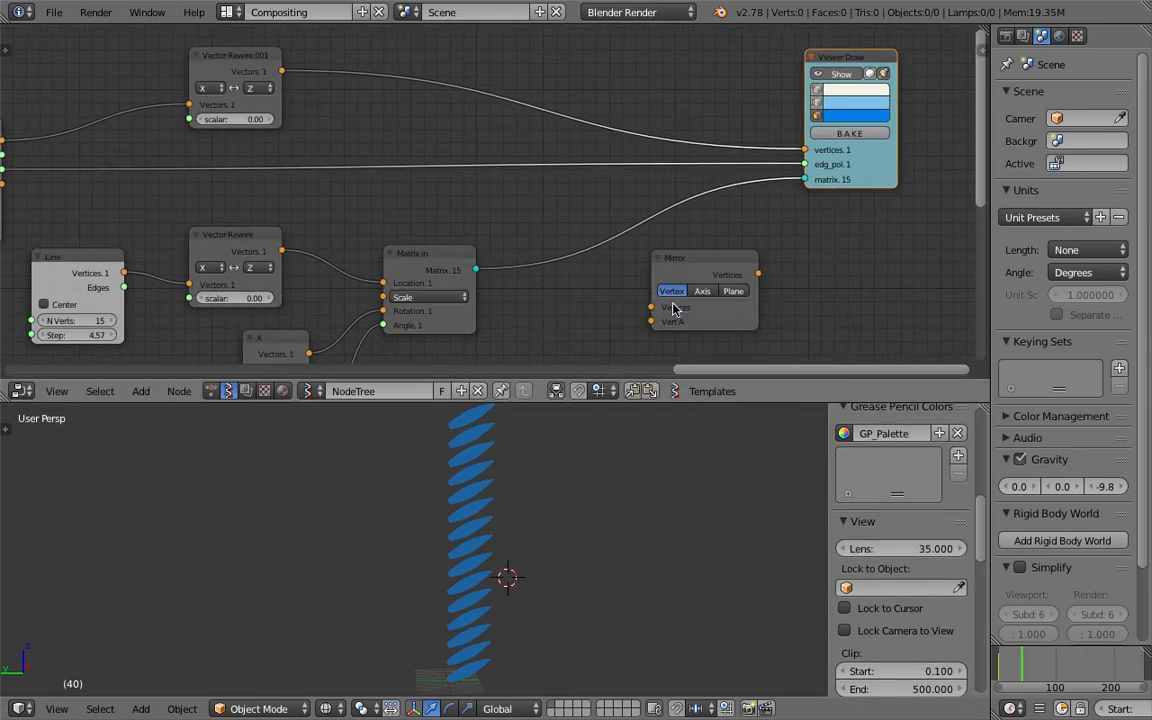
# Move the Matrix in node further from its input nodes and set the Line node's Step to 5.14
pyautogui.moveTo(486, 286); pyautogui.dragTo(522, 260, button='middle')
pyautogui.moveTo(461, 245); pyautogui.dragTo(473, 224)
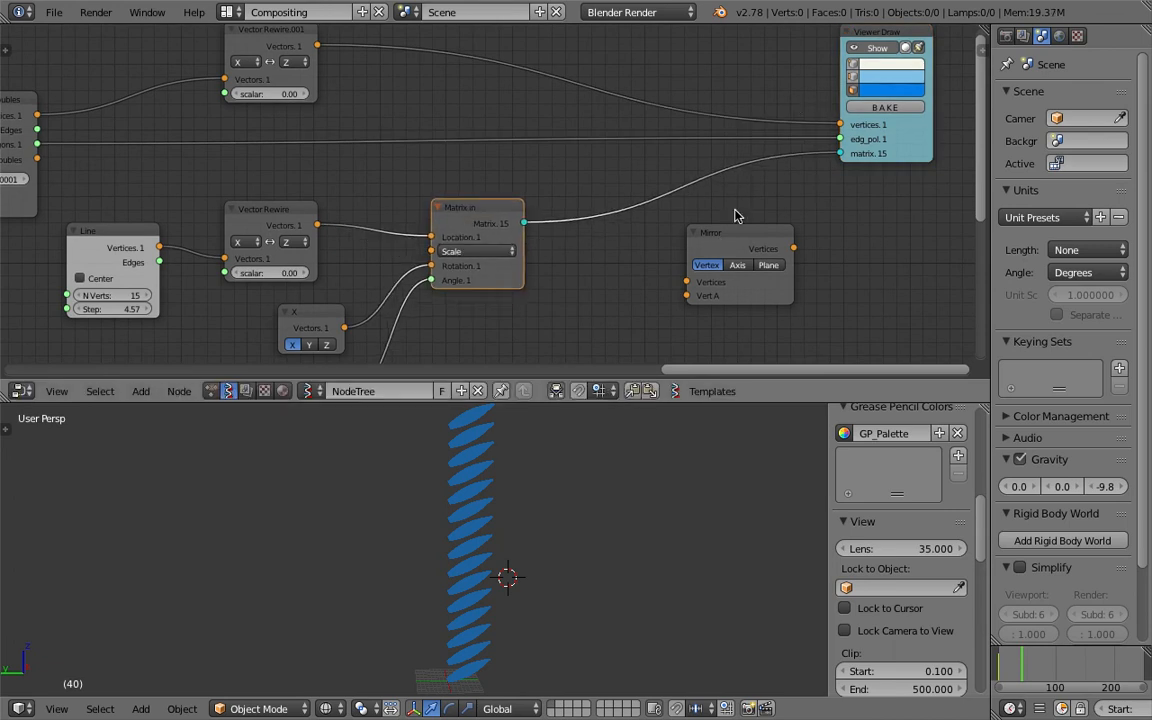
pyautogui.scroll(-1, 726, 222)
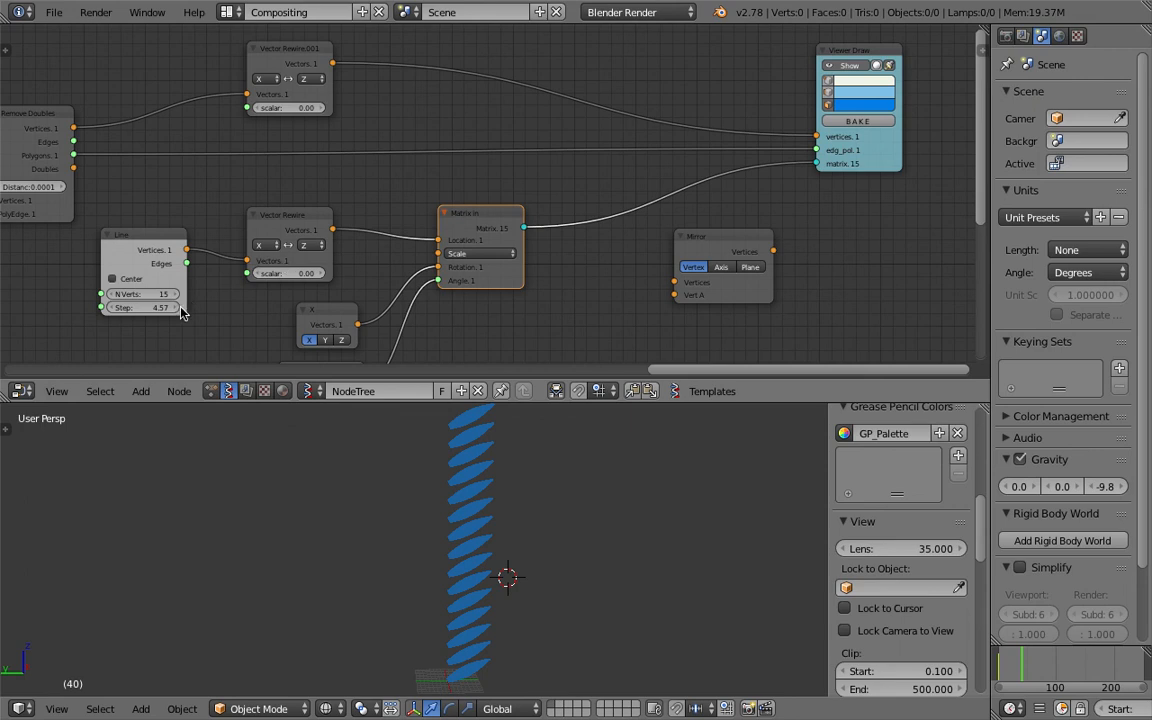
pyautogui.moveTo(145, 307); pyautogui.dragTo(175, 307)
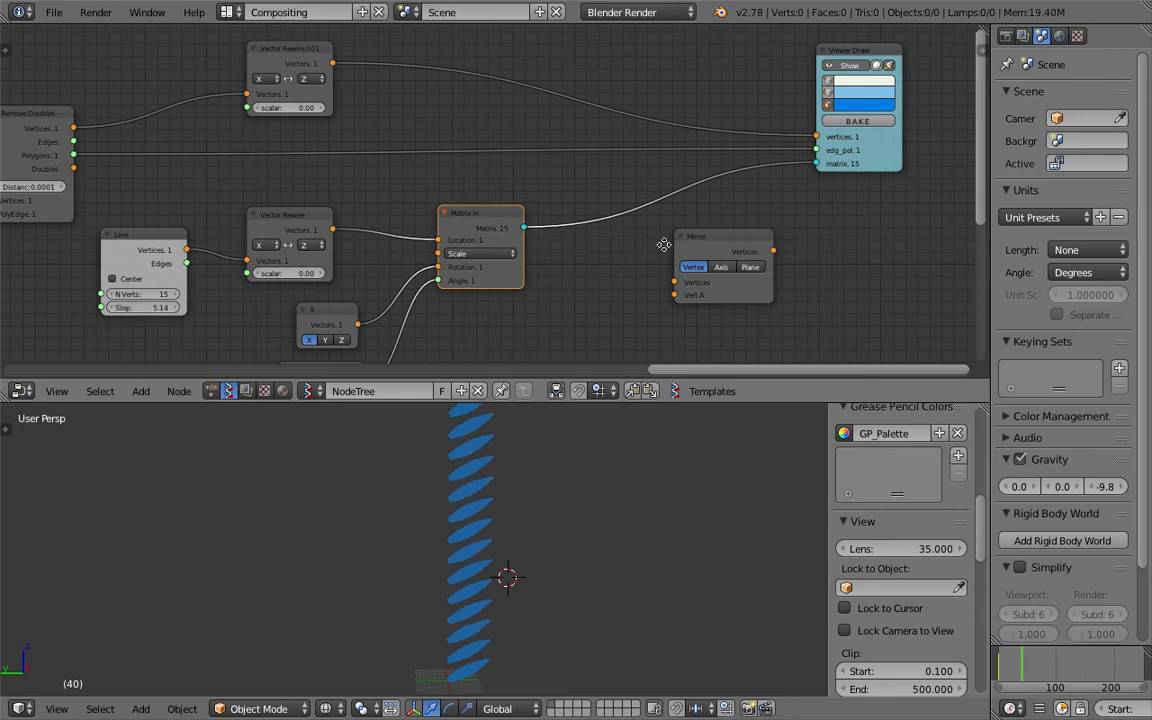
# Shift Matrix in further toward Viewer Draw and place the Mirror node above the leaf vertices link
pyautogui.moveTo(598, 220); pyautogui.dragTo(594, 237, button='middle')
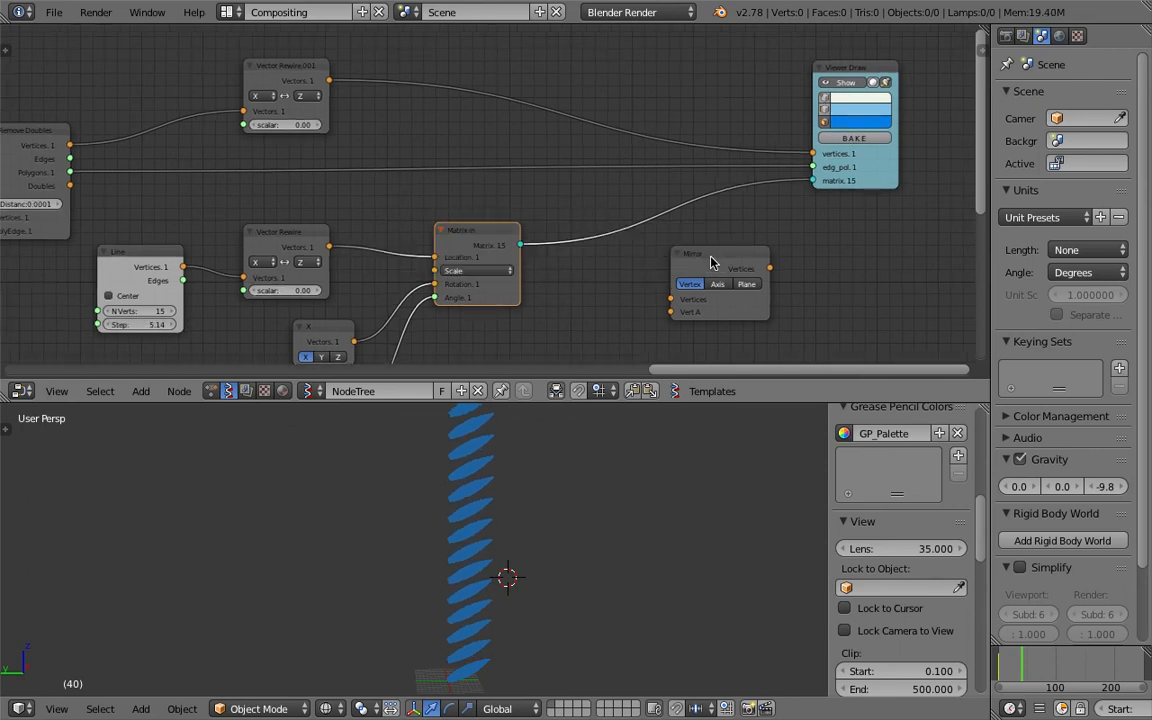
pyautogui.moveTo(445, 230); pyautogui.dragTo(525, 244)
pyautogui.moveTo(695, 269)
pyautogui.mouseDown()
pyautogui.moveTo(731, 263)
pyautogui.moveTo(692, 97)
pyautogui.moveTo(666, 66)
pyautogui.mouseUp()
# Switch the Mirror node to Plane mode and save the file
pyautogui.moveTo(680, 94); pyautogui.dragTo(678, 108, button='middle')
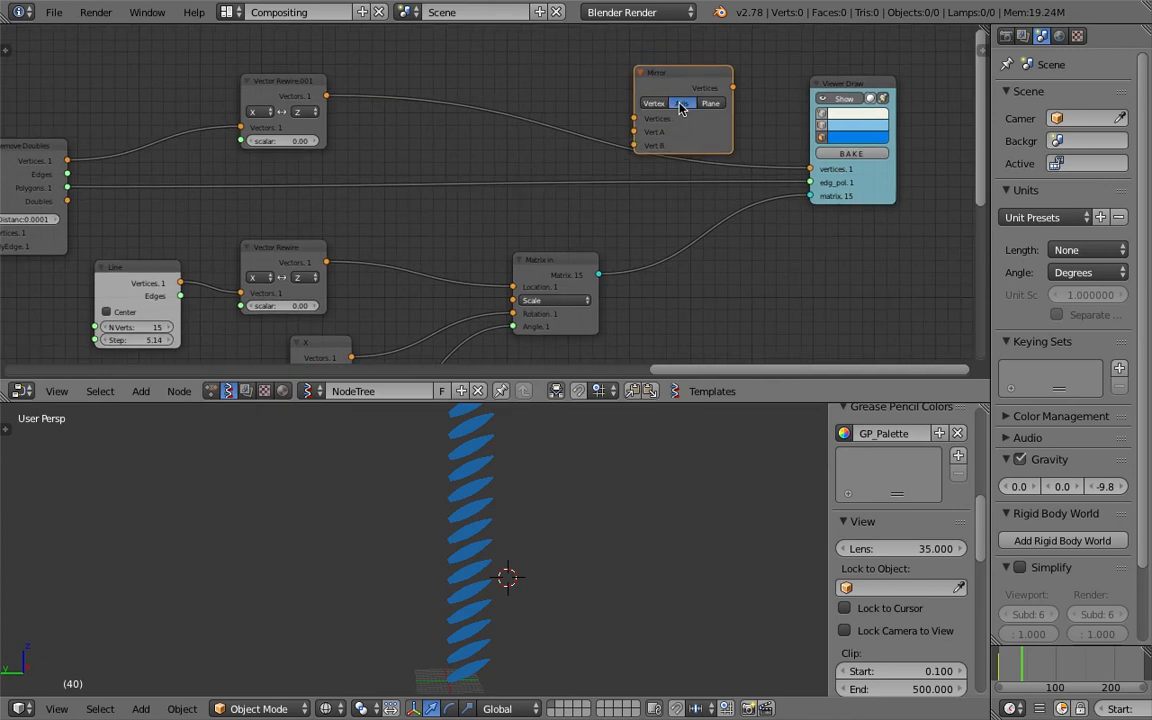
pyautogui.click(709, 104)
pyautogui.hotkey('ctrl', 's')
pyautogui.click(682, 79)
pyautogui.moveTo(663, 98); pyautogui.dragTo(667, 110, button='middle')
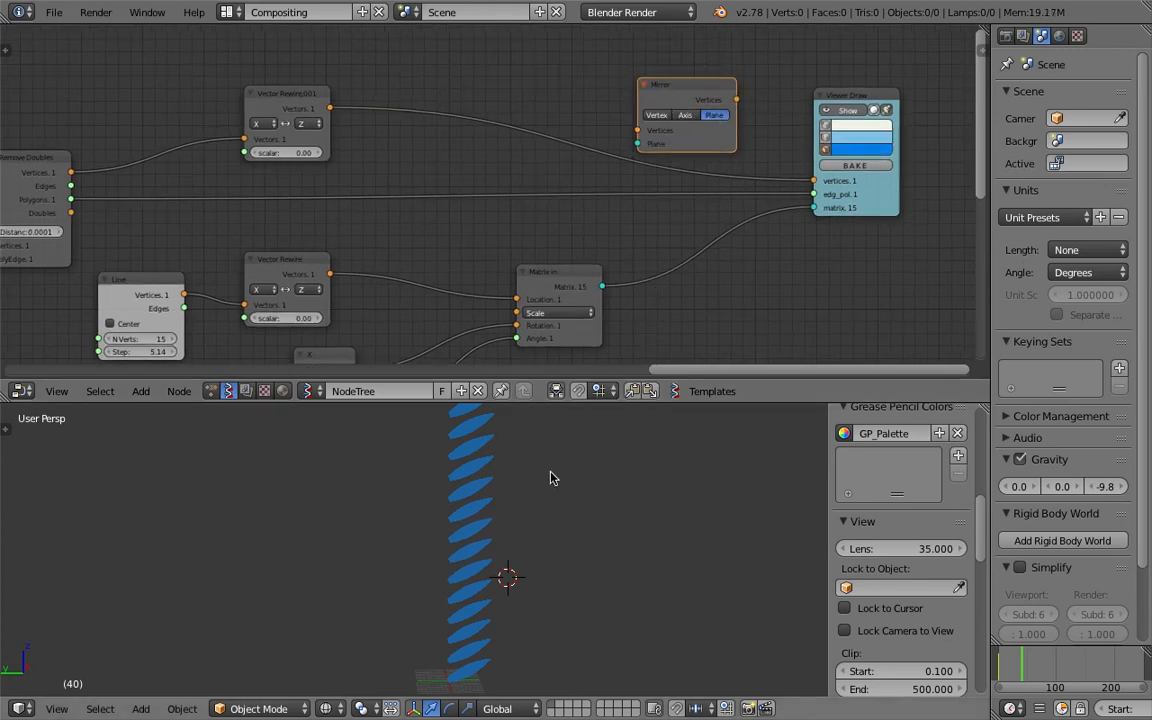
# Sketch a vertical grease pencil stem with short alternating side branches beside the column of leaves in the 3D view
pyautogui.moveTo(617, 242); pyautogui.dragTo(632, 158, button='middle')
pyautogui.scroll(-1, 530, 525)
pyautogui.moveTo(528, 514); pyautogui.dragTo(482, 558, button='middle')
pyautogui.hotkey('ctrl', 's')
pyautogui.click(520, 546)
pyautogui.scroll(-3, 548, 550)
pyautogui.click(57, 708)
pyautogui.scroll(5, 470, 580)
pyautogui.scroll(-2, 472, 608)
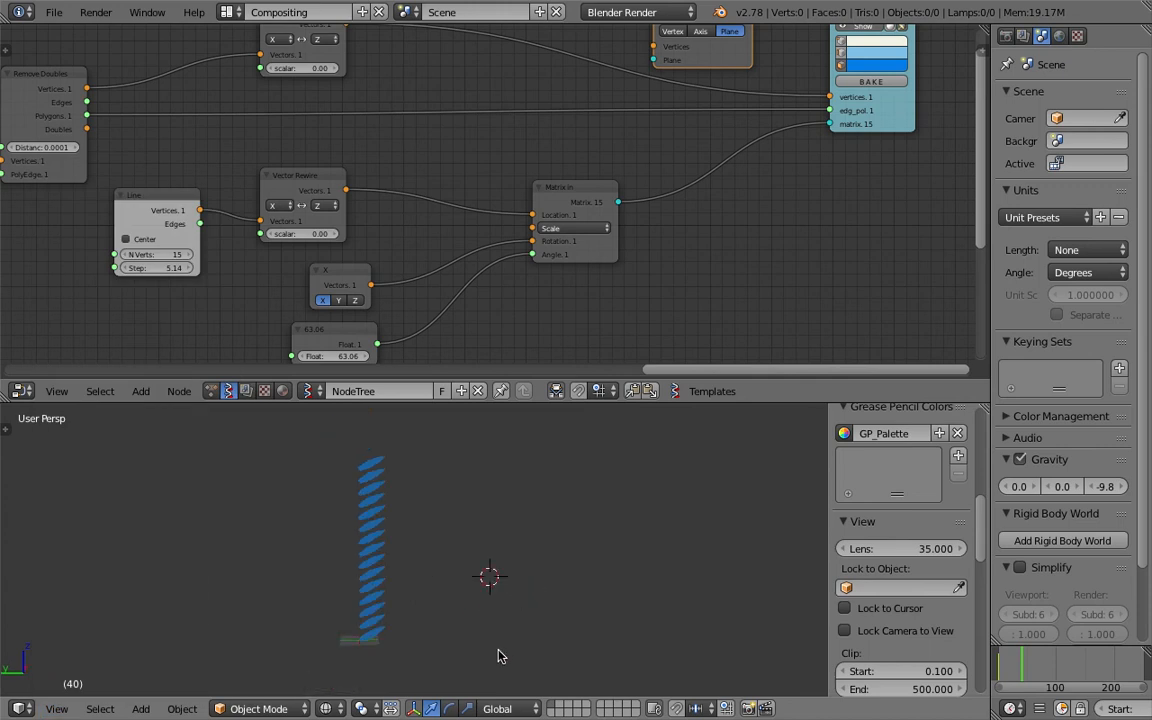
pyautogui.moveTo(517, 650); pyautogui.dragTo(524, 450)
pyautogui.moveTo(518, 612)
pyautogui.mouseDown()
pyautogui.moveTo(497, 603)
pyautogui.moveTo(532, 571)
pyautogui.moveTo(498, 555)
pyautogui.moveTo(541, 530)
pyautogui.moveTo(498, 512)
pyautogui.moveTo(541, 489)
pyautogui.moveTo(492, 470)
pyautogui.mouseUp()
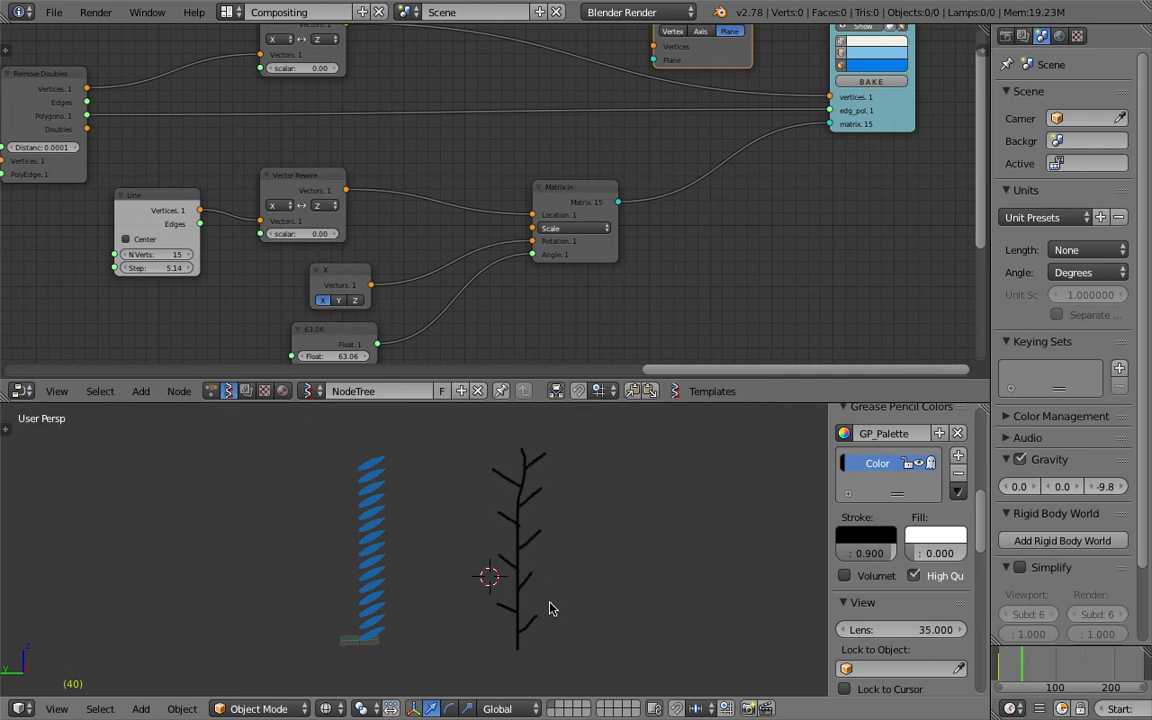
# Draw grease pencil leaf outlines around the side branches and at the tip of the sketched stem
pyautogui.moveTo(532, 627)
pyautogui.mouseDown()
pyautogui.moveTo(519, 633)
pyautogui.moveTo(491, 601)
pyautogui.moveTo(516, 613)
pyautogui.moveTo(535, 569)
pyautogui.moveTo(519, 591)
pyautogui.moveTo(496, 554)
pyautogui.moveTo(516, 573)
pyautogui.moveTo(542, 528)
pyautogui.moveTo(498, 519)
pyautogui.moveTo(516, 526)
pyautogui.mouseUp()
pyautogui.moveTo(520, 507)
pyautogui.mouseDown()
pyautogui.moveTo(532, 502)
pyautogui.moveTo(520, 511)
pyautogui.moveTo(508, 491)
pyautogui.moveTo(515, 442)
pyautogui.moveTo(525, 463)
pyautogui.mouseUp()
pyautogui.moveTo(526, 465)
pyautogui.mouseDown()
pyautogui.moveTo(536, 453)
pyautogui.moveTo(528, 464)
pyautogui.mouseUp()
# Reposition the Matrix in node and the Vector Rewire node after Line to space them out, and save the file
pyautogui.moveTo(573, 200); pyautogui.dragTo(581, 177)
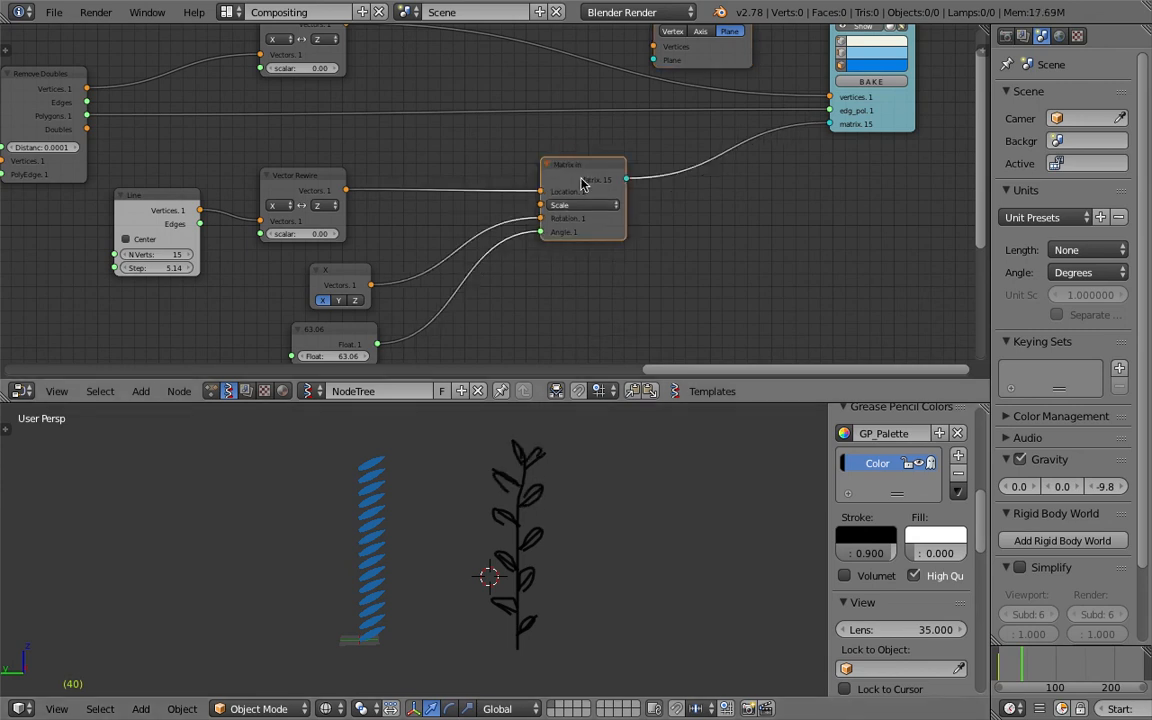
pyautogui.scroll(-1, 476, 215)
pyautogui.moveTo(306, 185); pyautogui.dragTo(336, 171)
pyautogui.keyDown('ctrl'); pyautogui.scroll(1, 666, 257); pyautogui.keyUp('ctrl')
pyautogui.scroll(1, 535, 609)
pyautogui.hotkey('ctrl', 's')
pyautogui.click(558, 603)
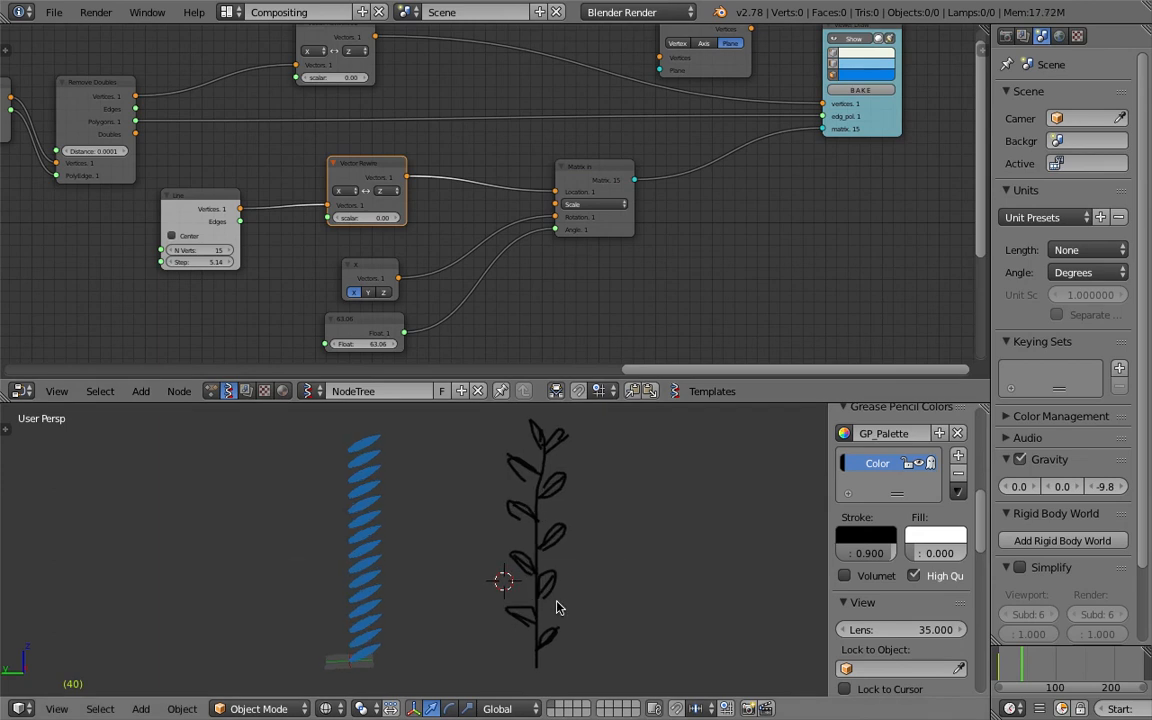